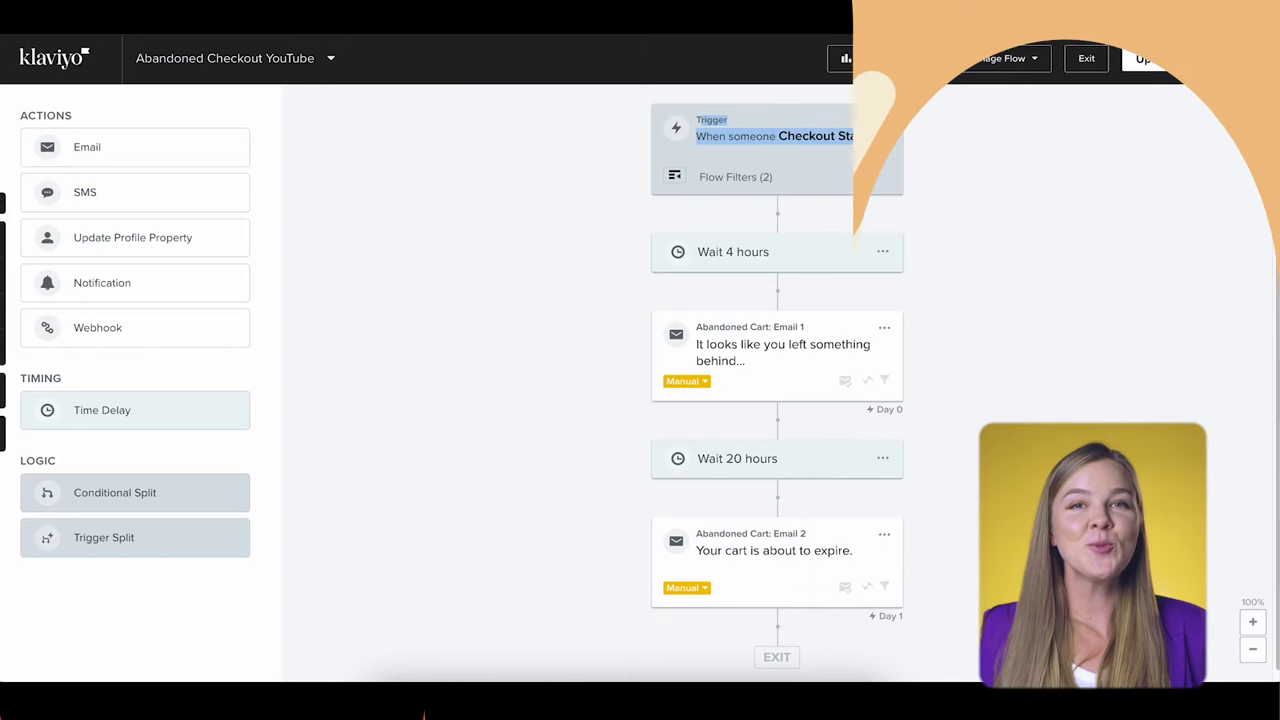
- Examine the Checkout Started trigger's two flow filter conditions and the details of the first abandoned cart email
{"action": "left_click", "coordinate": [978, 133]}
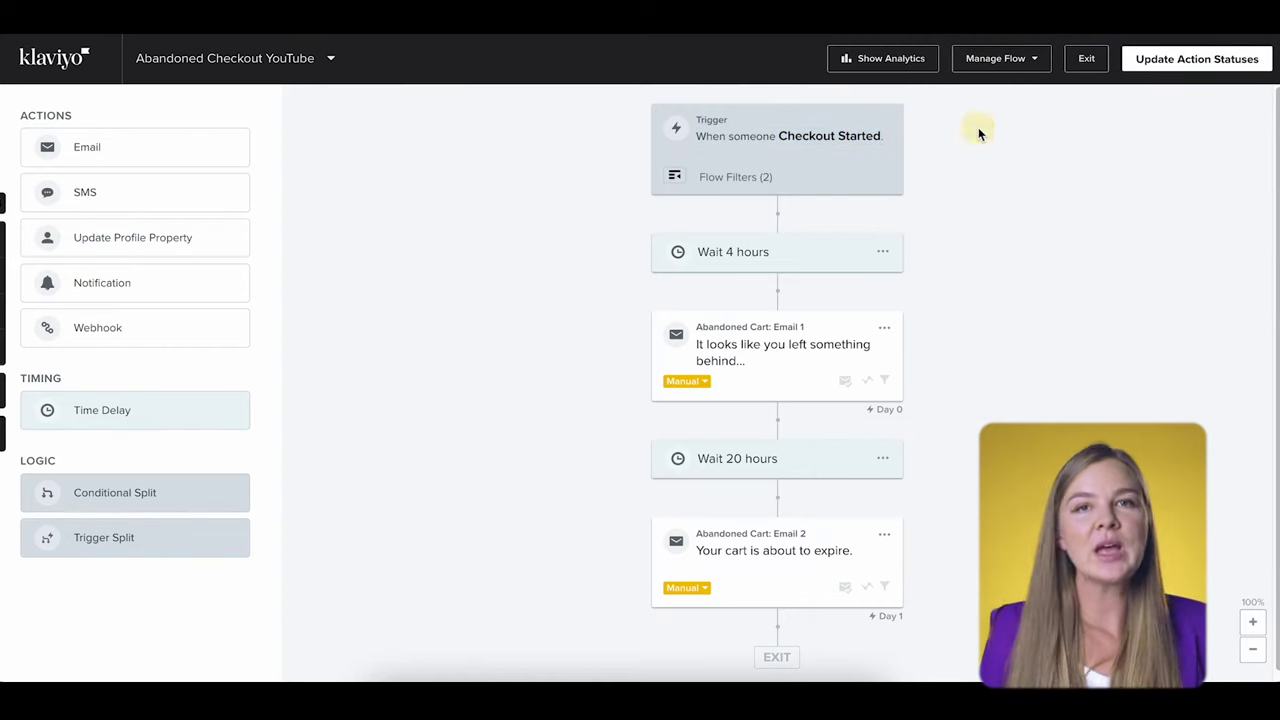
{"action": "left_click", "coordinate": [689, 178]}
{"action": "left_click_drag", "start_coordinate": [95, 258], "coordinate": [20, 262]}
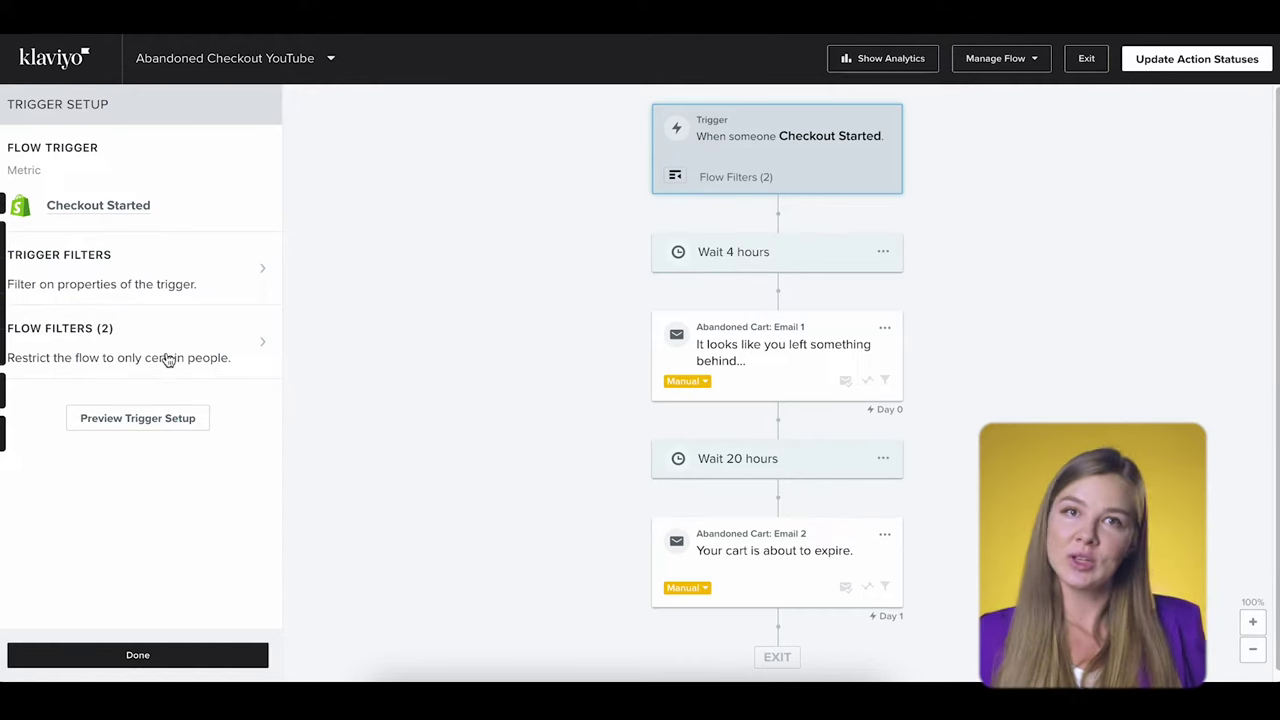
{"action": "left_click", "coordinate": [106, 350]}
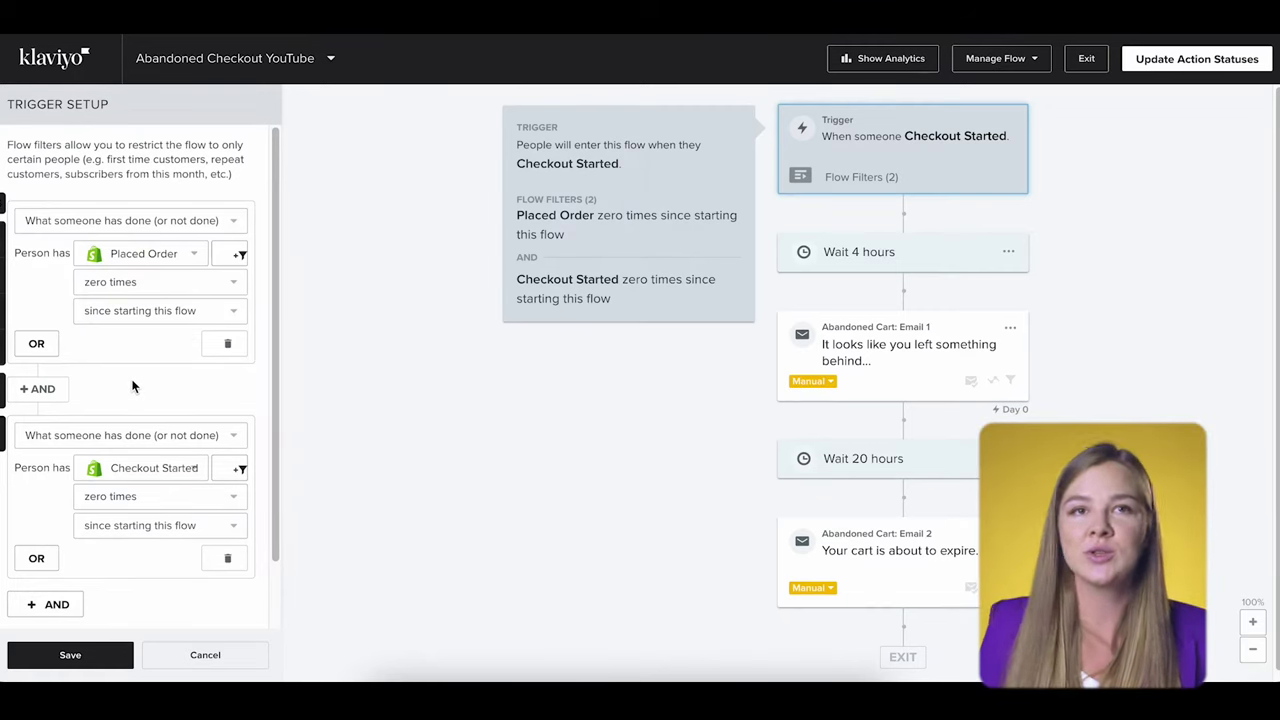
{"action": "left_click", "coordinate": [117, 221]}
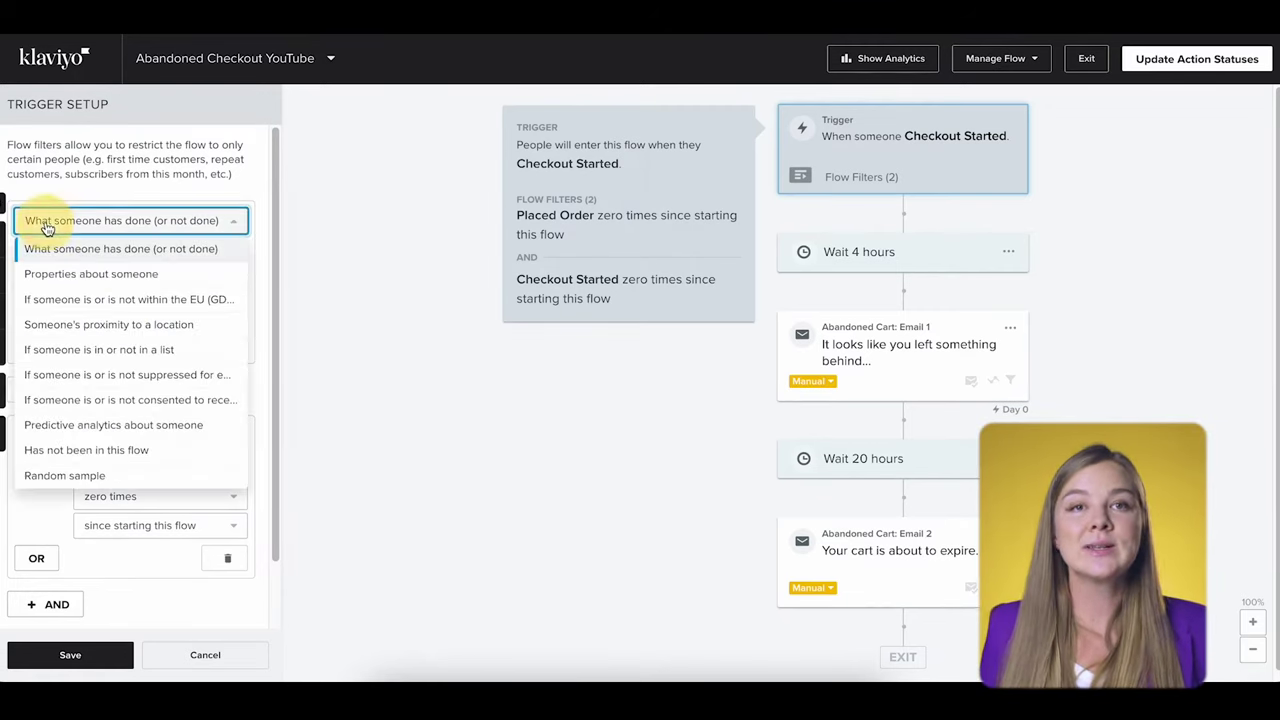
{"action": "left_click", "coordinate": [172, 250]}
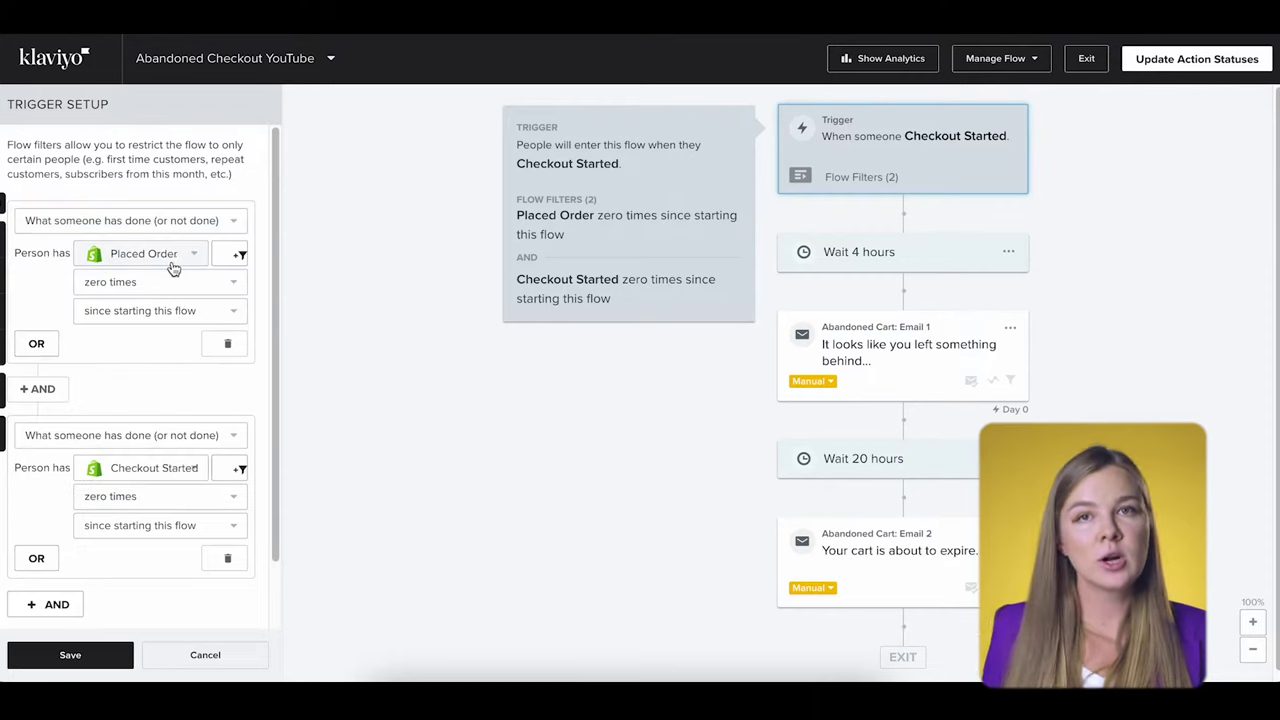
{"action": "left_click", "coordinate": [120, 282]}
{"action": "left_click", "coordinate": [117, 334]}
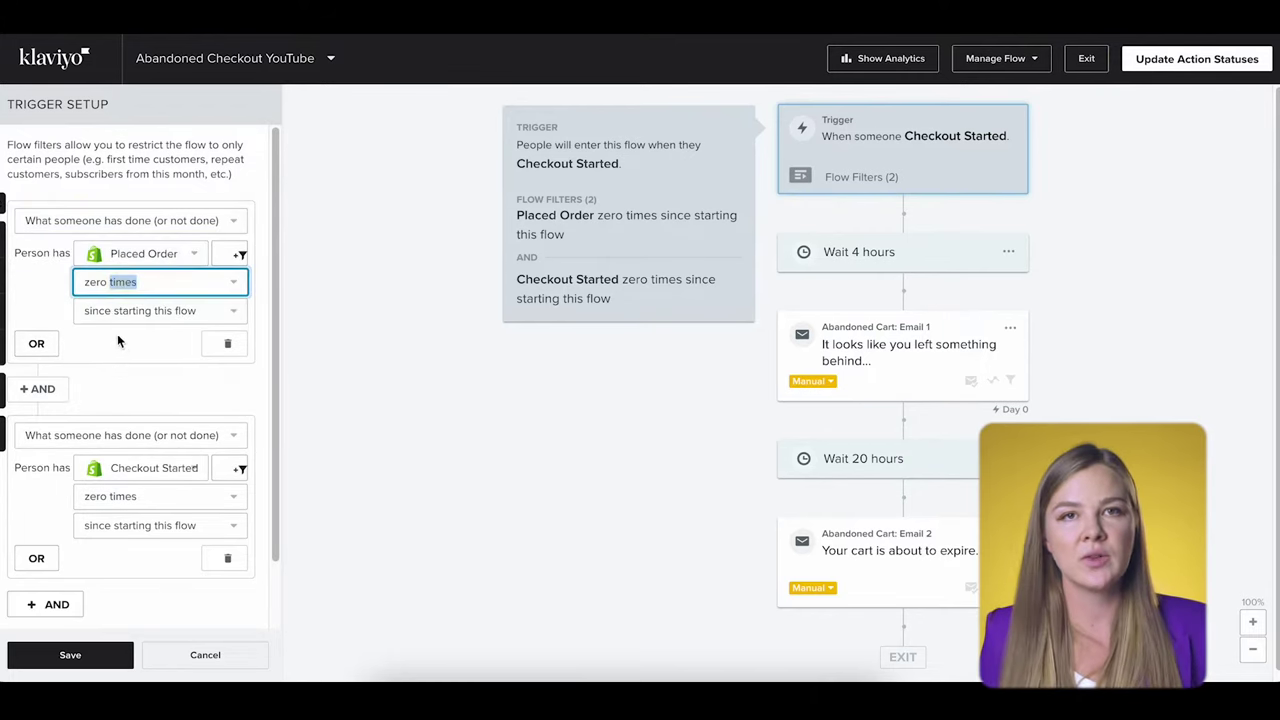
{"action": "left_click", "coordinate": [113, 312]}
{"action": "left_click", "coordinate": [117, 316]}
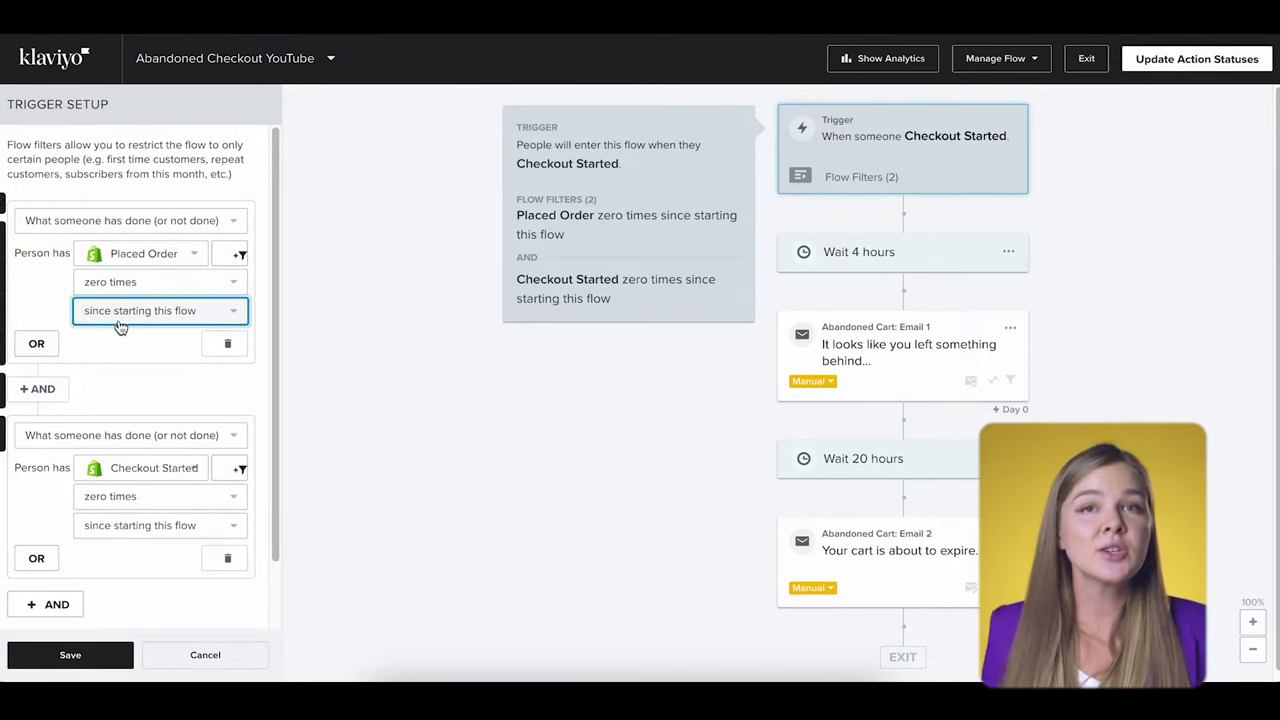
{"action": "left_click", "coordinate": [335, 321]}
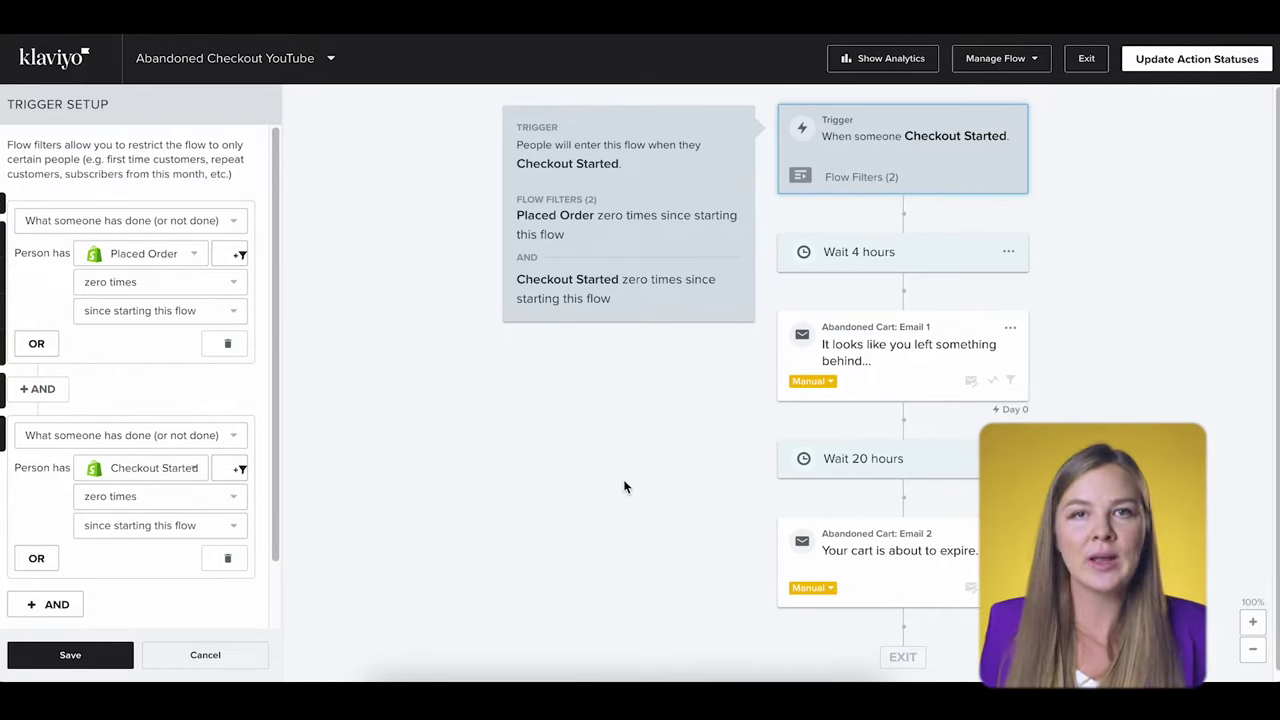
{"action": "left_click", "coordinate": [885, 362]}
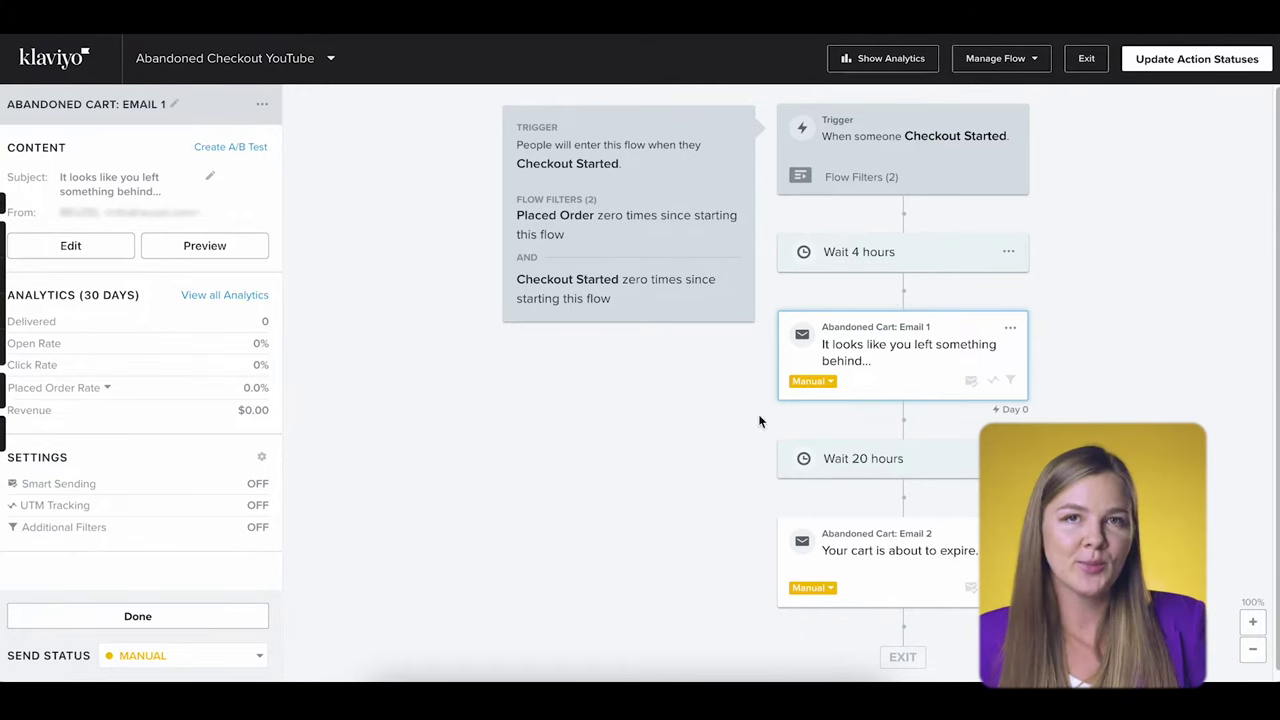
{"action": "left_click", "coordinate": [254, 617]}
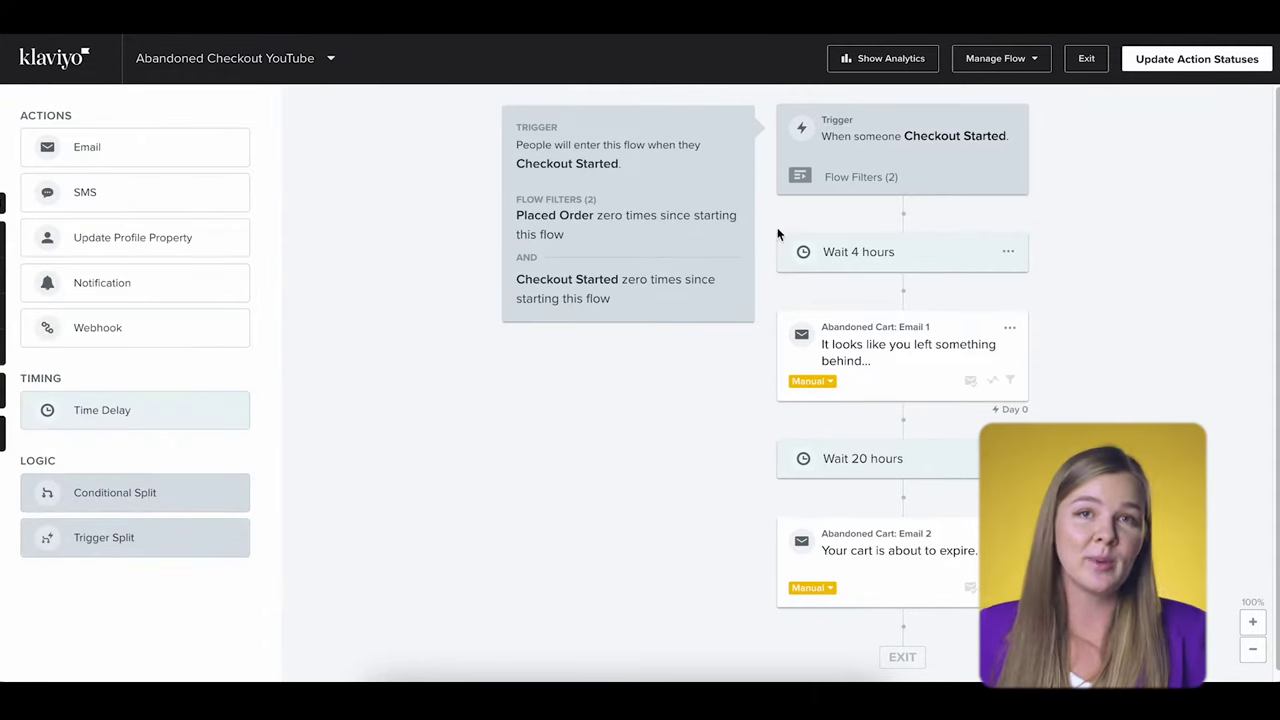
- Add a third AND condition to the trigger's flow filters, of the type "What someone has done (or not done)"
{"action": "left_click", "coordinate": [800, 182]}
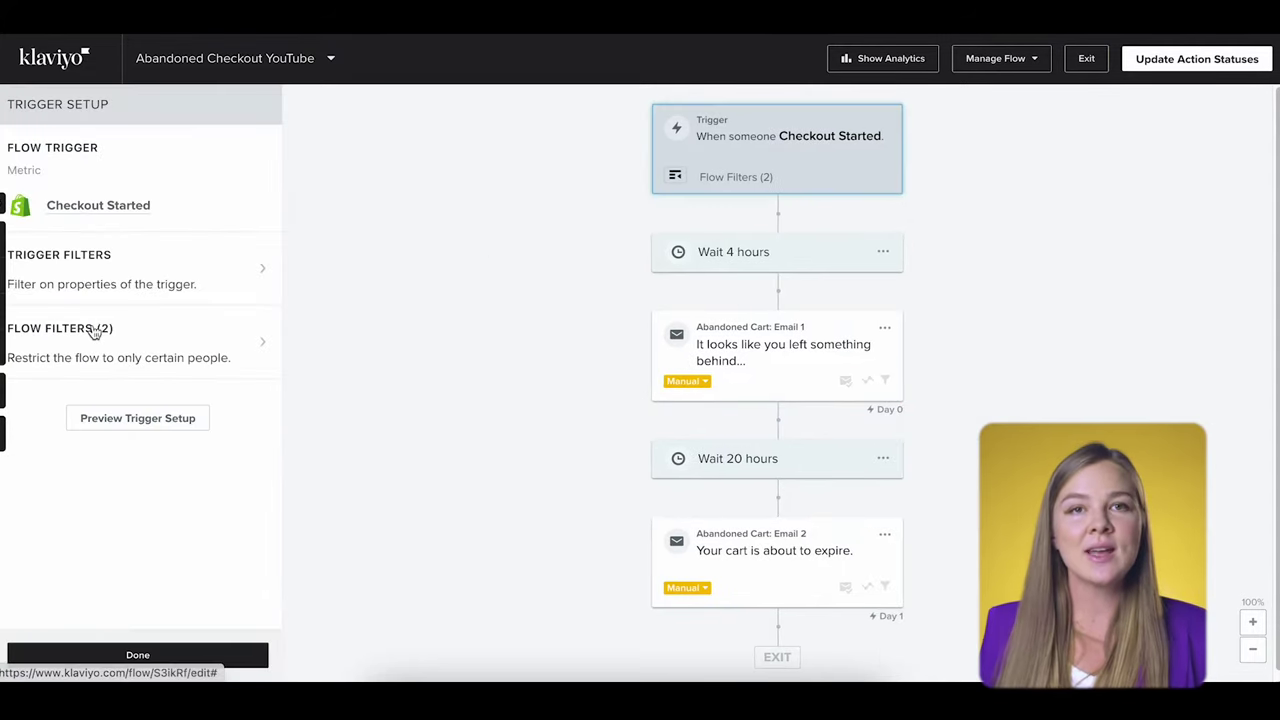
{"action": "left_click", "coordinate": [91, 328]}
{"action": "scroll", "coordinate": [88, 350], "scroll_direction": "down", "scroll_amount": 1}
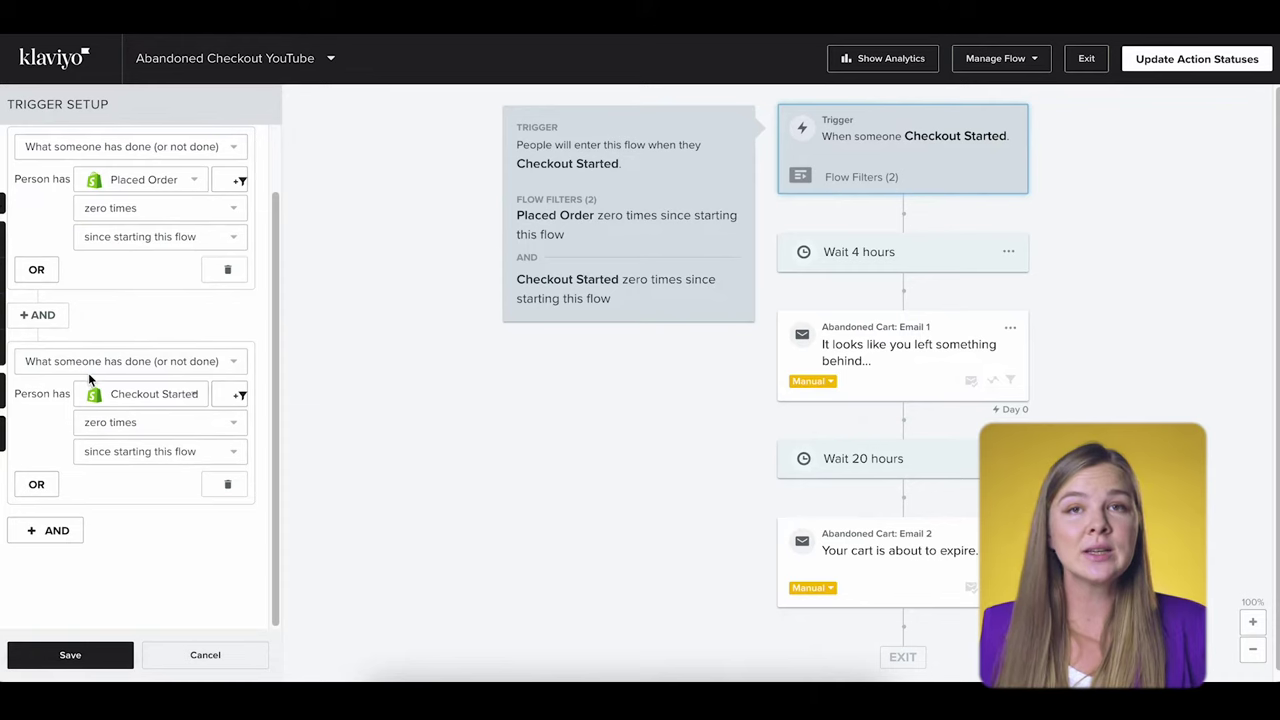
{"action": "left_click", "coordinate": [45, 529]}
{"action": "scroll", "coordinate": [119, 517], "scroll_direction": "down", "scroll_amount": 1}
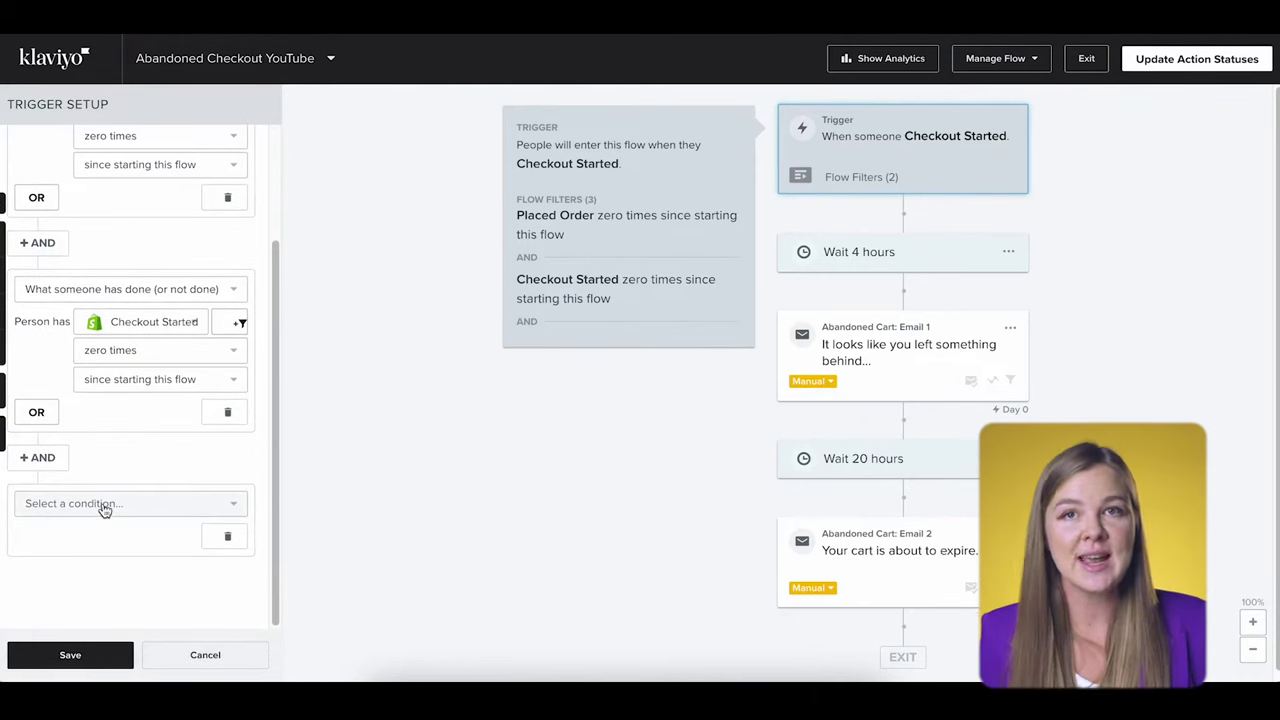
{"action": "left_click", "coordinate": [203, 508]}
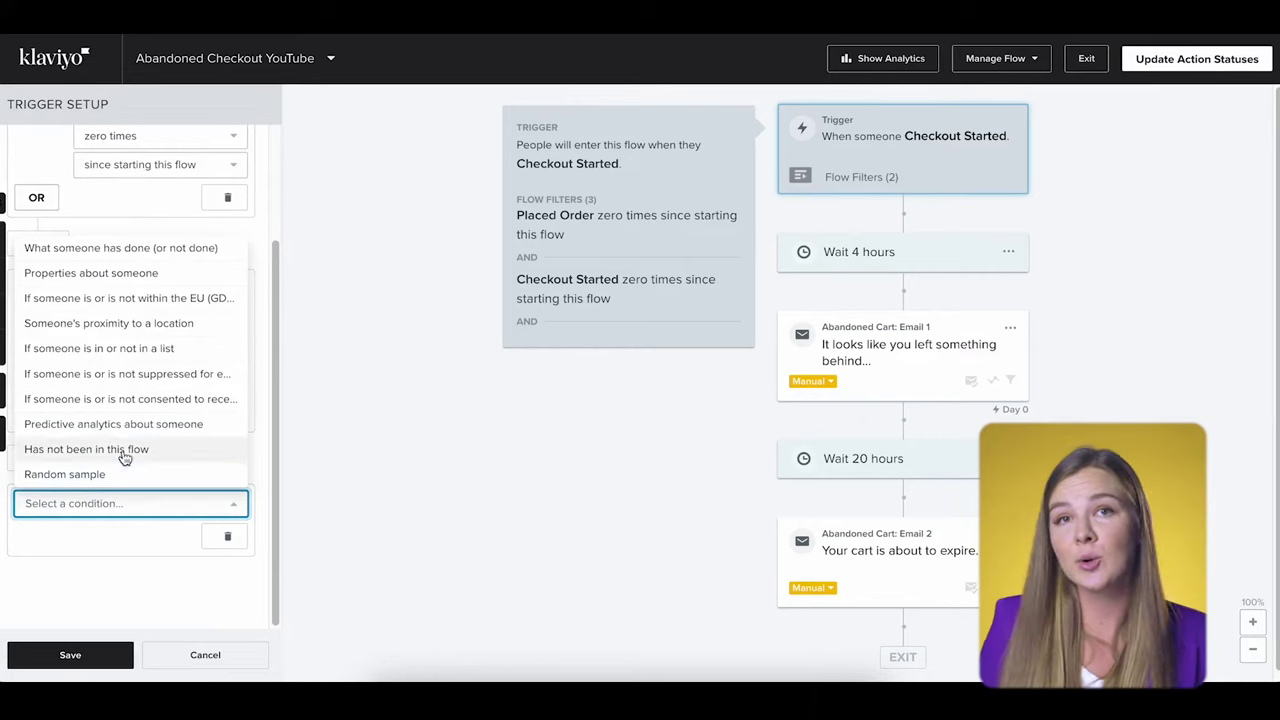
{"action": "left_click", "coordinate": [141, 254]}
{"action": "scroll", "coordinate": [186, 514], "scroll_direction": "down", "scroll_amount": 2}
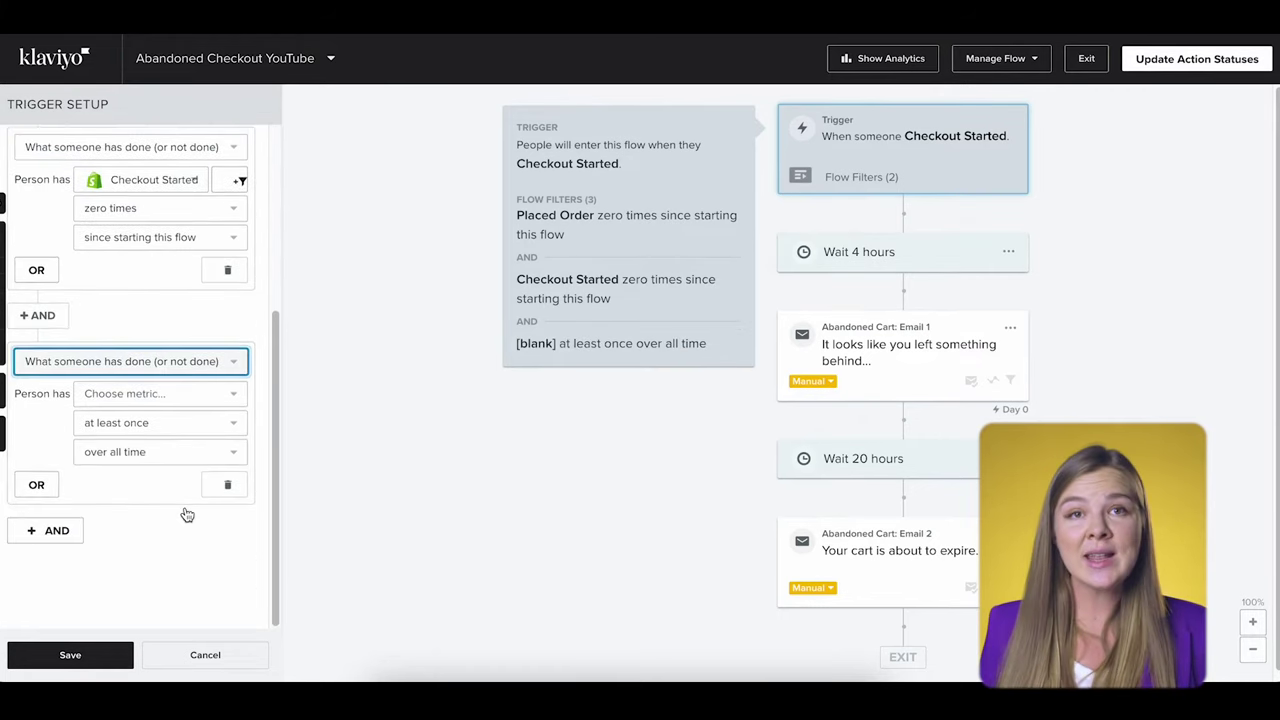
- Search the metrics for "refun" and choose Shopify's Refunded Order as the new condition's metric
{"action": "left_click", "coordinate": [128, 394]}
{"action": "scroll", "coordinate": [177, 491], "scroll_direction": "down", "scroll_amount": 6}
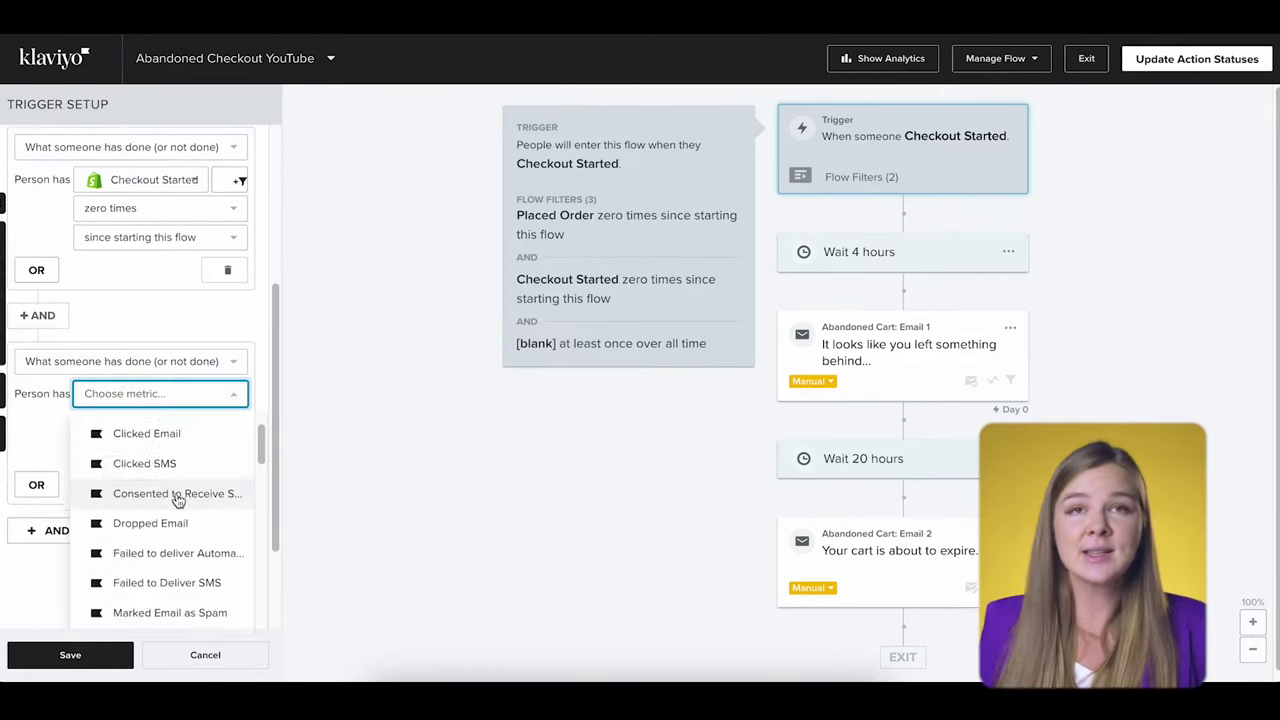
{"action": "scroll", "coordinate": [177, 503], "scroll_direction": "up", "scroll_amount": 10}
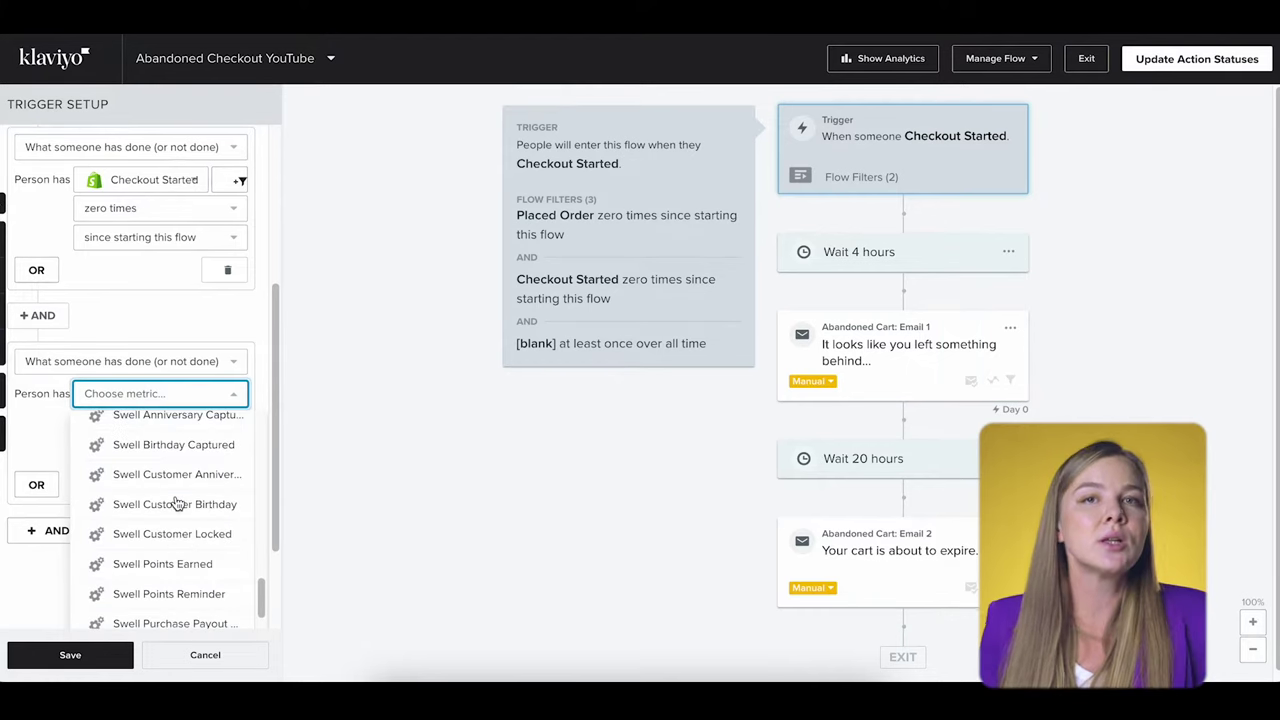
{"action": "left_click", "coordinate": [41, 430]}
{"action": "left_click", "coordinate": [136, 396]}
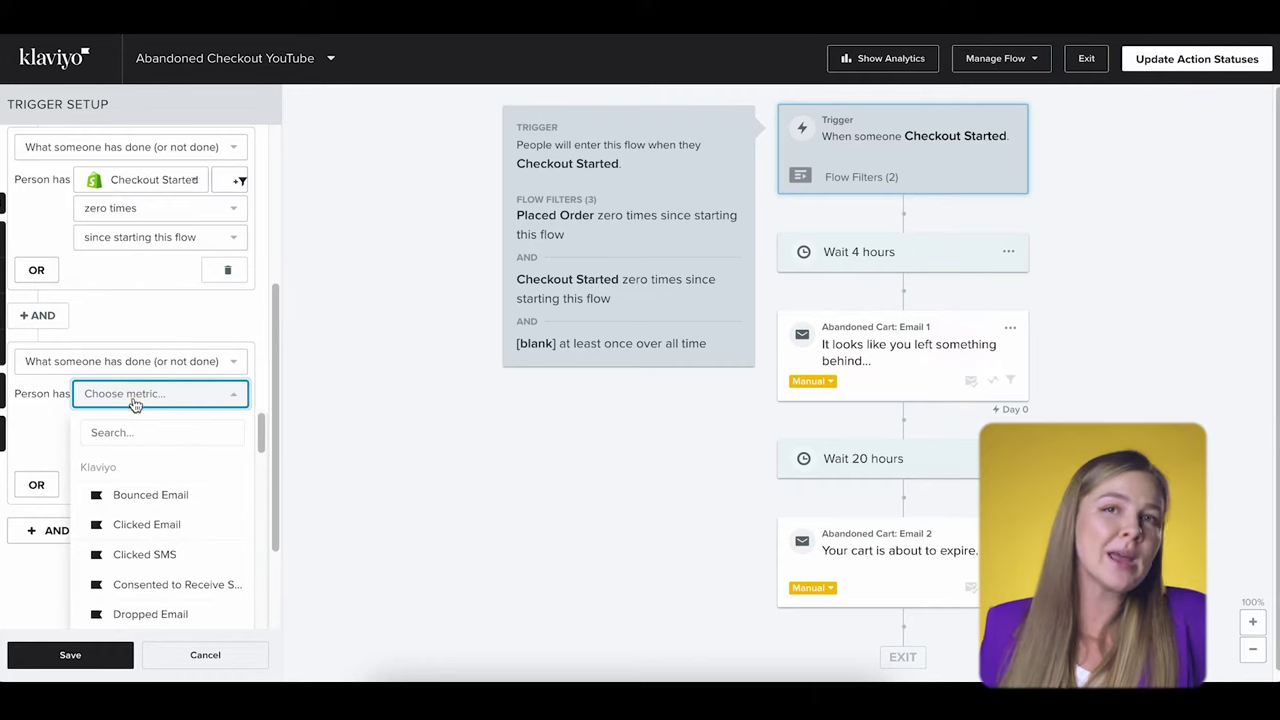
{"action": "left_click", "coordinate": [131, 430]}
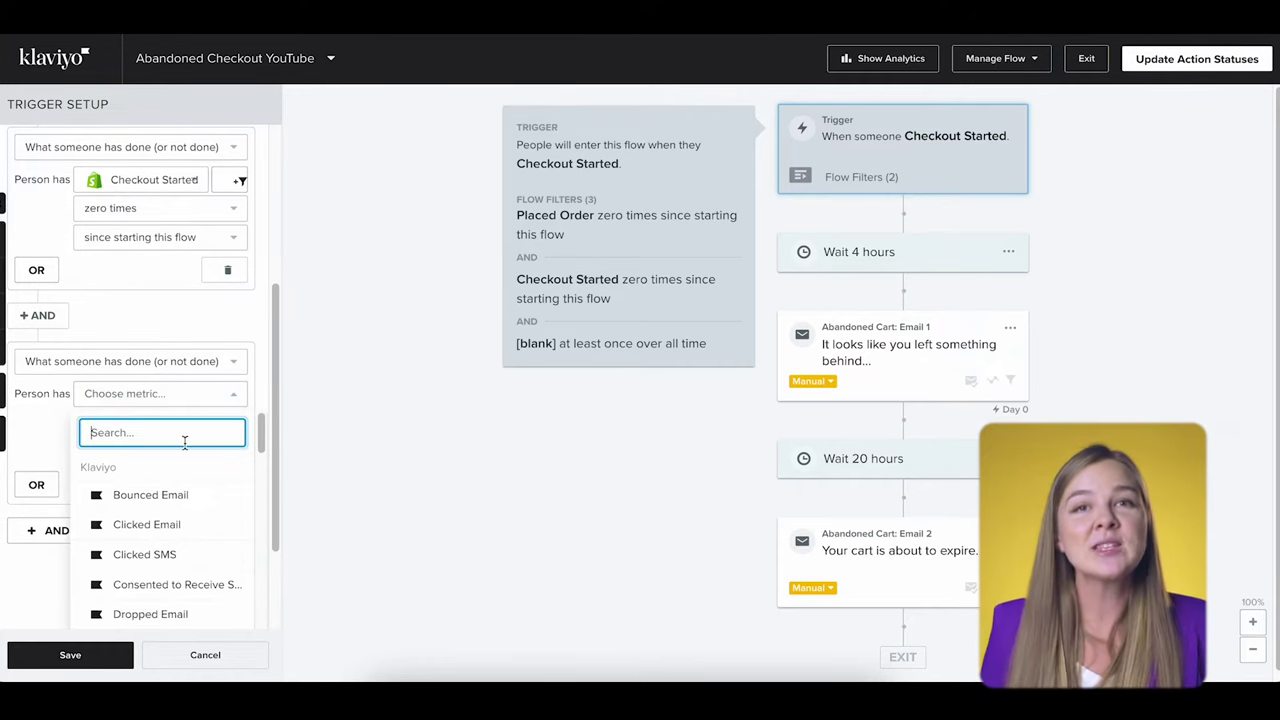
{"action": "type", "text": "refun"}
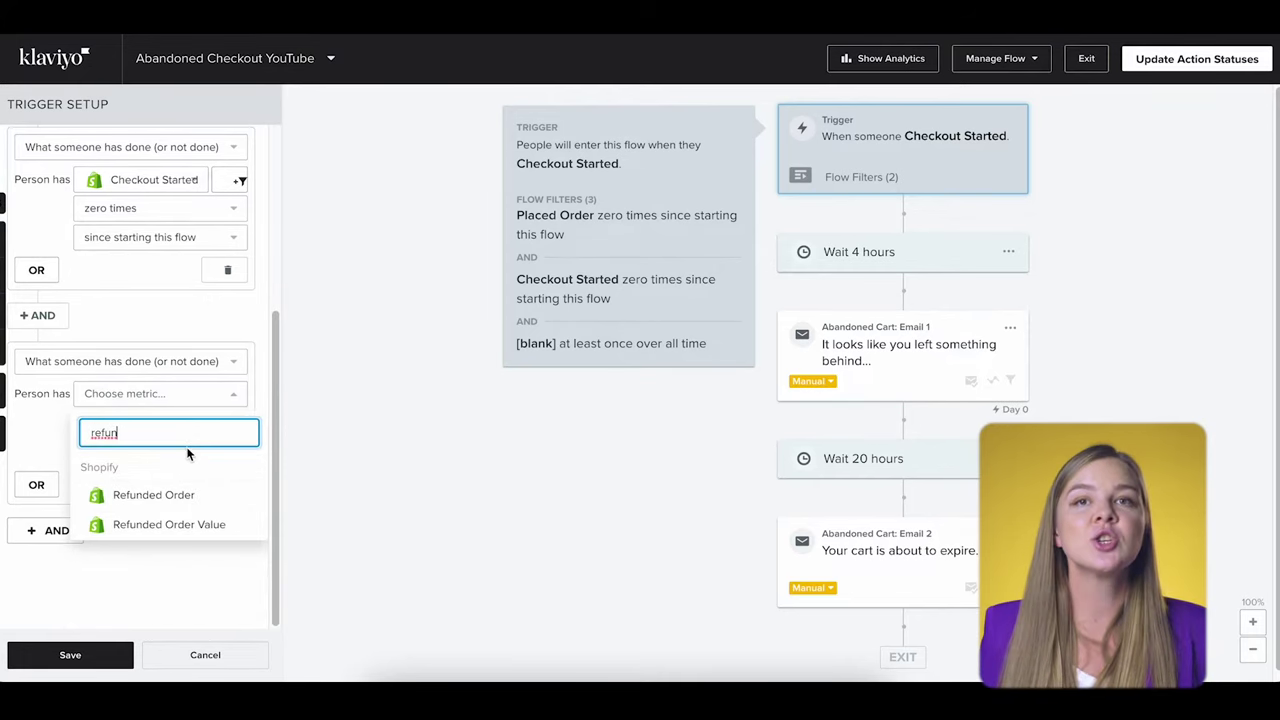
{"action": "left_click", "coordinate": [155, 495]}
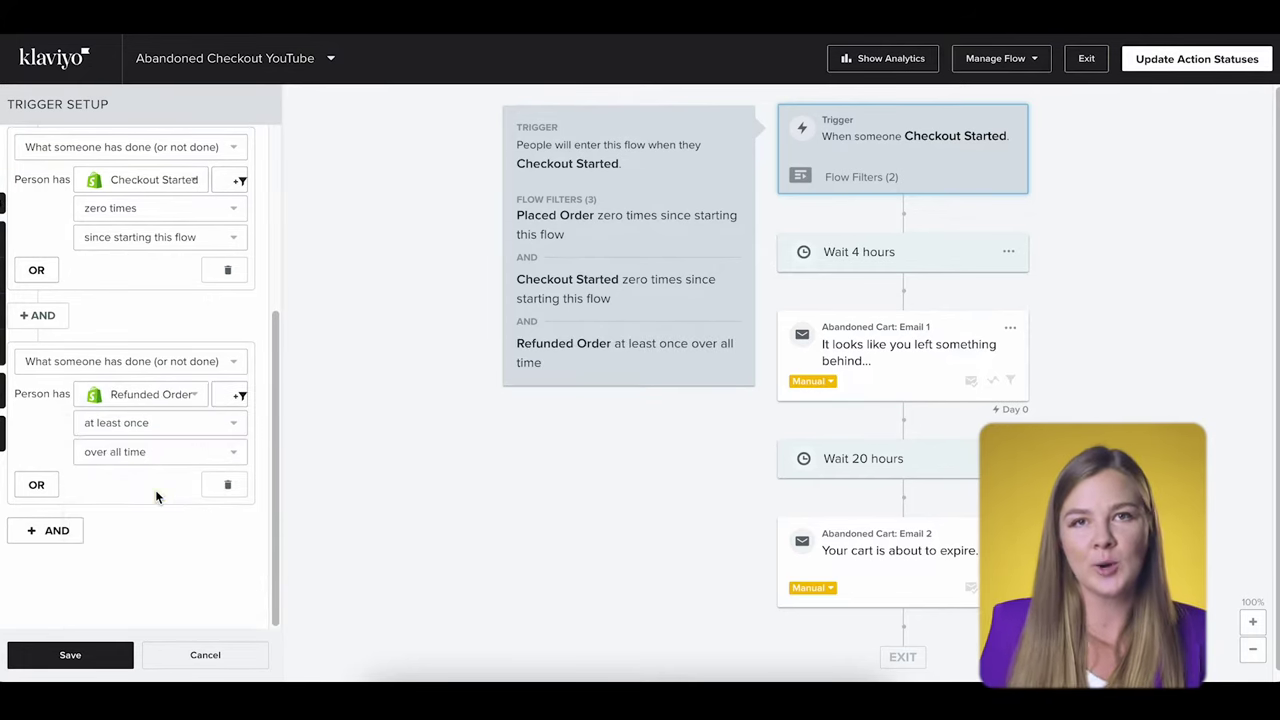
- Set the Refunded Order condition to zero times in the last 45 days and save the flow filters
{"action": "left_click", "coordinate": [141, 424]}
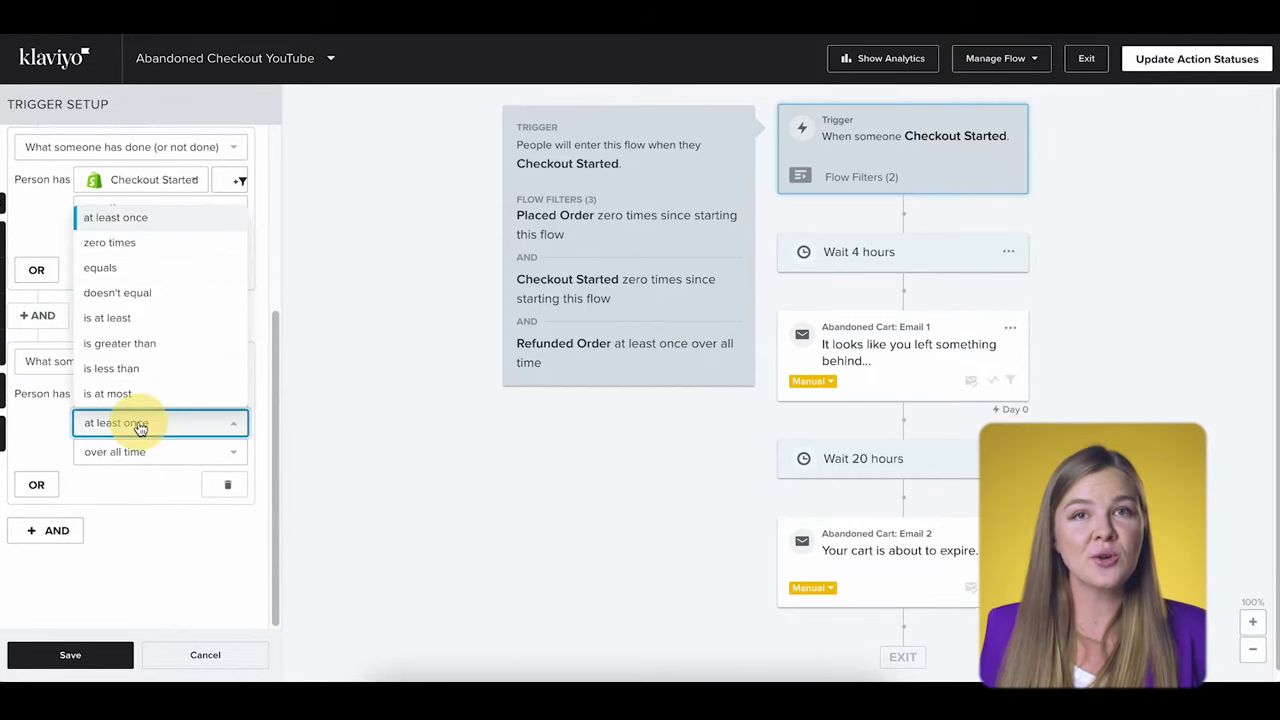
{"action": "left_click", "coordinate": [123, 247]}
{"action": "left_click", "coordinate": [148, 462]}
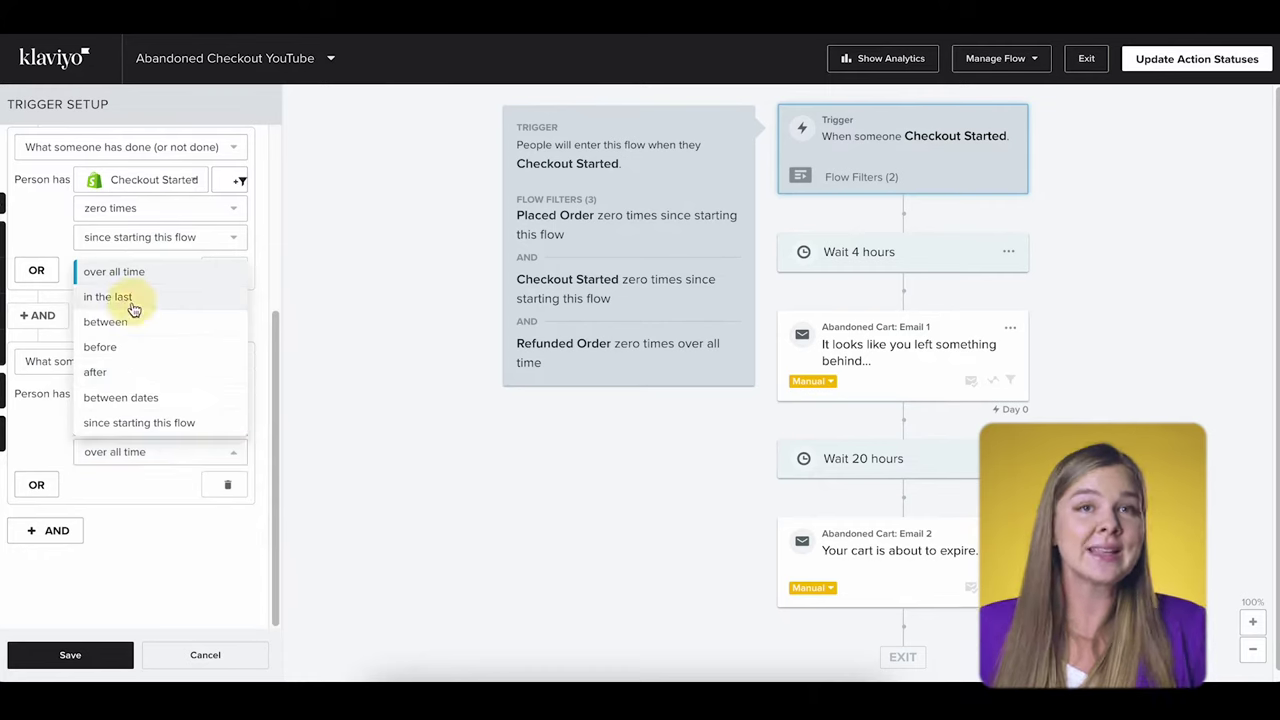
{"action": "left_click", "coordinate": [129, 296]}
{"action": "double_click", "coordinate": [132, 480]}
{"action": "type", "text": "45"}
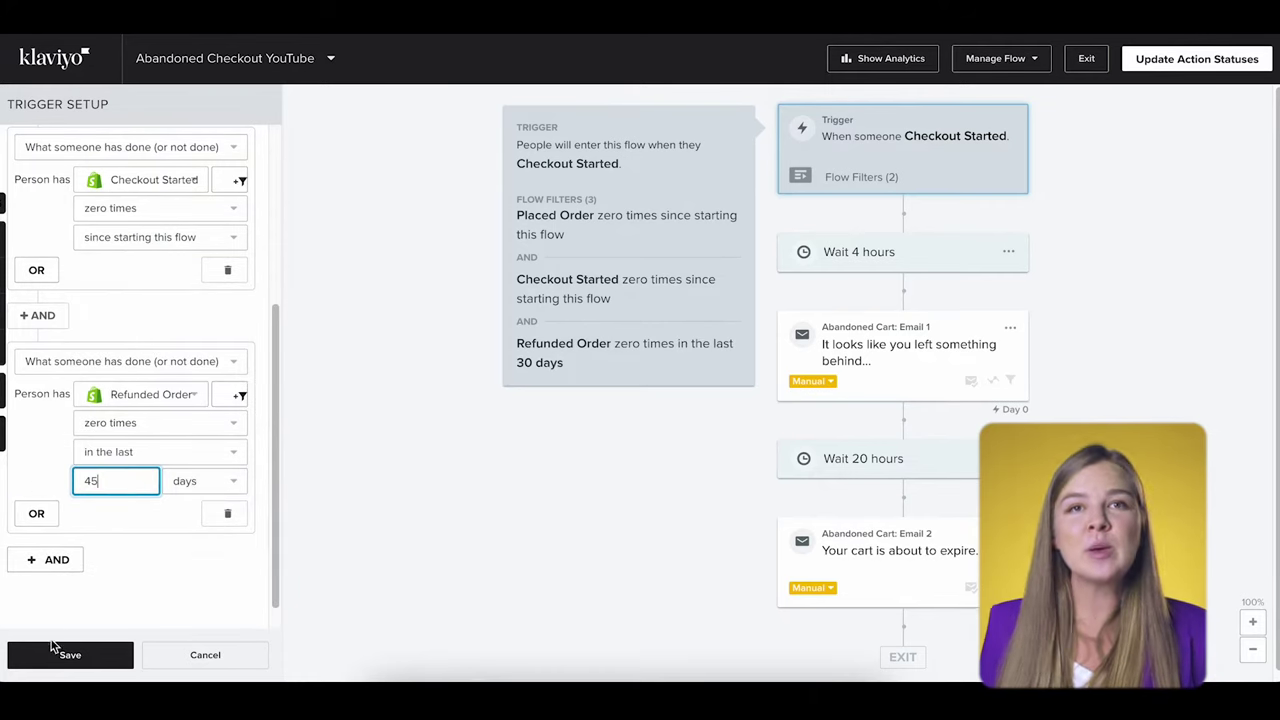
{"action": "left_click", "coordinate": [43, 652]}
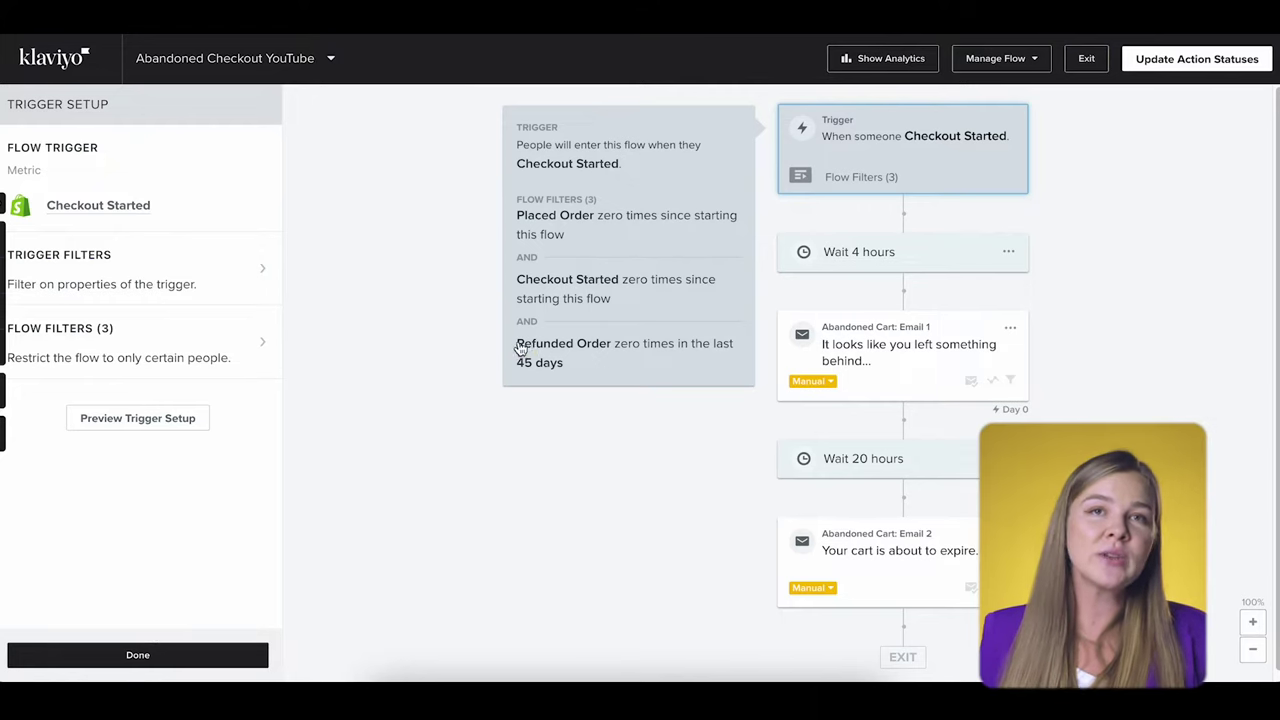
{"action": "left_click", "coordinate": [596, 368]}
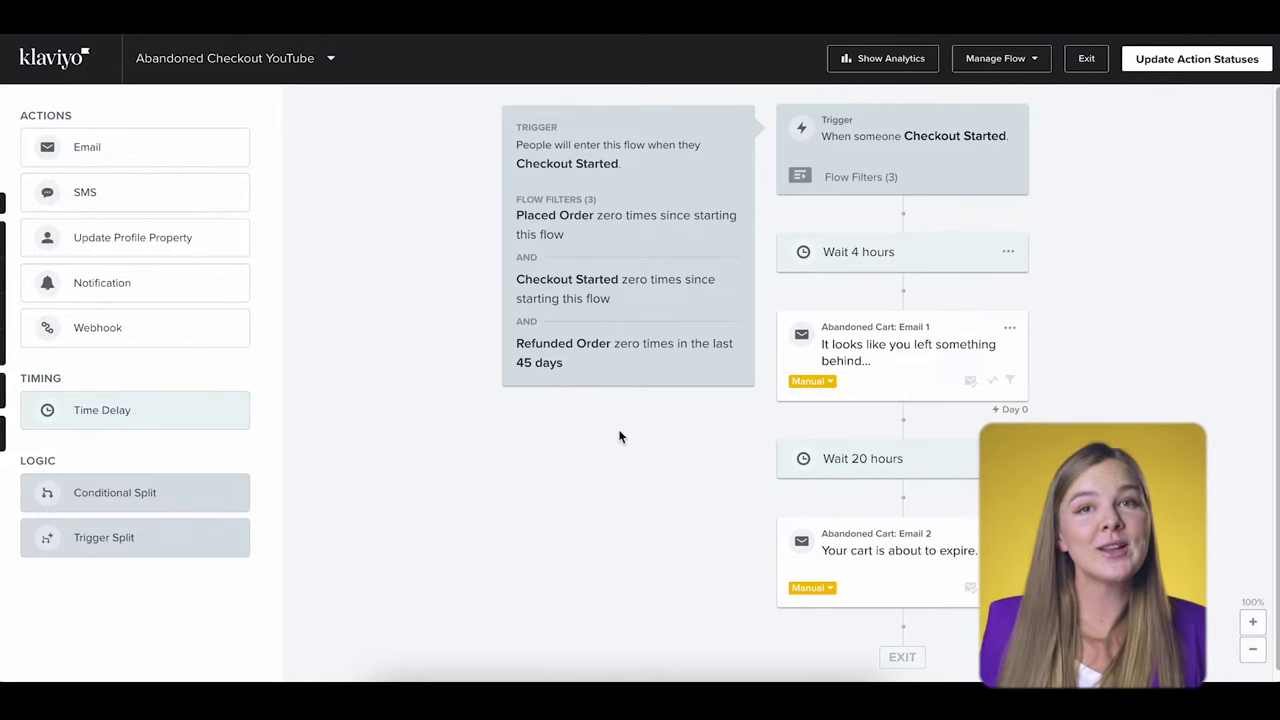
- Explore the dimensions available for a trigger filter, searching for value and item dimensions, and leave the trigger setup without saving a filter
{"action": "left_click", "coordinate": [800, 178]}
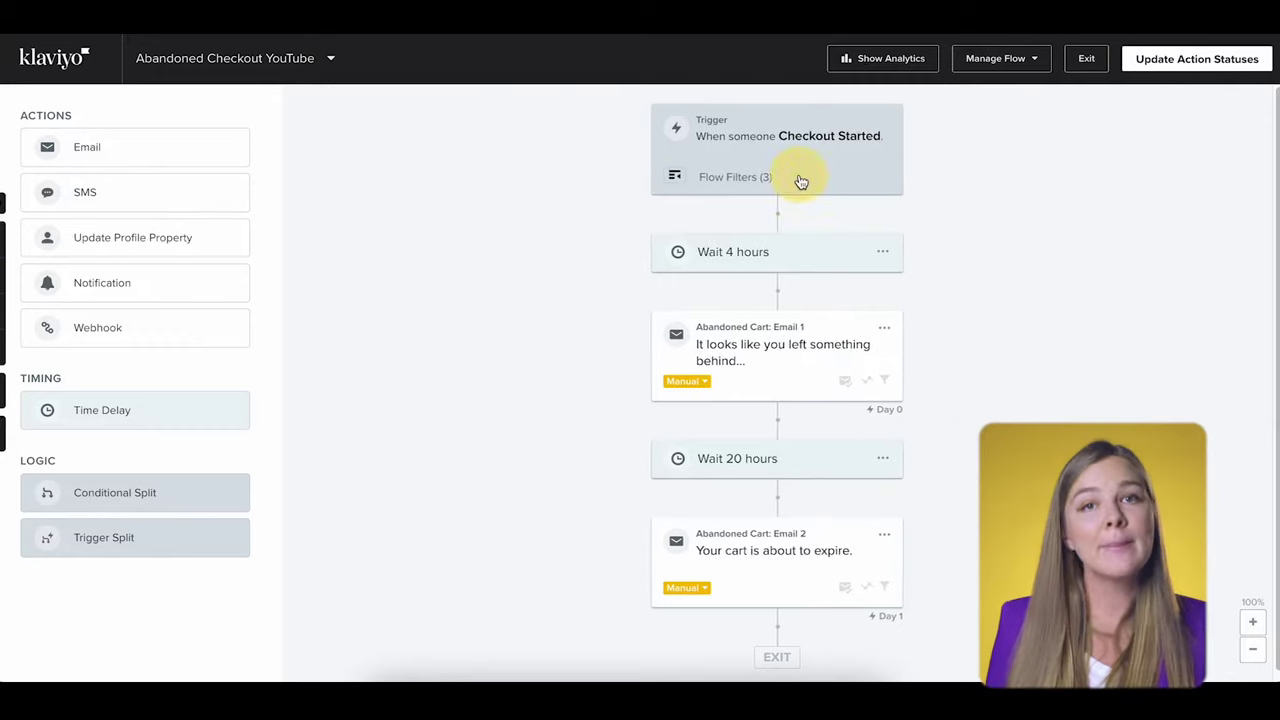
{"action": "left_click", "coordinate": [122, 270]}
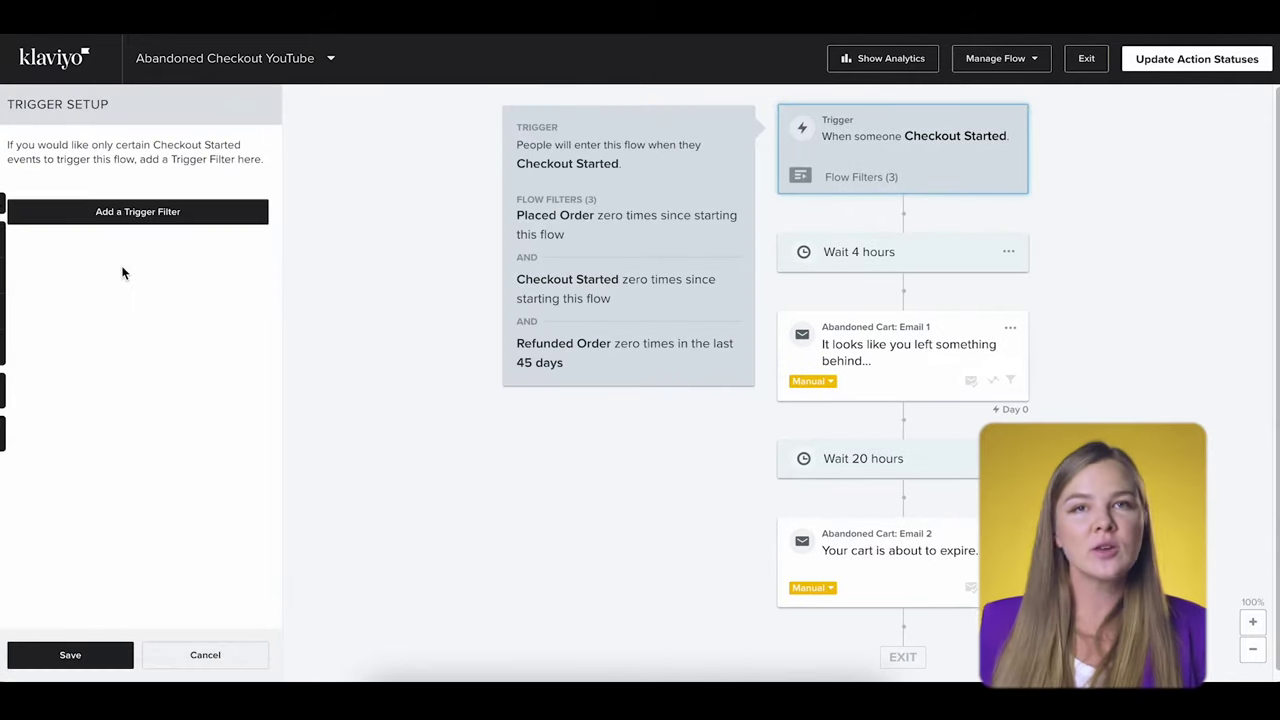
{"action": "left_click", "coordinate": [144, 213]}
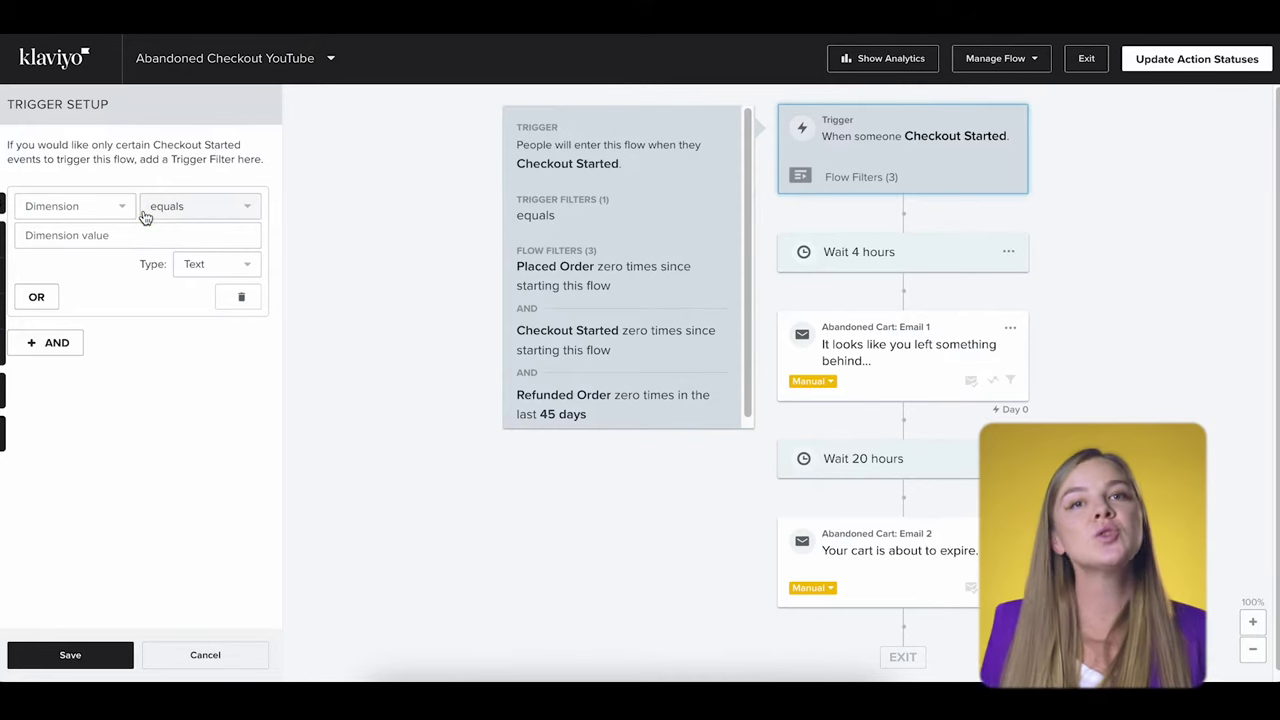
{"action": "left_click", "coordinate": [76, 210]}
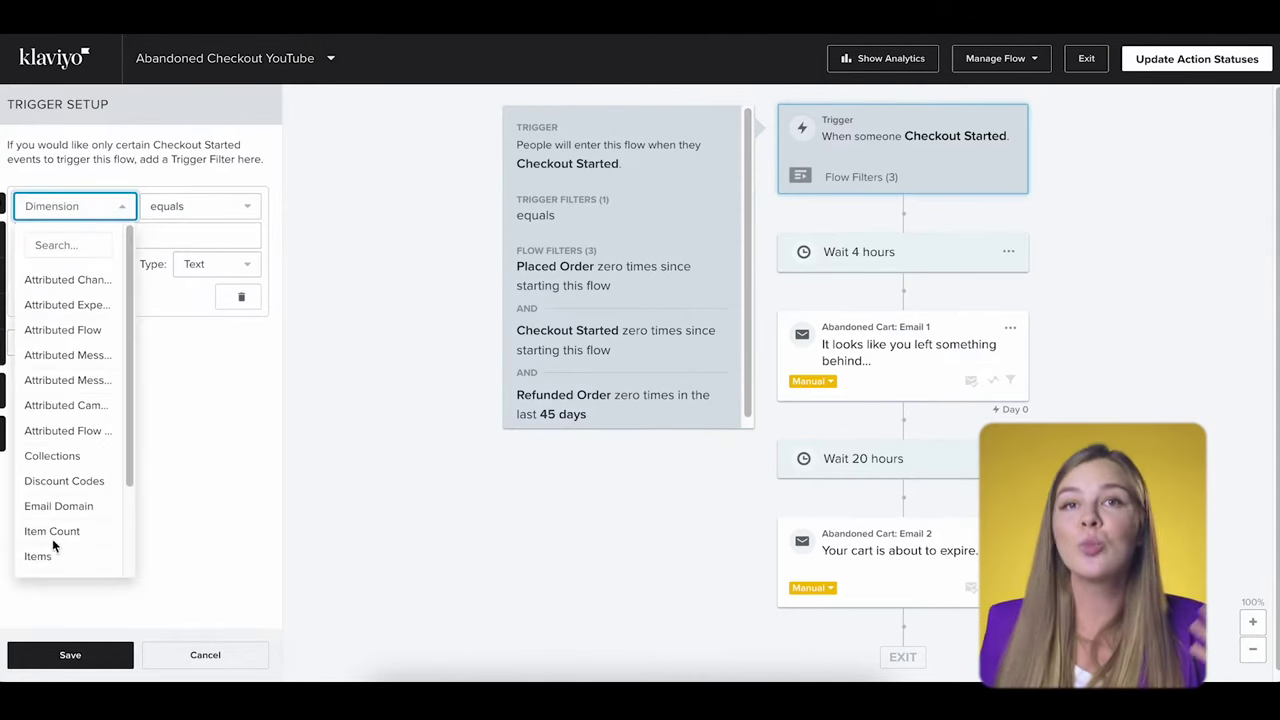
{"action": "left_click", "coordinate": [50, 245]}
{"action": "type", "text": "valu"}
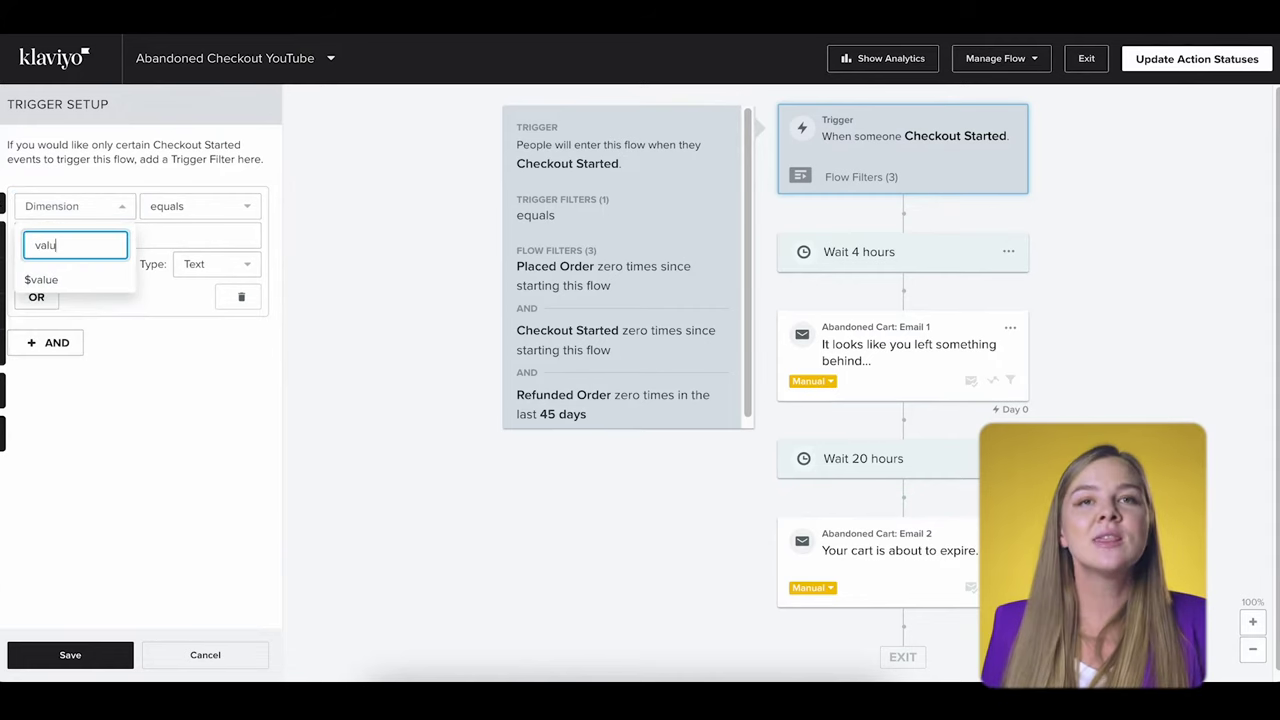
{"action": "key", "text": "ctrl+a"}
{"action": "key", "text": "BackSpace"}
{"action": "type", "text": "ite"}
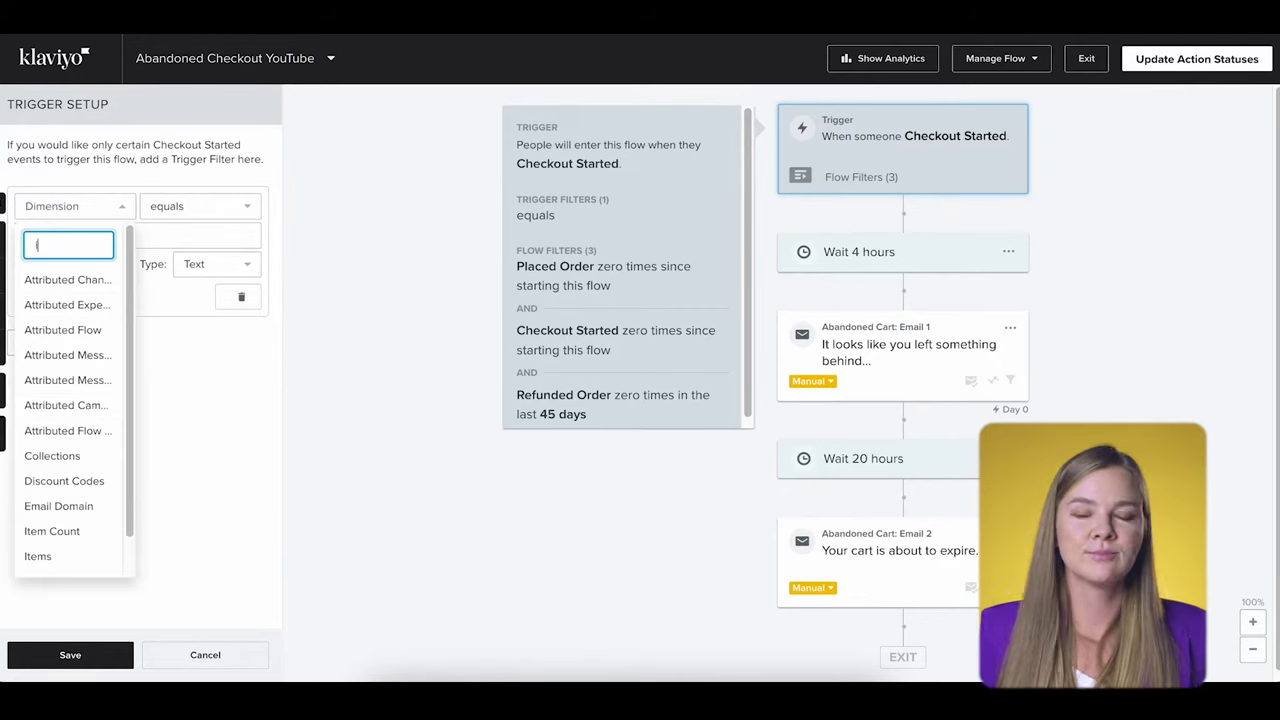
{"action": "key", "text": "BackSpace"}
{"action": "key", "text": "BackSpace"}
{"action": "key", "text": "BackSpace"}
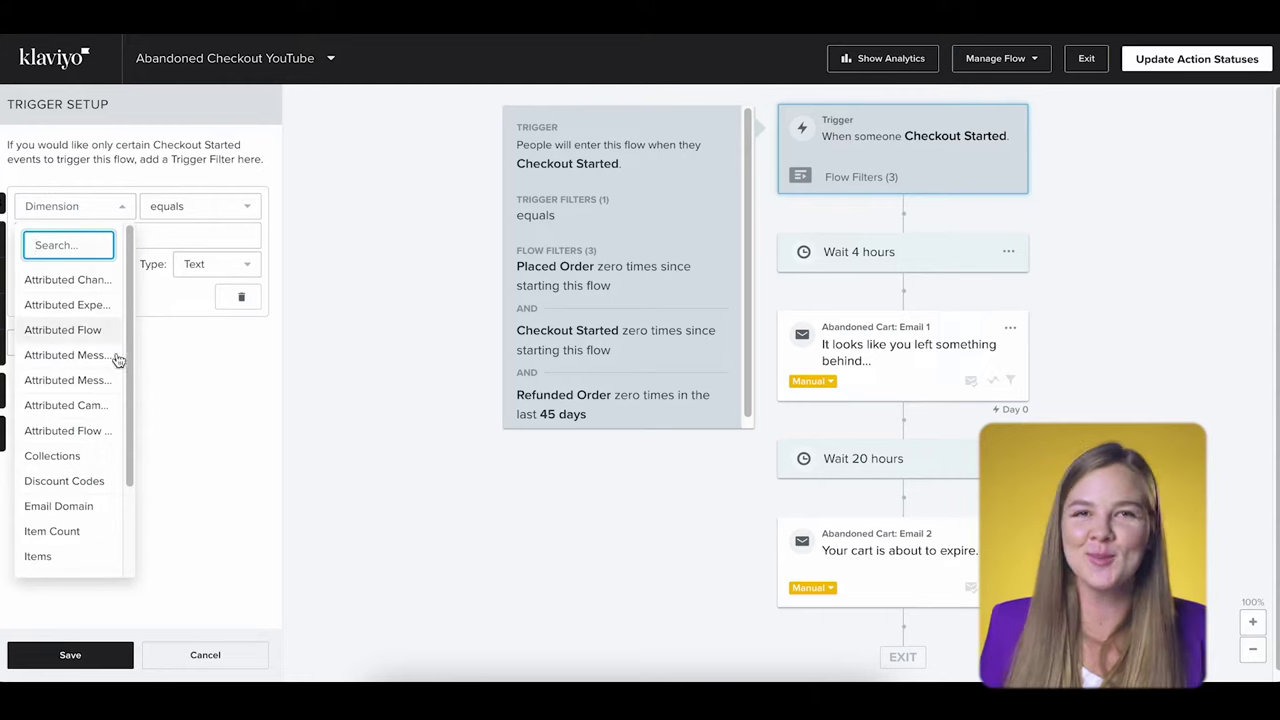
{"action": "left_click", "coordinate": [163, 394]}
{"action": "left_click", "coordinate": [206, 656]}
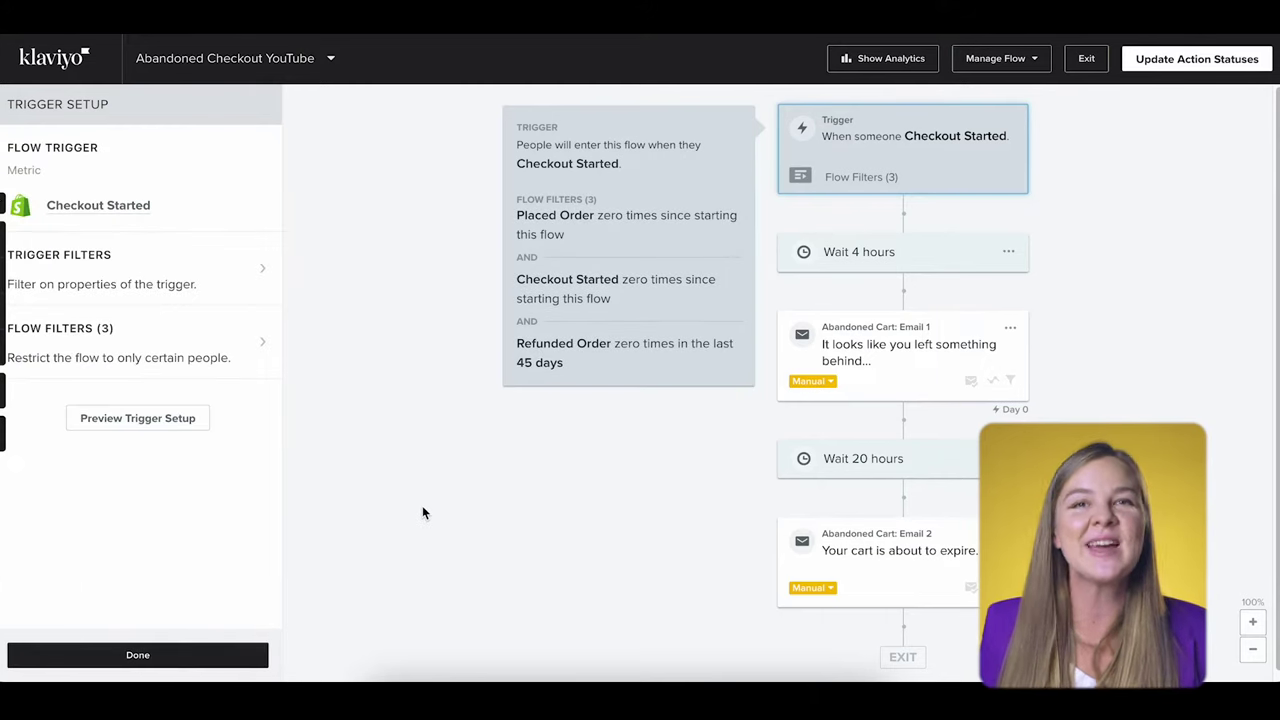
{"action": "left_click", "coordinate": [246, 653]}
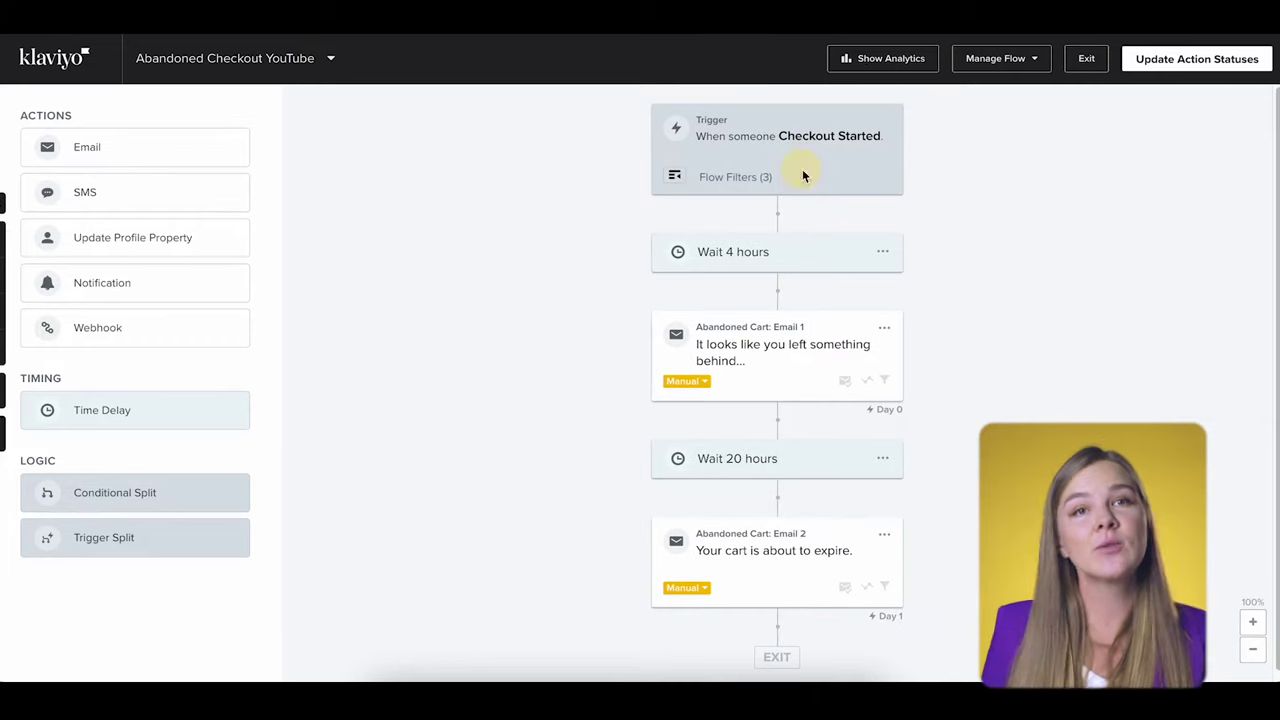
- Change the flow's first time delay, between the trigger and the first email, to 2 hours
{"action": "left_click", "coordinate": [752, 254]}
{"action": "left_click", "coordinate": [49, 185]}
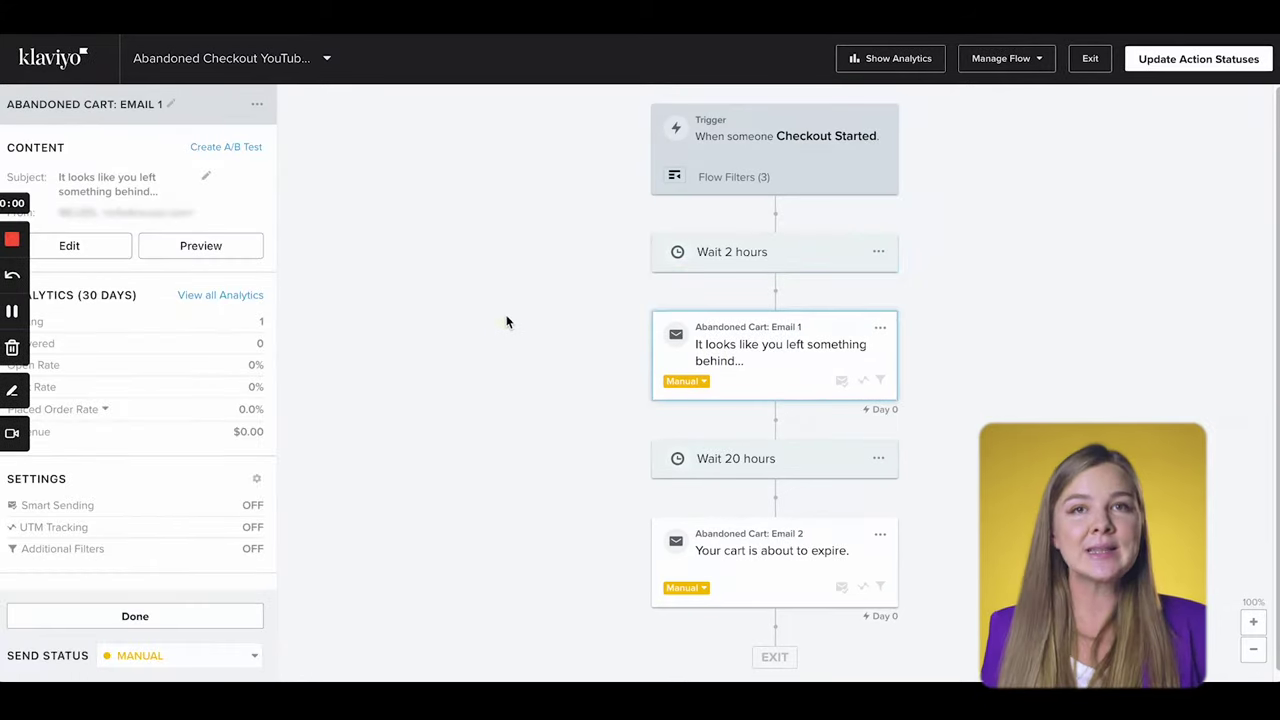
- Open the message content of Abandoned Cart: Email 1 for editing
{"action": "left_click", "coordinate": [767, 362]}
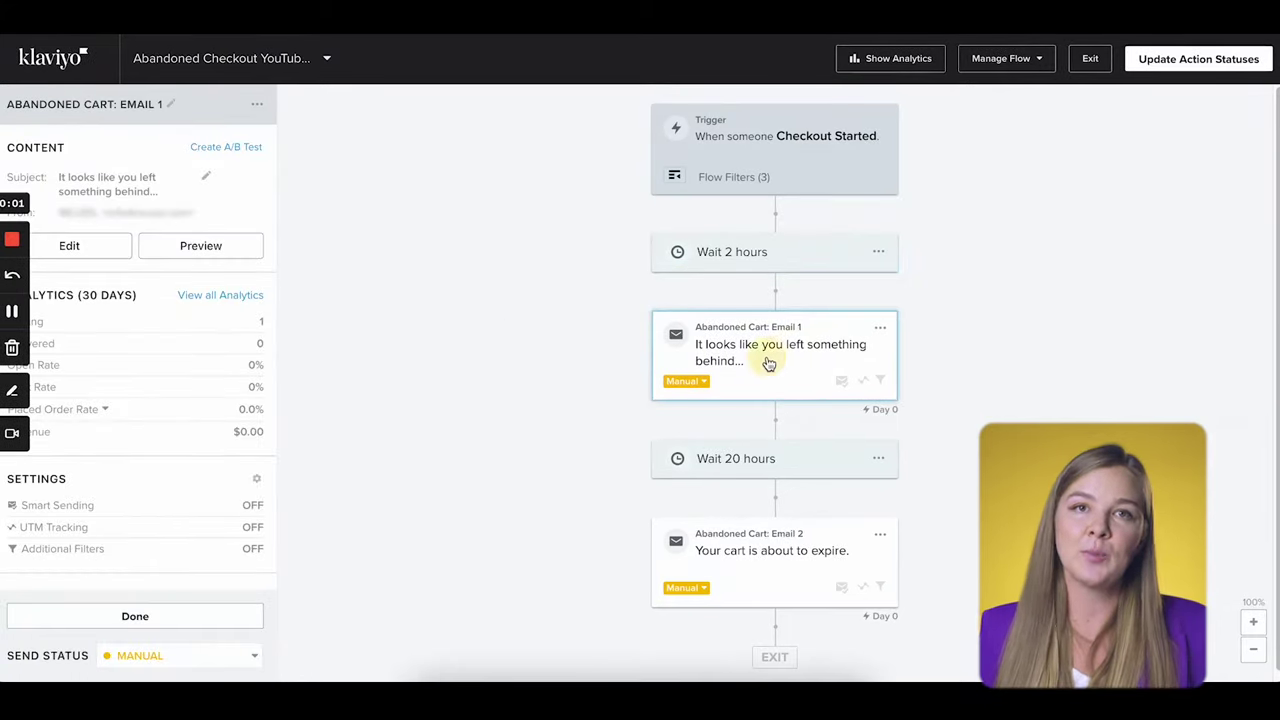
{"action": "left_click", "coordinate": [768, 362]}
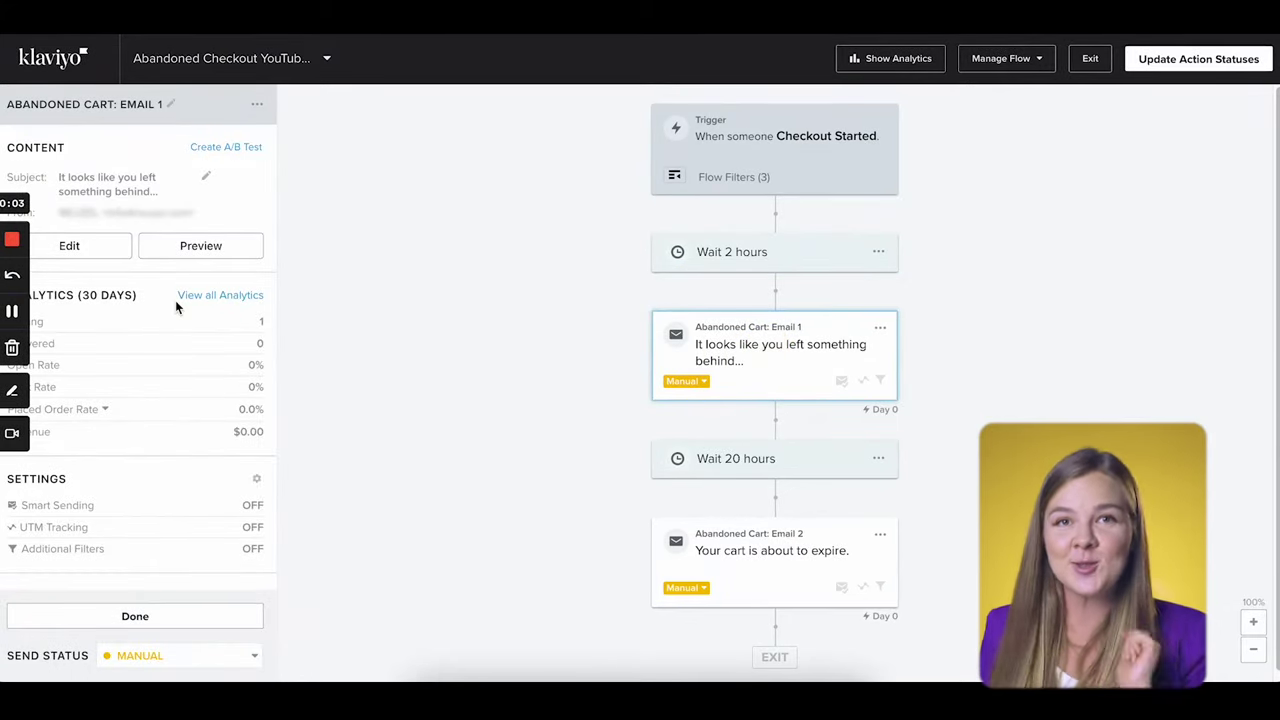
{"action": "left_click", "coordinate": [107, 253]}
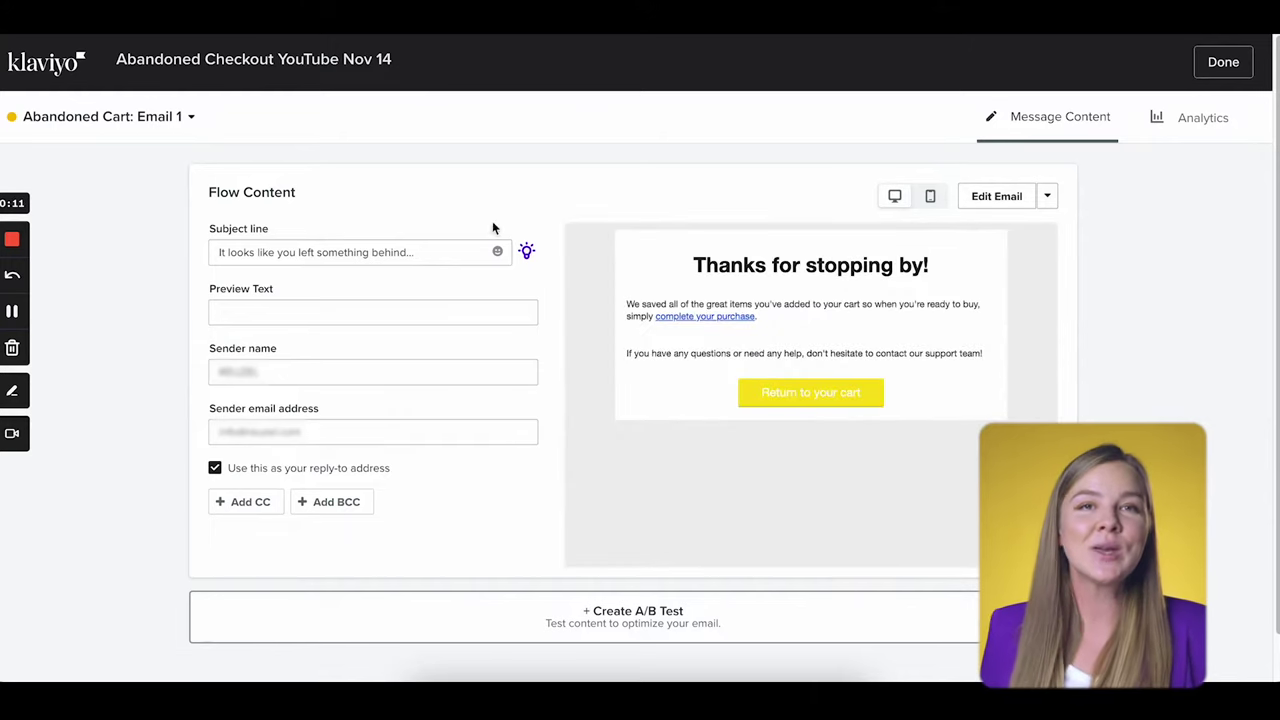
- Review the first email's subject line, preview text, sender name and sender email address fields
{"action": "left_click_drag", "start_coordinate": [277, 230], "coordinate": [209, 229]}
{"action": "left_click_drag", "start_coordinate": [207, 289], "coordinate": [292, 295]}
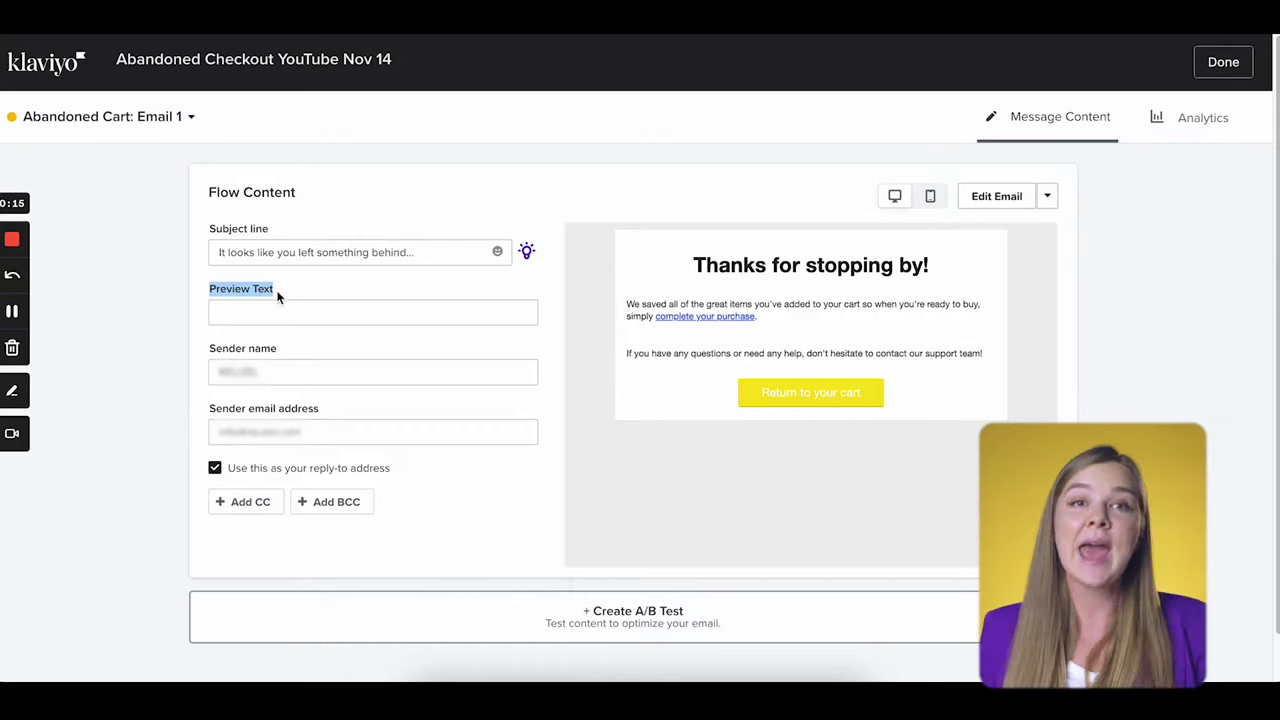
{"action": "left_click", "coordinate": [203, 286]}
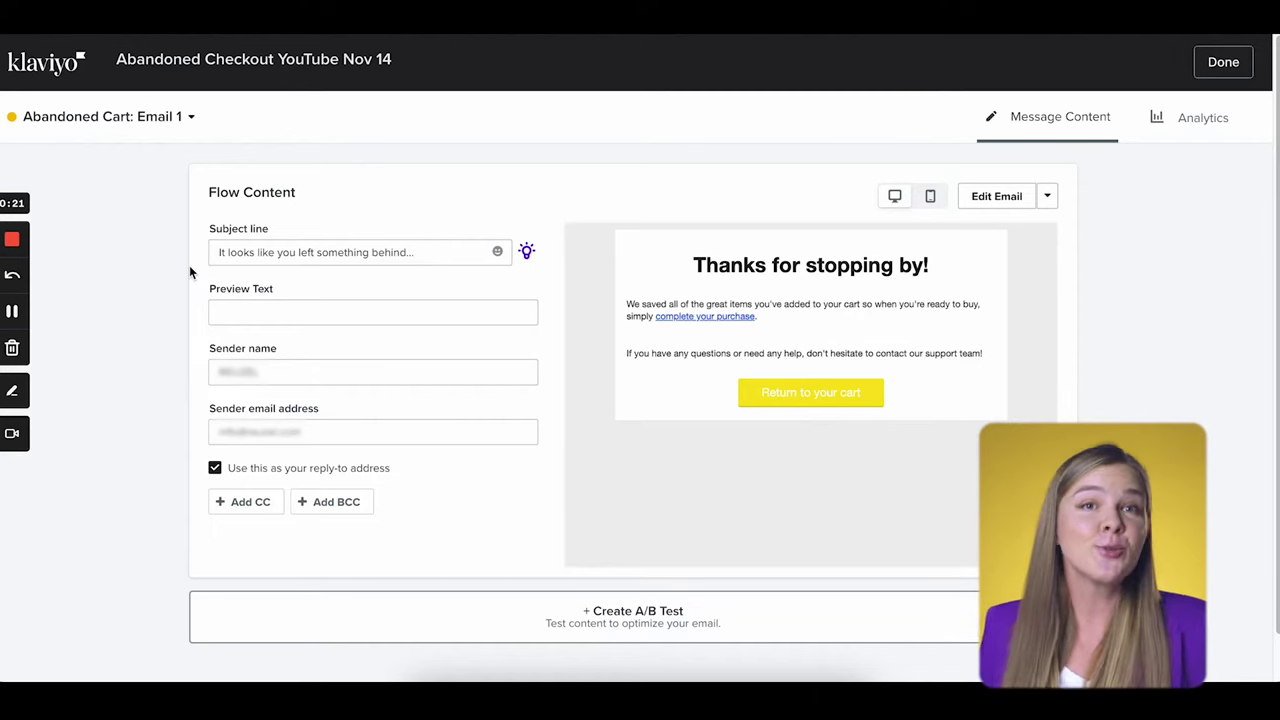
{"action": "left_click", "coordinate": [371, 244]}
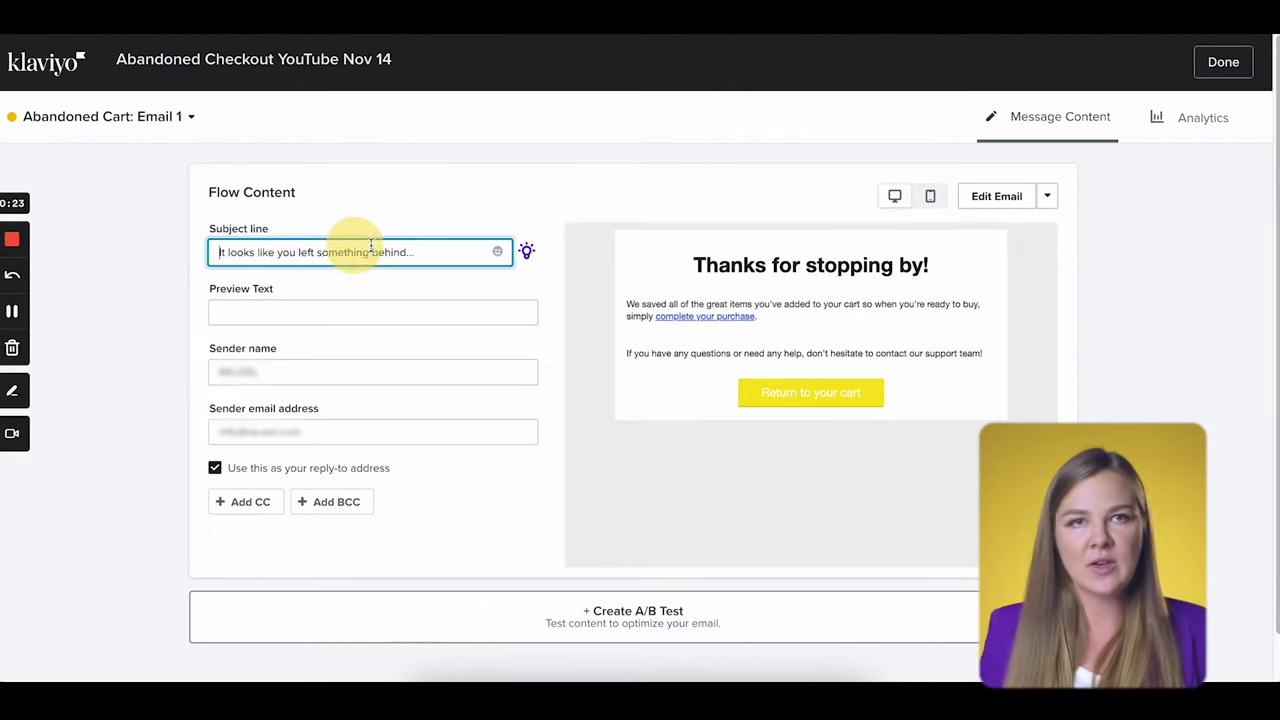
{"action": "left_click_drag", "start_coordinate": [437, 250], "coordinate": [194, 229]}
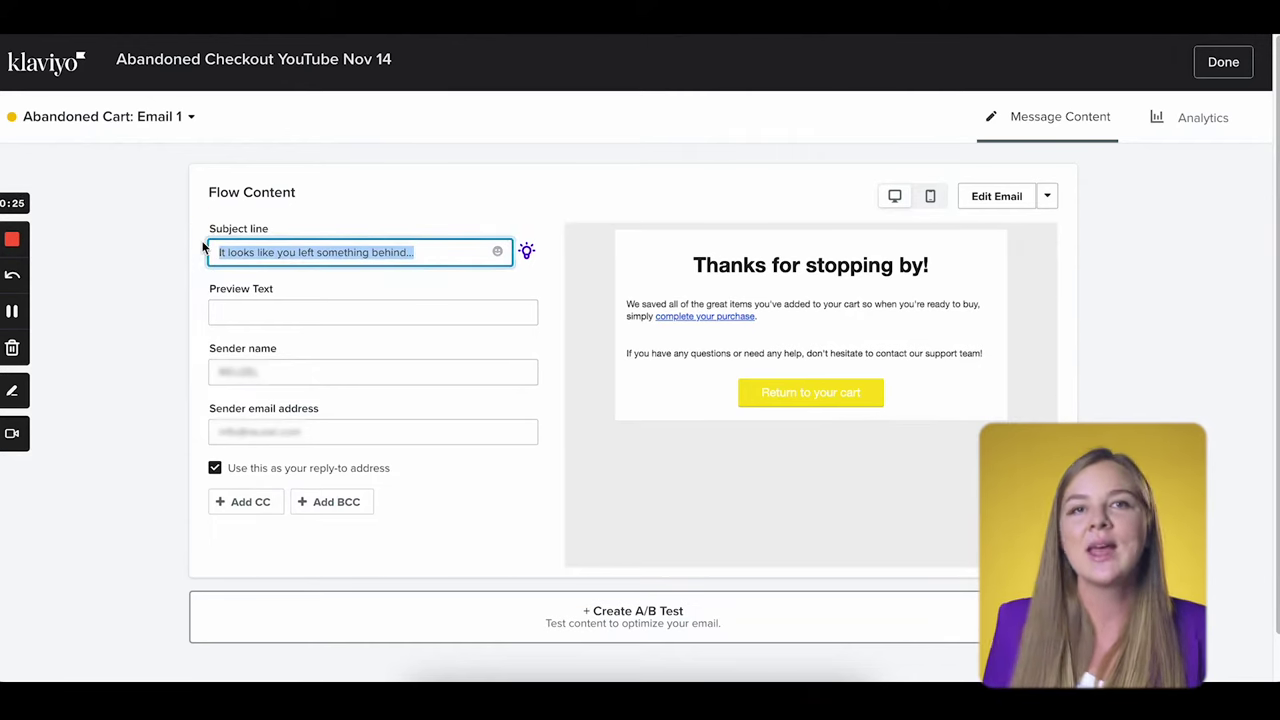
{"action": "left_click", "coordinate": [188, 341]}
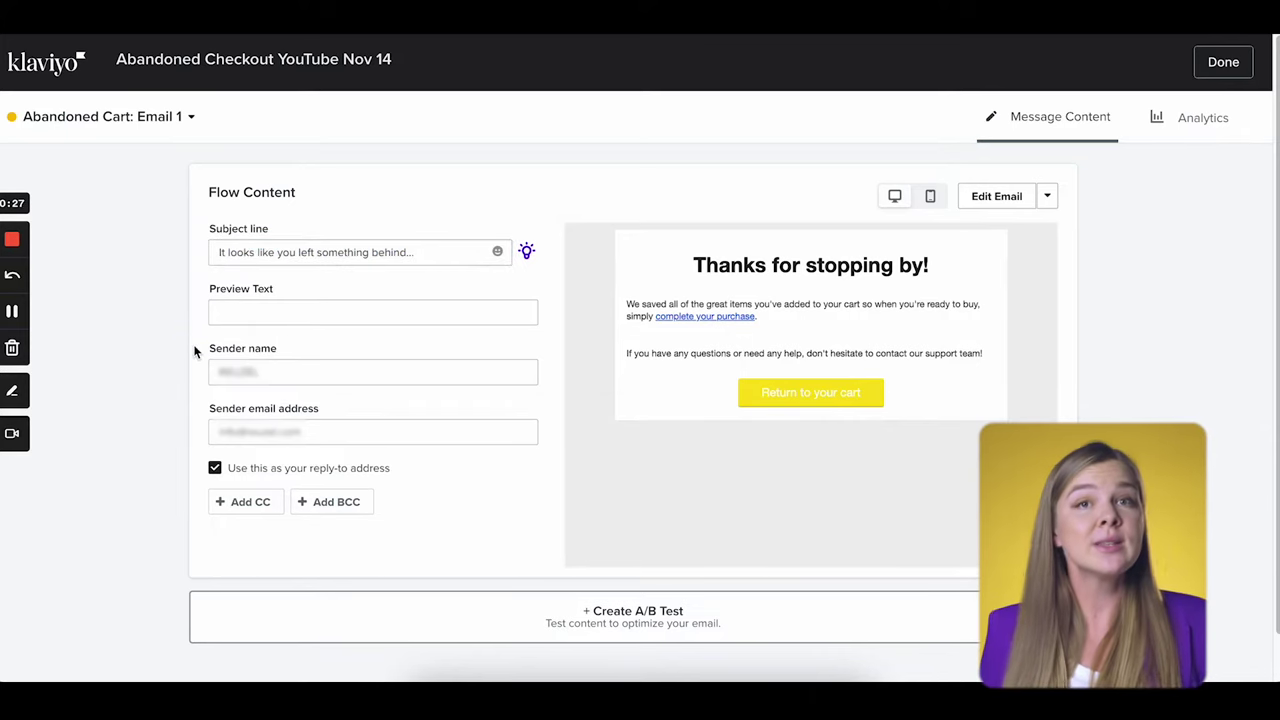
{"action": "left_click_drag", "start_coordinate": [206, 349], "coordinate": [276, 351]}
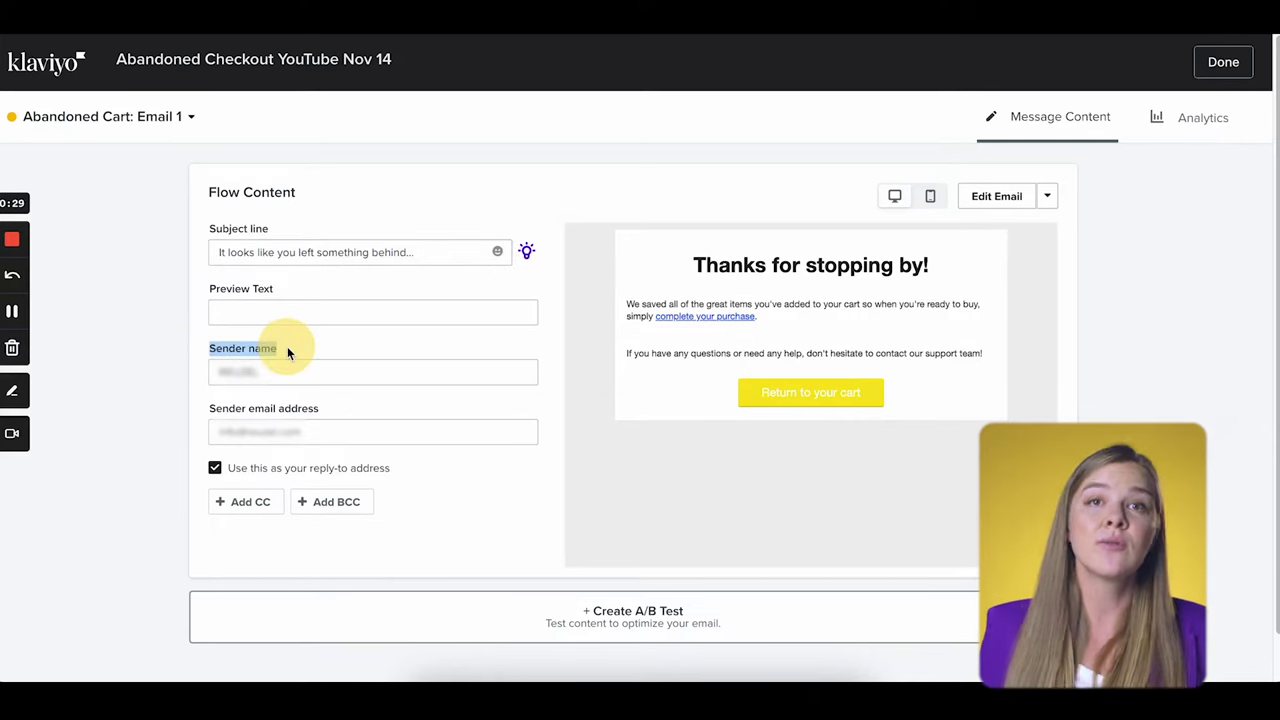
{"action": "left_click_drag", "start_coordinate": [207, 409], "coordinate": [378, 422]}
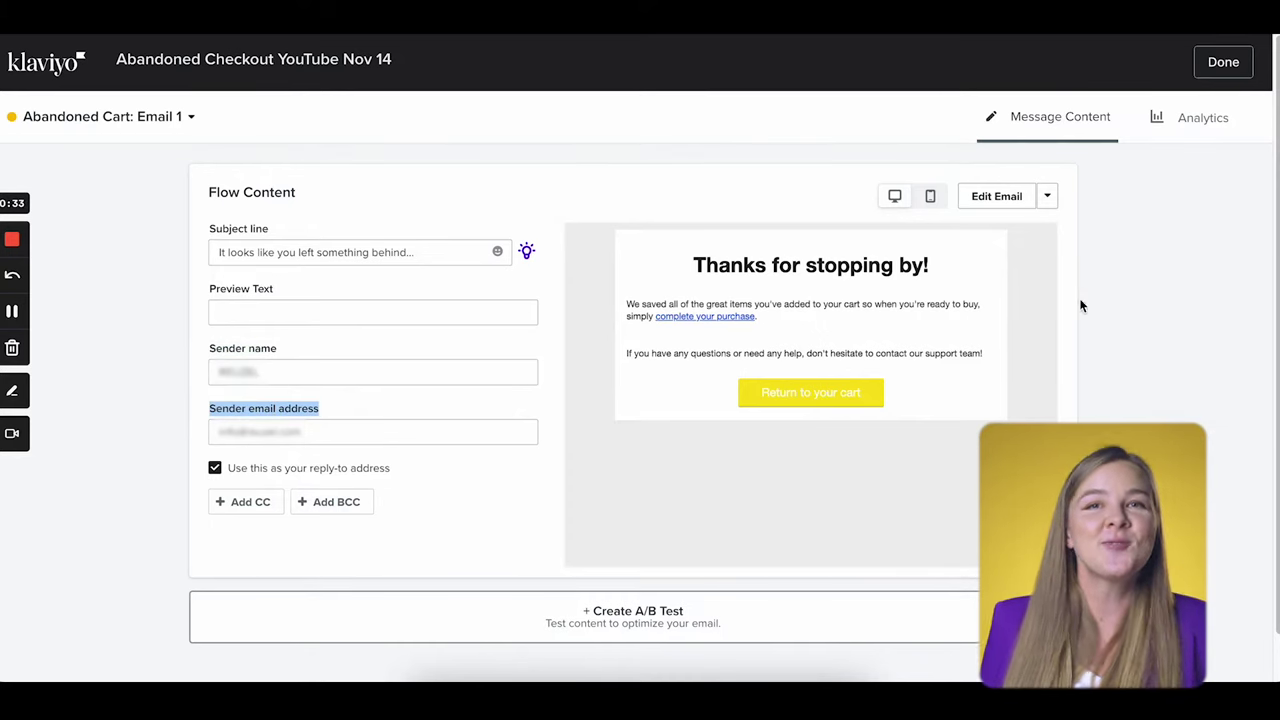
{"action": "left_click", "coordinate": [1074, 230]}
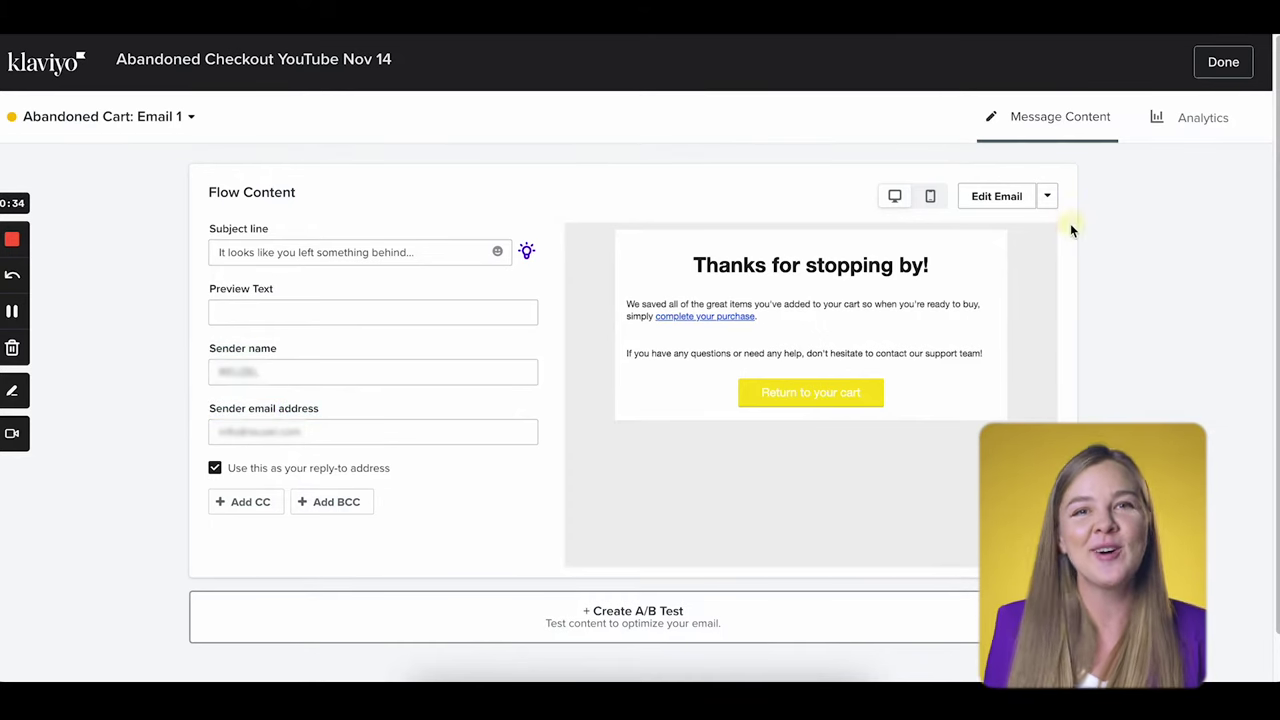
- Open the email's template in the editor and change its heading to "We've got you!"
{"action": "left_click", "coordinate": [992, 204]}
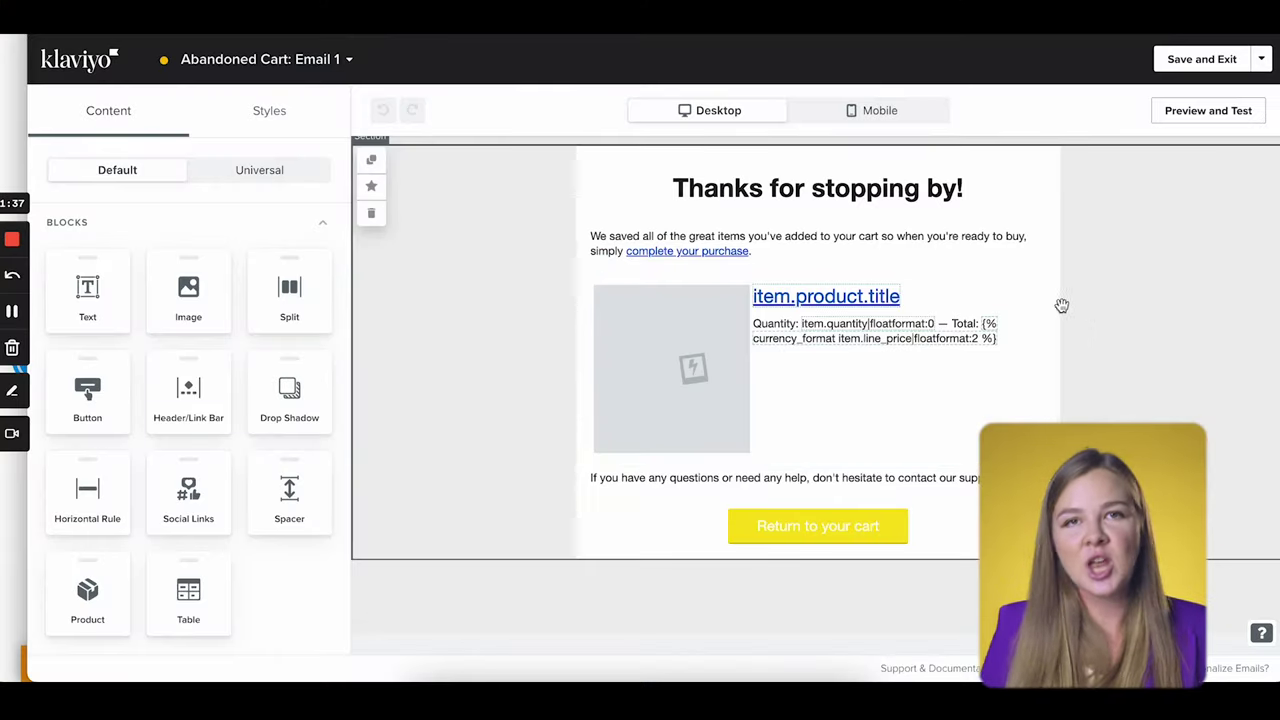
{"action": "mouse_move", "coordinate": [766, 178]}
{"action": "left_mouse_down"}
{"action": "mouse_move", "coordinate": [794, 183]}
{"action": "mouse_move", "coordinate": [752, 188]}
{"action": "left_mouse_up"}
{"action": "left_click", "coordinate": [752, 188]}
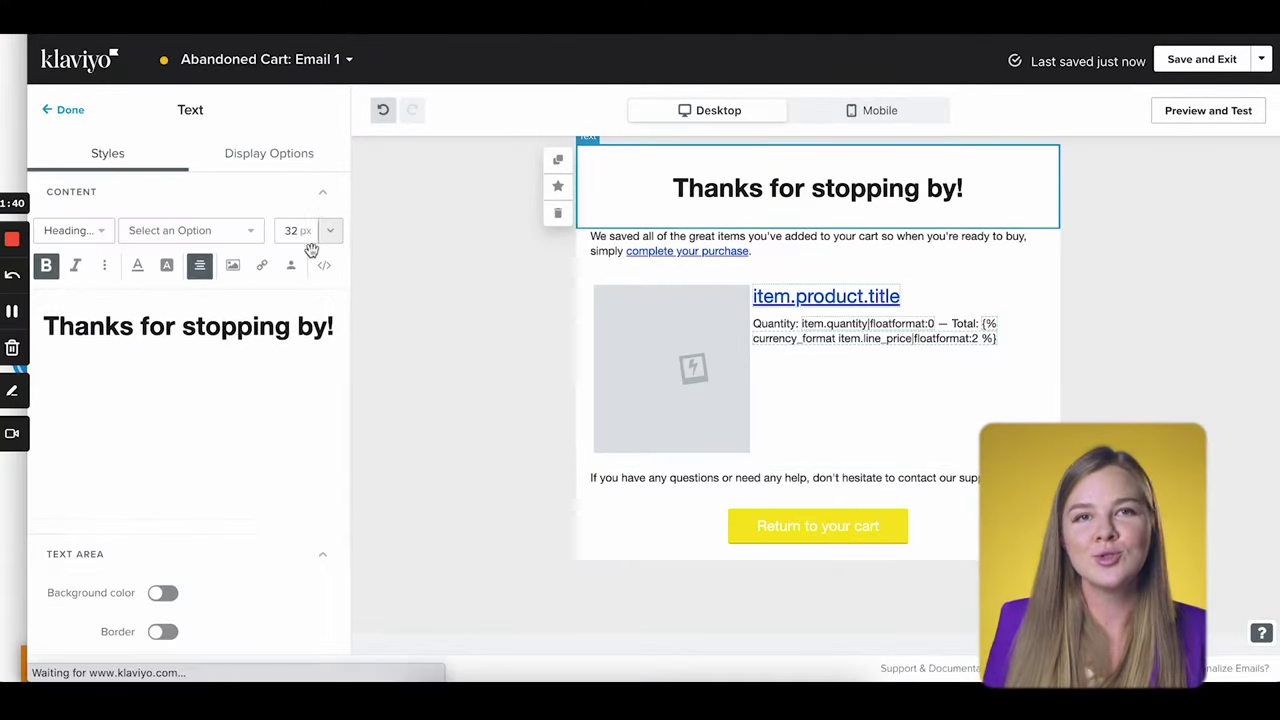
{"action": "triple_click", "coordinate": [229, 326]}
{"action": "type", "text": "We've gopt"}
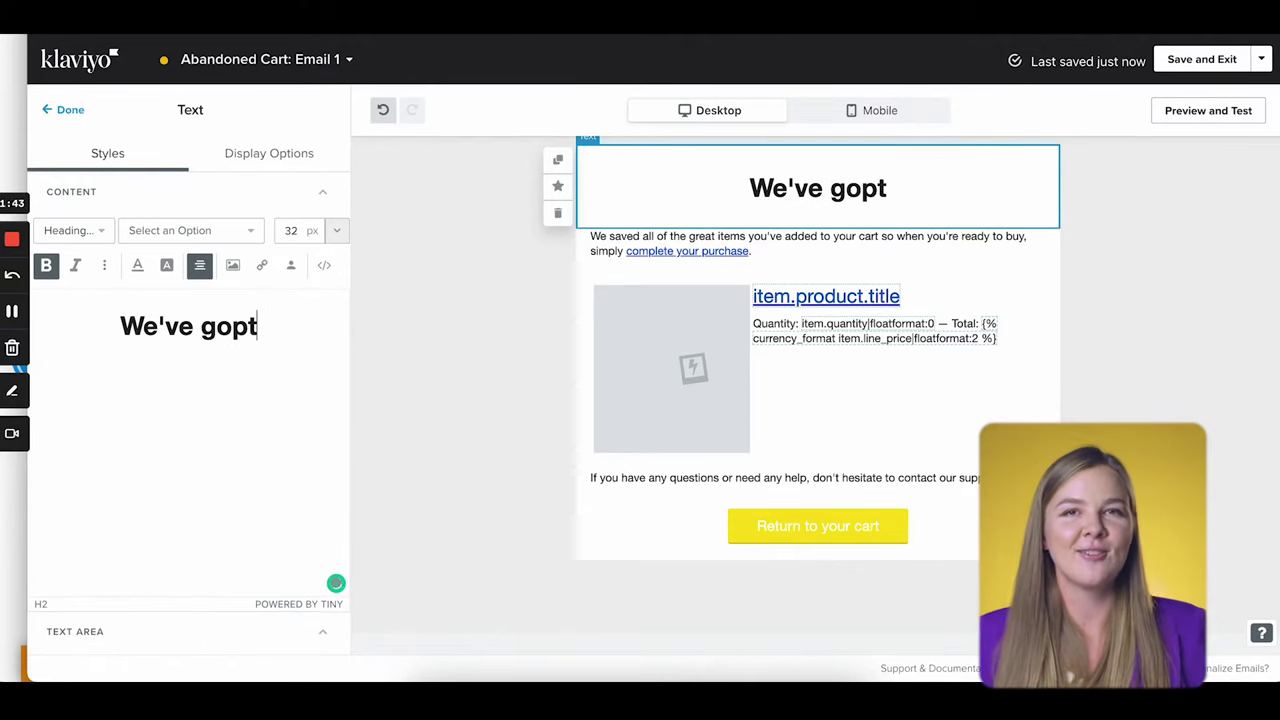
{"action": "key", "text": "BackSpace"}
{"action": "key", "text": "BackSpace"}
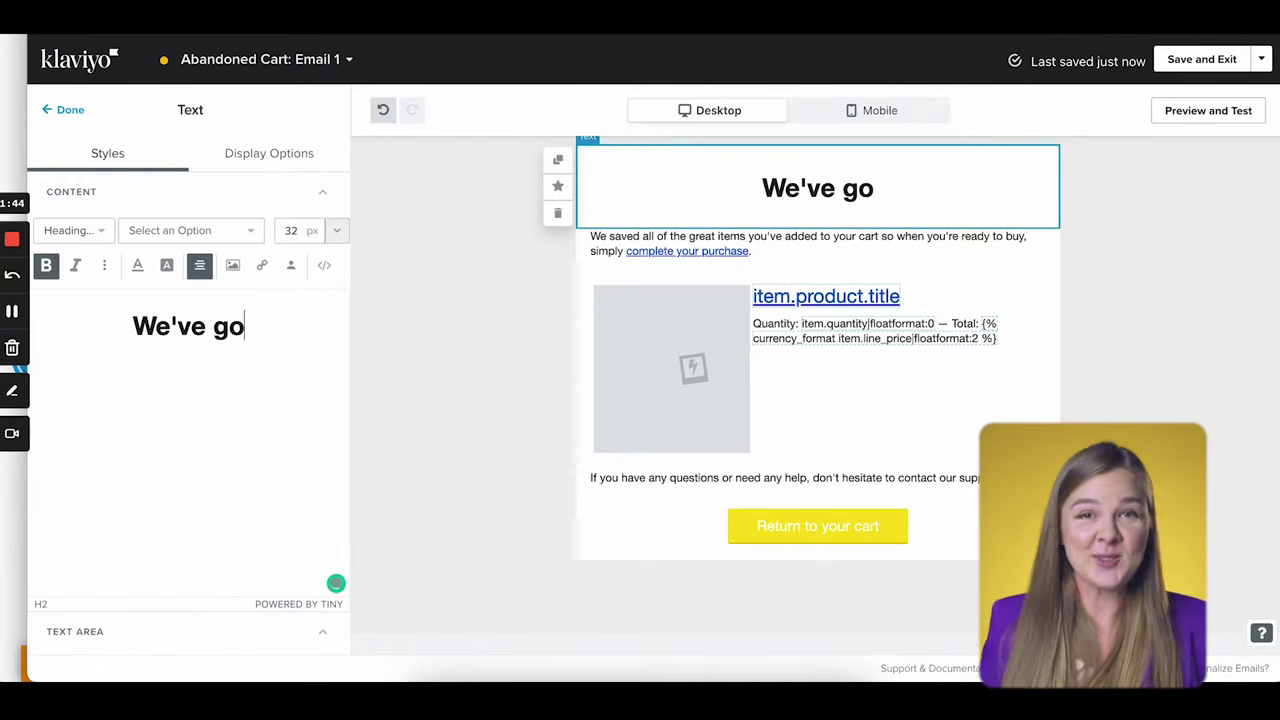
{"action": "type", "text": "t you"}
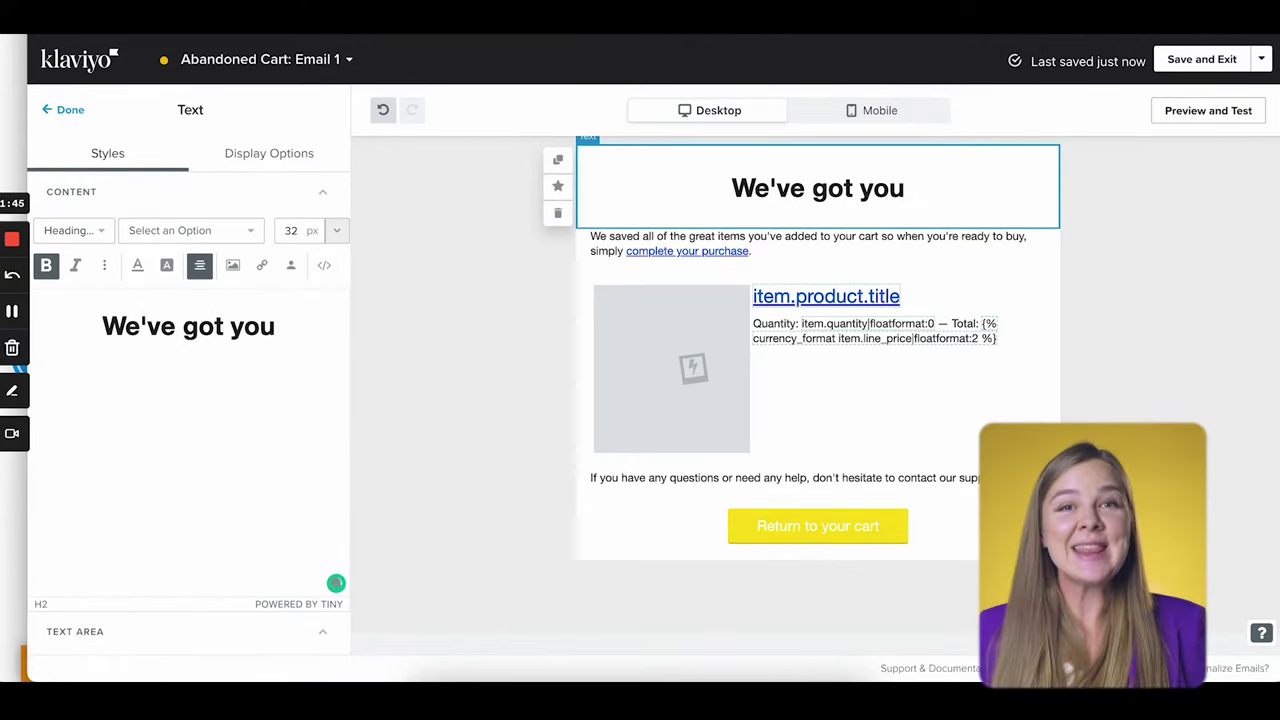
{"action": "type", "text": "!"}
{"action": "left_click", "coordinate": [68, 111]}
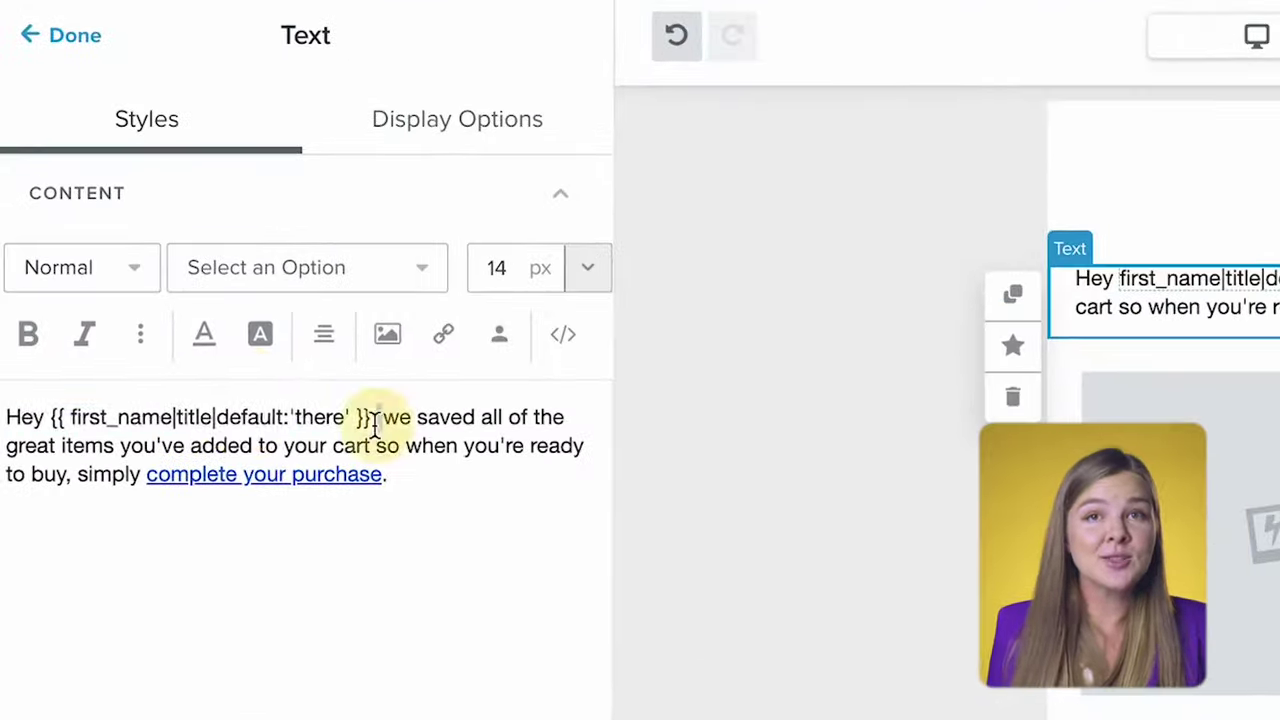
- Examine the first-name greeting in the intro text, including its title filter and default value, and close the text block
{"action": "left_click_drag", "start_coordinate": [375, 425], "coordinate": [4, 418]}
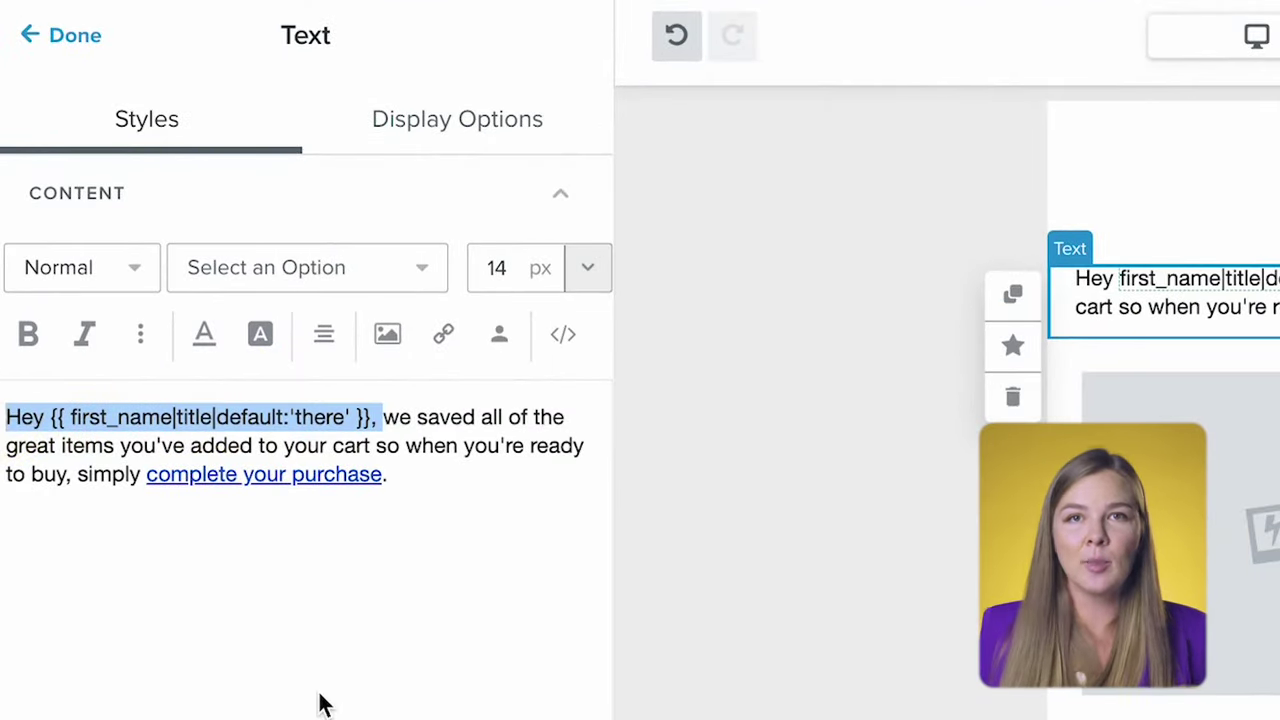
{"action": "double_click", "coordinate": [190, 418]}
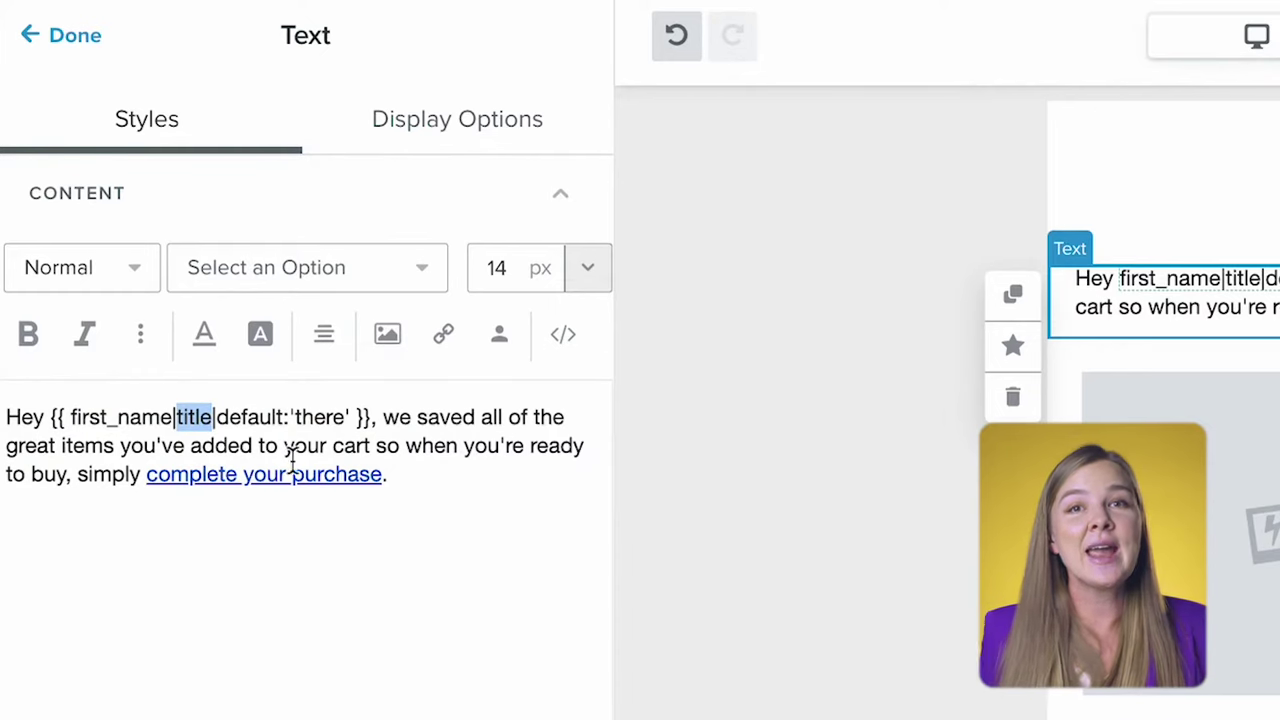
{"action": "left_click_drag", "start_coordinate": [352, 418], "coordinate": [211, 420]}
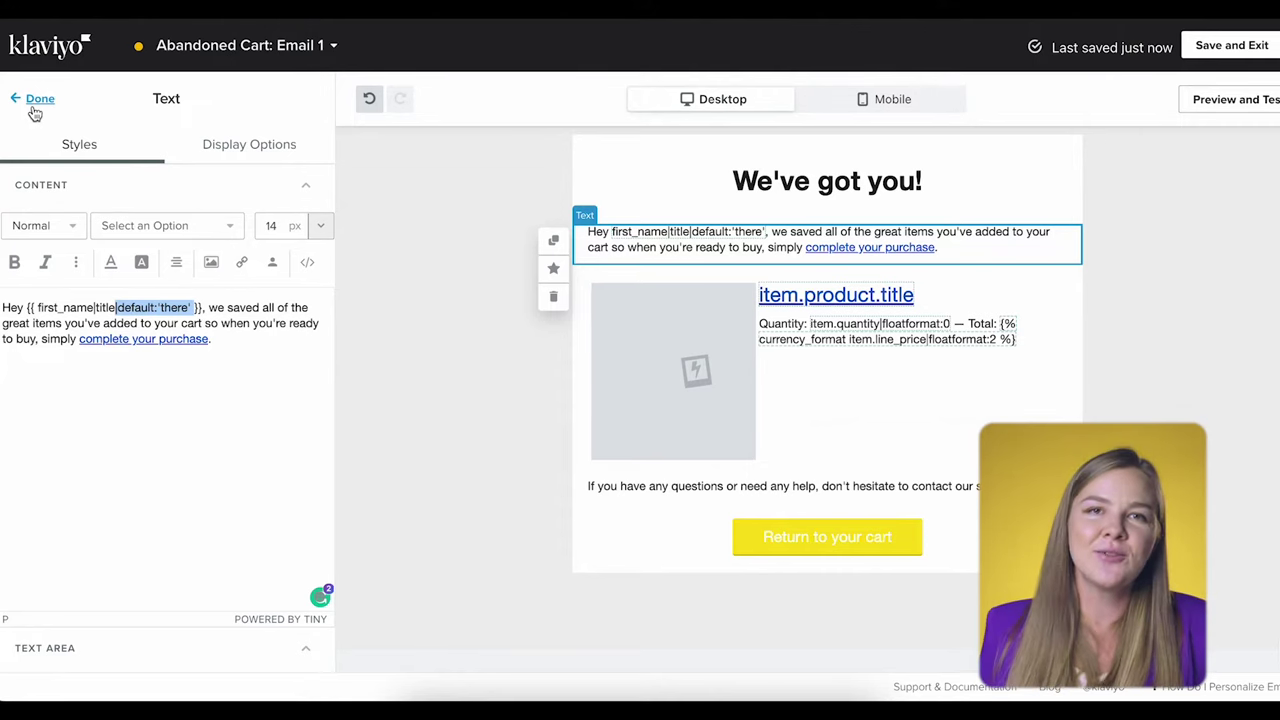
{"action": "left_click", "coordinate": [37, 98]}
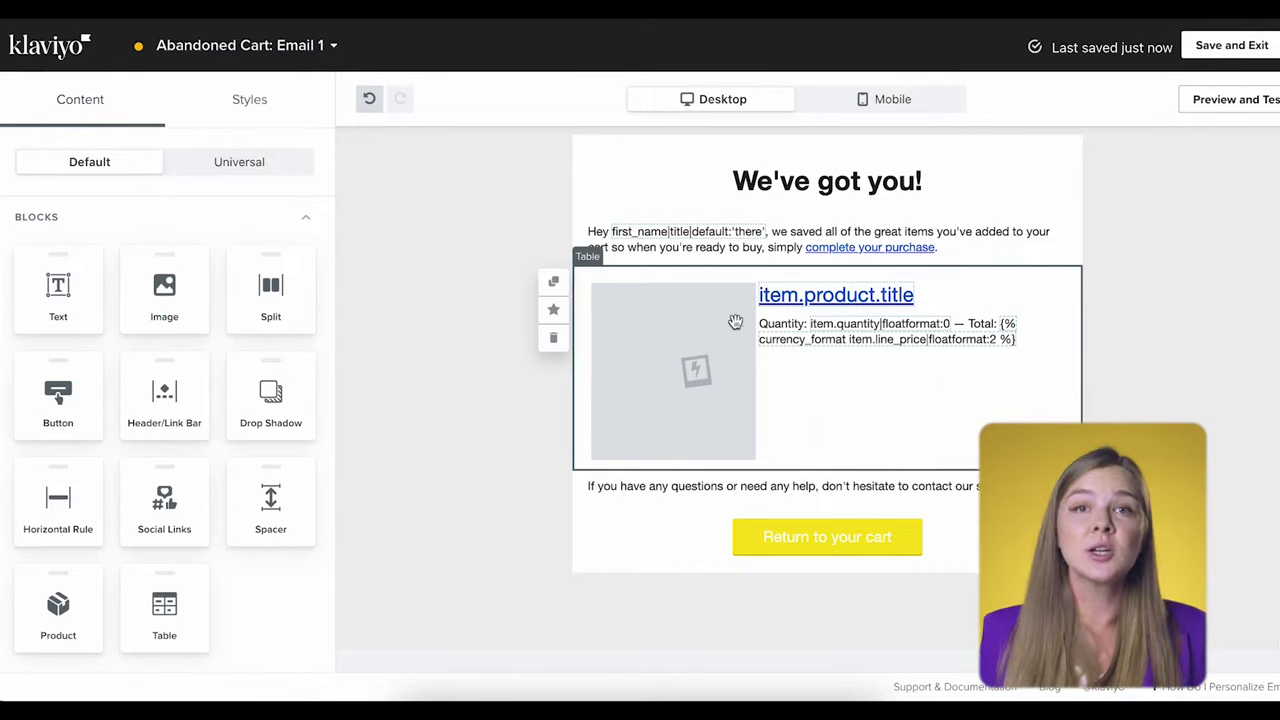
- Inspect the dynamic product table's cell content, table settings and display options, and close the block
{"action": "left_click", "coordinate": [866, 389]}
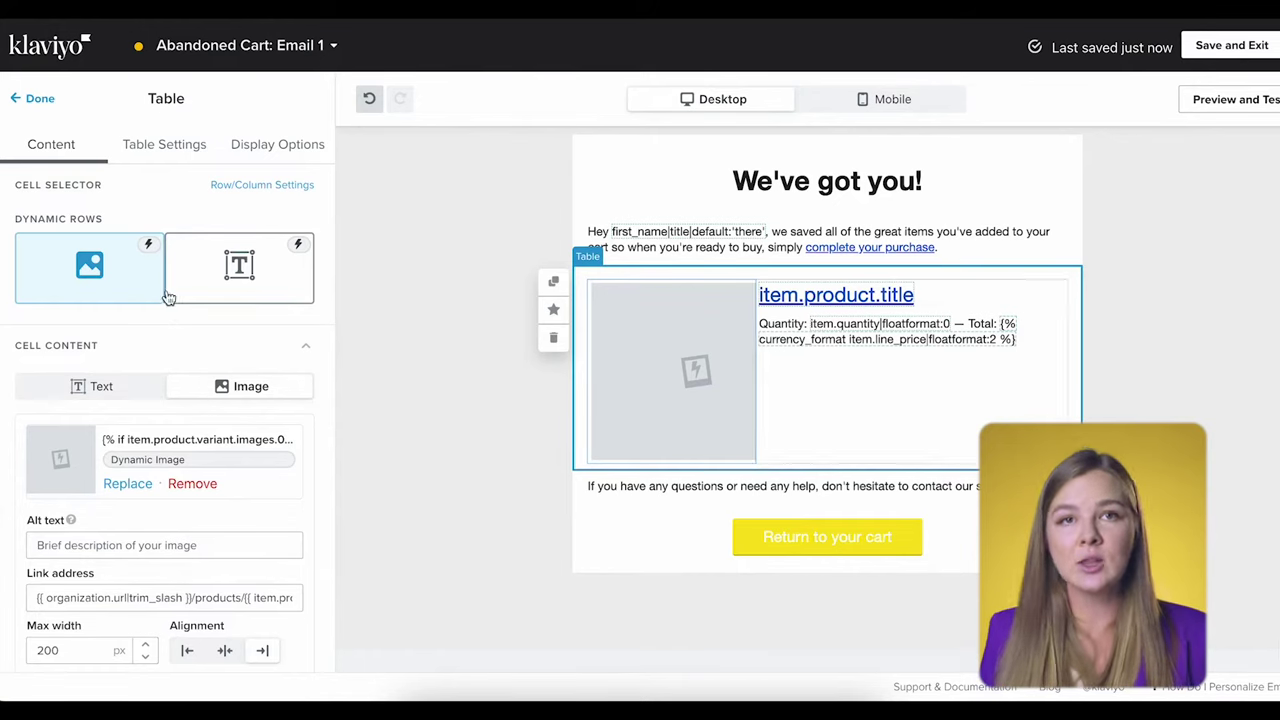
{"action": "scroll", "coordinate": [170, 311], "scroll_direction": "down", "scroll_amount": 1}
{"action": "scroll", "coordinate": [177, 376], "scroll_direction": "up", "scroll_amount": 1}
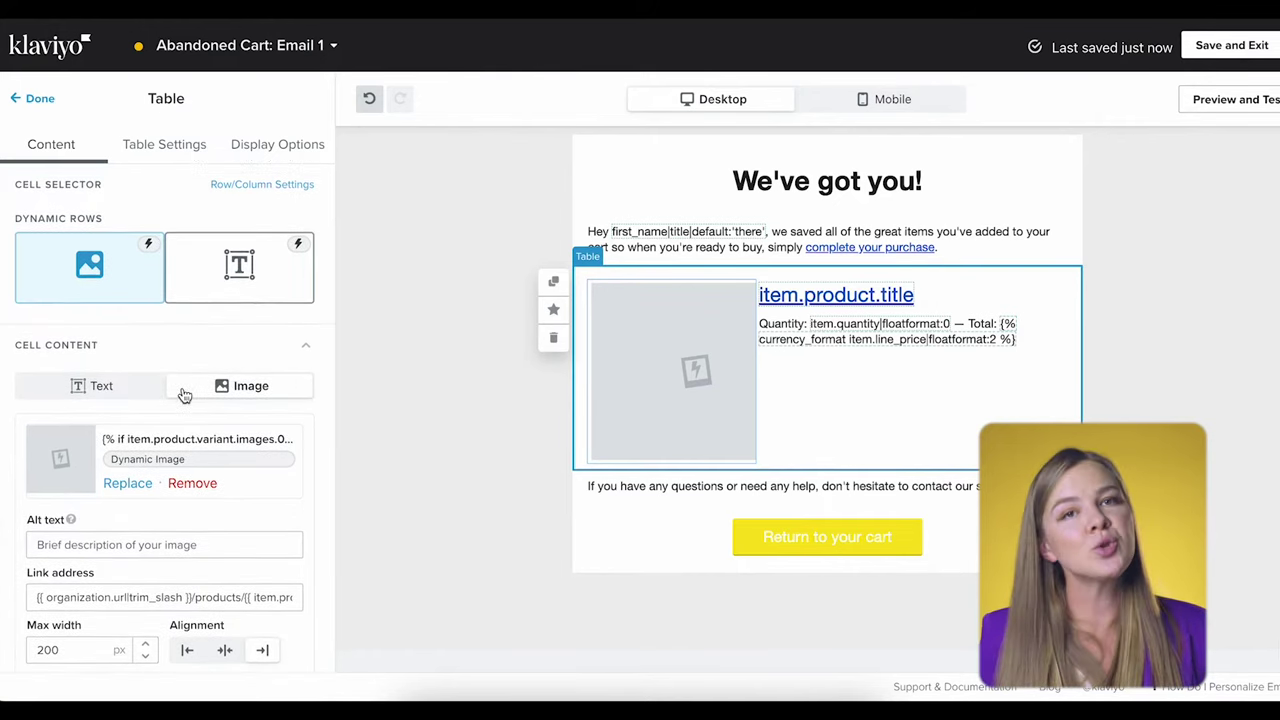
{"action": "left_click", "coordinate": [150, 148]}
{"action": "left_click", "coordinate": [265, 150]}
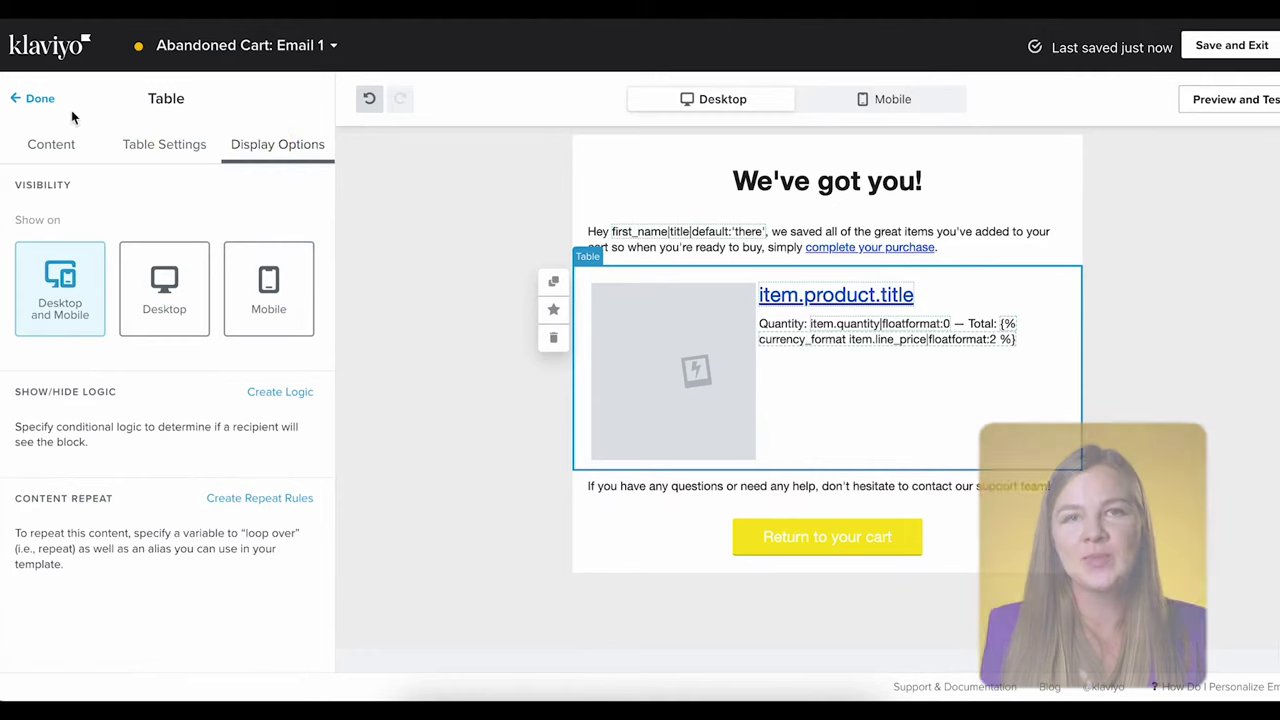
{"action": "left_click", "coordinate": [40, 98]}
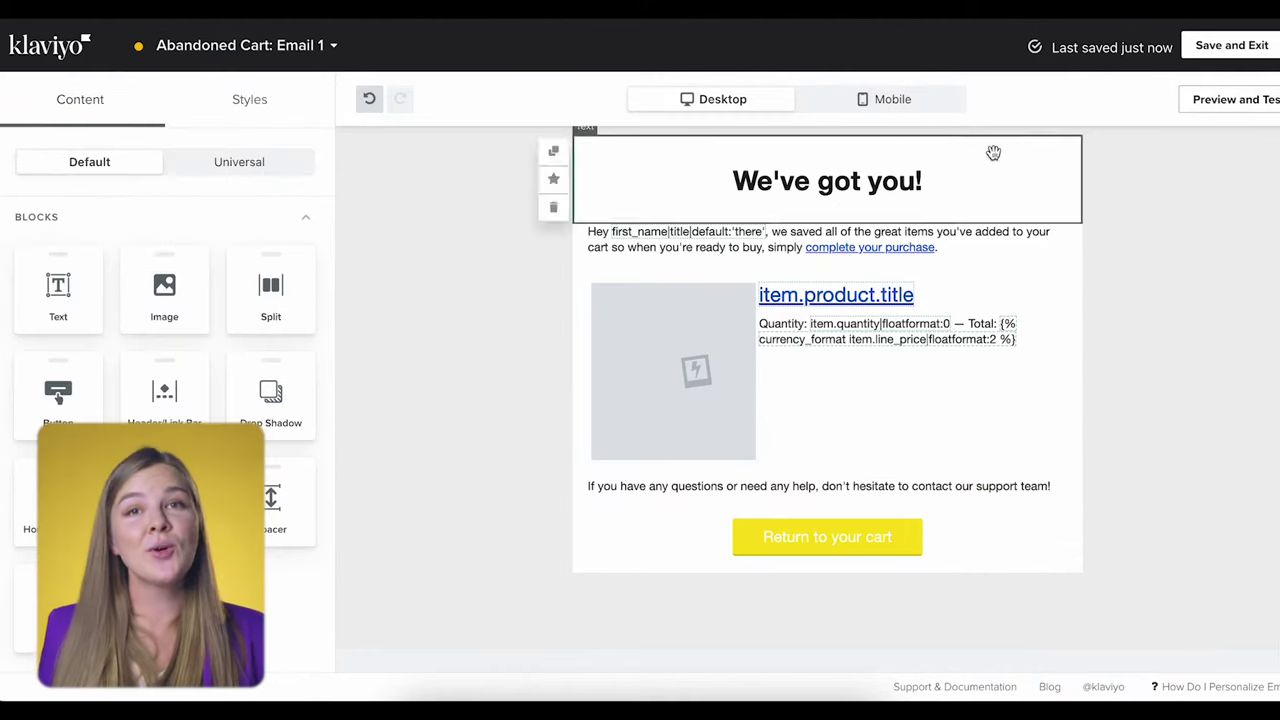
- Preview the email with recent Checkout Started events, checking the event info, the product title and image, and the personalized greeting
{"action": "left_click", "coordinate": [1220, 105]}
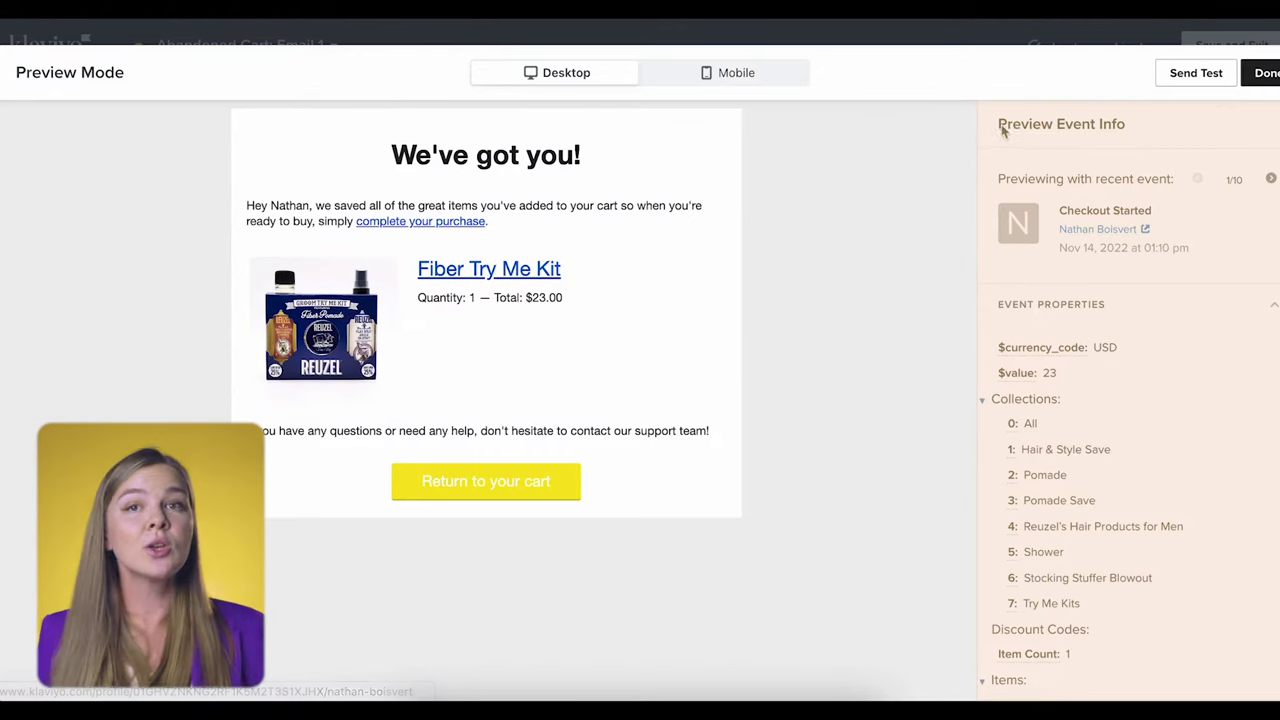
{"action": "left_click_drag", "start_coordinate": [1000, 124], "coordinate": [1137, 124]}
{"action": "left_click", "coordinate": [1271, 178]}
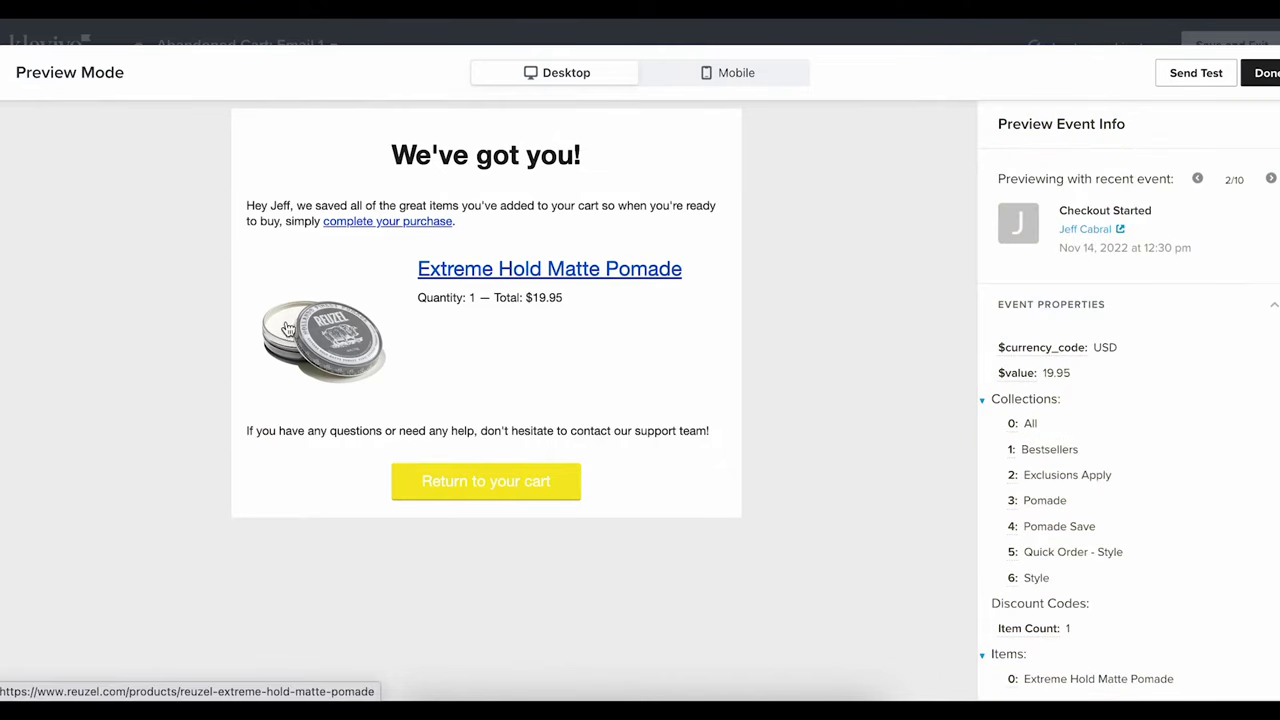
{"action": "left_click_drag", "start_coordinate": [393, 265], "coordinate": [415, 282]}
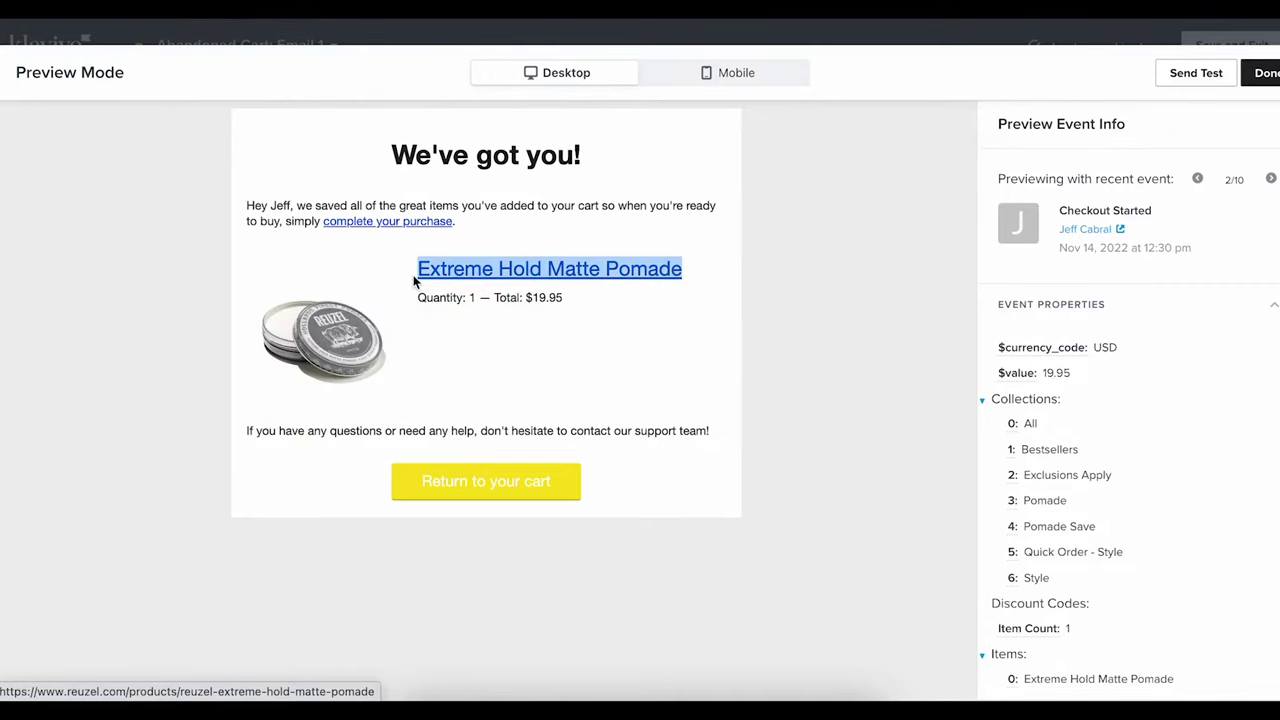
{"action": "left_click", "coordinate": [604, 278]}
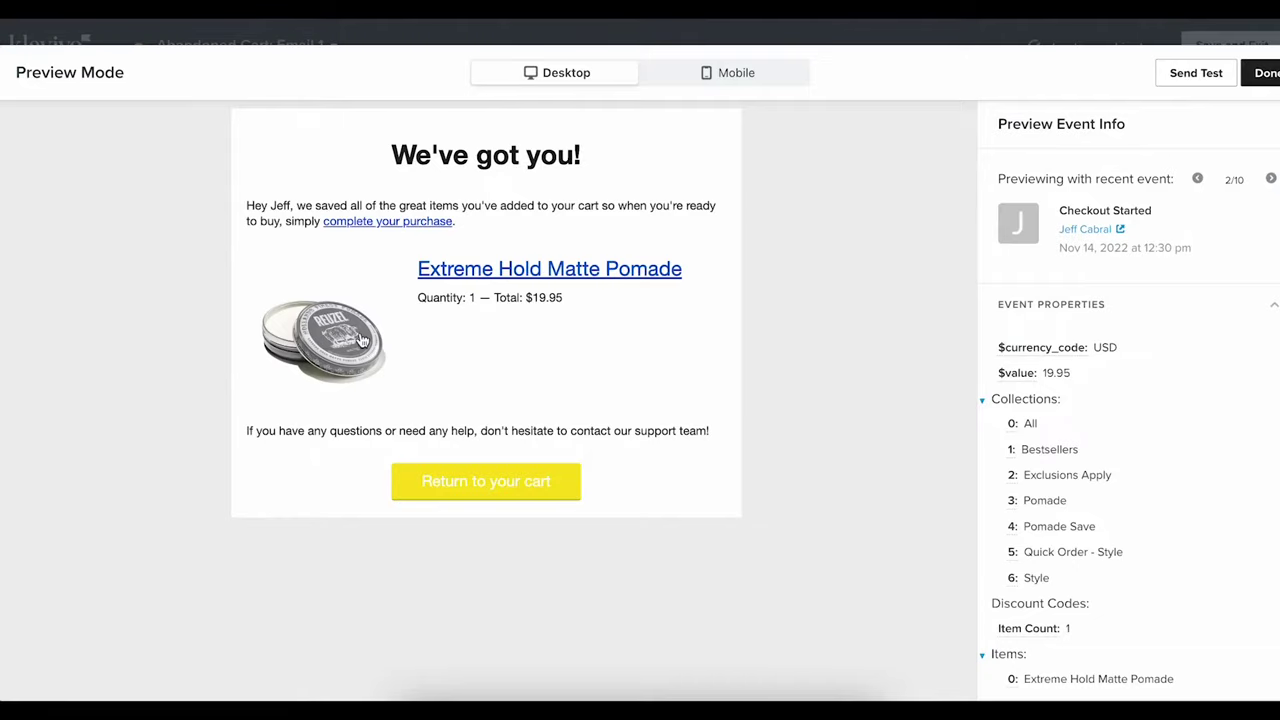
{"action": "left_click", "coordinate": [337, 344]}
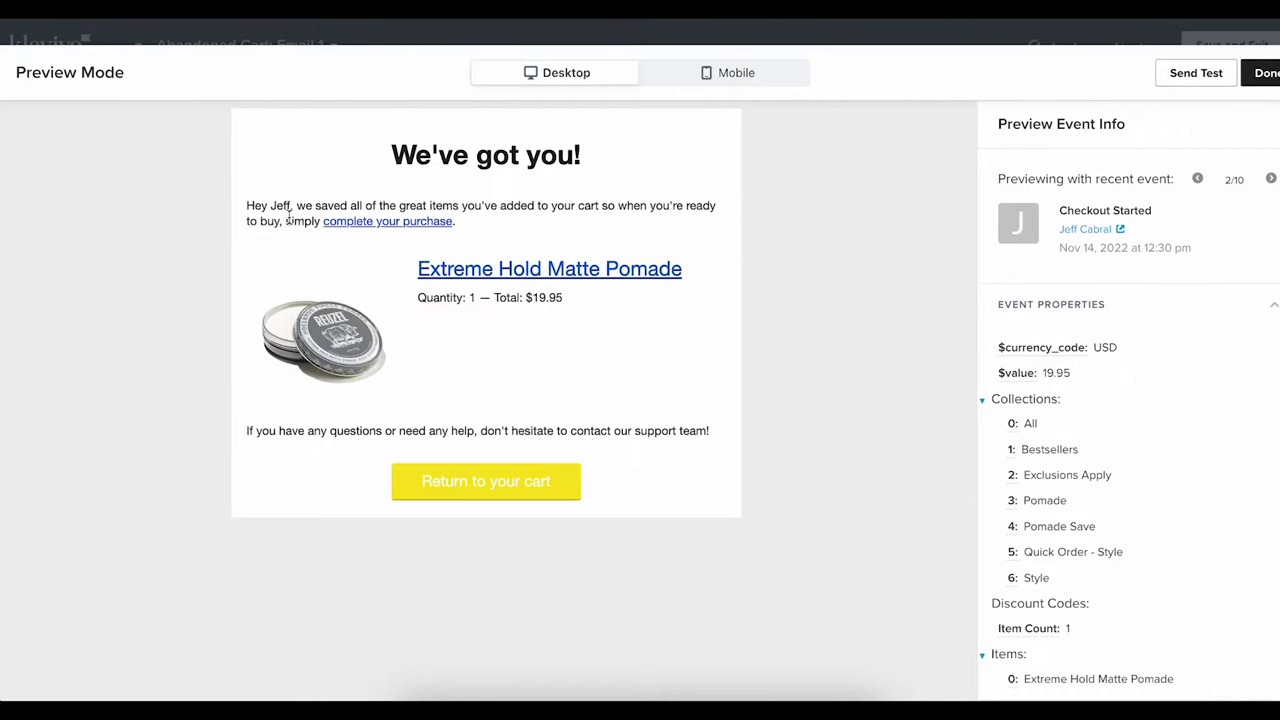
{"action": "double_click", "coordinate": [280, 206]}
{"action": "left_click_drag", "start_coordinate": [292, 206], "coordinate": [244, 205]}
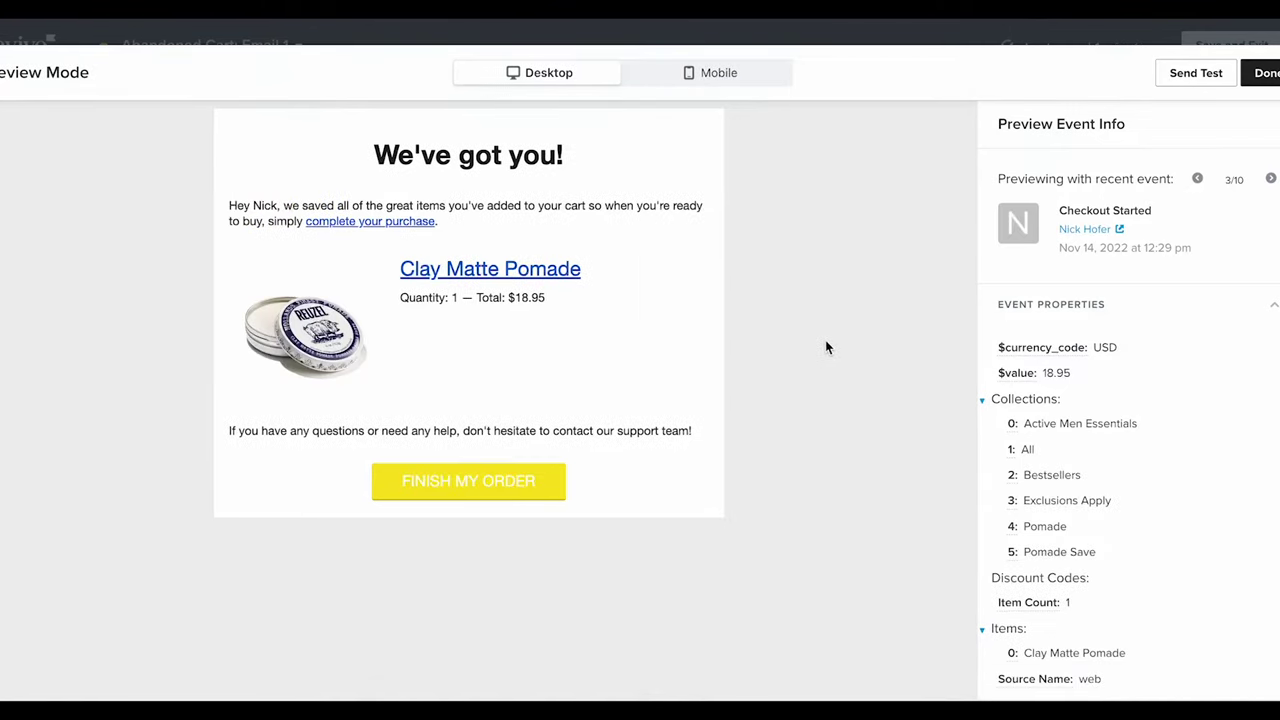
- Test the FINISH MY ORDER button's link from the email preview and close the page it opens
{"action": "left_click", "coordinate": [593, 488]}
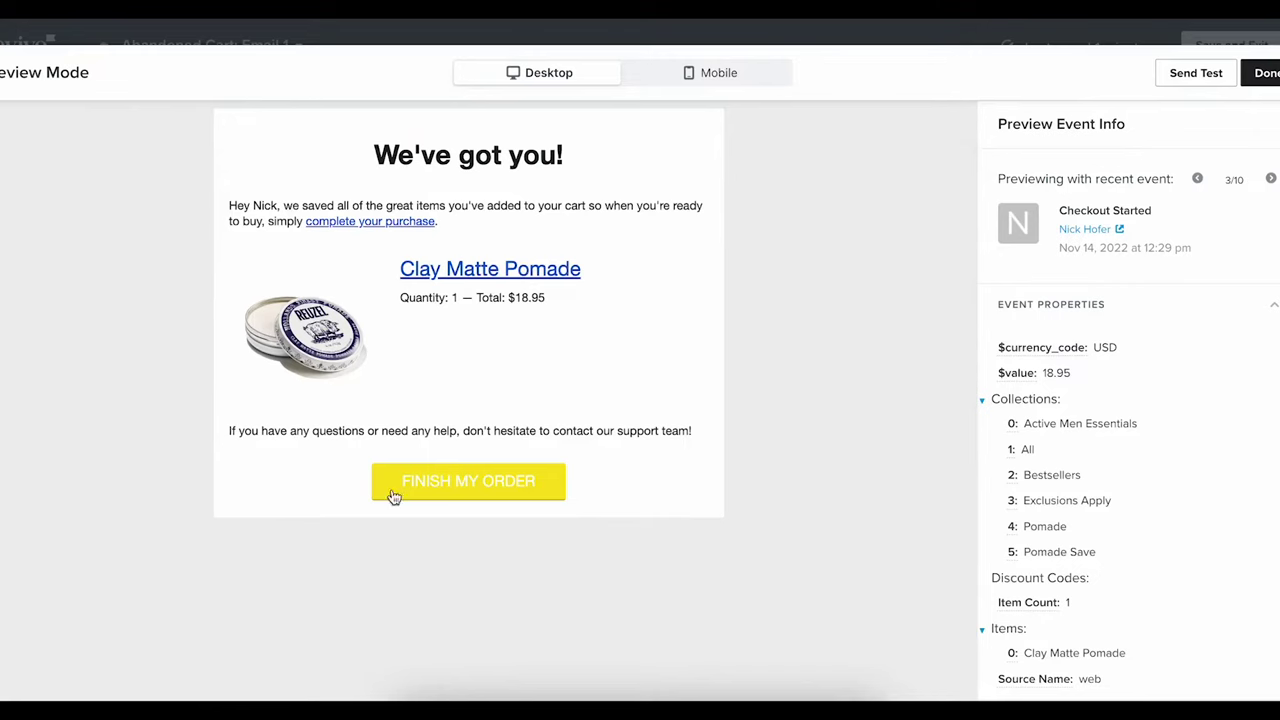
{"action": "left_click", "coordinate": [448, 486]}
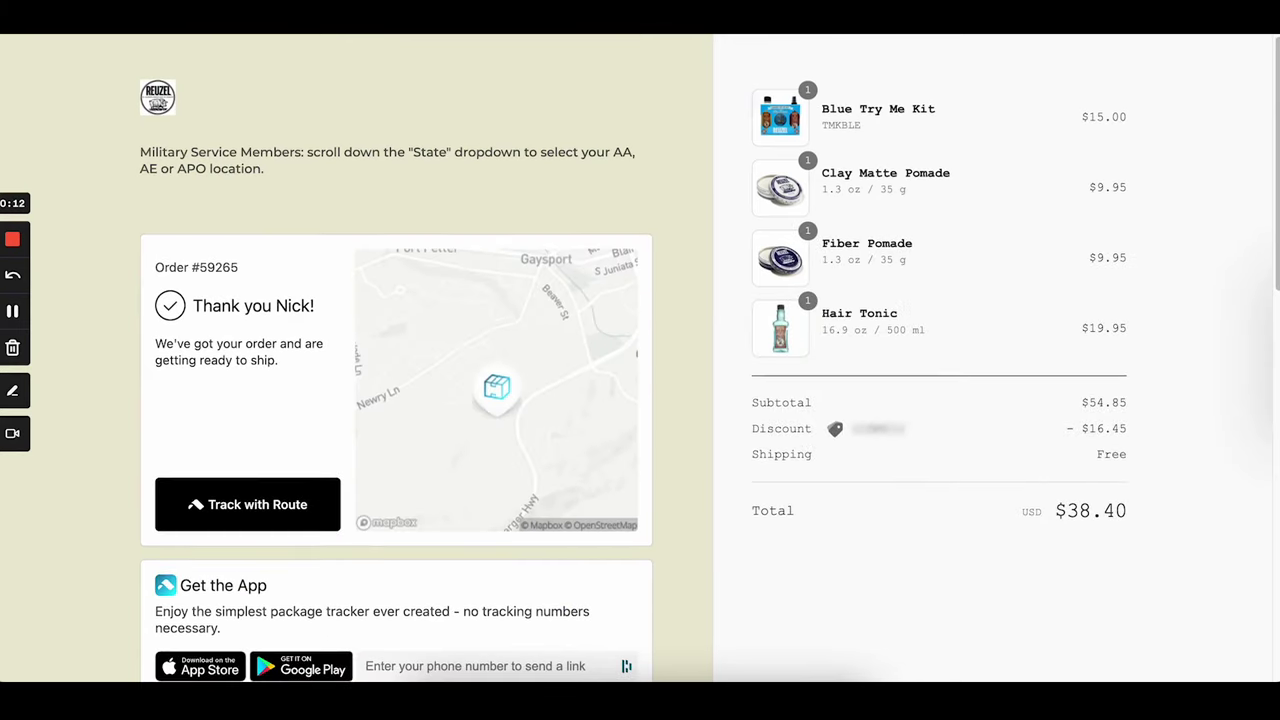
{"action": "key", "text": "ctrl+w"}
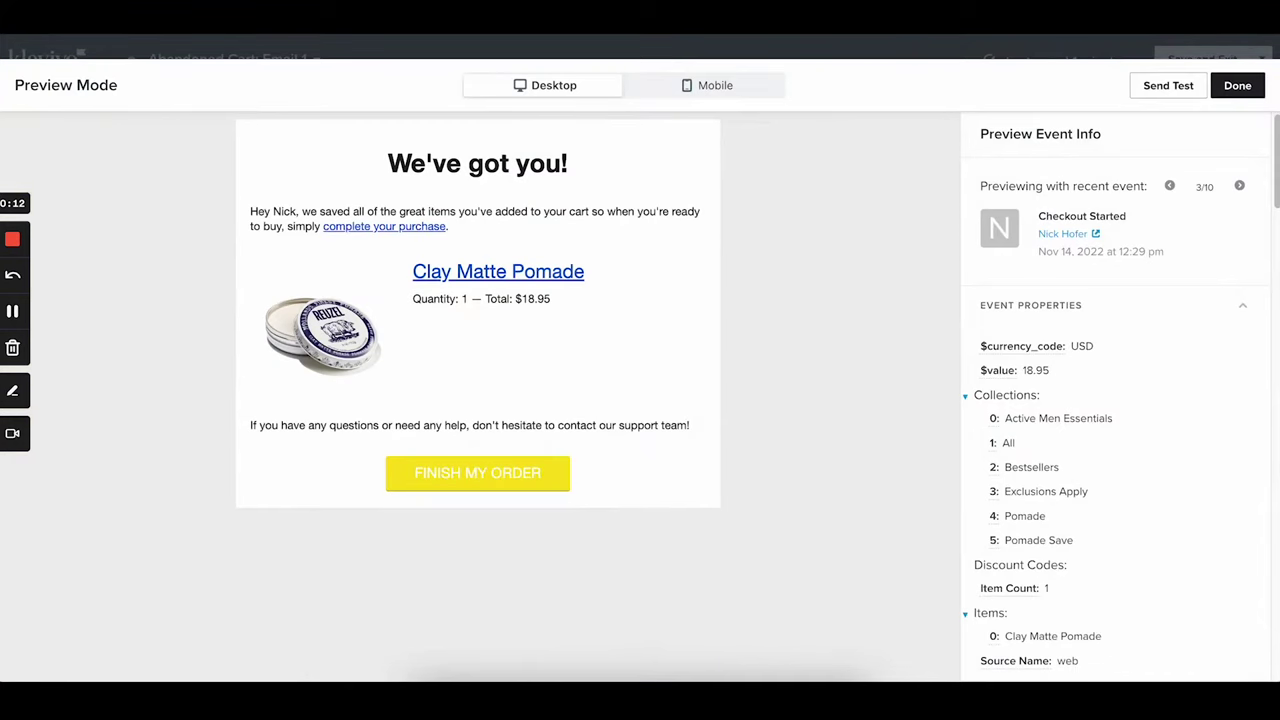
- Preview the email with further recent Checkout Started events and check how a cart with several products displays
{"action": "left_click", "coordinate": [1240, 186]}
{"action": "left_click", "coordinate": [1240, 187]}
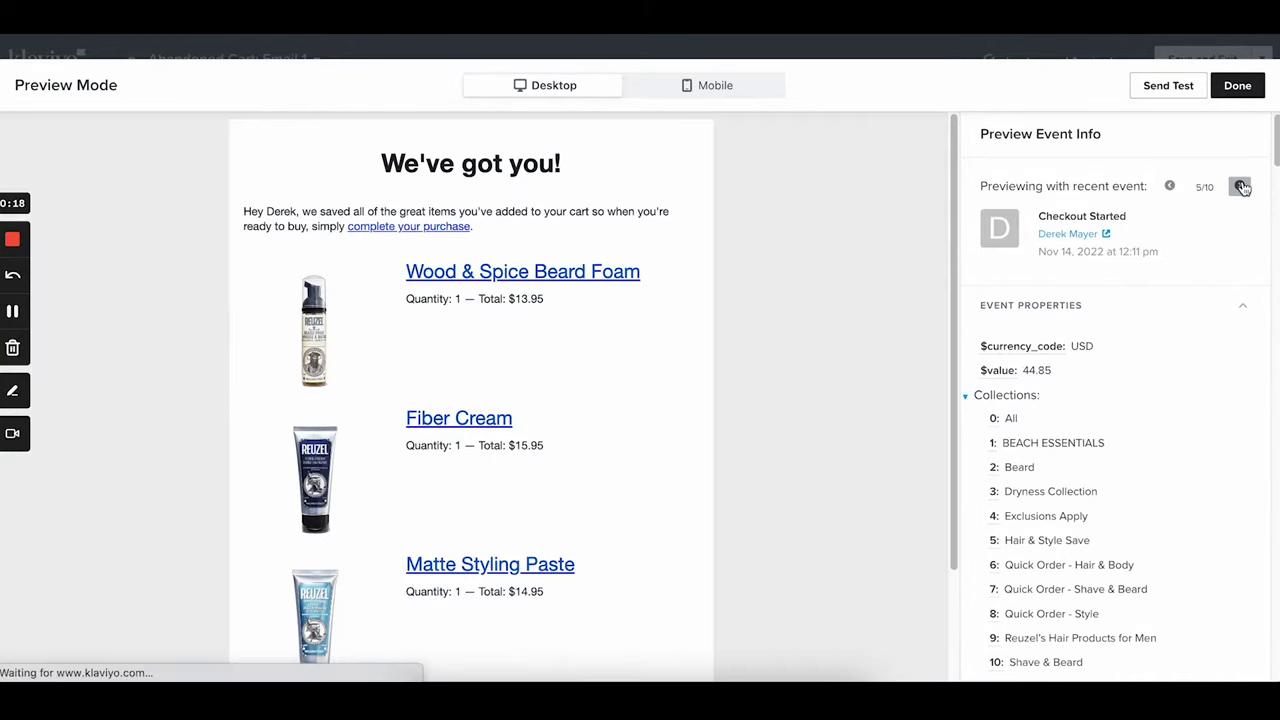
{"action": "scroll", "coordinate": [666, 463], "scroll_direction": "down", "scroll_amount": 3}
{"action": "scroll", "coordinate": [662, 456], "scroll_direction": "up", "scroll_amount": 3}
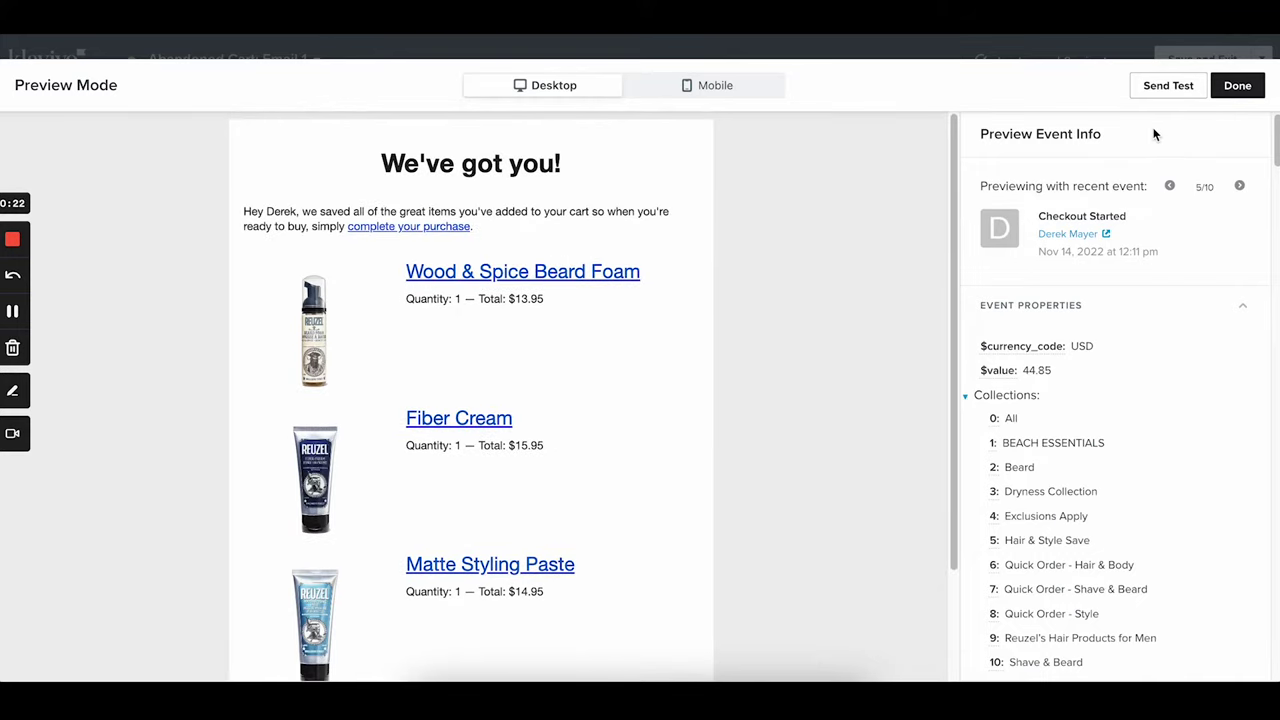
- Examine the test-send form with its recipients field and cancel it without sending a test
{"action": "left_click", "coordinate": [1175, 90]}
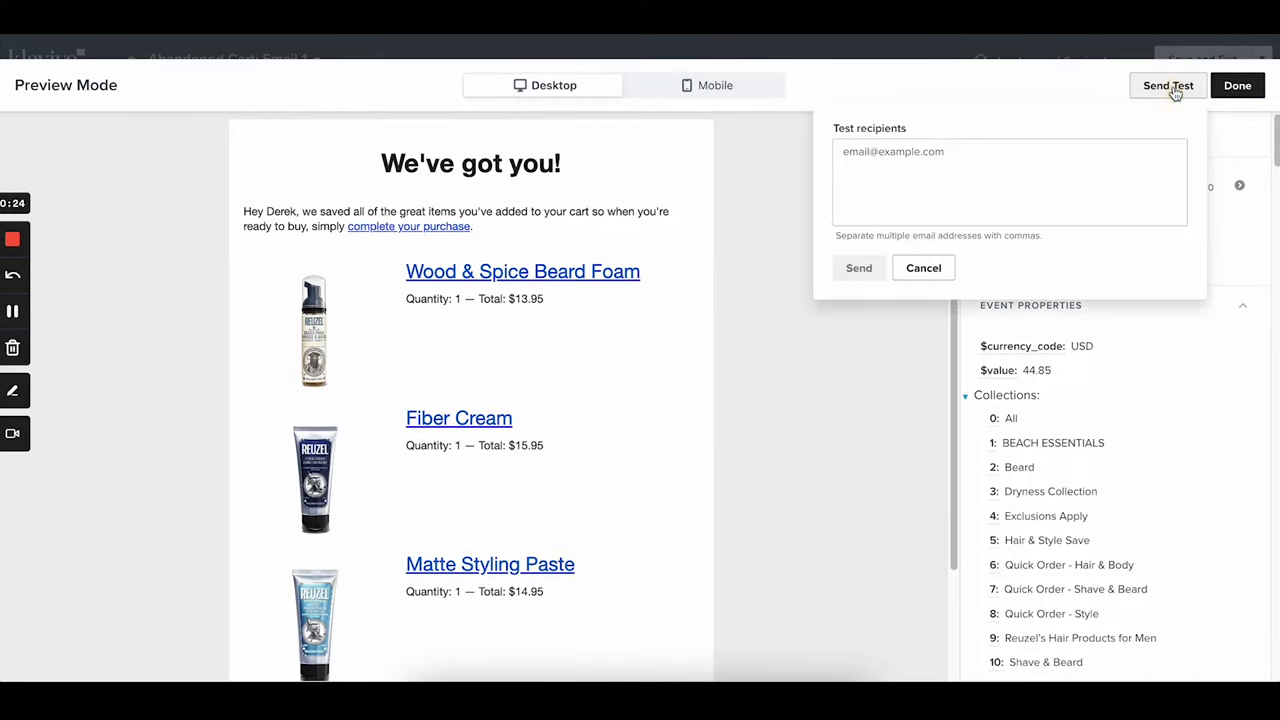
{"action": "left_click", "coordinate": [975, 157]}
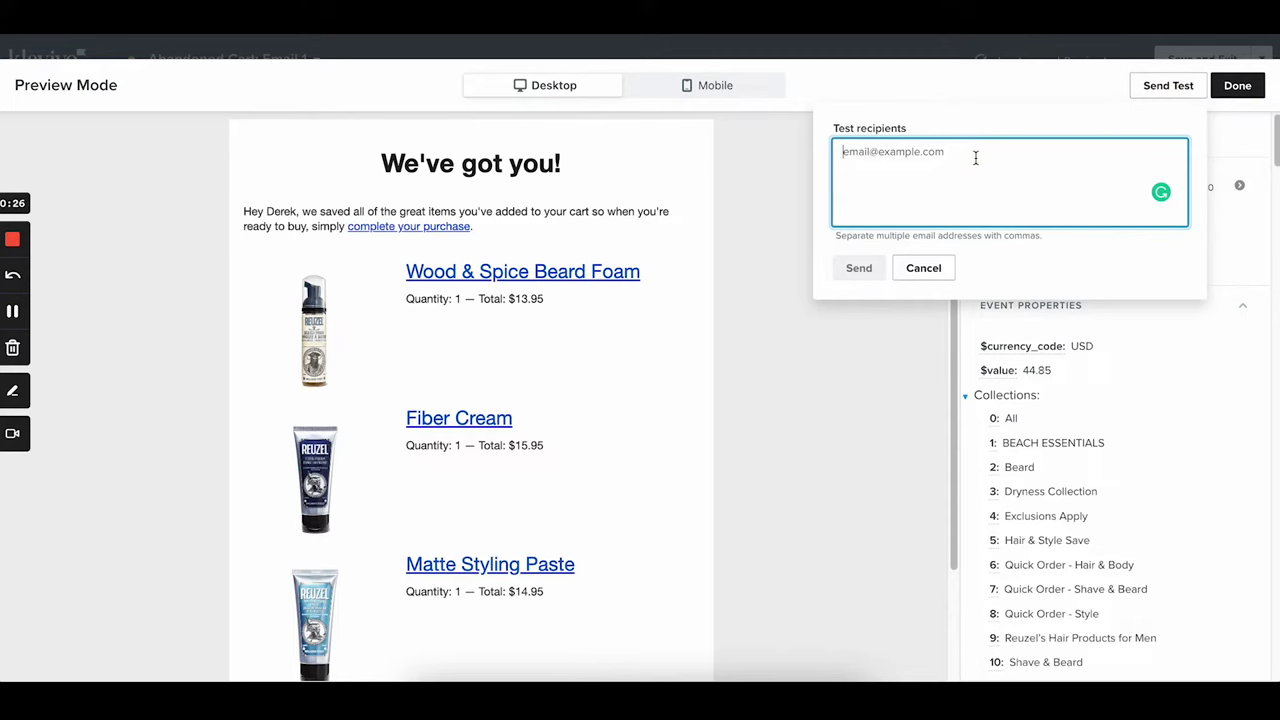
{"action": "left_click", "coordinate": [930, 268]}
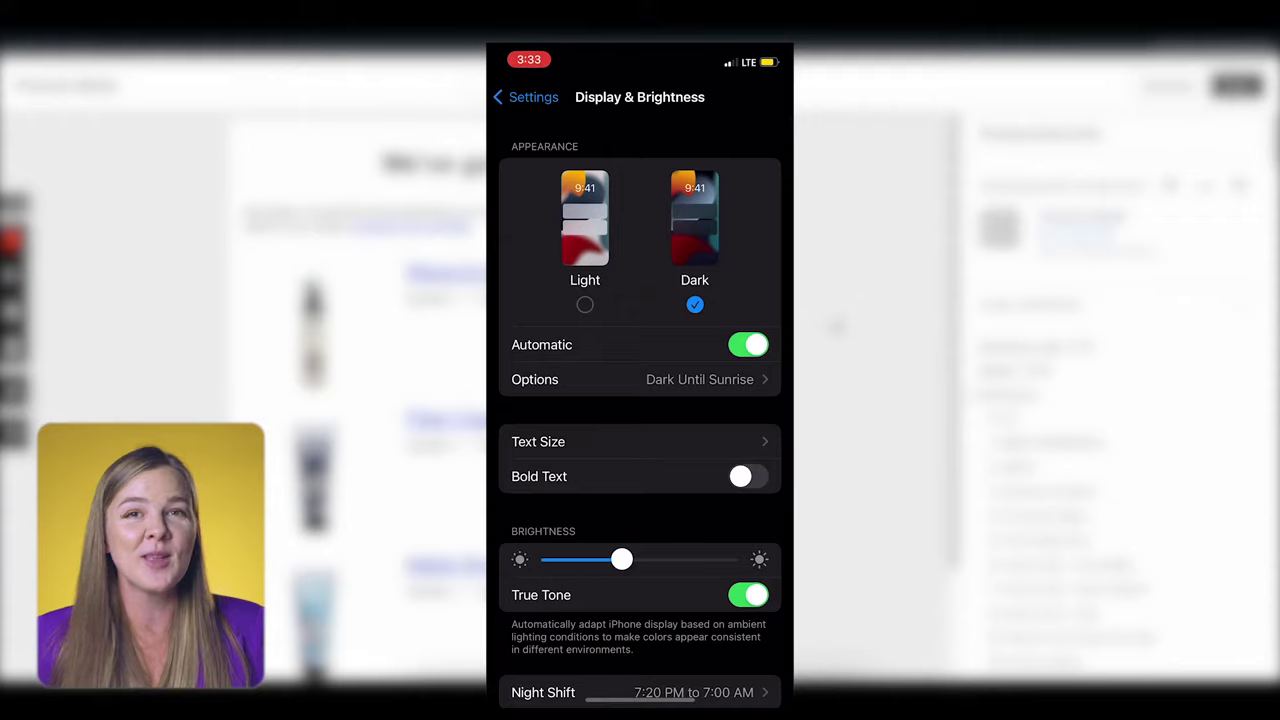
- Switch the iPhone's display appearance to Light and back to Dark
{"action": "left_click", "coordinate": [585, 304]}
{"action": "left_click", "coordinate": [695, 304]}
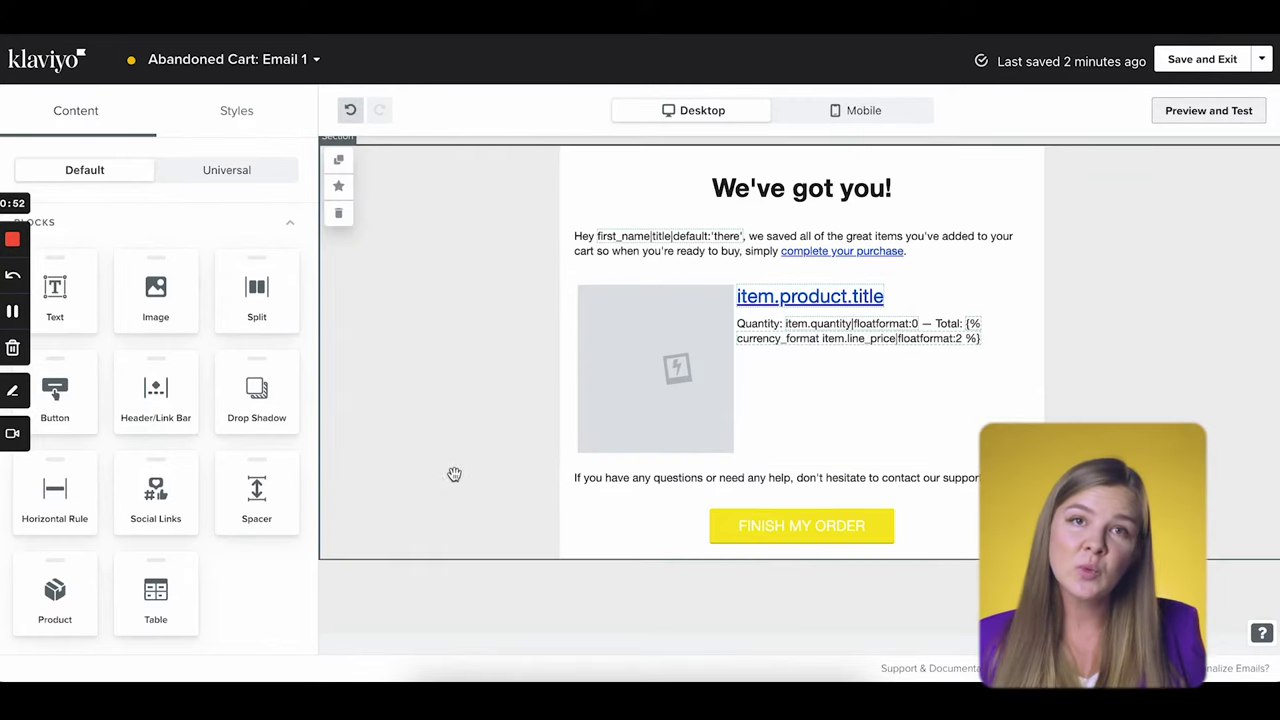
- Set the FINISH MY ORDER button's color to the copied hex value 1155CC
{"action": "left_click", "coordinate": [703, 517]}
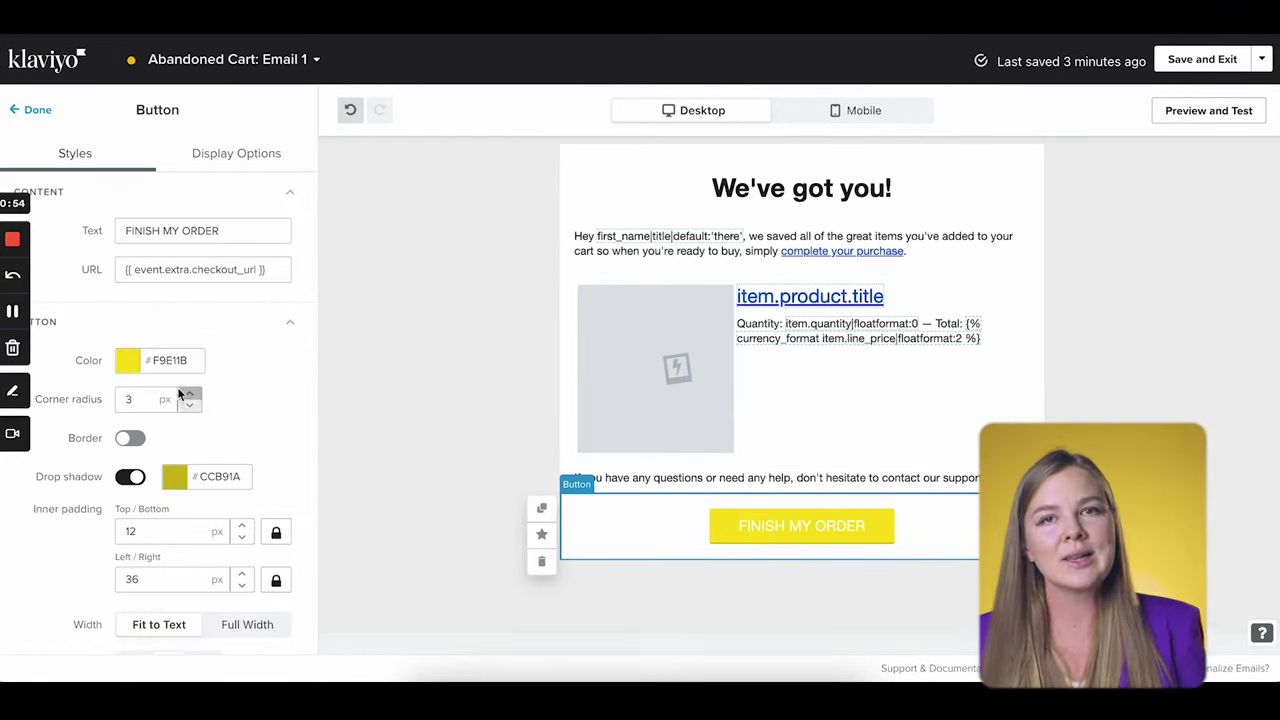
{"action": "triple_click", "coordinate": [175, 230]}
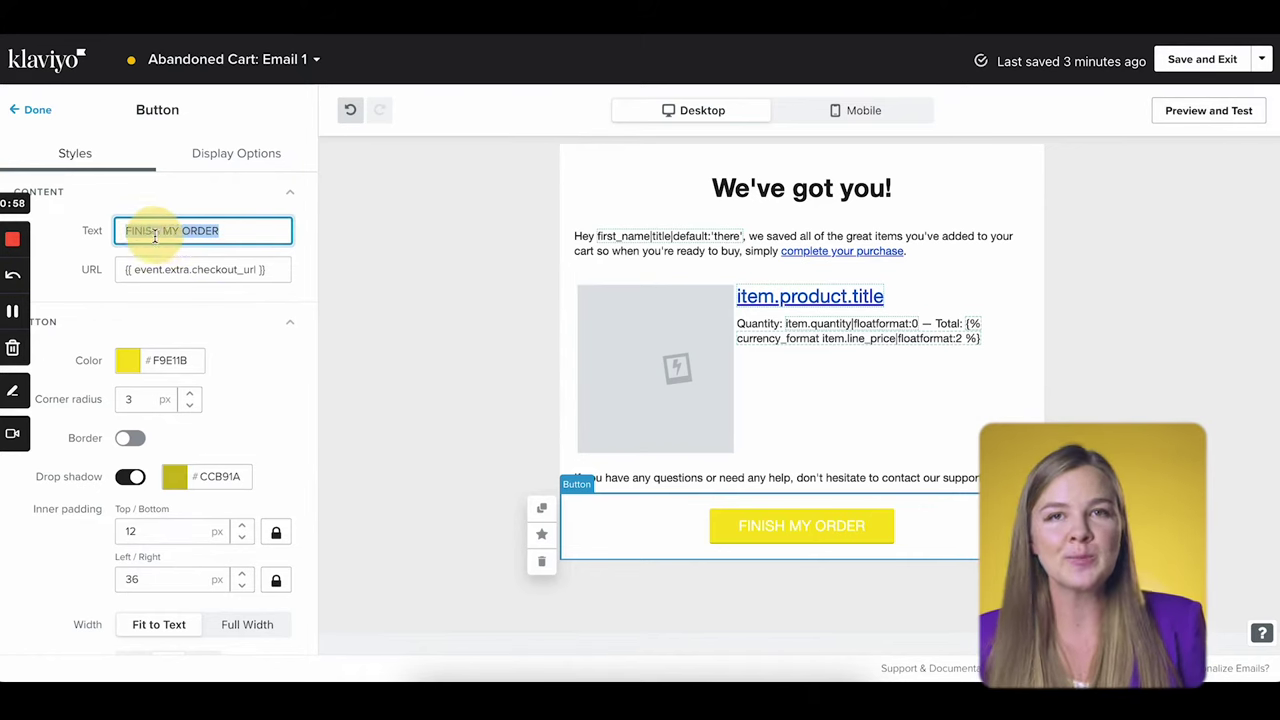
{"action": "left_click", "coordinate": [166, 360]}
{"action": "key", "text": "super+alt+c"}
{"action": "key", "text": "Down"}
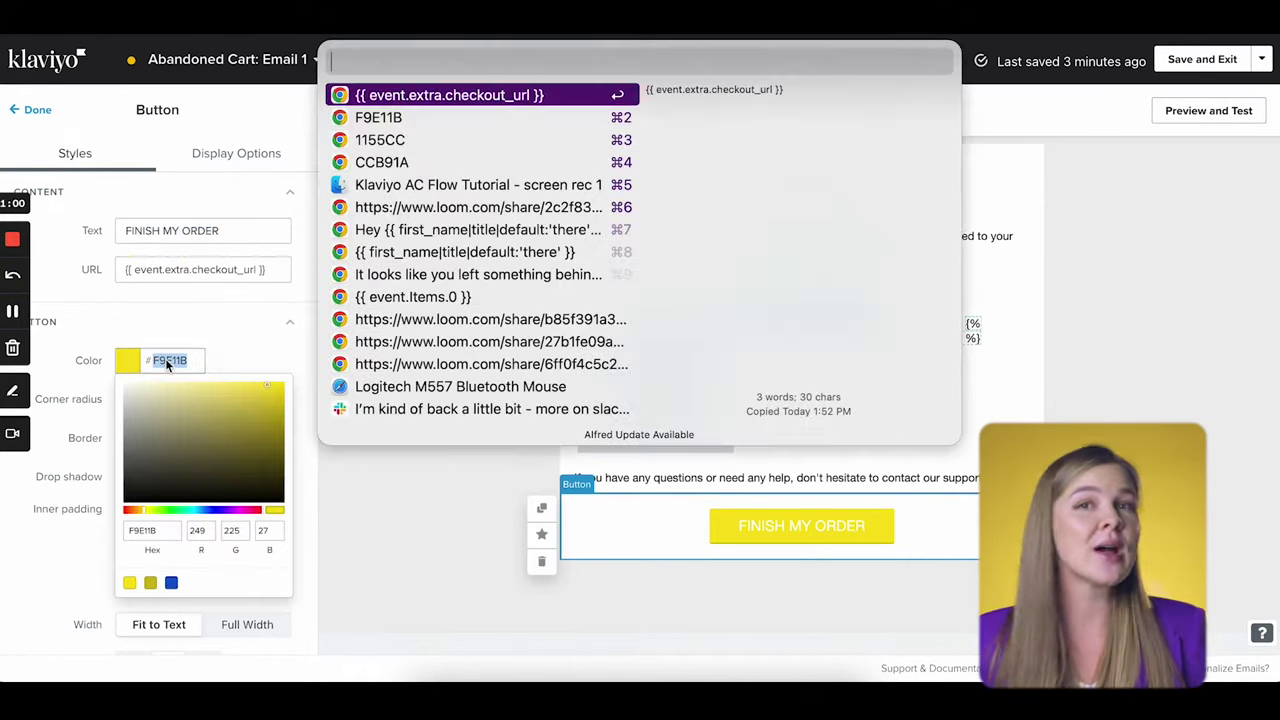
{"action": "key", "text": "Down"}
{"action": "key", "text": "Return"}
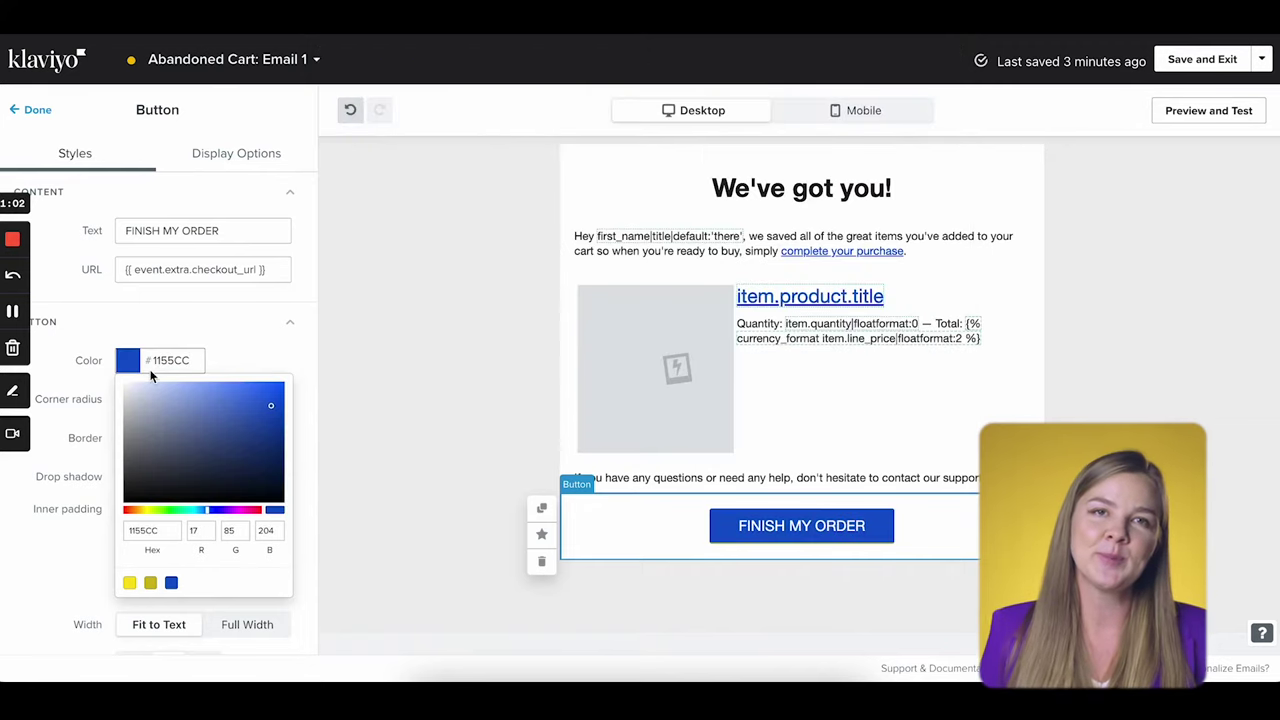
{"action": "left_click", "coordinate": [249, 337]}
- Set the FINISH MY ORDER button's drop shadow color to 1155CC and close the button block
{"action": "left_click", "coordinate": [209, 320]}
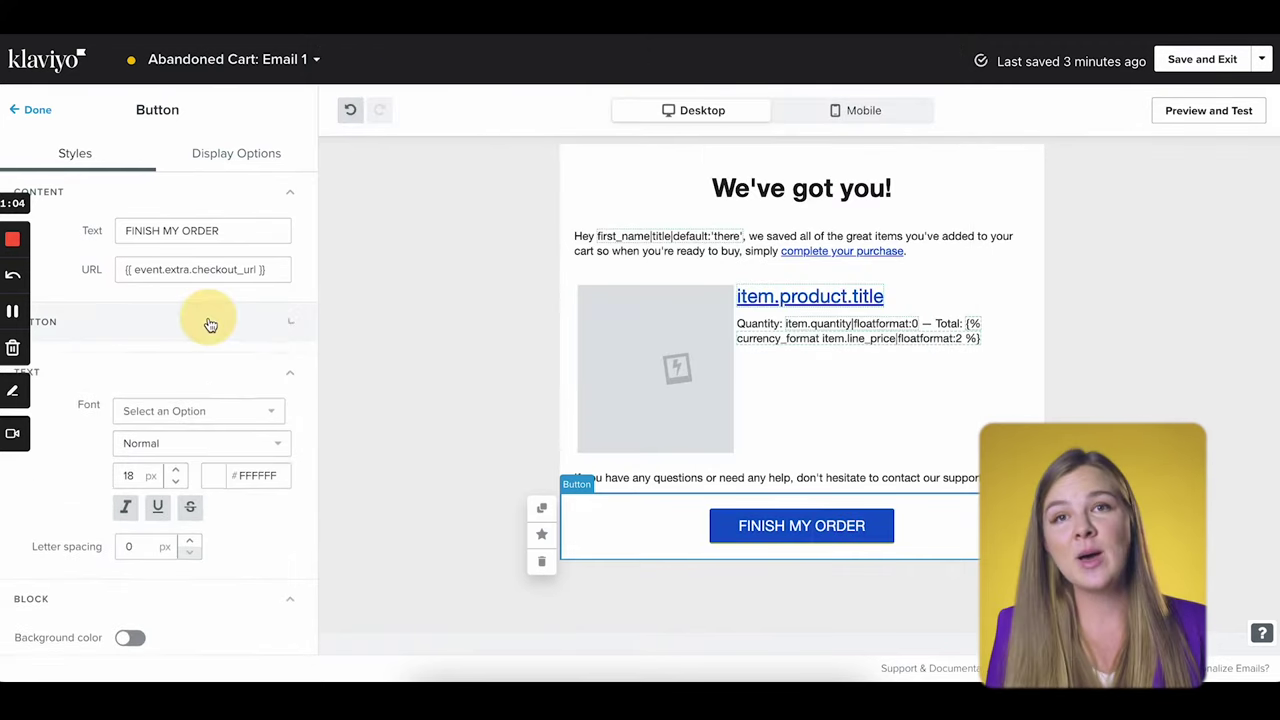
{"action": "left_click", "coordinate": [225, 475]}
{"action": "type", "text": "1155CC"}
{"action": "left_click", "coordinate": [38, 110]}
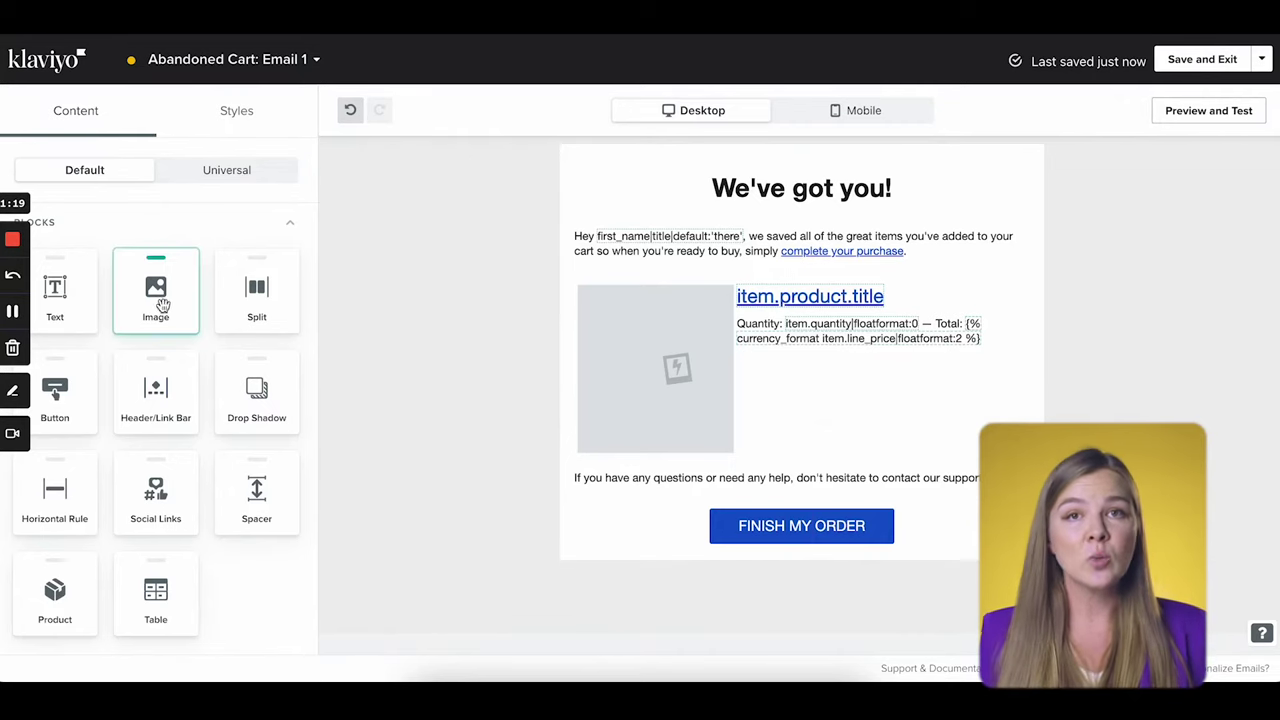
- Add an image block below the FINISH MY ORDER button using the "from IG" picture from the image library, and close the block
{"action": "left_click_drag", "start_coordinate": [156, 296], "coordinate": [626, 558]}
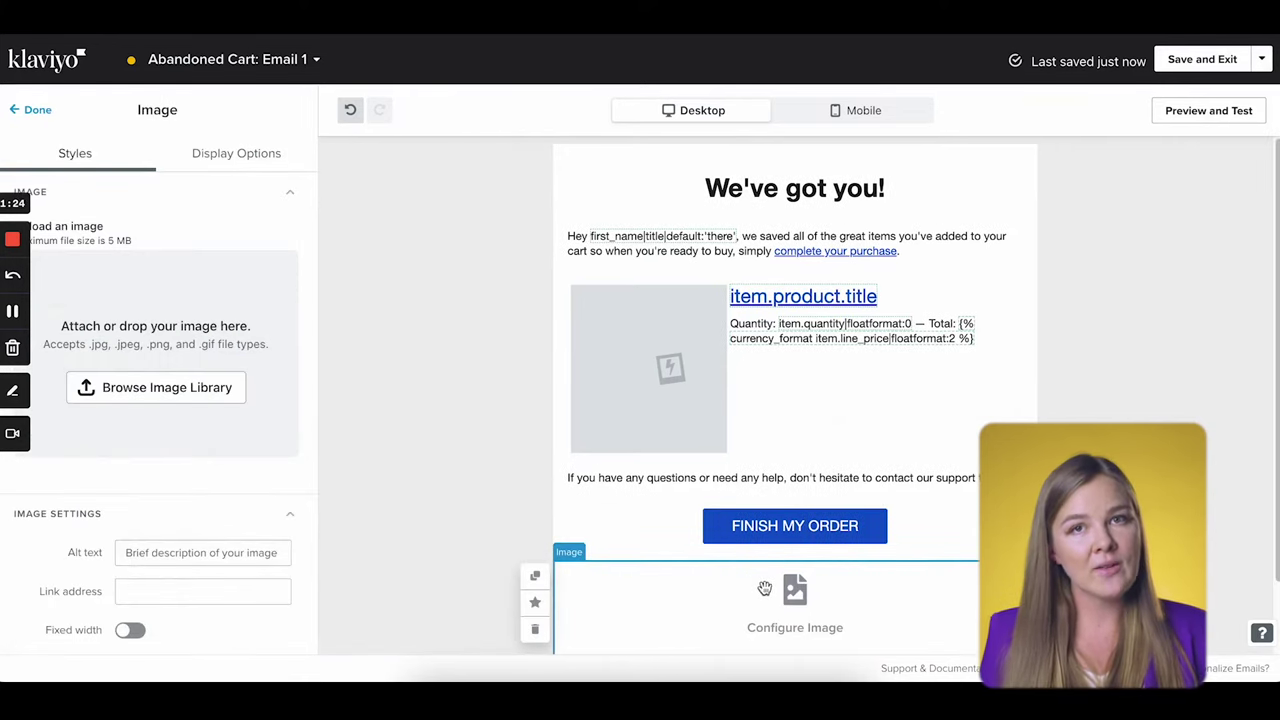
{"action": "left_click", "coordinate": [193, 388]}
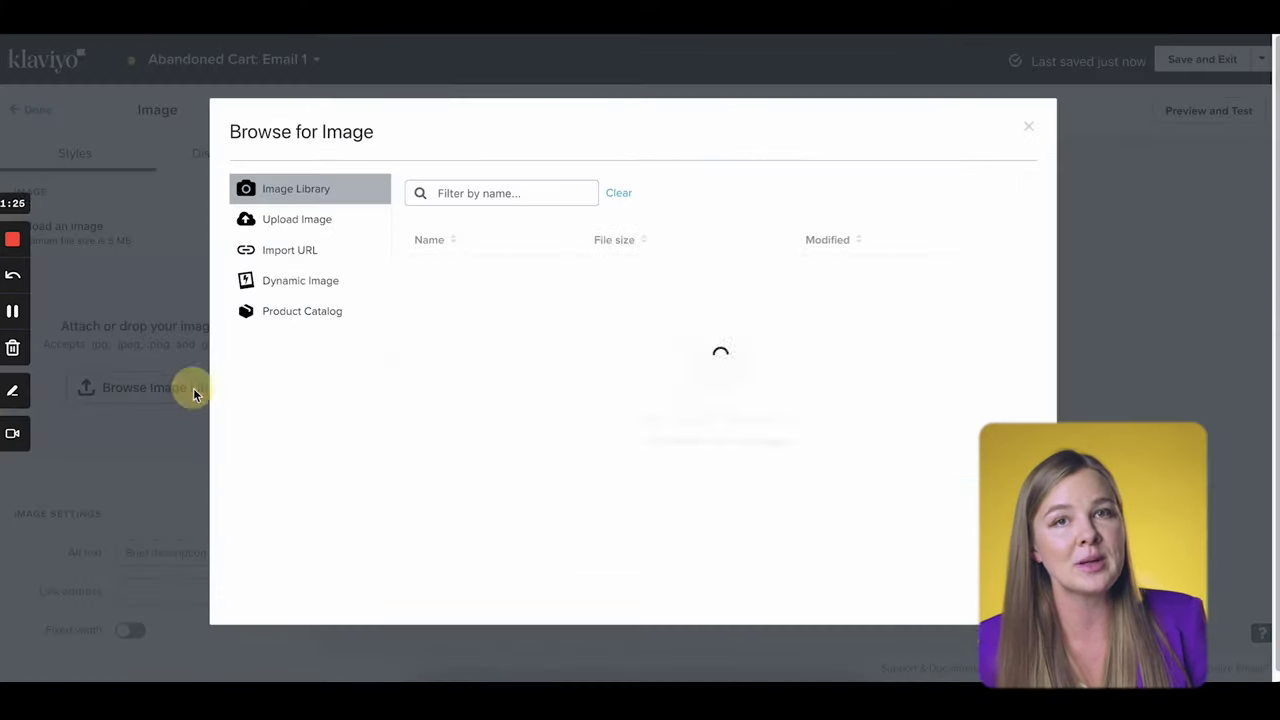
{"action": "left_click", "coordinate": [435, 282]}
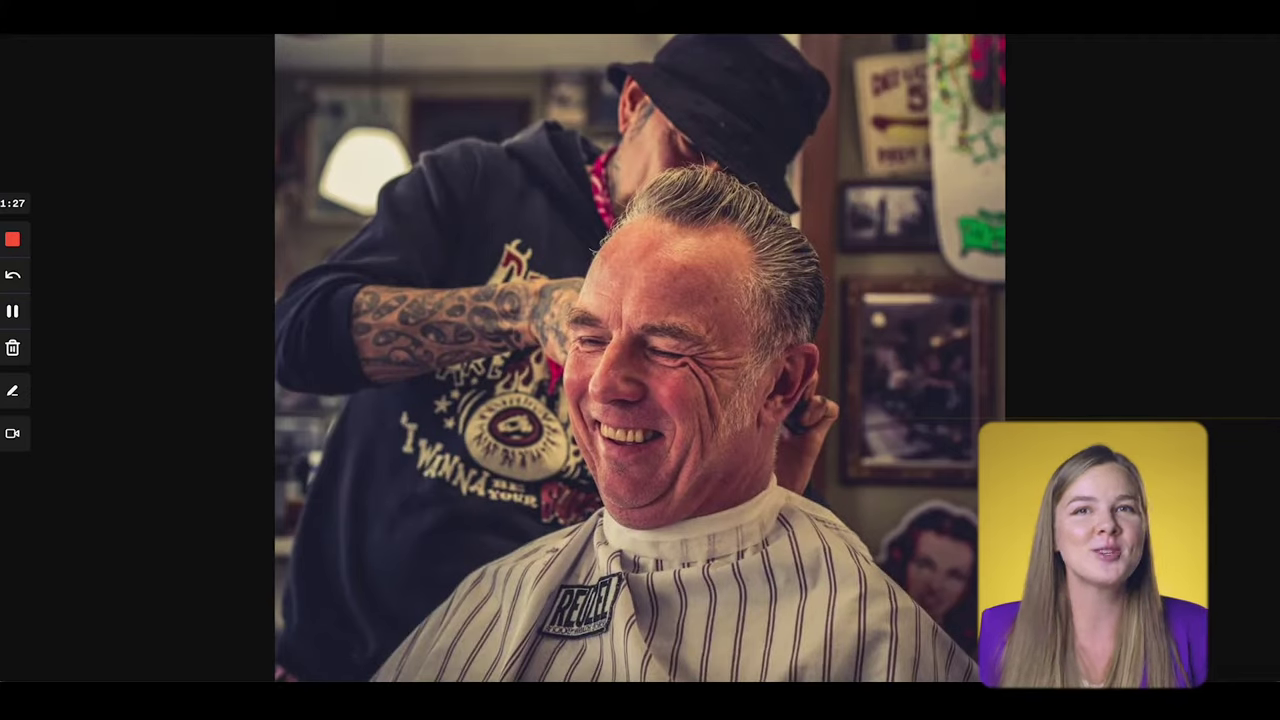
{"action": "key", "text": "Escape"}
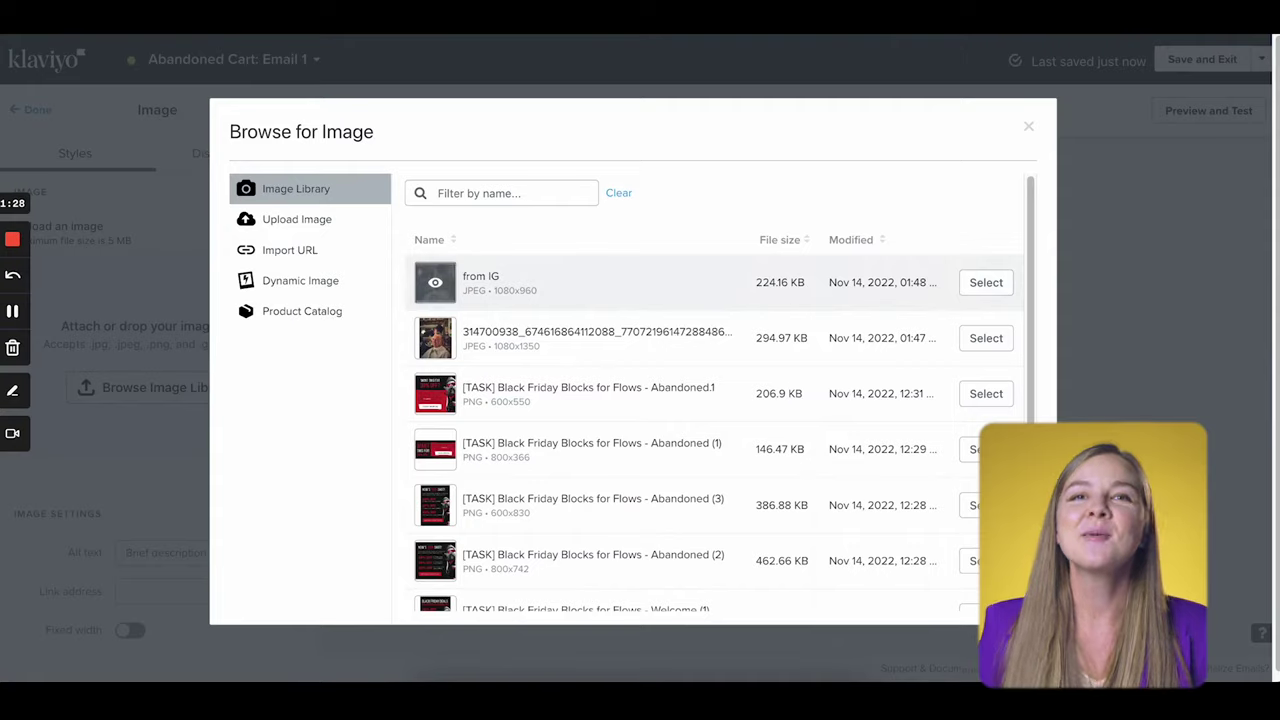
{"action": "left_click", "coordinate": [1006, 283]}
{"action": "scroll", "coordinate": [762, 453], "scroll_direction": "down", "scroll_amount": 5}
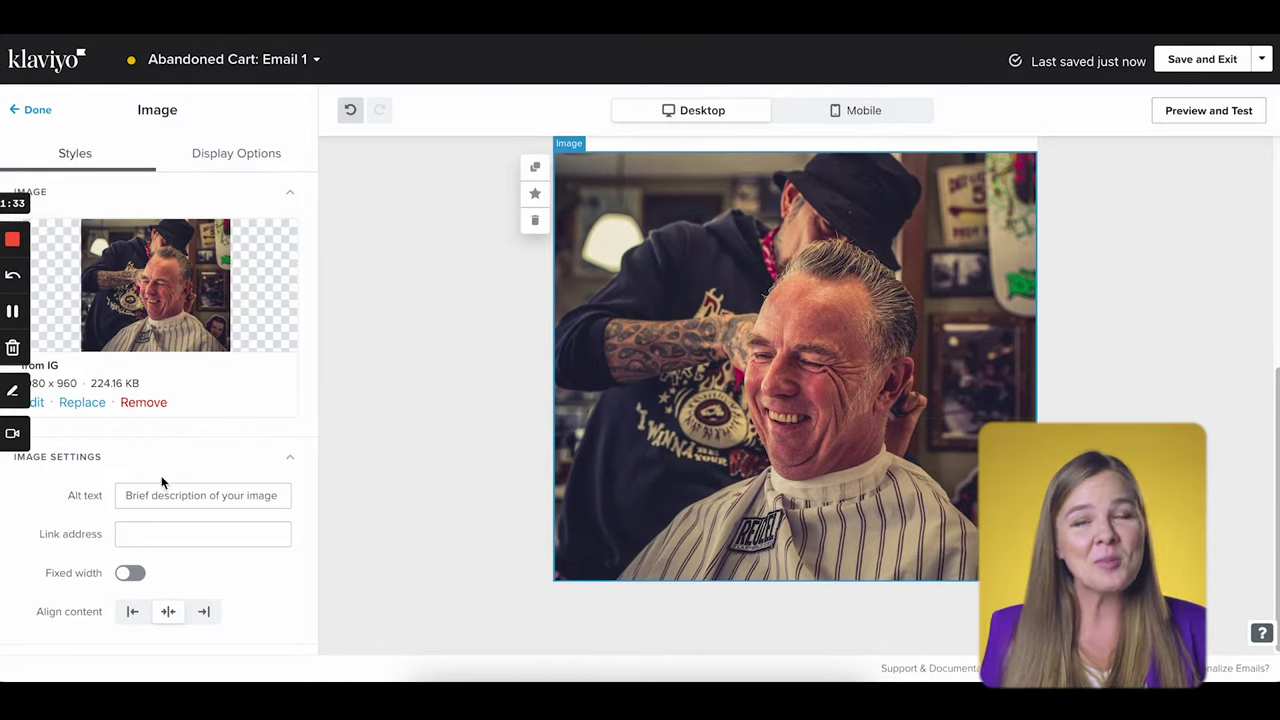
{"action": "left_click", "coordinate": [40, 110]}
- Check the font size of the intro text following the greeting and close the text block
{"action": "scroll", "coordinate": [1100, 420], "scroll_direction": "up", "scroll_amount": 5}
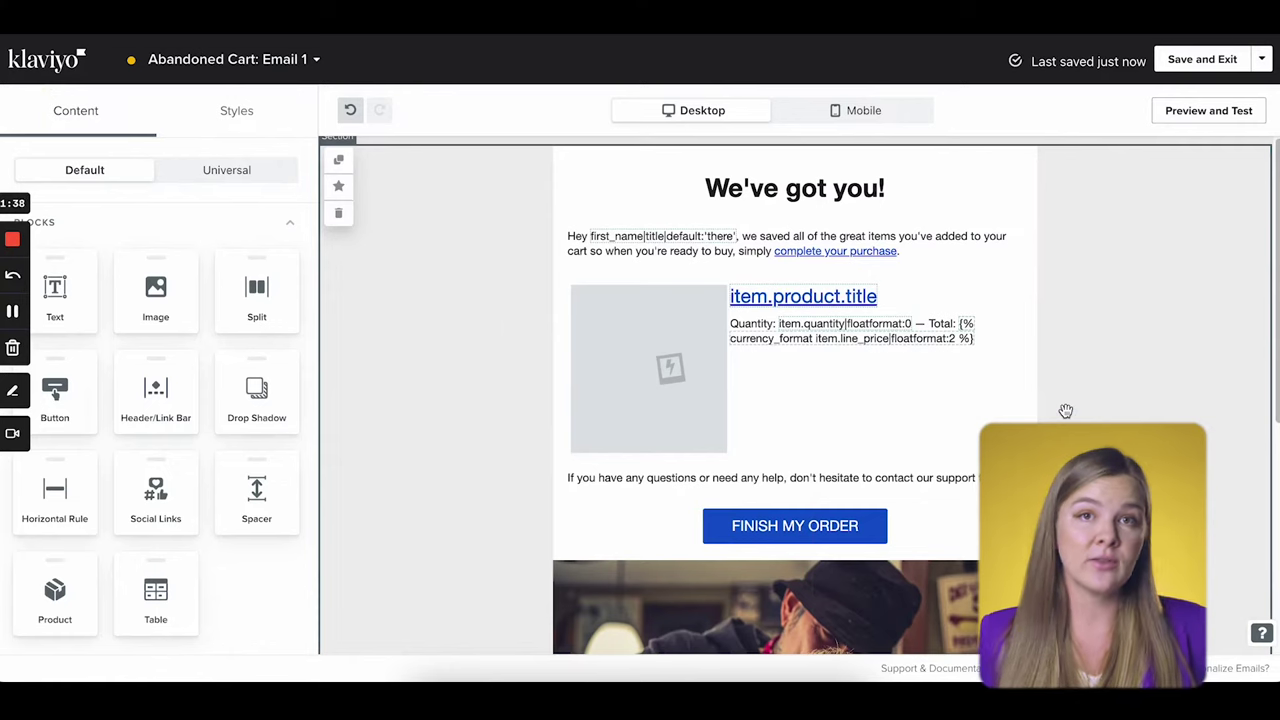
{"action": "left_click", "coordinate": [745, 250]}
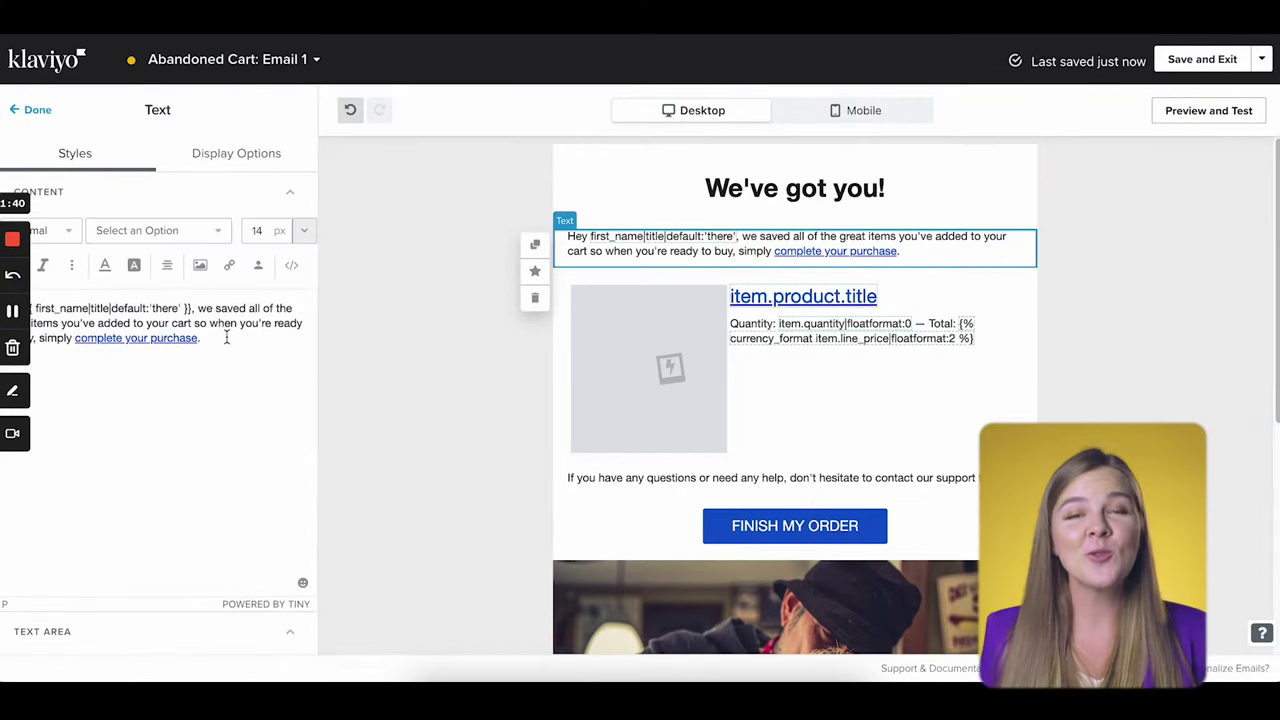
{"action": "left_click_drag", "start_coordinate": [229, 337], "coordinate": [197, 308]}
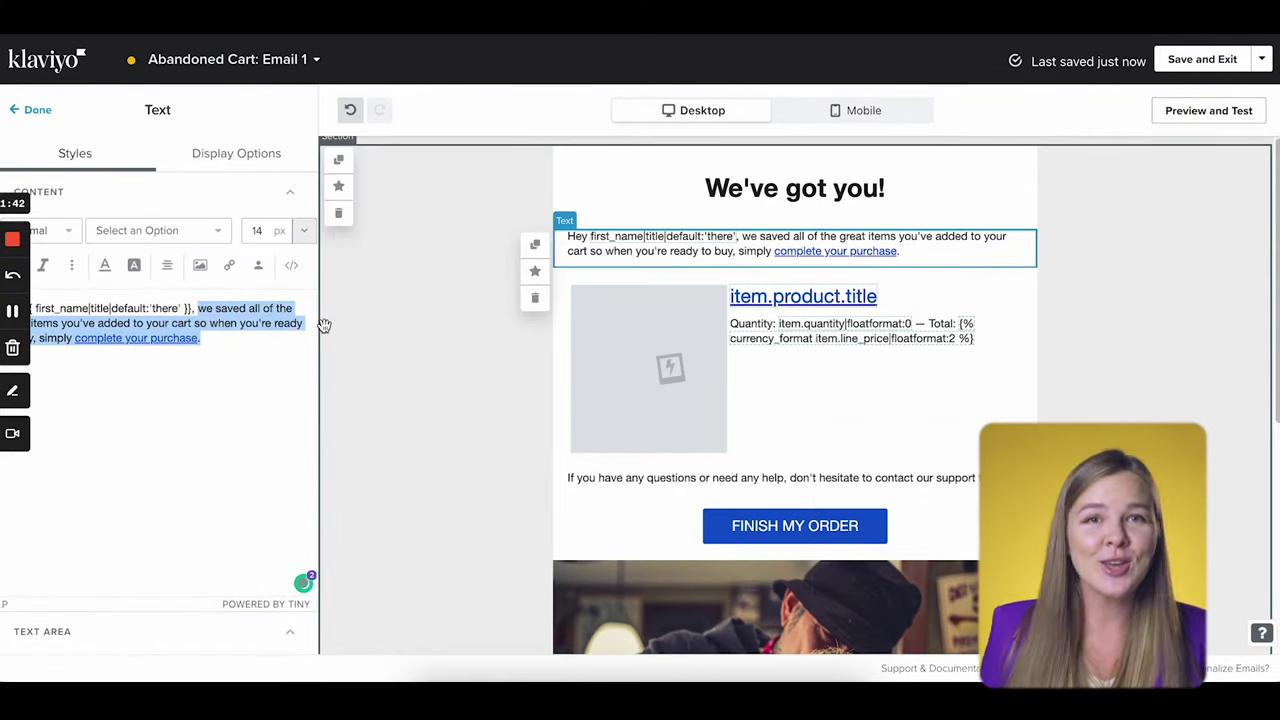
{"action": "double_click", "coordinate": [252, 230]}
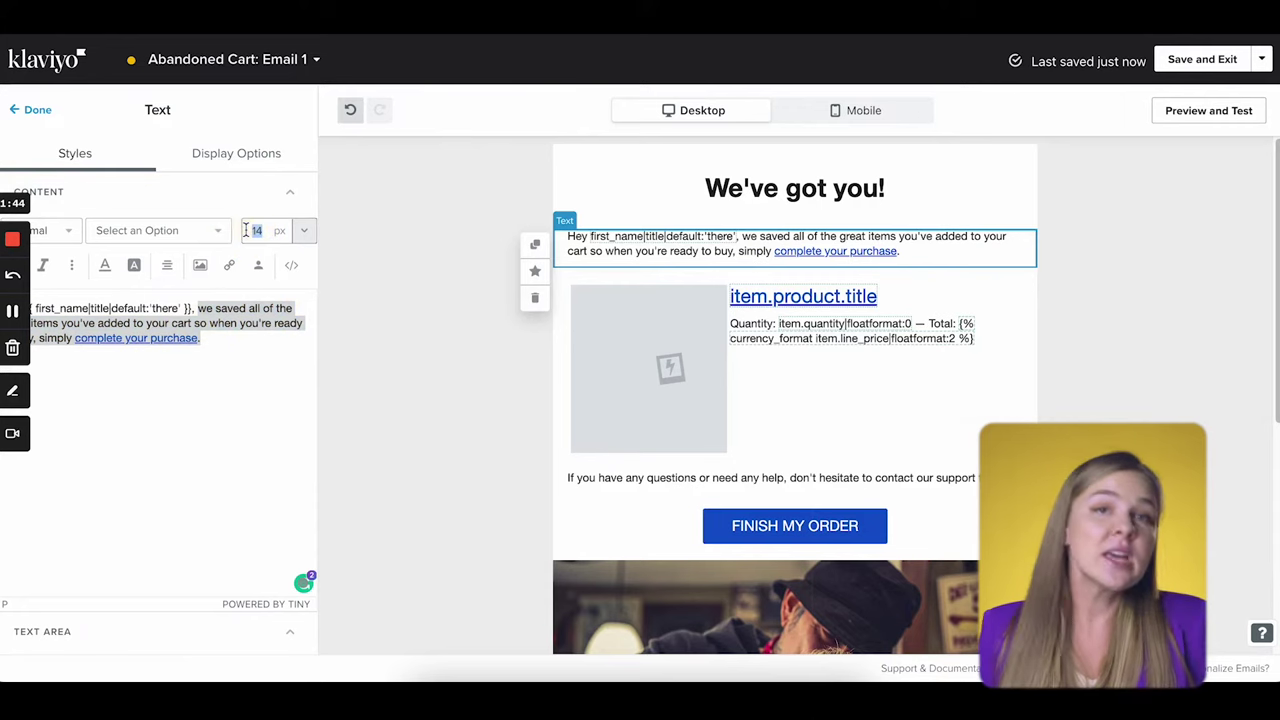
{"action": "left_click", "coordinate": [33, 112]}
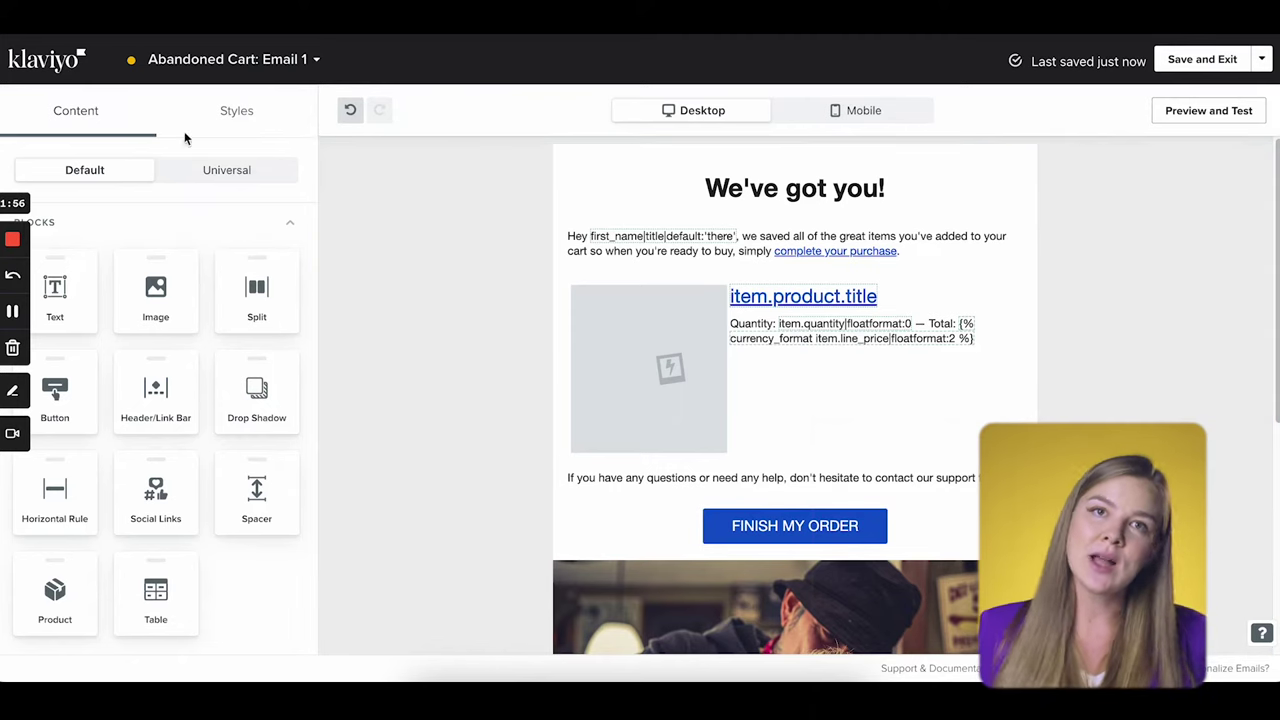
- Set the Normal text size to 16 px in the email-wide styles and review the link, mobile and currency settings
{"action": "left_click", "coordinate": [250, 112]}
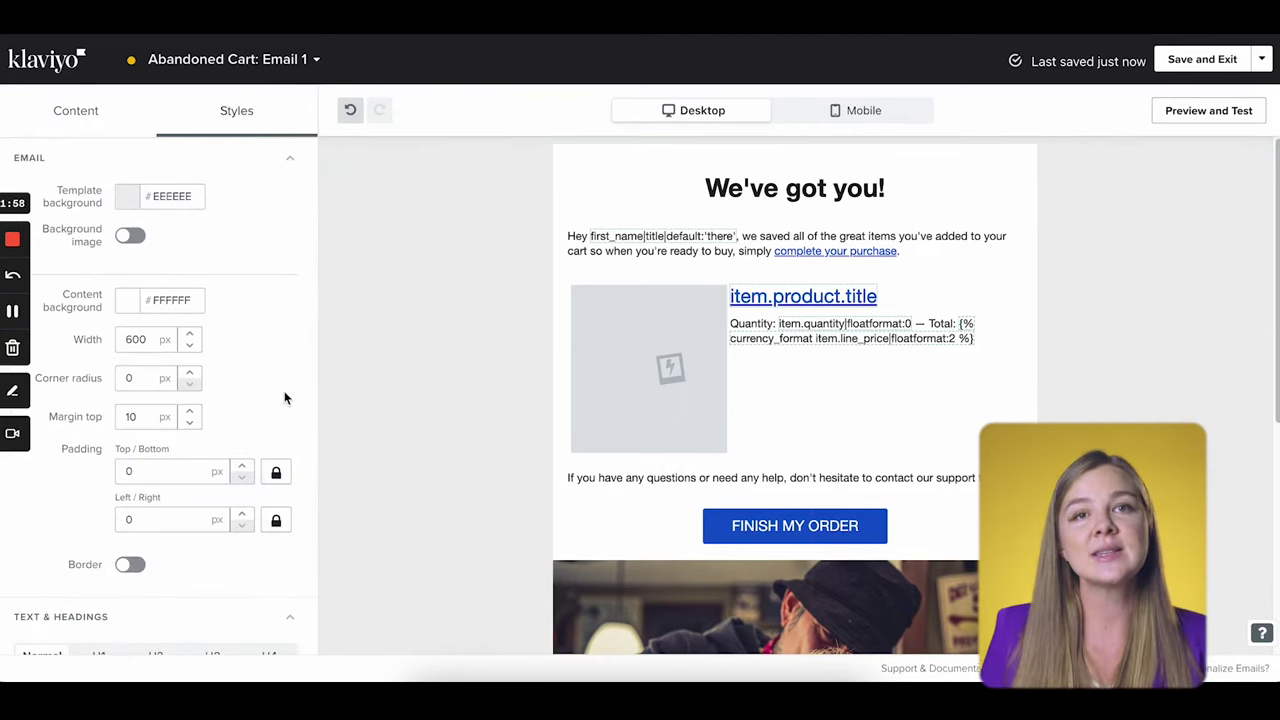
{"action": "scroll", "coordinate": [262, 375], "scroll_direction": "down", "scroll_amount": 3}
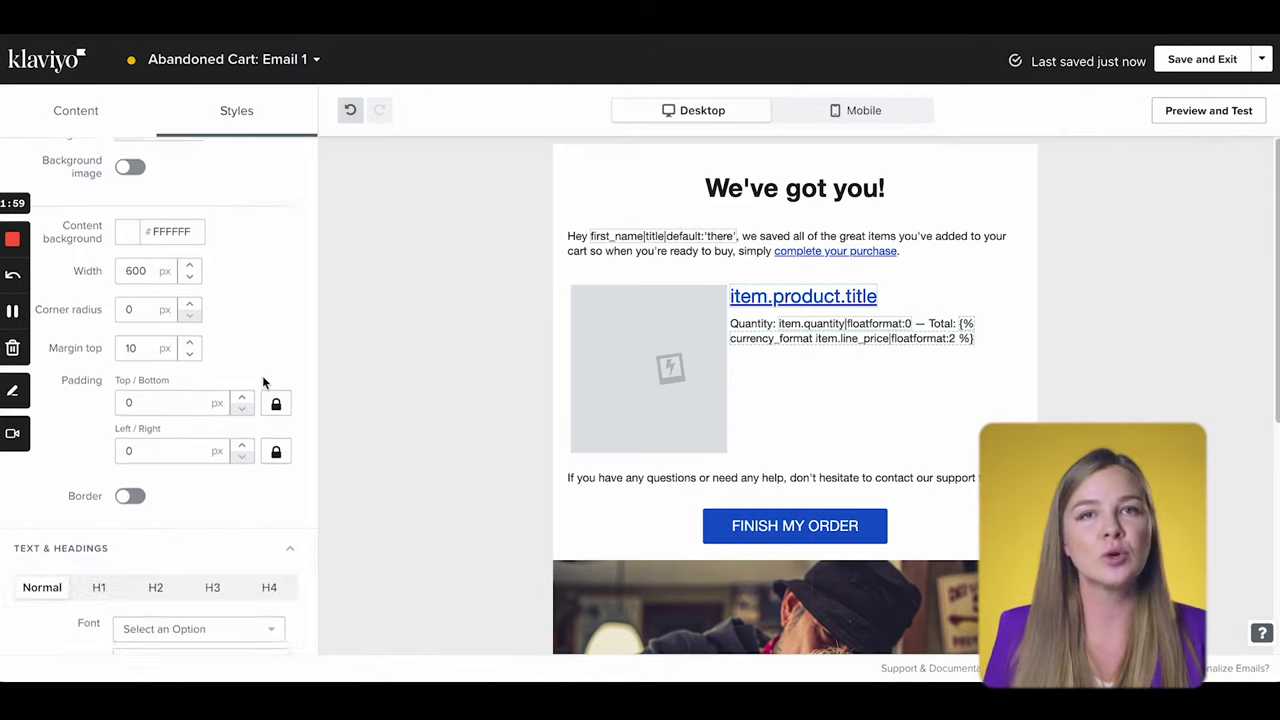
{"action": "left_click", "coordinate": [175, 453]}
{"action": "scroll", "coordinate": [234, 434], "scroll_direction": "down", "scroll_amount": 5}
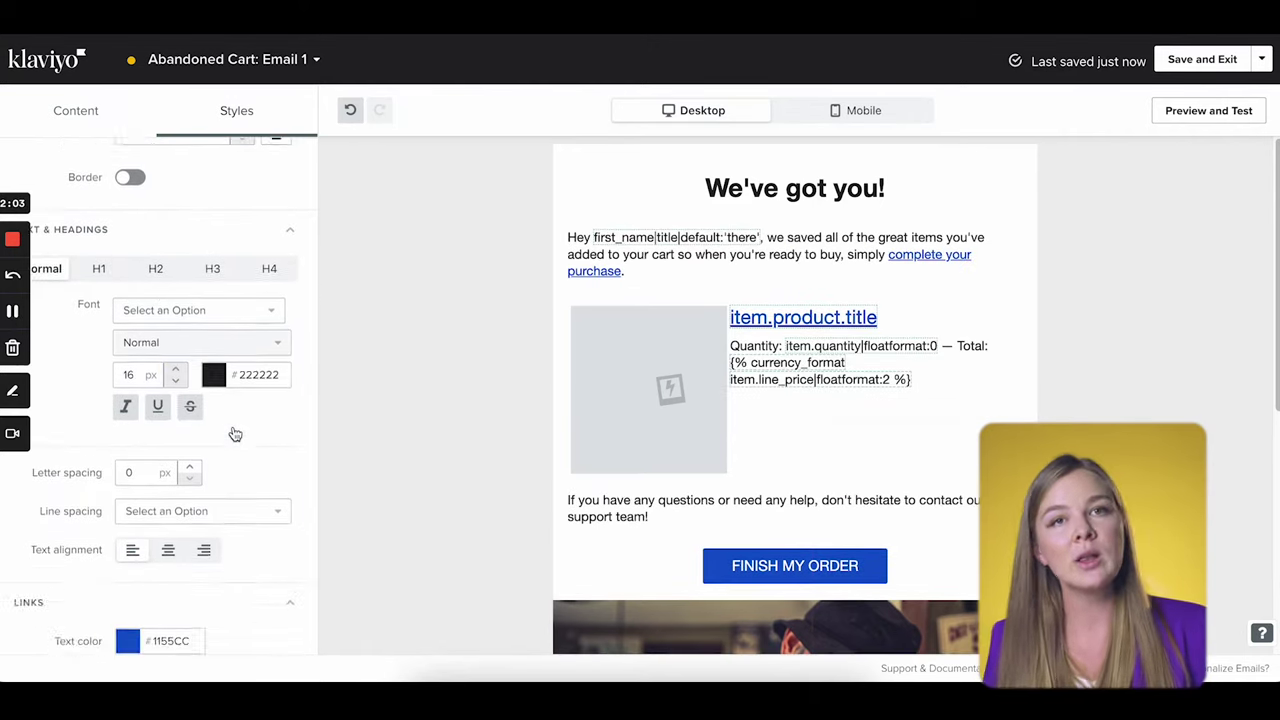
{"action": "scroll", "coordinate": [200, 460], "scroll_direction": "down", "scroll_amount": 4}
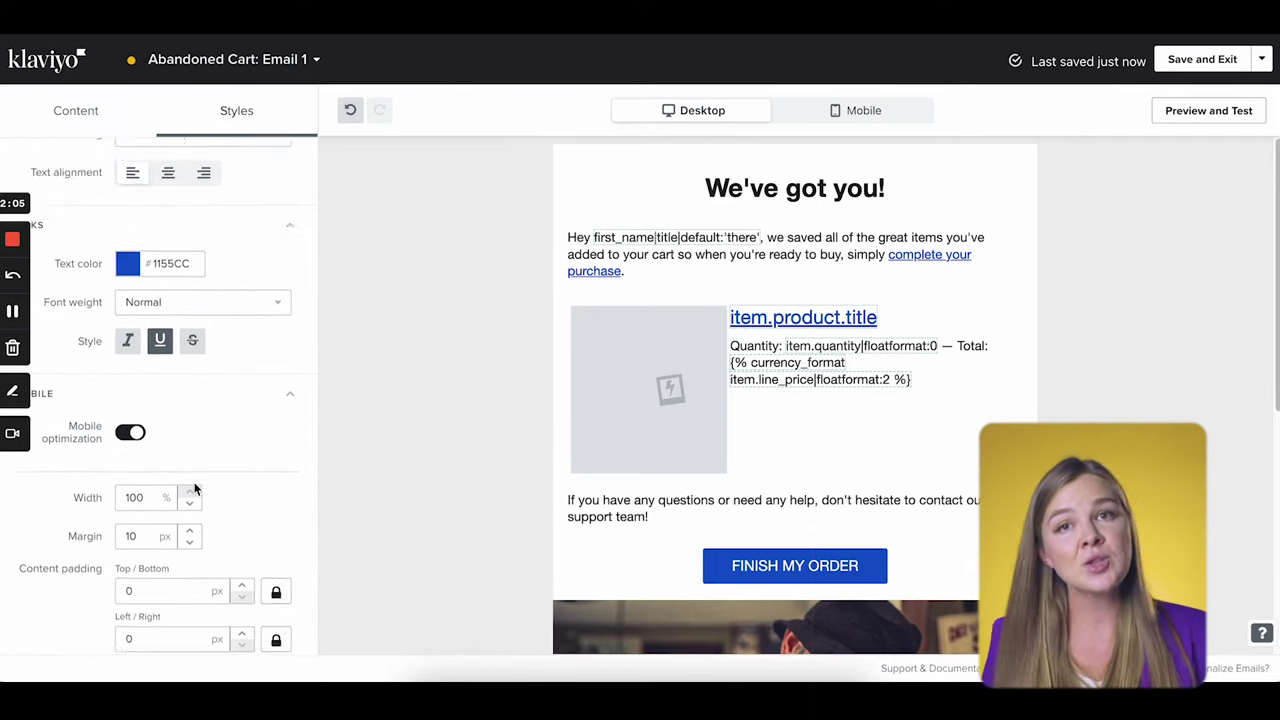
{"action": "scroll", "coordinate": [225, 515], "scroll_direction": "down", "scroll_amount": 3}
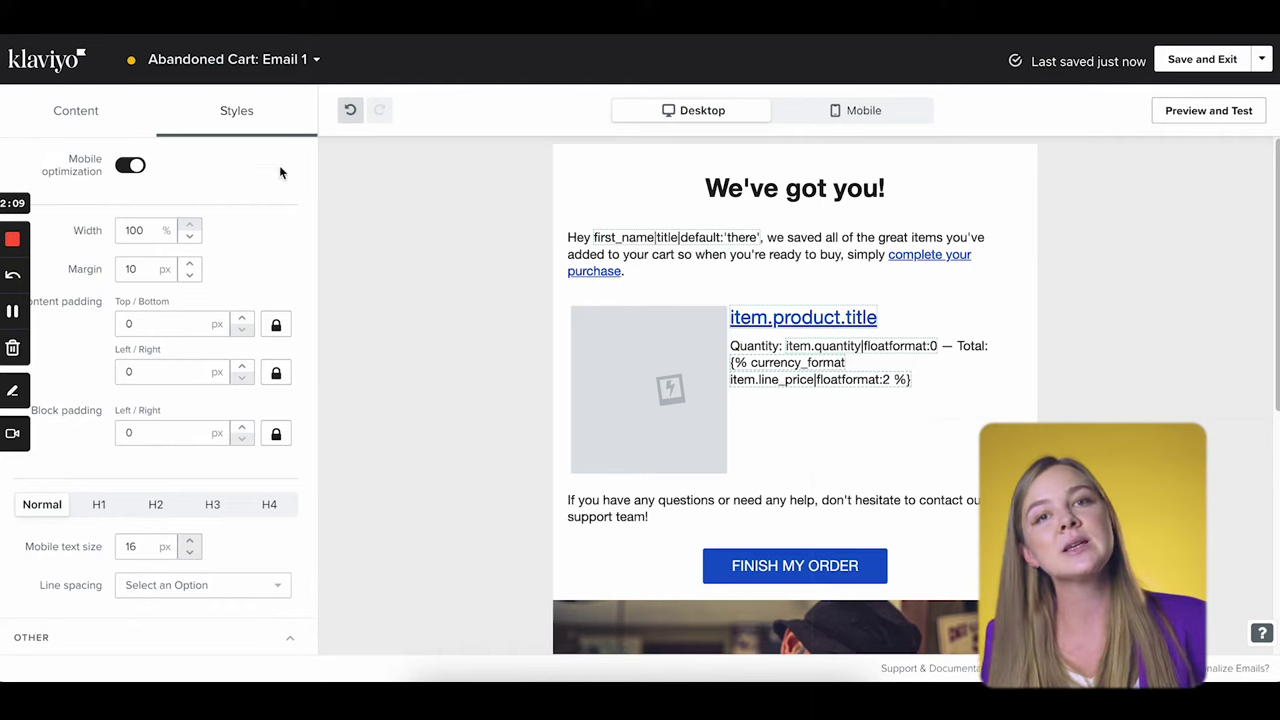
{"action": "scroll", "coordinate": [213, 398], "scroll_direction": "down", "scroll_amount": 2}
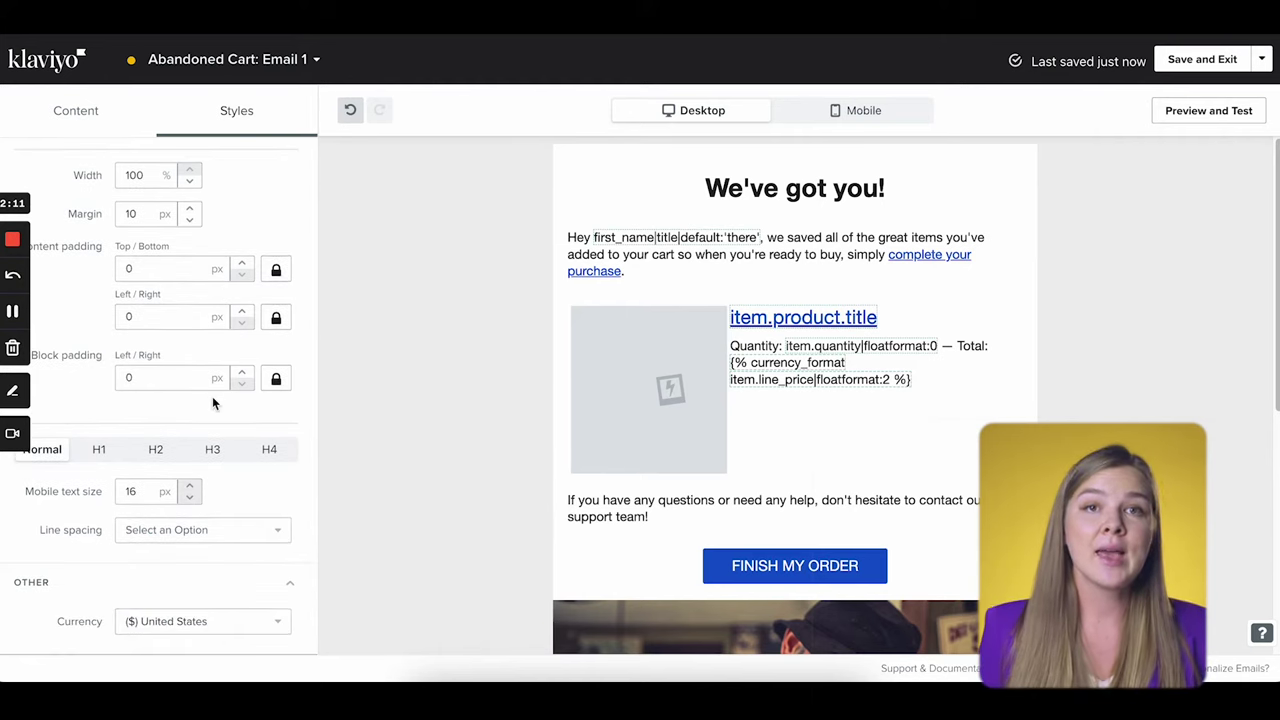
{"action": "scroll", "coordinate": [225, 360], "scroll_direction": "up", "scroll_amount": 15}
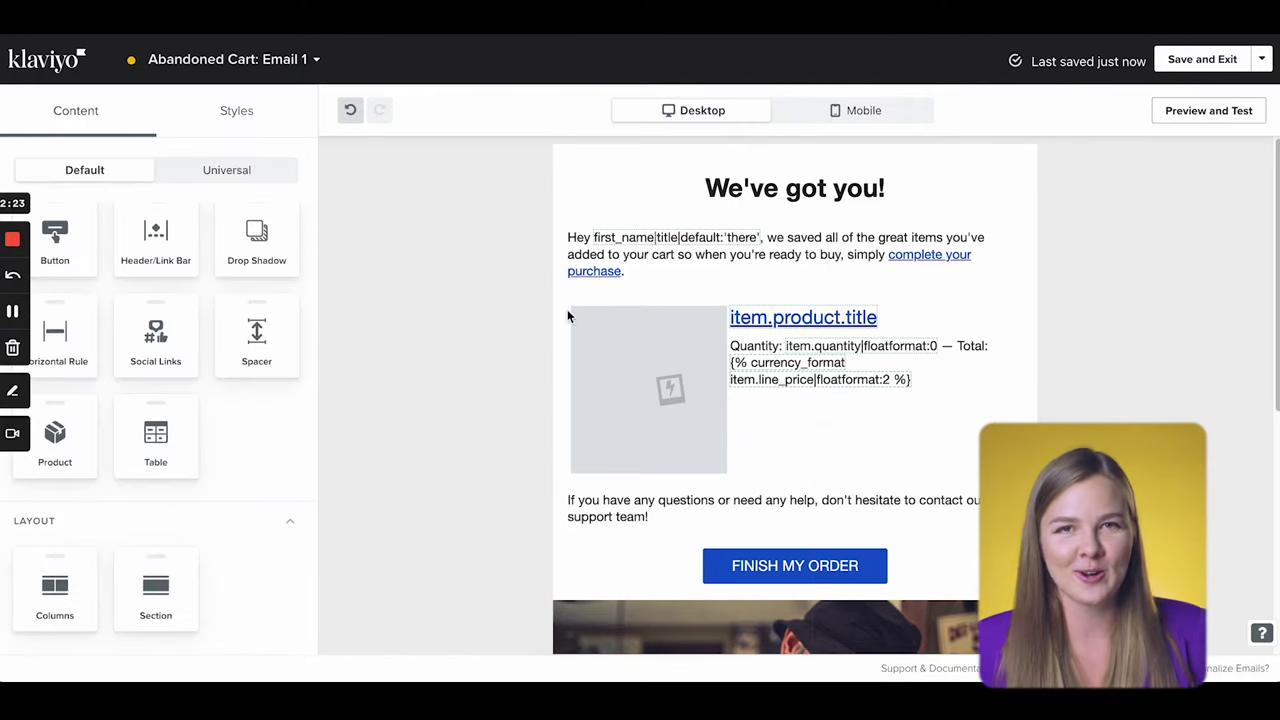
- Set the intro text block's left/right text area padding to 30 px
{"action": "left_click", "coordinate": [794, 250]}
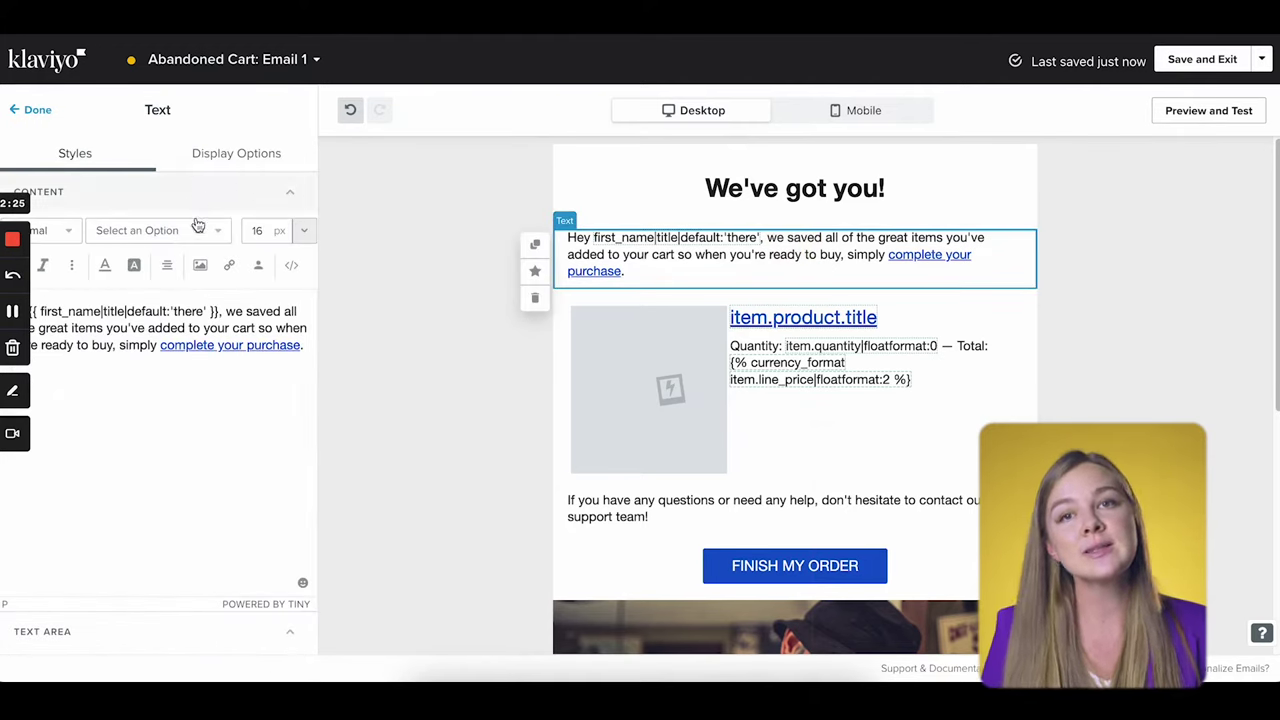
{"action": "scroll", "coordinate": [165, 488], "scroll_direction": "down", "scroll_amount": 1}
{"action": "scroll", "coordinate": [165, 488], "scroll_direction": "down", "scroll_amount": 4}
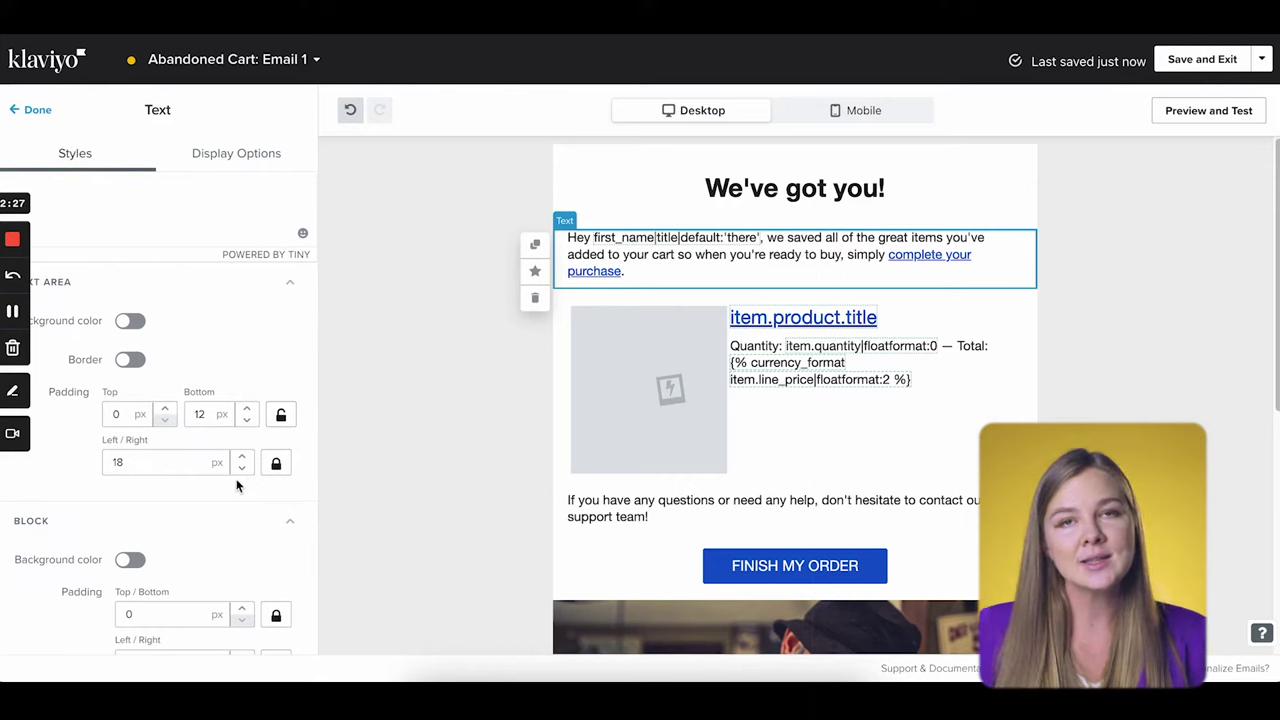
{"action": "left_click_drag", "start_coordinate": [131, 467], "coordinate": [80, 460]}
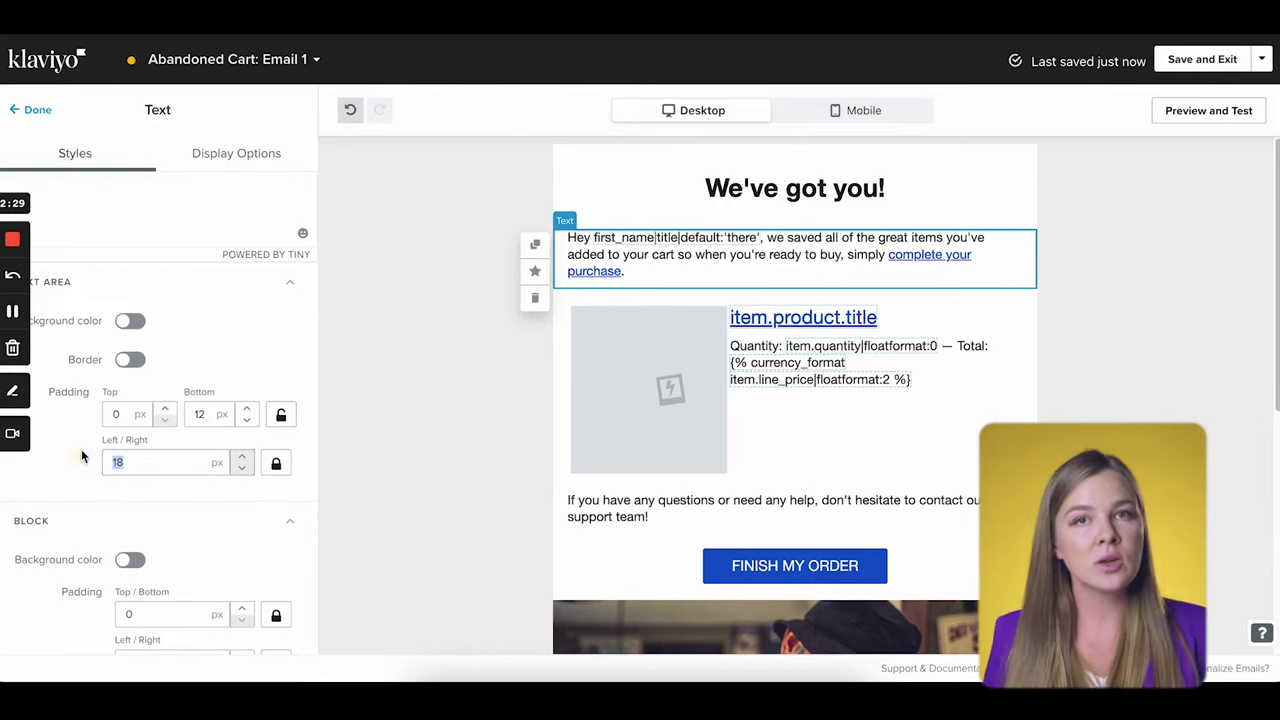
{"action": "type", "text": "30"}
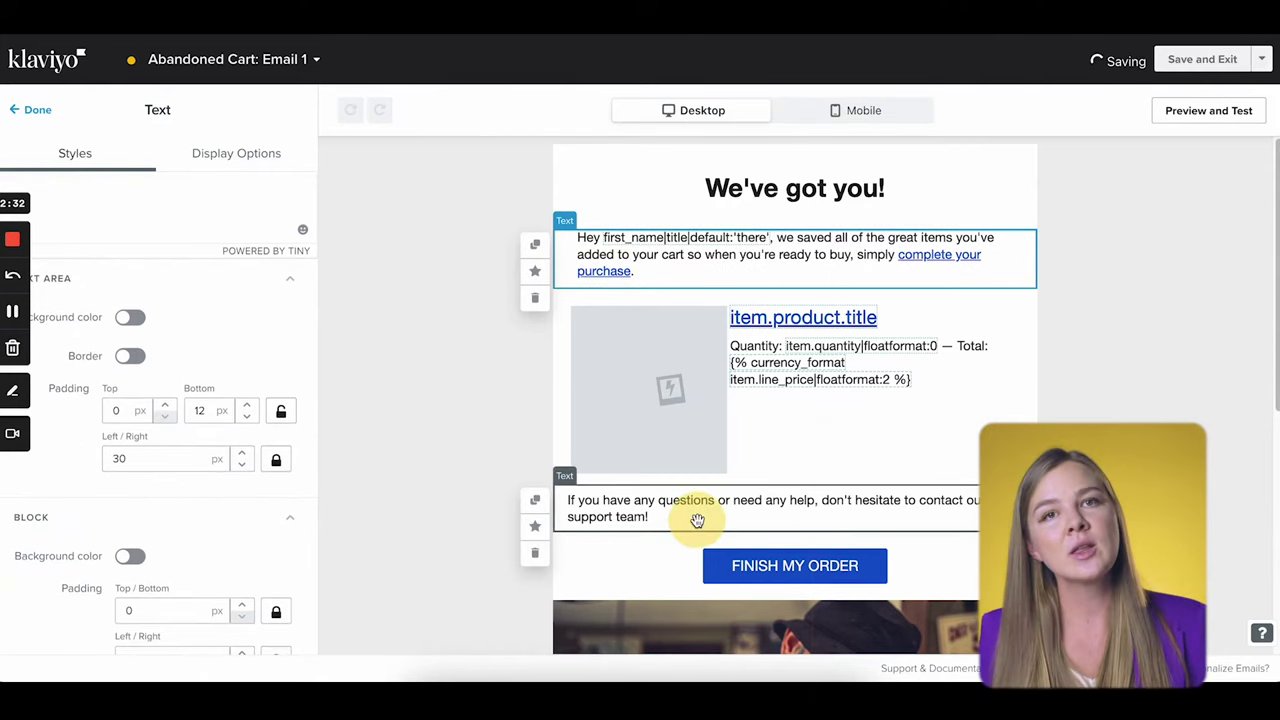
- Change the left/right text area padding of the support team text block and open the email preview
{"action": "left_click", "coordinate": [566, 500]}
{"action": "left_click_drag", "start_coordinate": [131, 422], "coordinate": [44, 405]}
{"action": "type", "text": "3"}
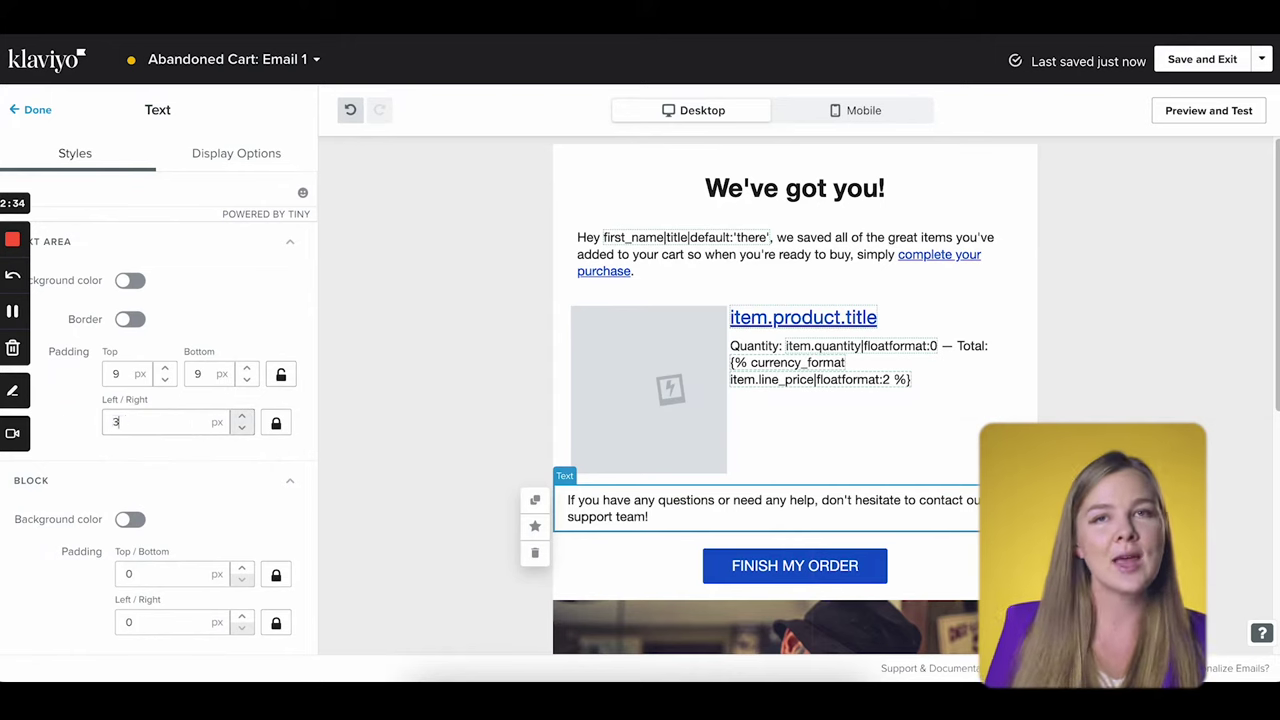
{"action": "left_click", "coordinate": [1183, 114]}
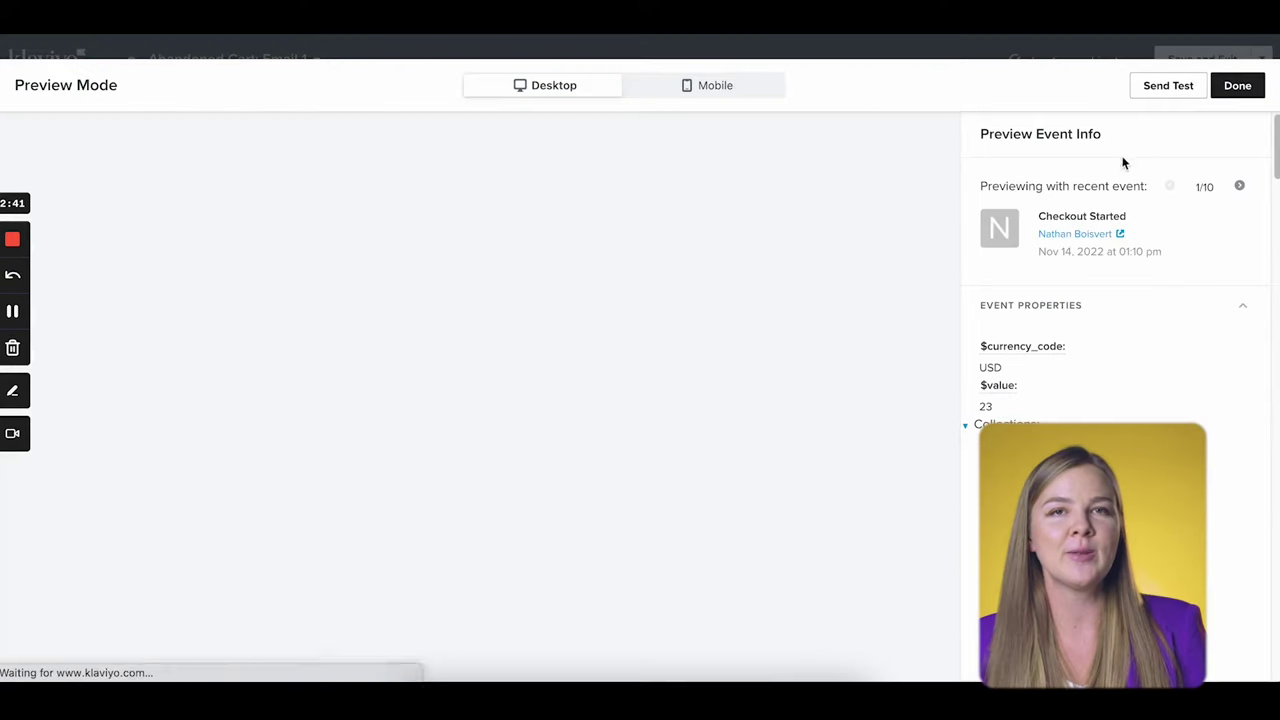
- Examine the product table block's cell alignment and padding settings and close the block
{"action": "scroll", "coordinate": [490, 372], "scroll_direction": "down", "scroll_amount": 1}
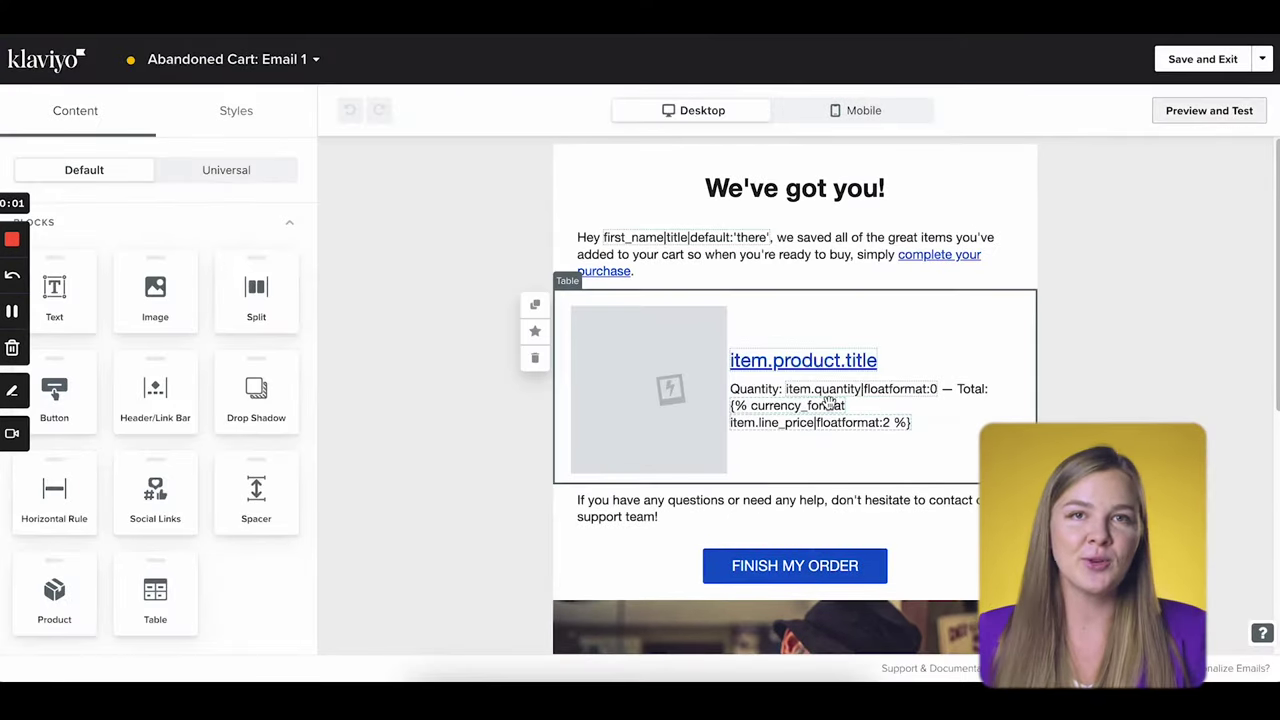
{"action": "left_click", "coordinate": [829, 401]}
{"action": "left_click", "coordinate": [155, 156]}
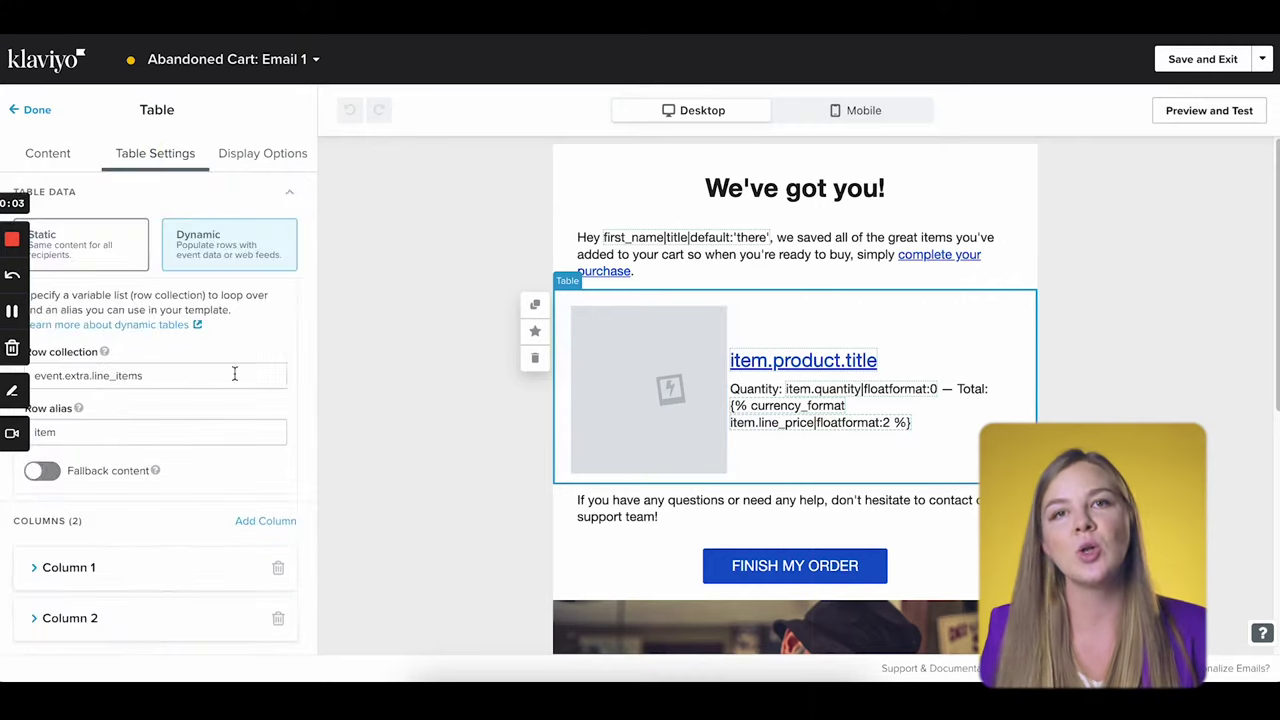
{"action": "scroll", "coordinate": [234, 375], "scroll_direction": "down", "scroll_amount": 10}
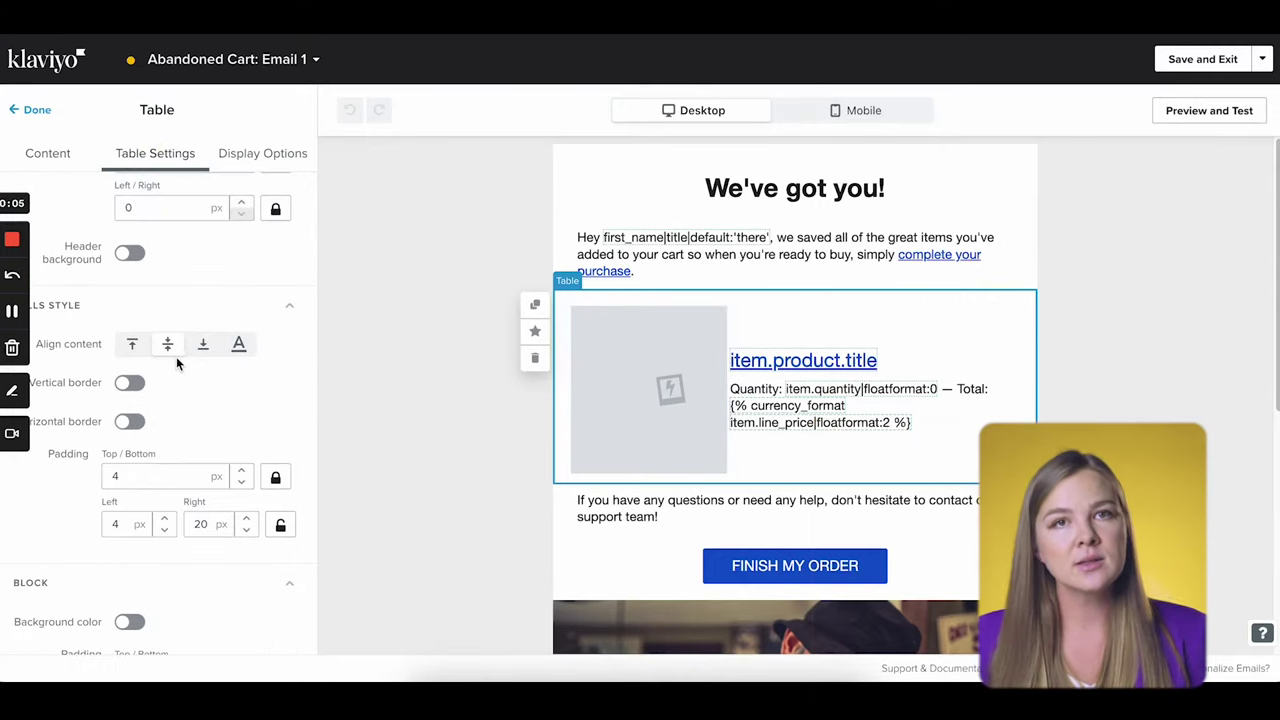
{"action": "scroll", "coordinate": [176, 364], "scroll_direction": "up", "scroll_amount": 1}
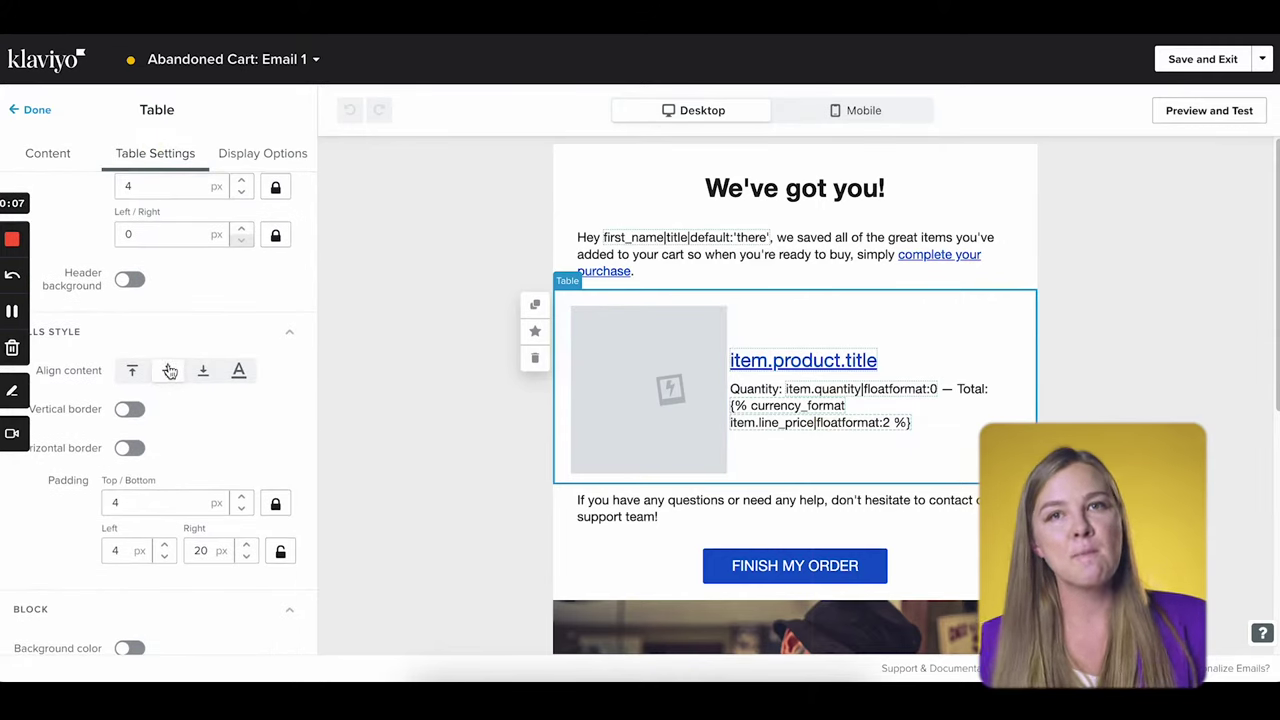
{"action": "left_click", "coordinate": [33, 110]}
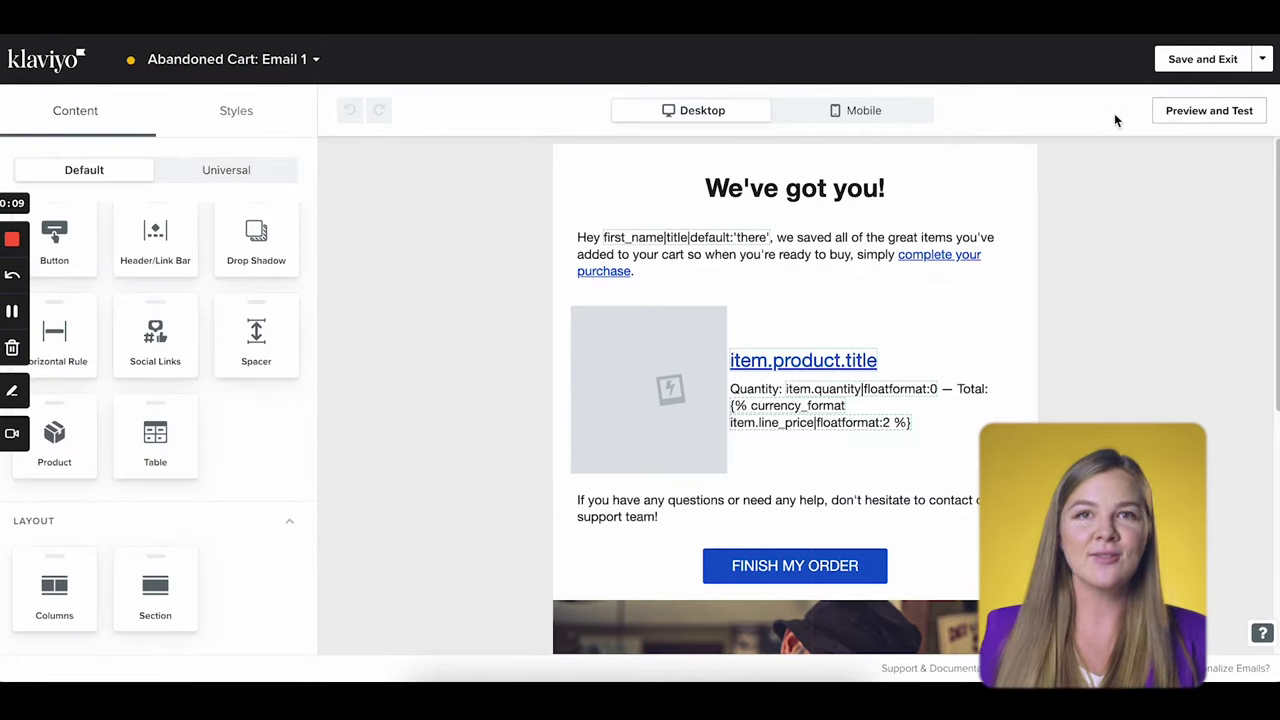
- Preview the email in desktop and mobile layouts, close the preview, and save and exit the email editor
{"action": "left_click", "coordinate": [1160, 112]}
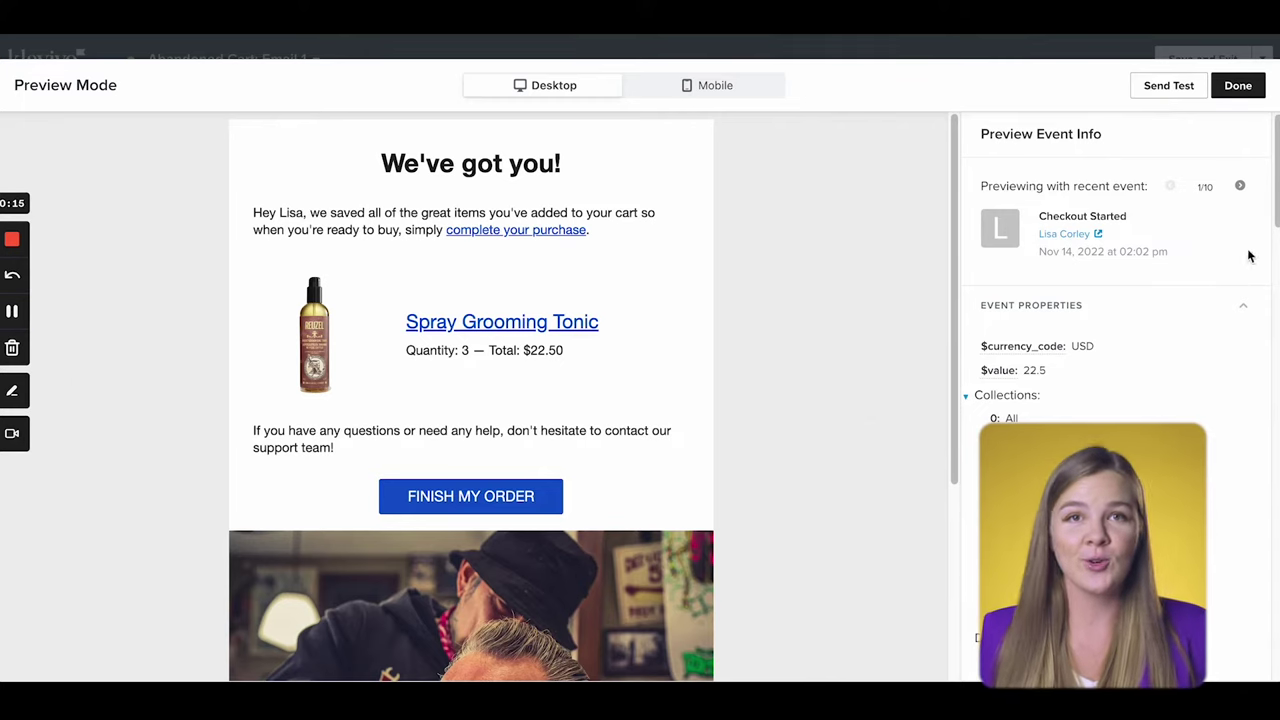
{"action": "left_click", "coordinate": [708, 88]}
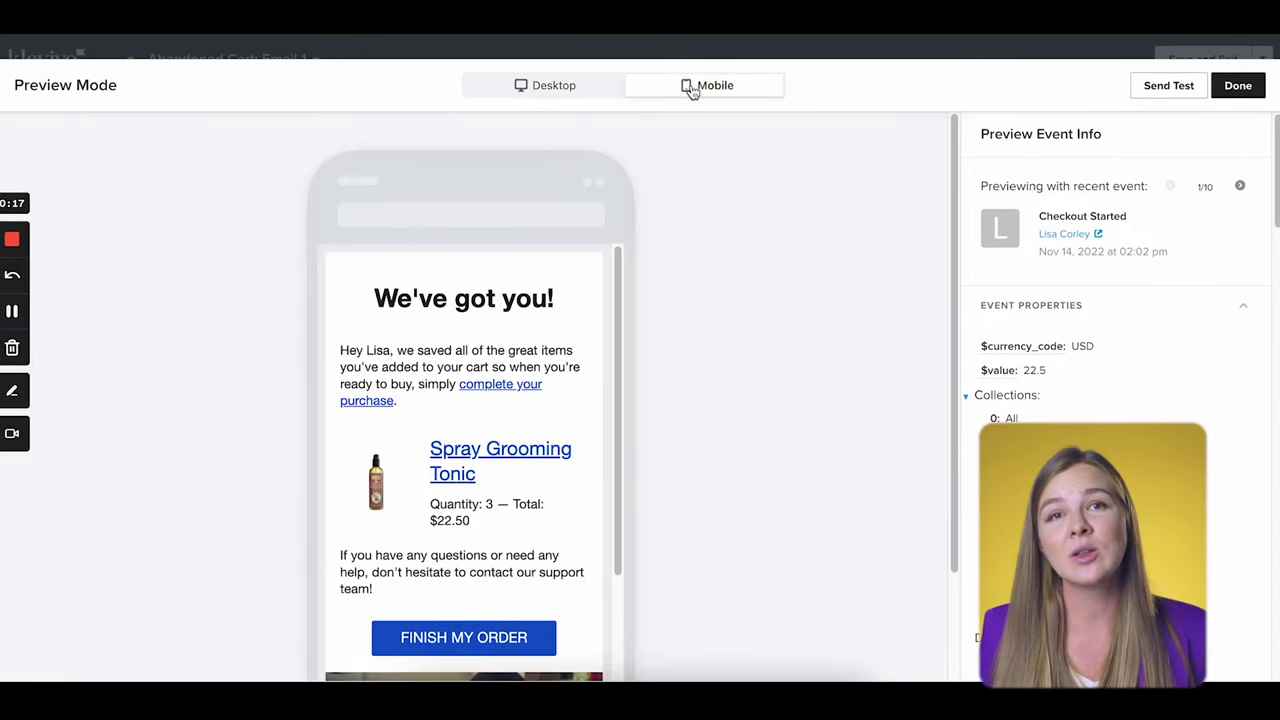
{"action": "scroll", "coordinate": [529, 446], "scroll_direction": "down", "scroll_amount": 3}
{"action": "scroll", "coordinate": [529, 446], "scroll_direction": "up", "scroll_amount": 3}
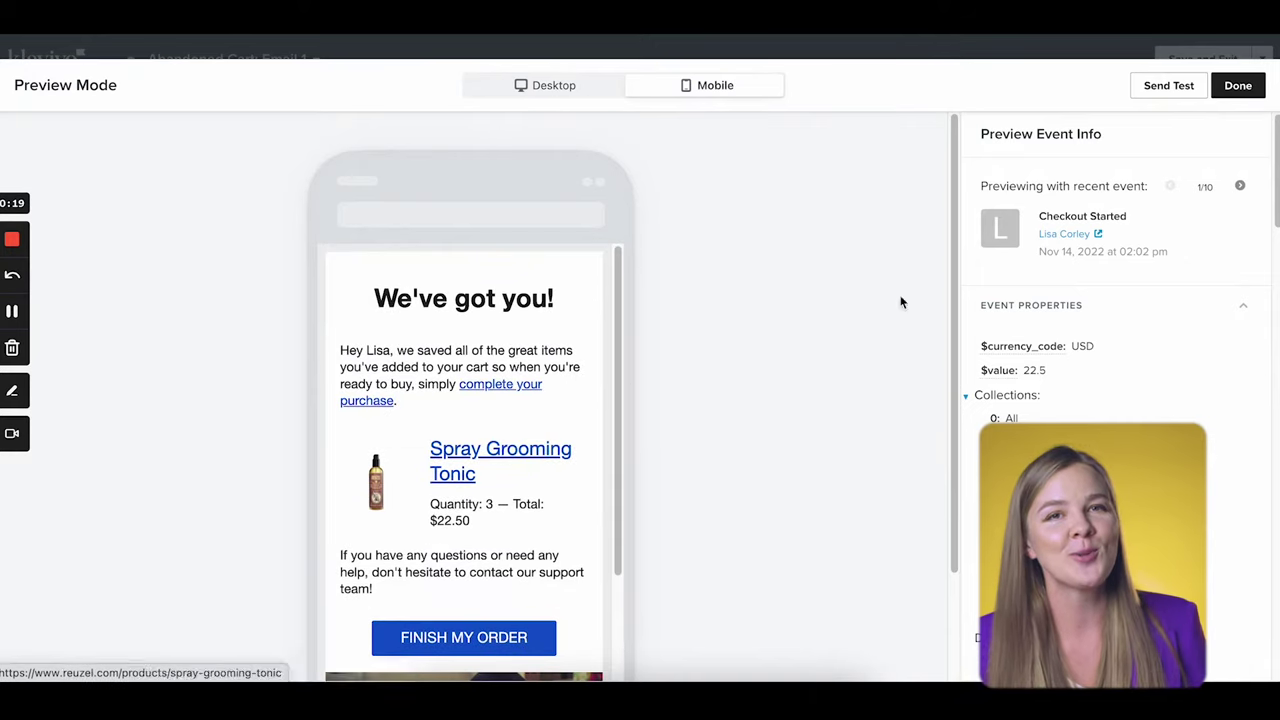
{"action": "left_click", "coordinate": [1238, 86]}
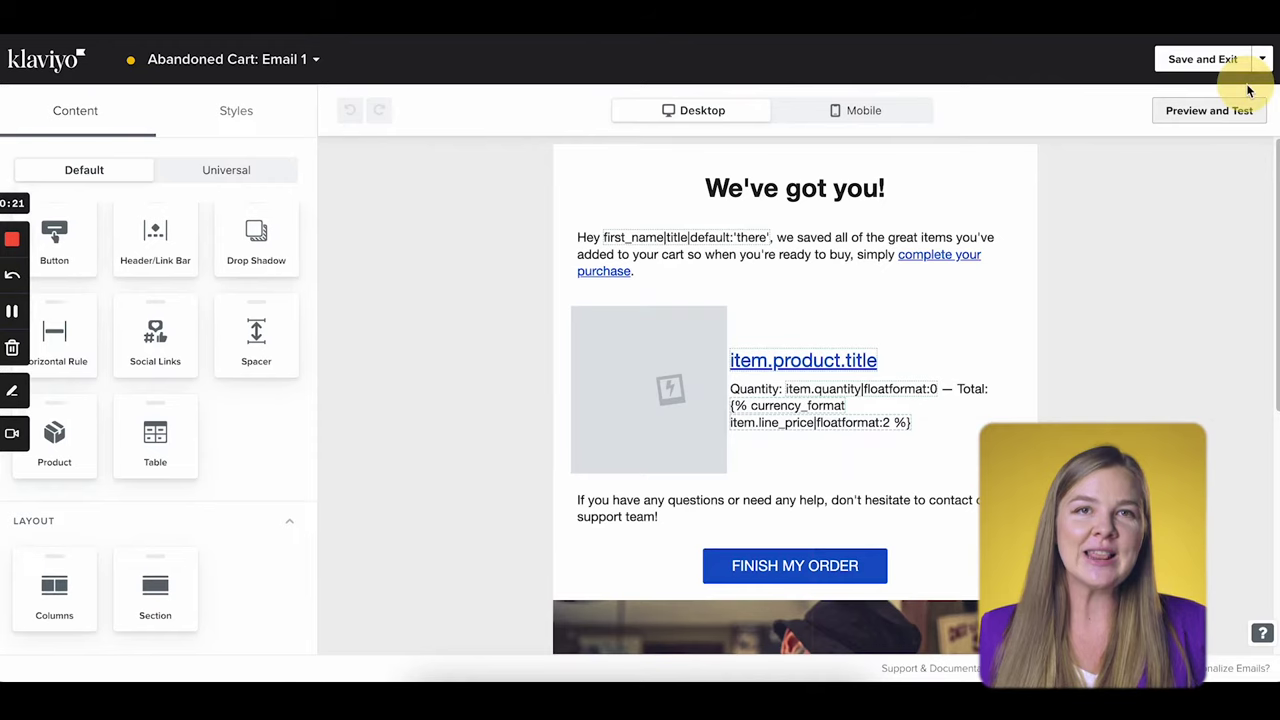
{"action": "left_click", "coordinate": [1191, 62]}
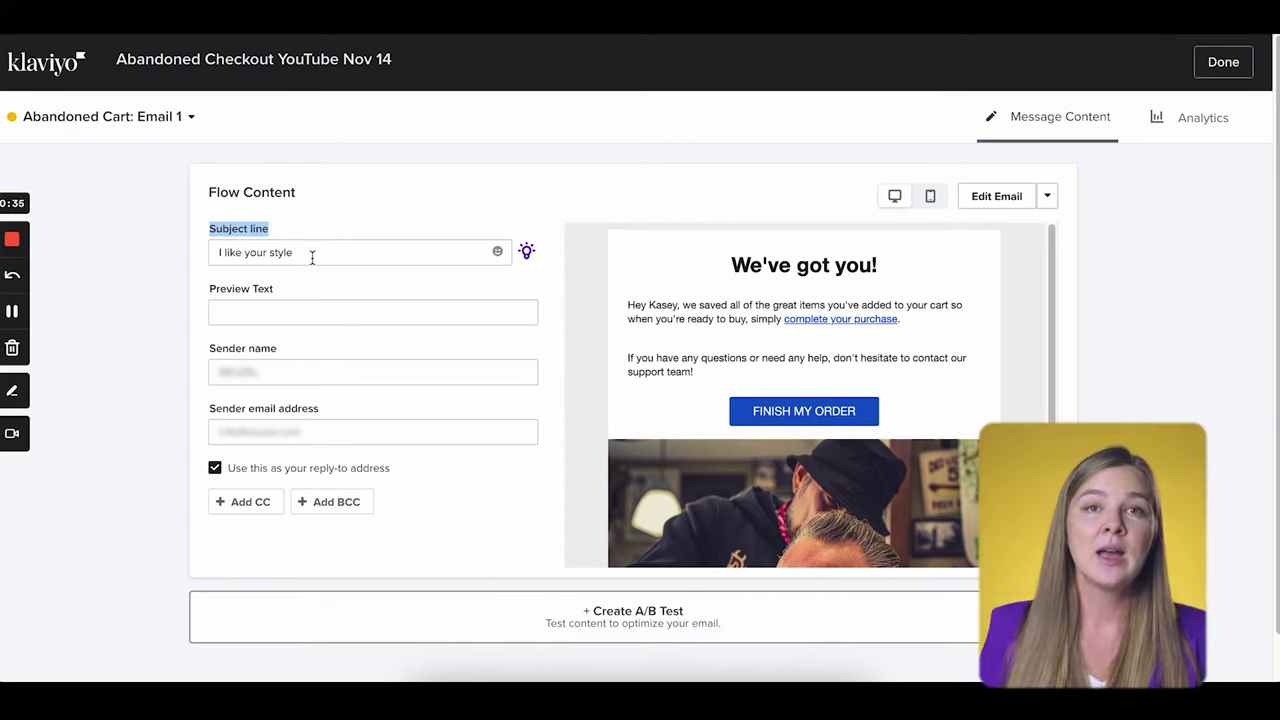
- Retype the email's subject line as "I like your style"
{"action": "left_click_drag", "start_coordinate": [314, 255], "coordinate": [157, 253]}
{"action": "key", "text": "BackSpace"}
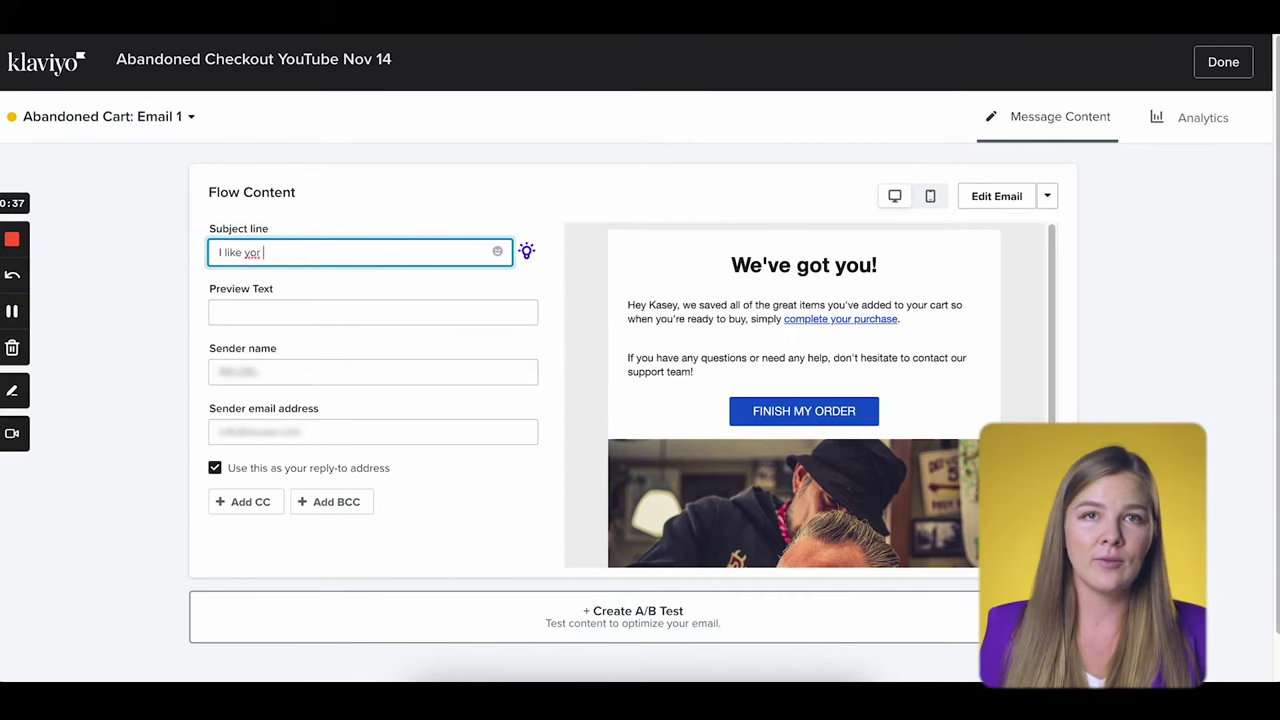
{"action": "type", "text": "I like your style"}
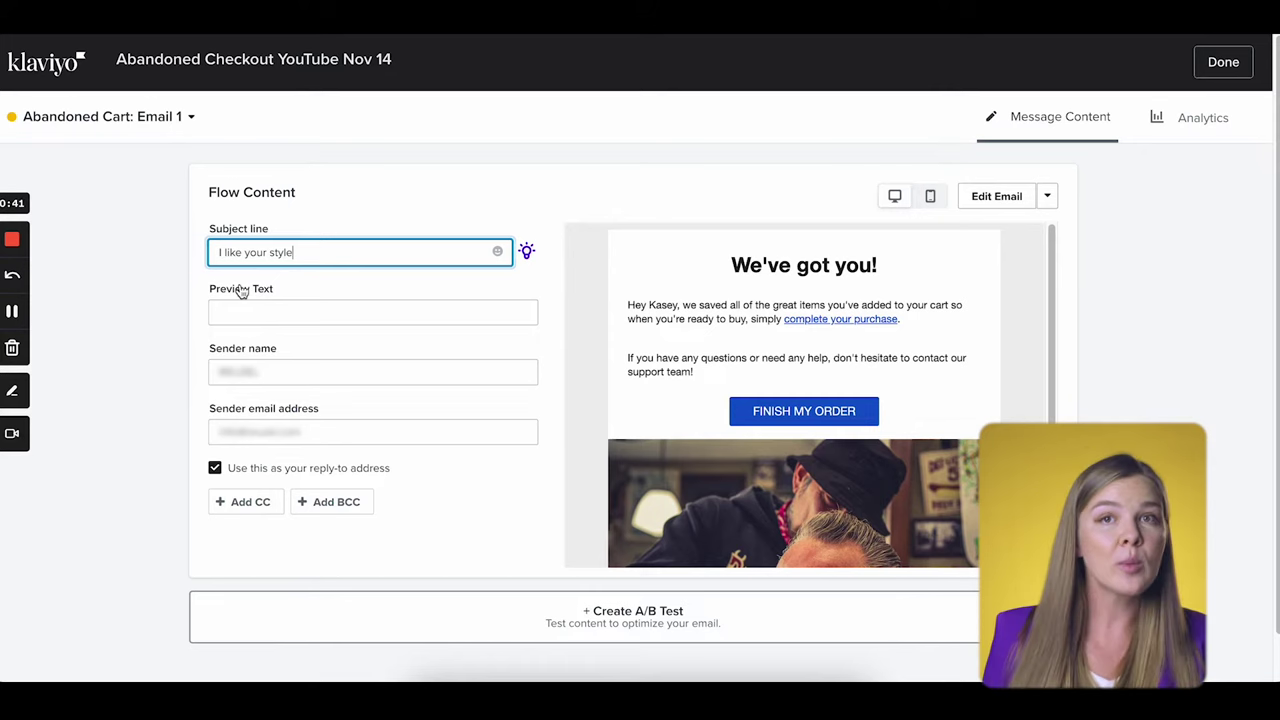
{"action": "left_click_drag", "start_coordinate": [214, 288], "coordinate": [286, 277]}
{"action": "left_click", "coordinate": [356, 184]}
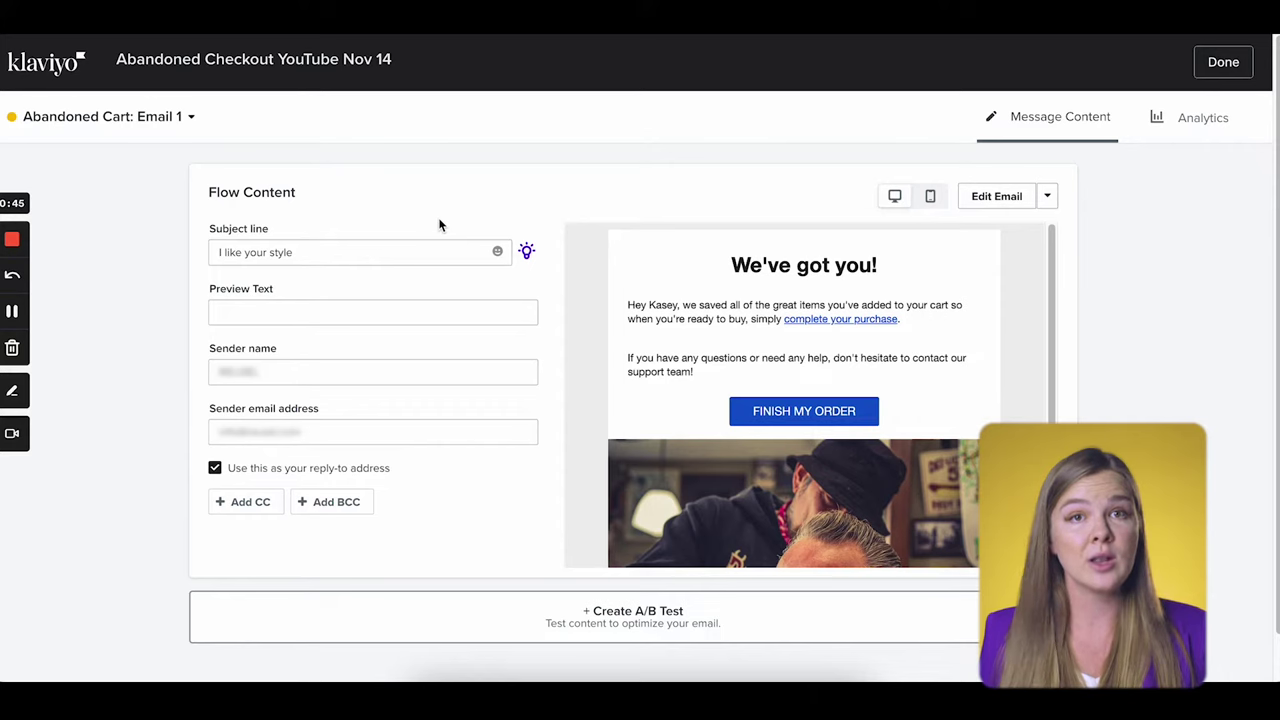
- Reopen the email's preview and copy the variable for the first entry under Items in the event properties
{"action": "left_click", "coordinate": [991, 200]}
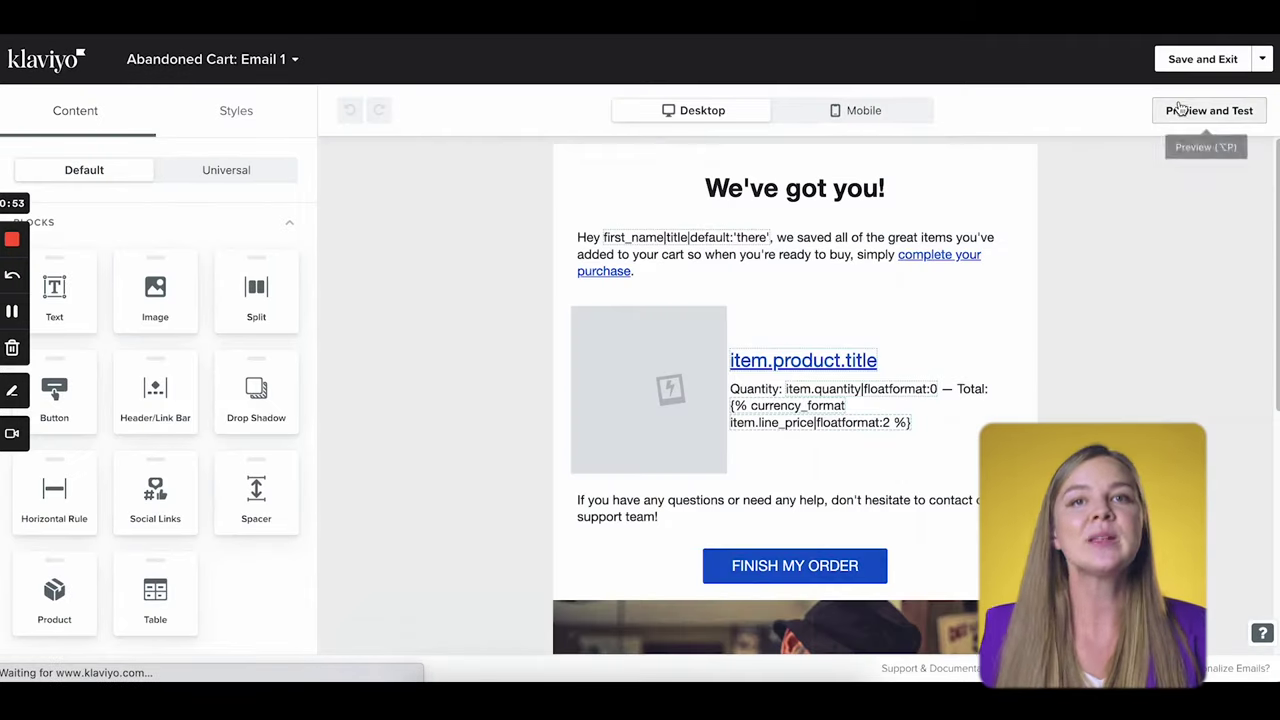
{"action": "left_click", "coordinate": [1180, 108]}
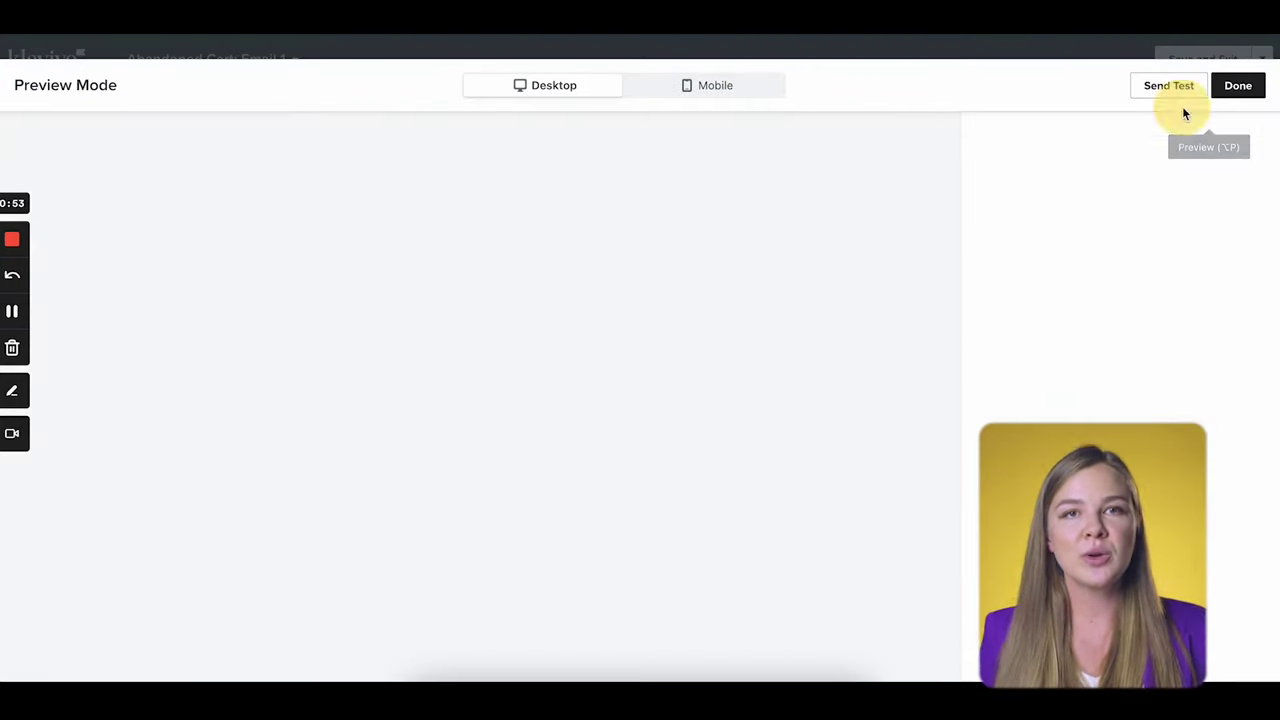
{"action": "scroll", "coordinate": [1100, 400], "scroll_direction": "down", "scroll_amount": 5}
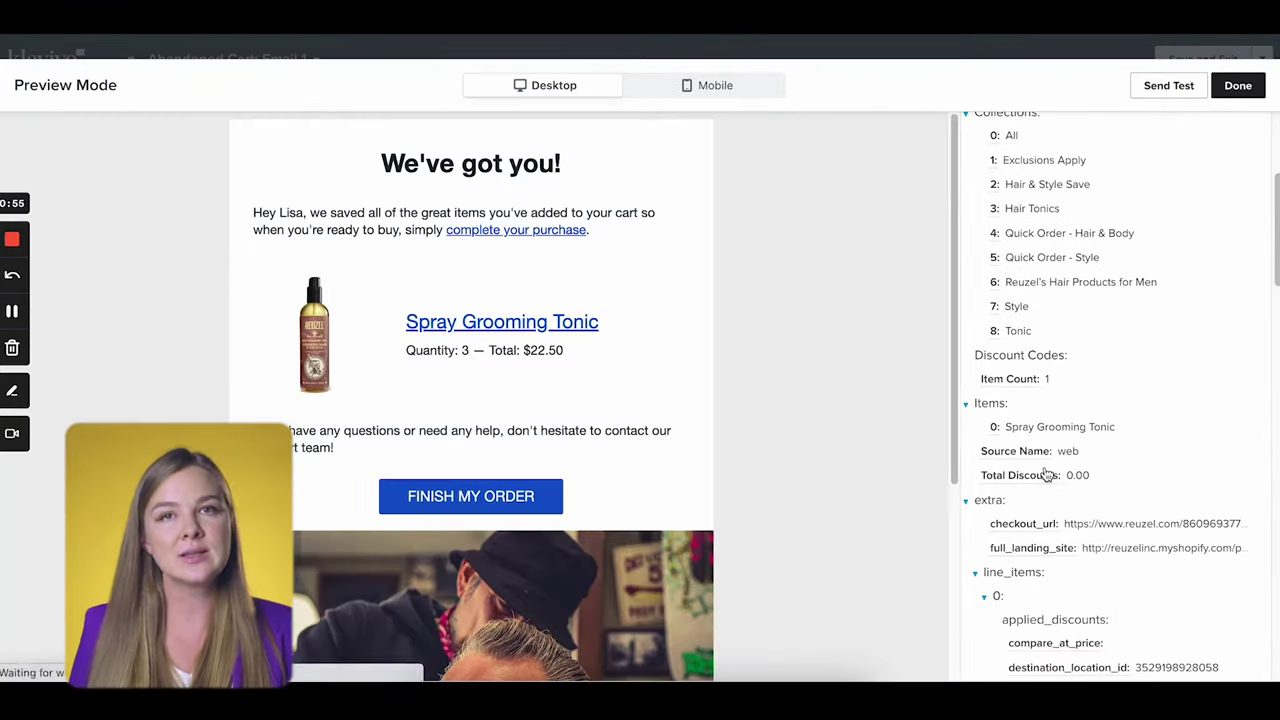
{"action": "left_click", "coordinate": [994, 428]}
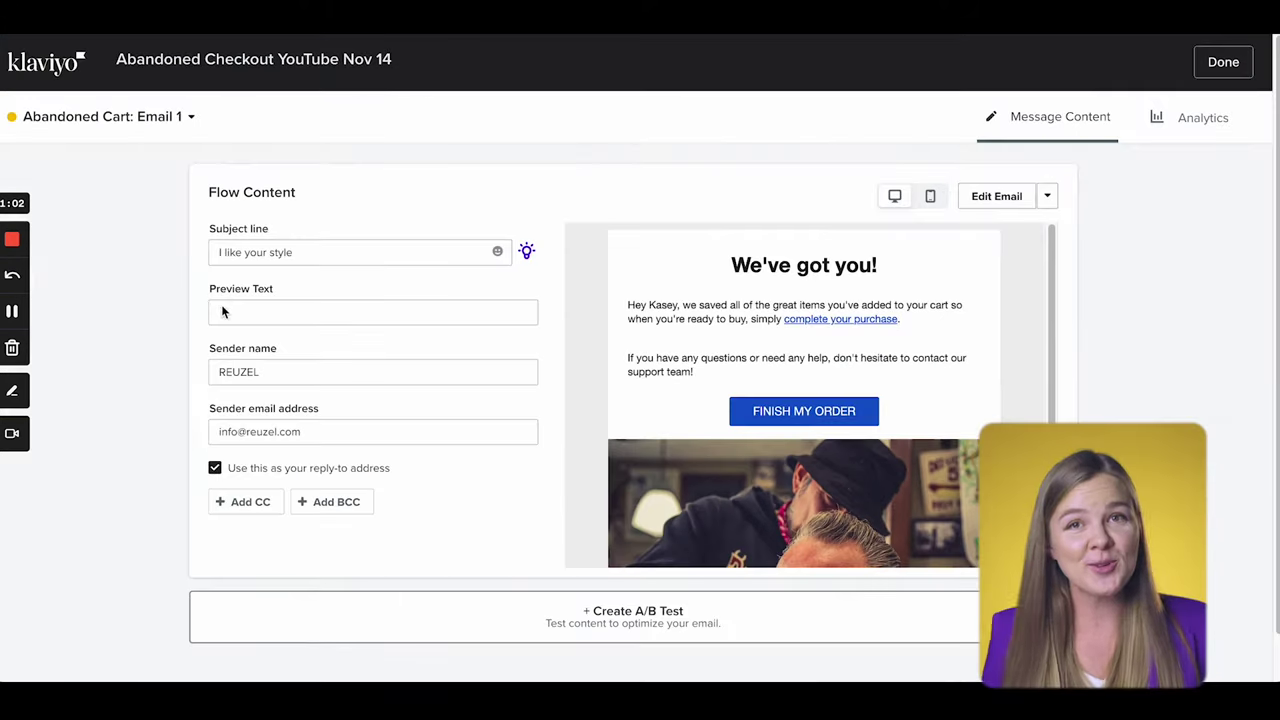
- Set the preview text of Email 1 to {{ event.Items.0 }}
{"action": "left_click", "coordinate": [222, 312]}
{"action": "key", "text": "ctrl+v"}
{"action": "left_click_drag", "start_coordinate": [320, 312], "coordinate": [180, 312]}
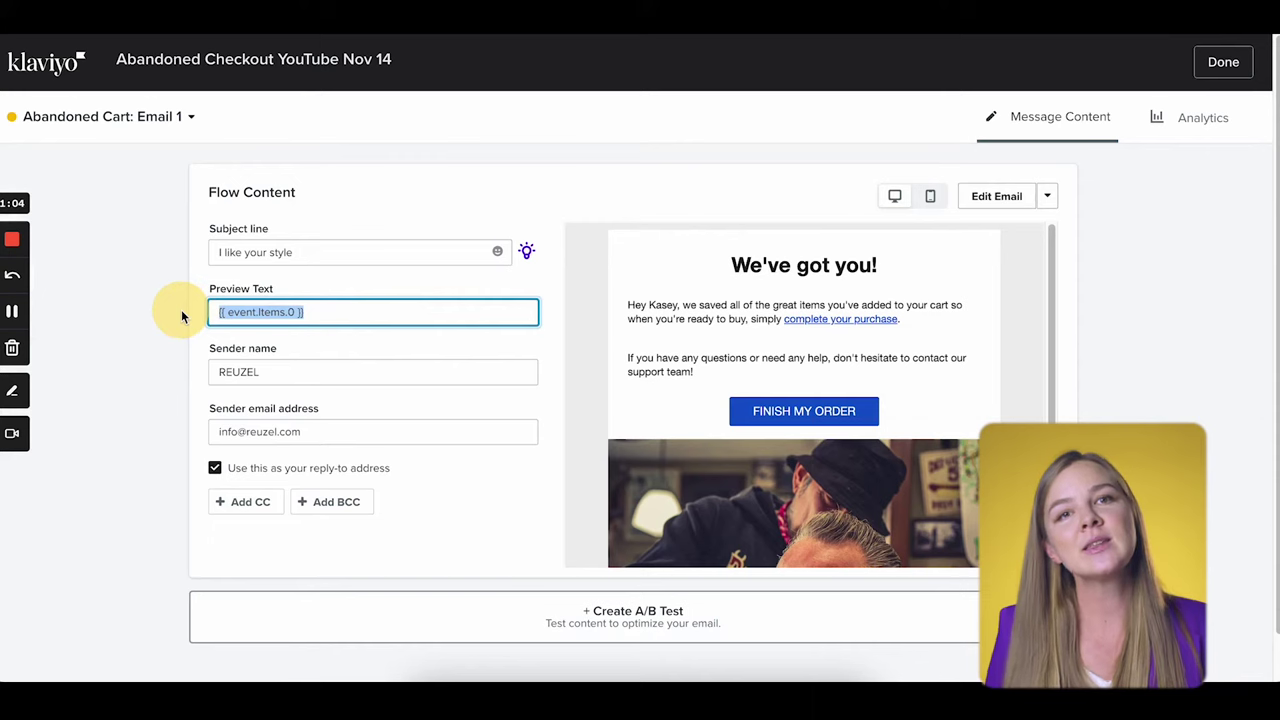
{"action": "left_click", "coordinate": [571, 191]}
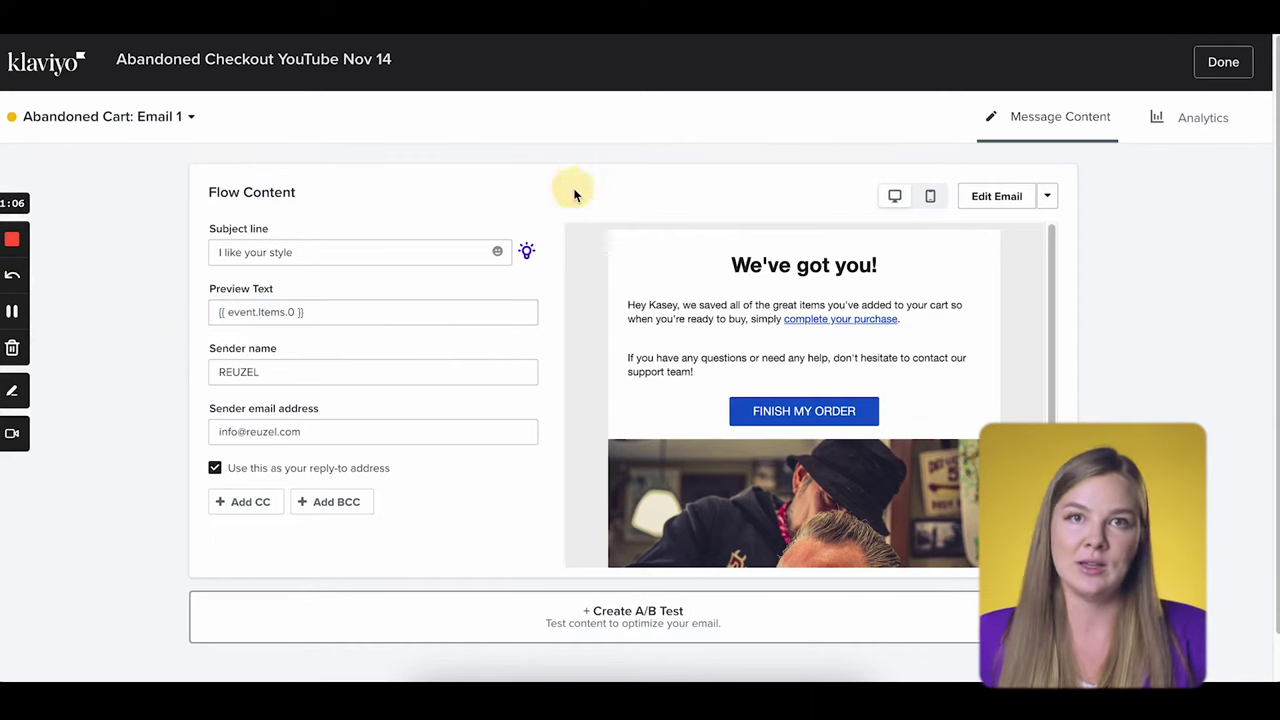
- View the full-page preview of Email 1, close it and return to the flow
{"action": "left_click", "coordinate": [1047, 200]}
{"action": "left_click", "coordinate": [1048, 200]}
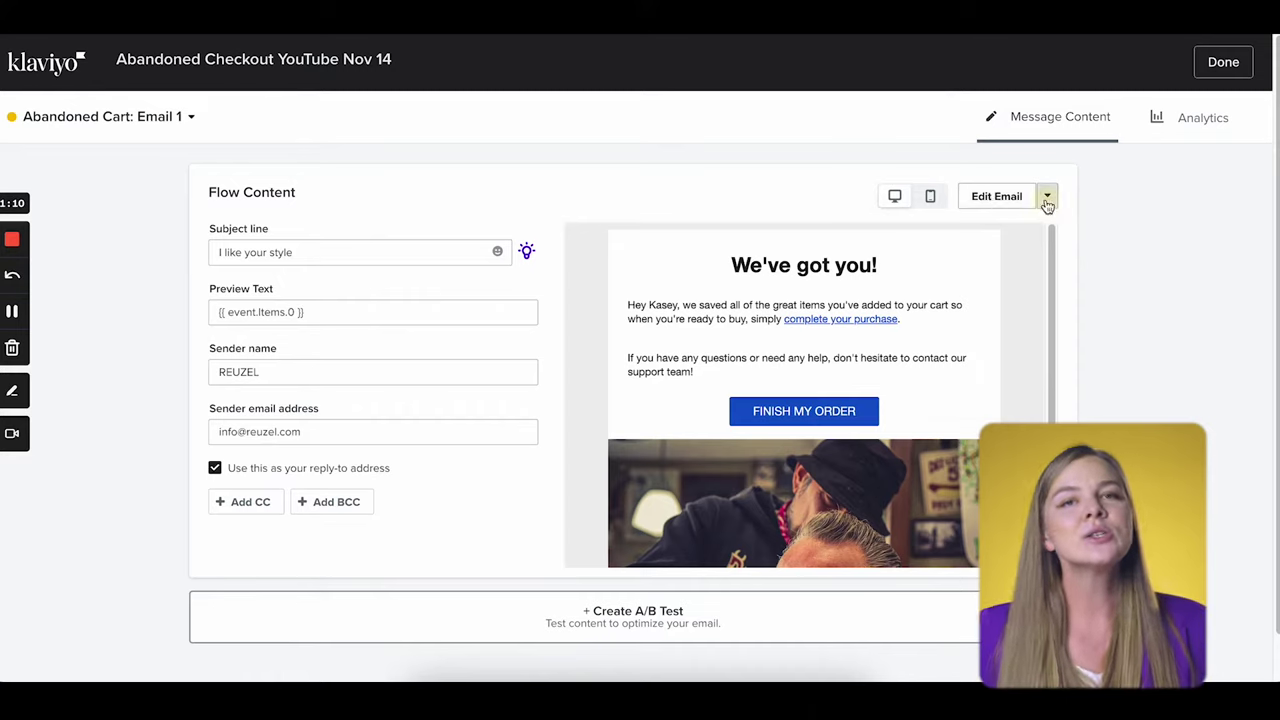
{"action": "left_click", "coordinate": [1048, 200]}
{"action": "left_click", "coordinate": [1014, 220]}
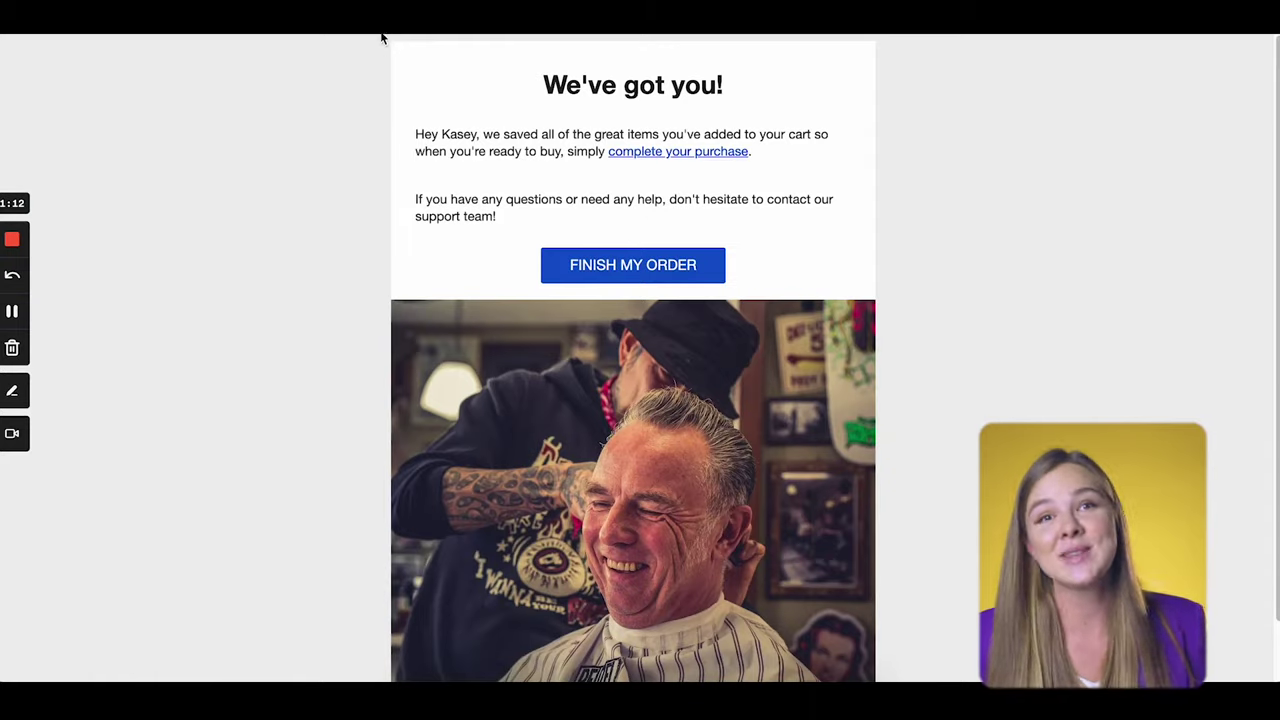
{"action": "key", "text": "Escape"}
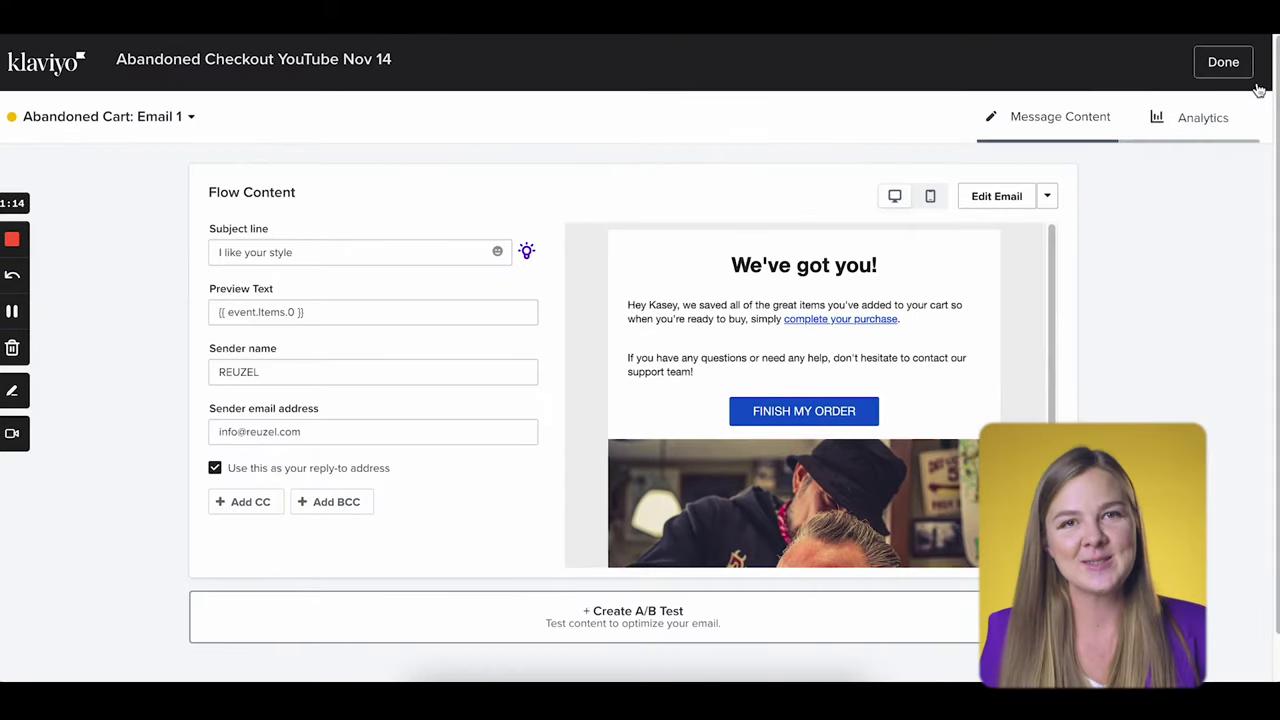
{"action": "left_click", "coordinate": [1221, 66]}
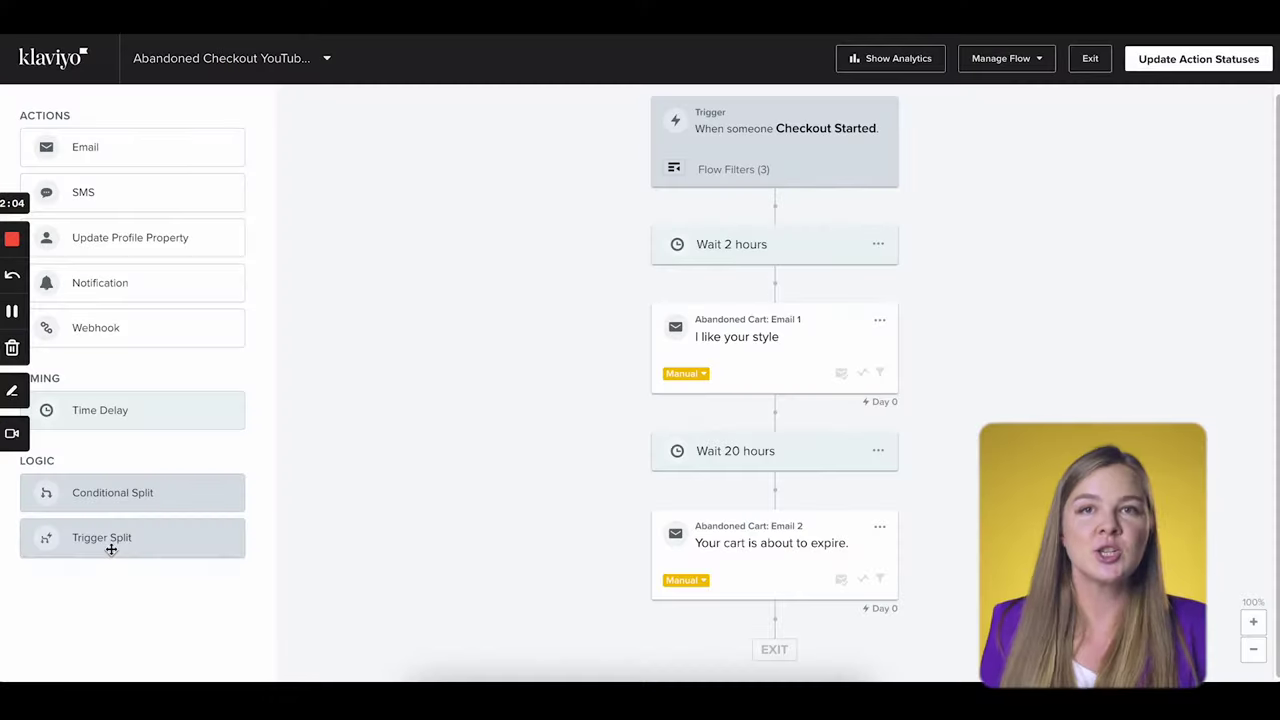
- Add a Trigger Split between the 20-hour wait and Email 2, with $value as its dimension
{"action": "left_click_drag", "start_coordinate": [109, 549], "coordinate": [753, 557]}
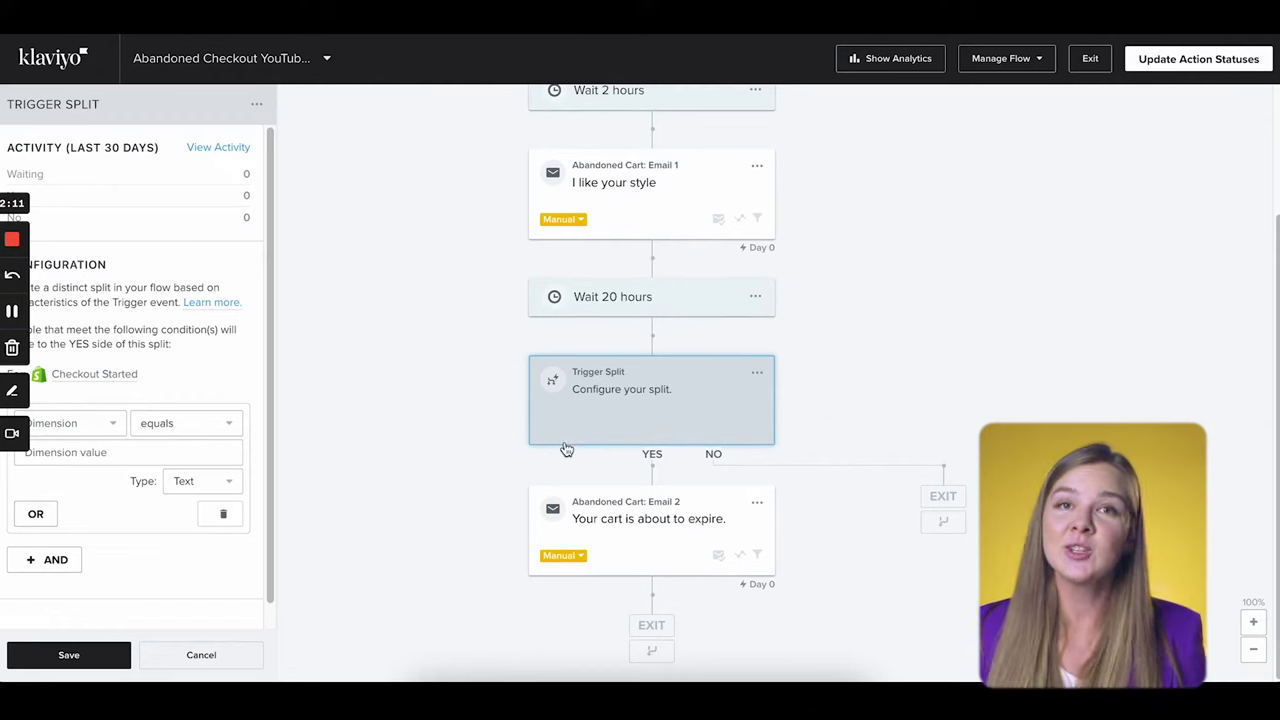
{"action": "left_click", "coordinate": [82, 433]}
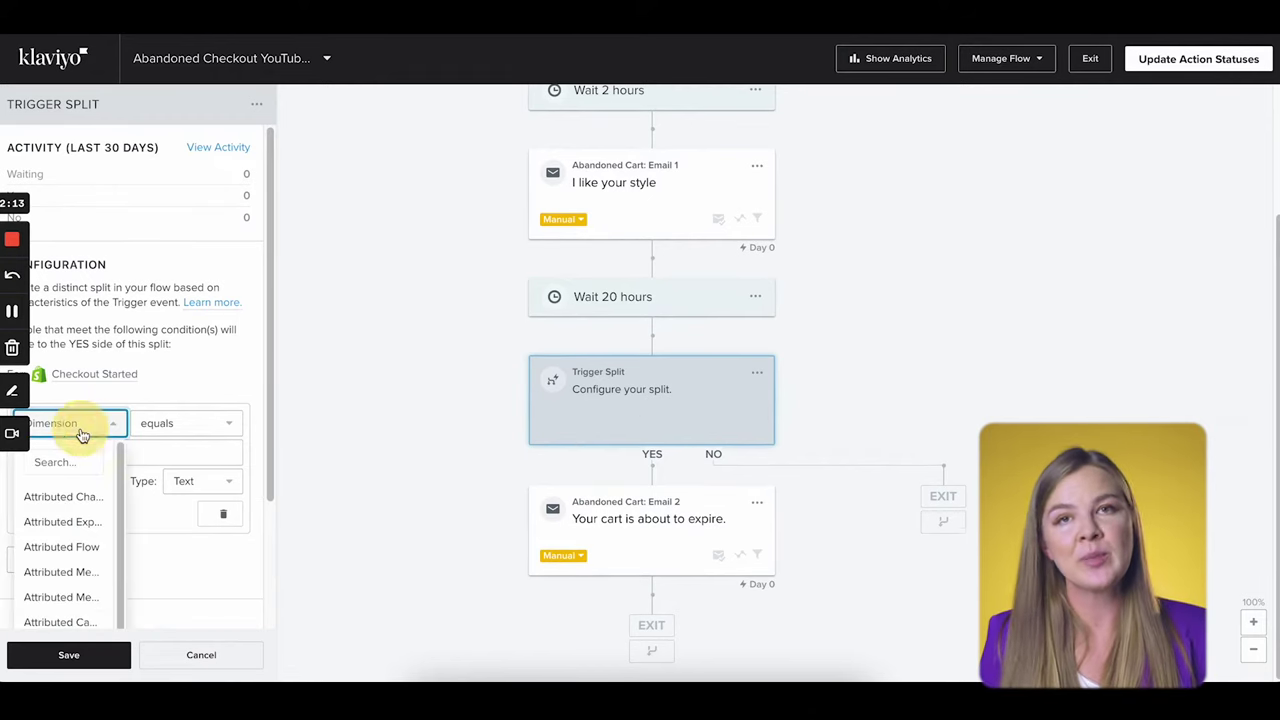
{"action": "left_click", "coordinate": [70, 458]}
{"action": "type", "text": "val"}
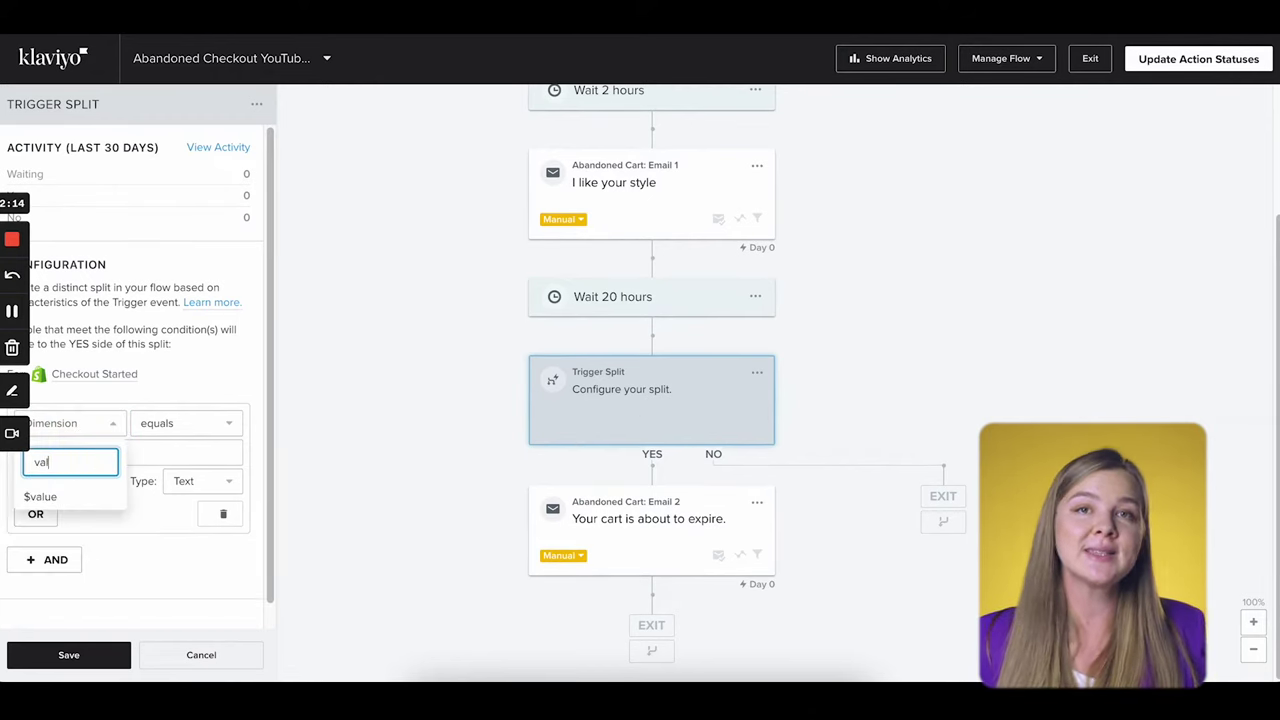
{"action": "type", "text": "u"}
{"action": "left_click", "coordinate": [88, 500]}
- Set the trigger split's condition to "is less than" 50 and save it
{"action": "left_click", "coordinate": [193, 434]}
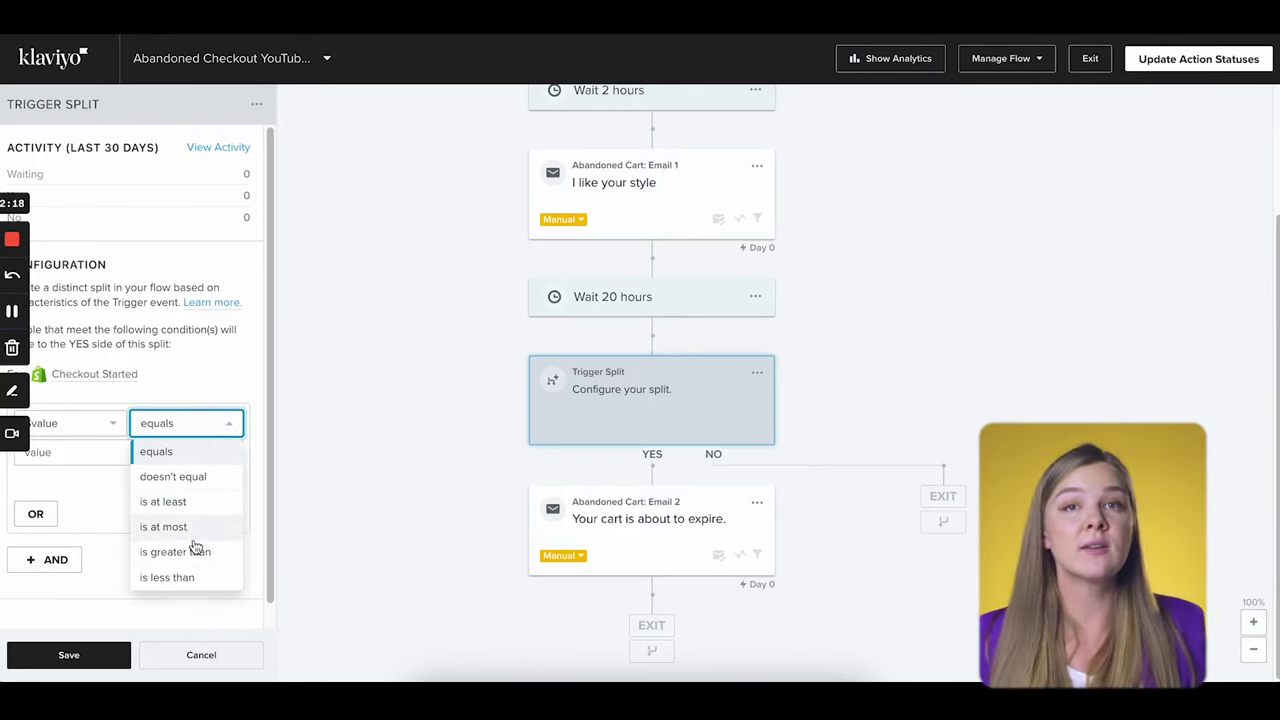
{"action": "left_click", "coordinate": [195, 580]}
{"action": "left_click", "coordinate": [105, 454]}
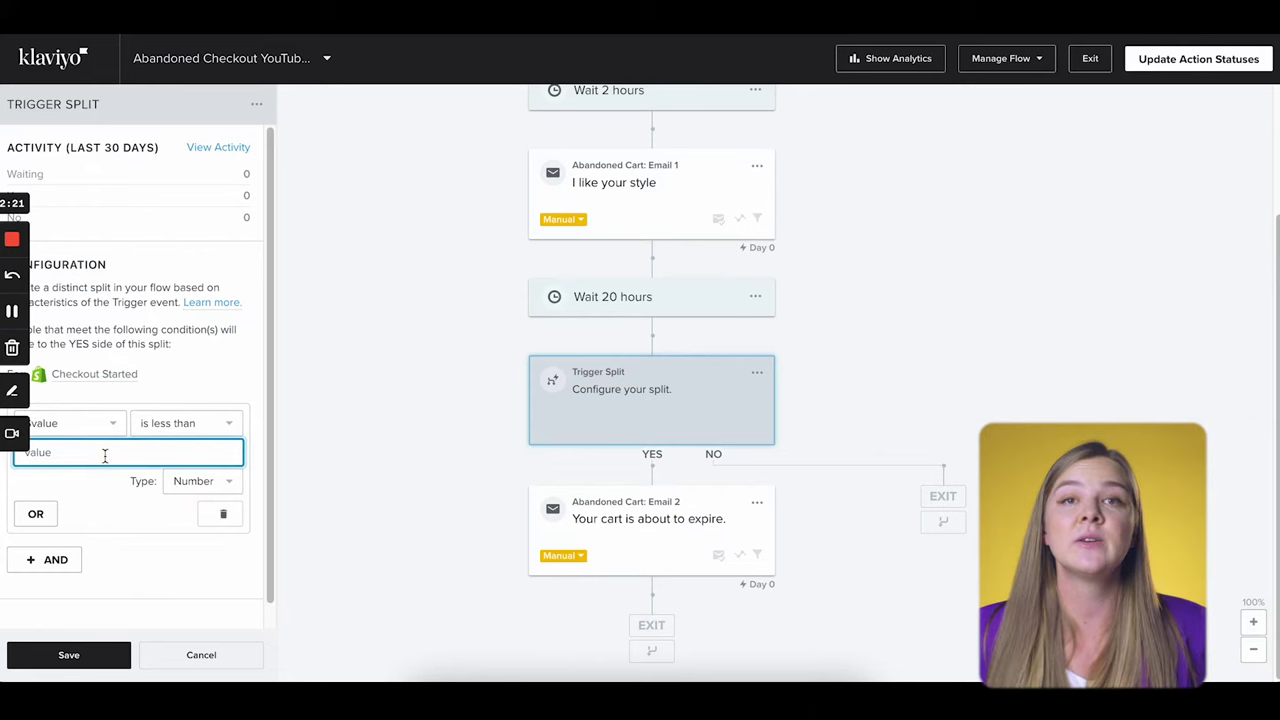
{"action": "type", "text": "50"}
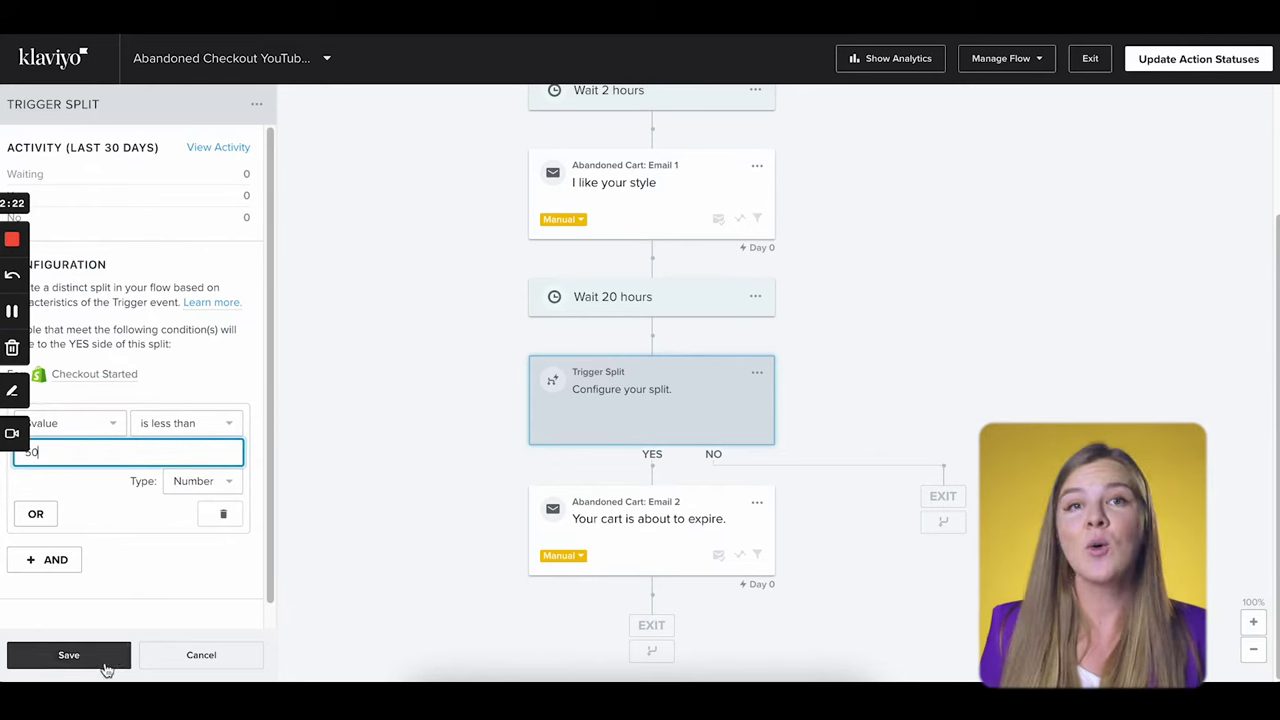
{"action": "left_click", "coordinate": [105, 658]}
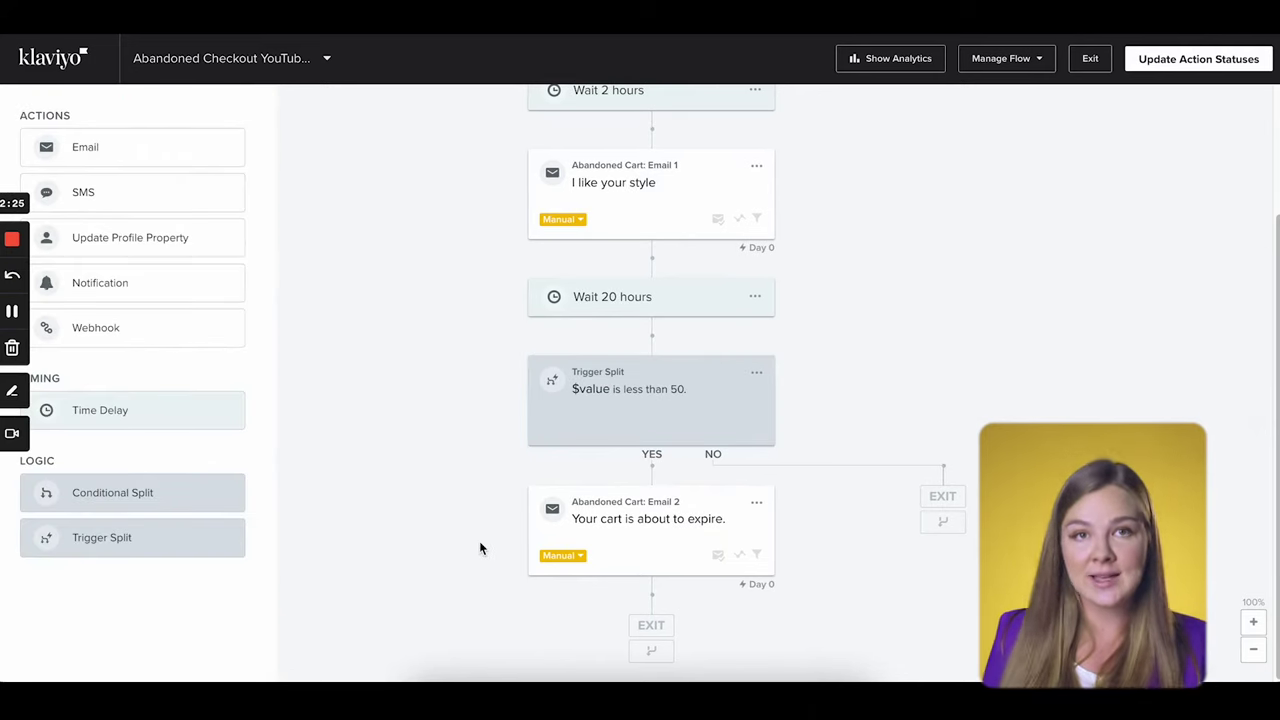
- Rename the copied email on the split's NO branch as "Abandoned Cart: Email 2 - High Value"
{"action": "left_click", "coordinate": [710, 457]}
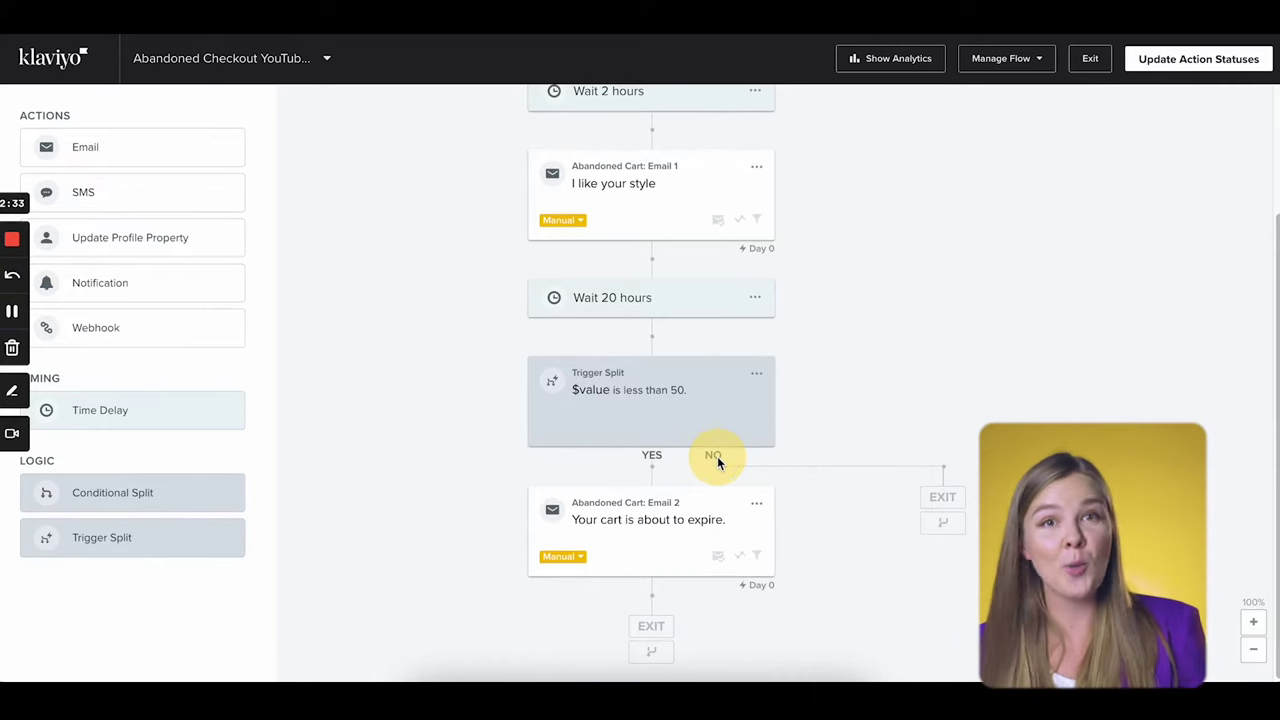
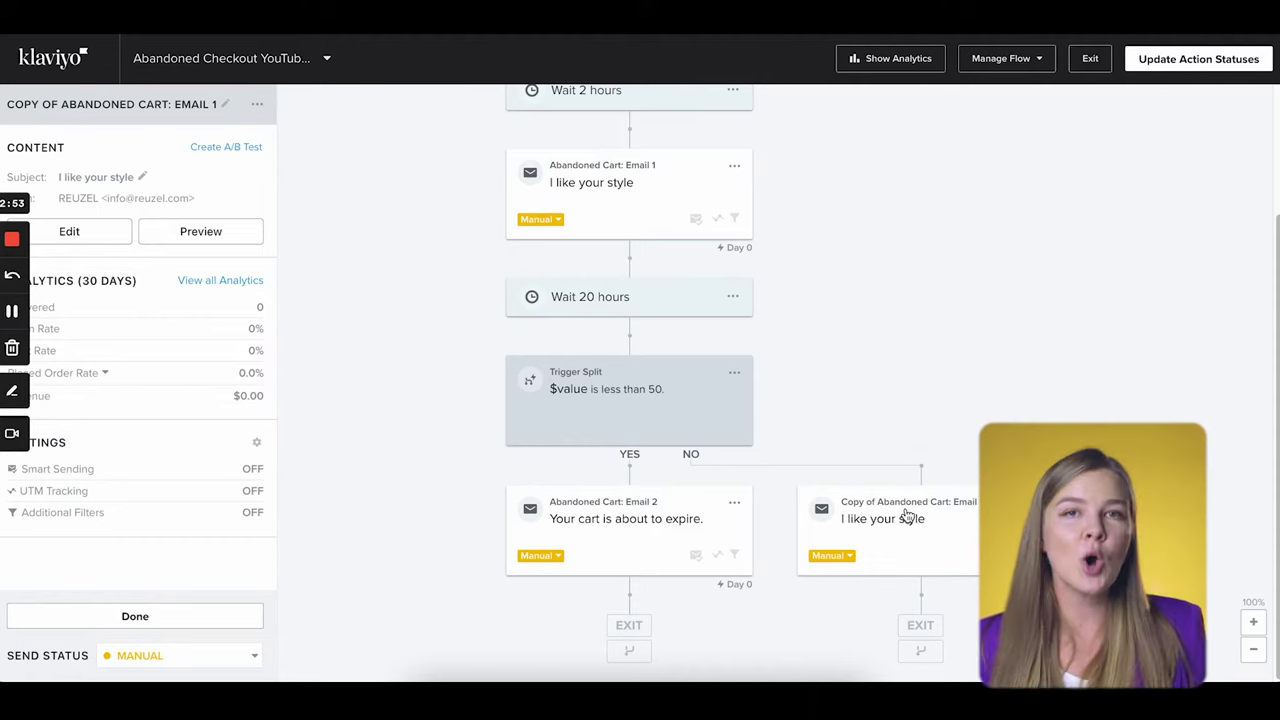
{"action": "left_click", "coordinate": [897, 513]}
{"action": "left_click_drag", "start_coordinate": [16, 107], "coordinate": [166, 106]}
{"action": "left_click", "coordinate": [225, 104]}
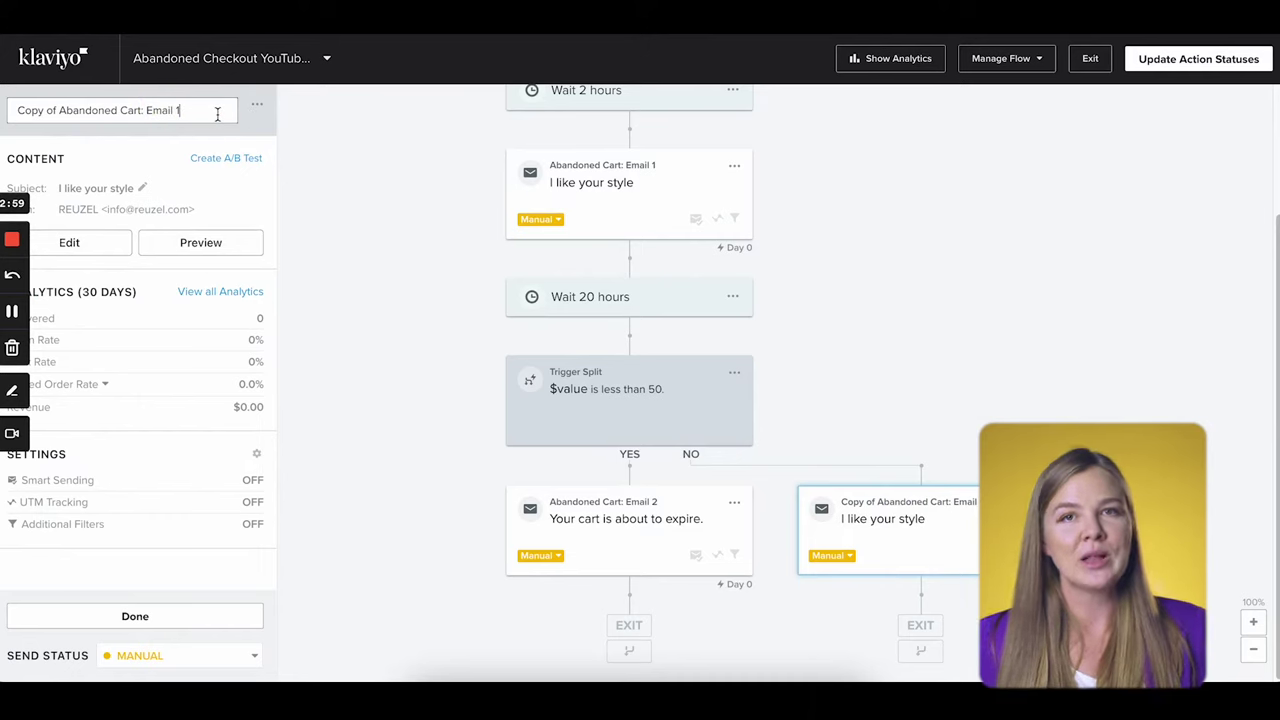
{"action": "type", "text": "- High Value"}
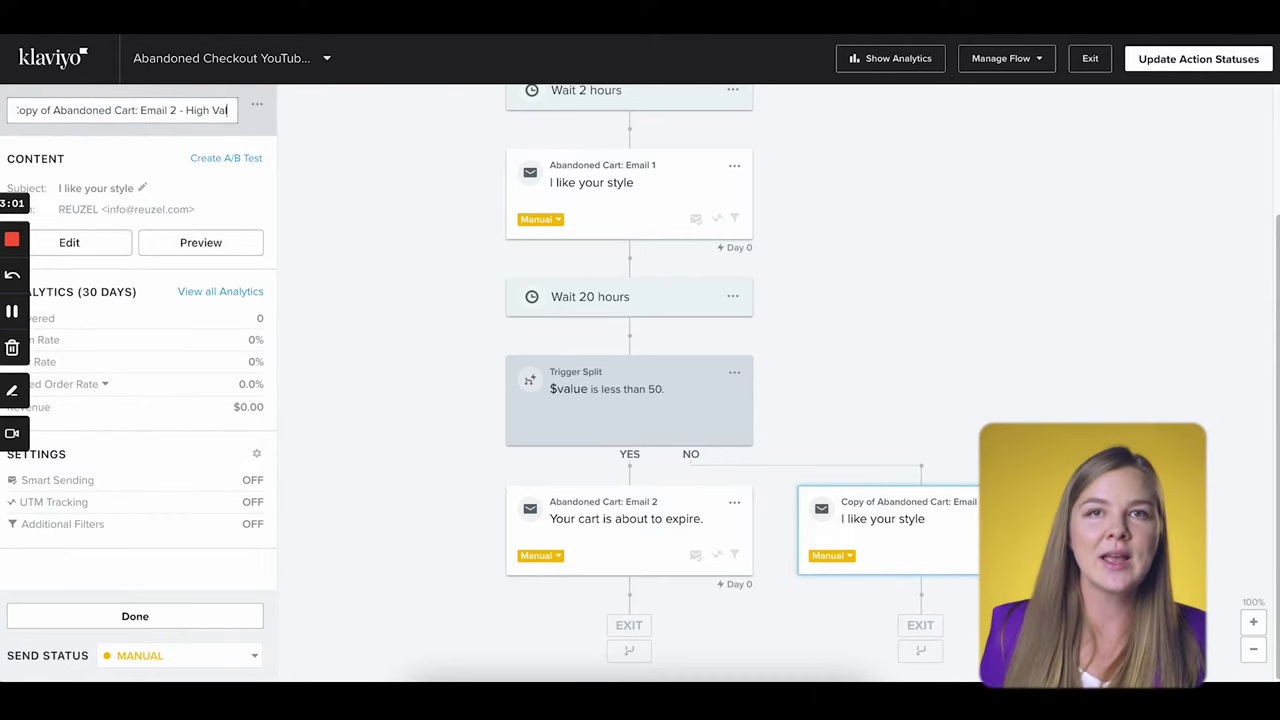
{"action": "left_click_drag", "start_coordinate": [41, 112], "coordinate": [6, 108]}
{"action": "key", "text": "BackSpace"}
{"action": "key", "text": "Return"}
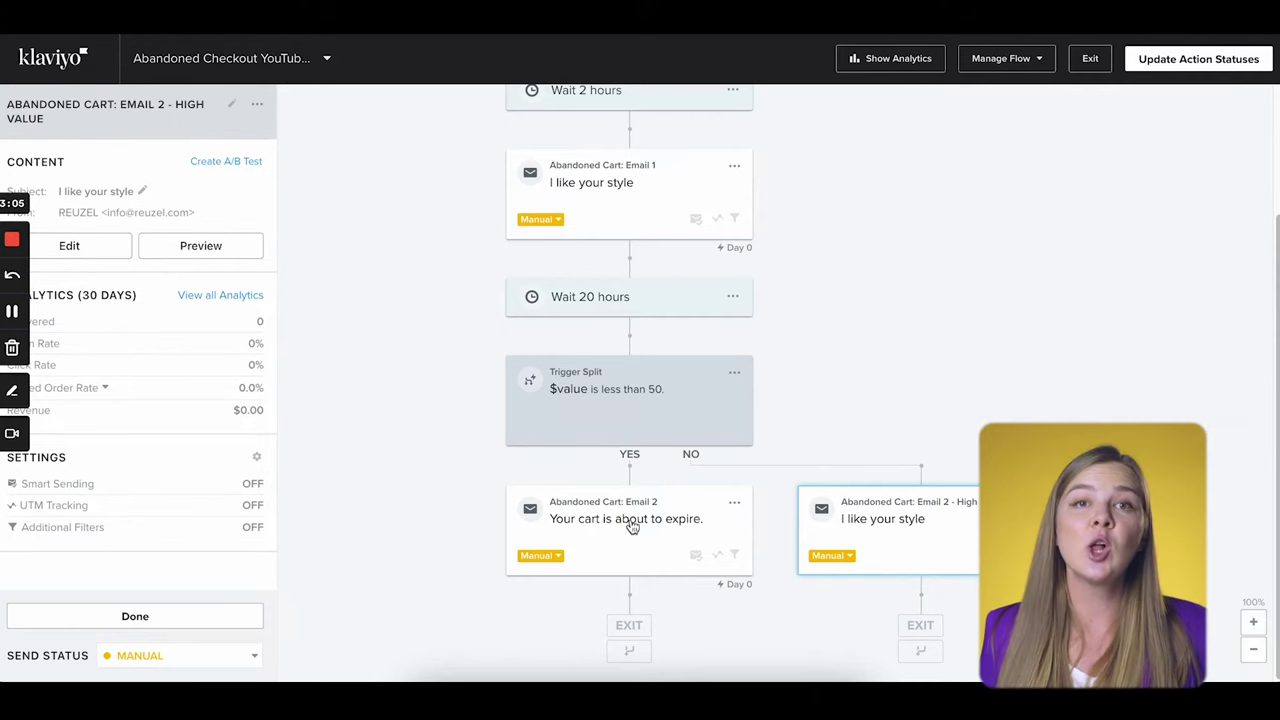
- Rename the email on the trigger split's YES branch as "Abandoned Cart: Email 2 - Low Value" and close its details
{"action": "left_click", "coordinate": [632, 527]}
{"action": "left_click", "coordinate": [173, 104]}
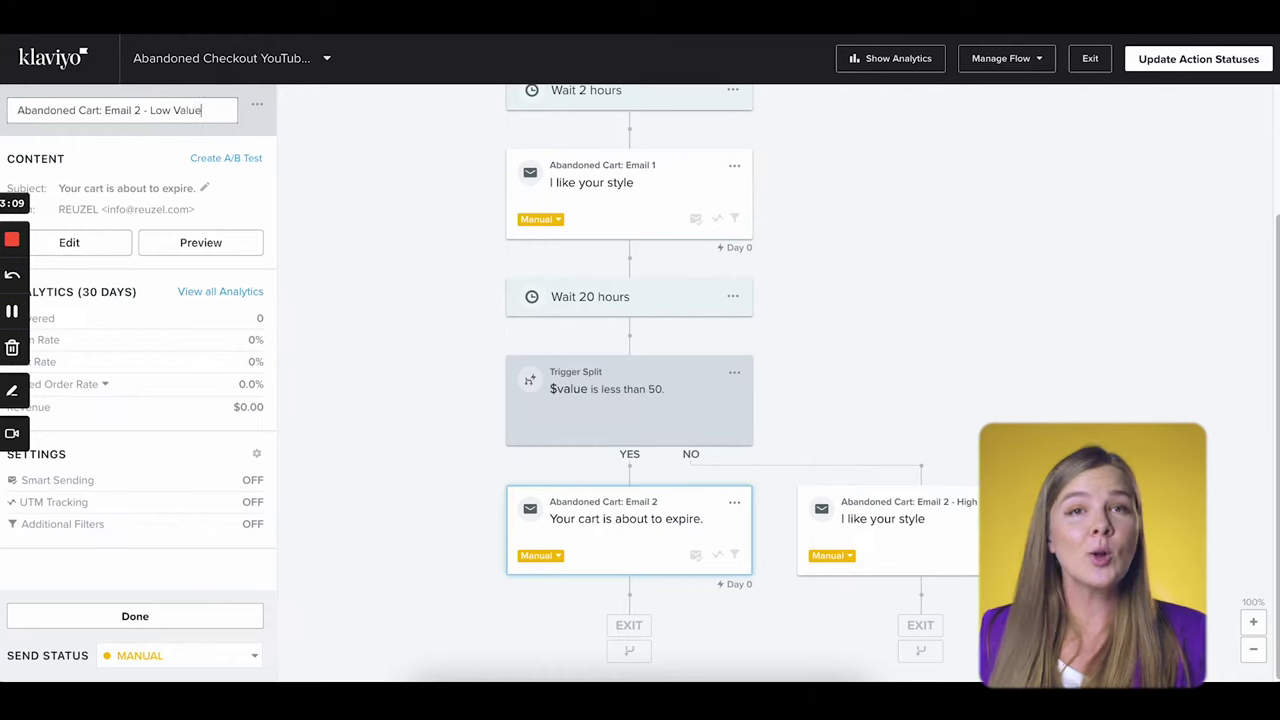
{"action": "key", "text": "Return"}
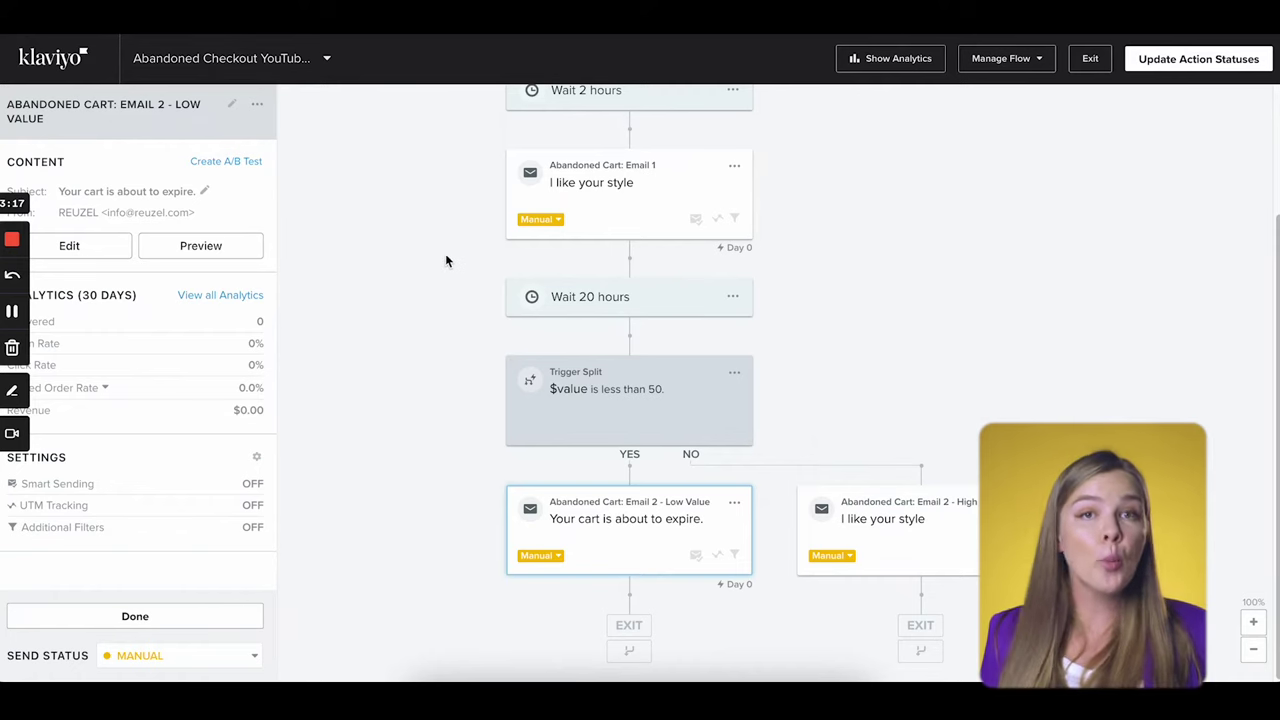
{"action": "triple_click", "coordinate": [60, 116]}
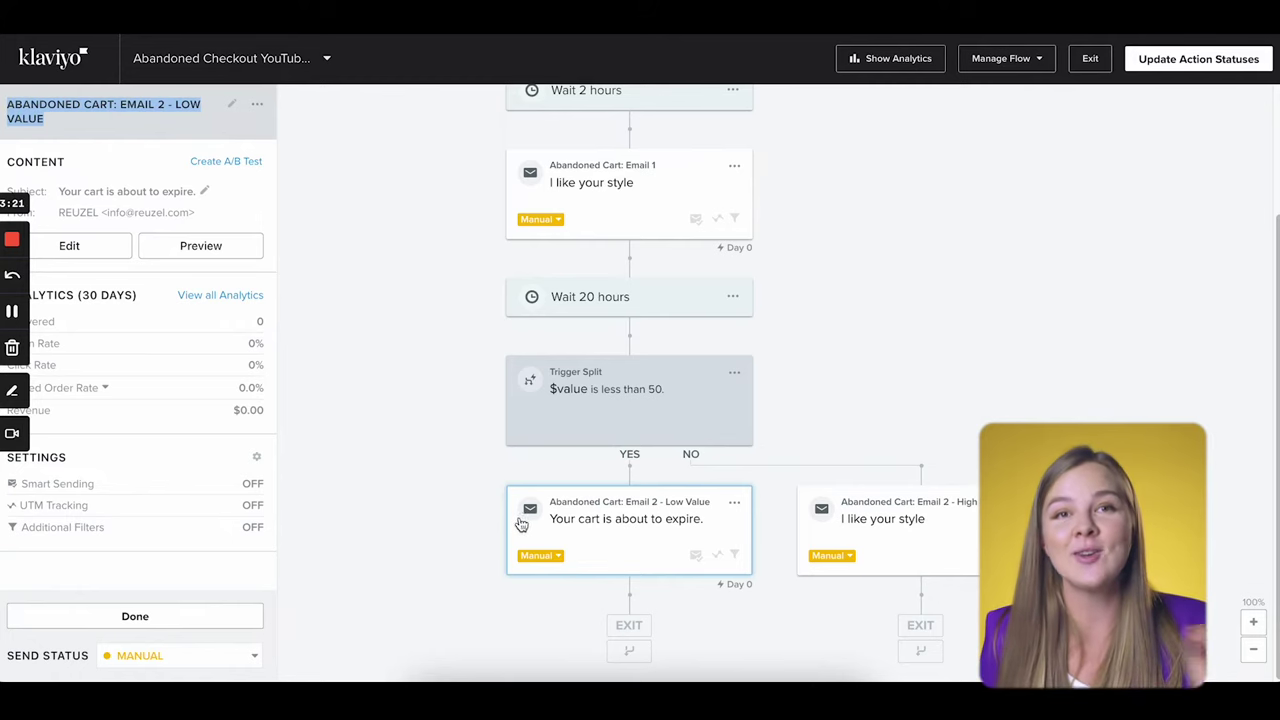
{"action": "left_click", "coordinate": [482, 508]}
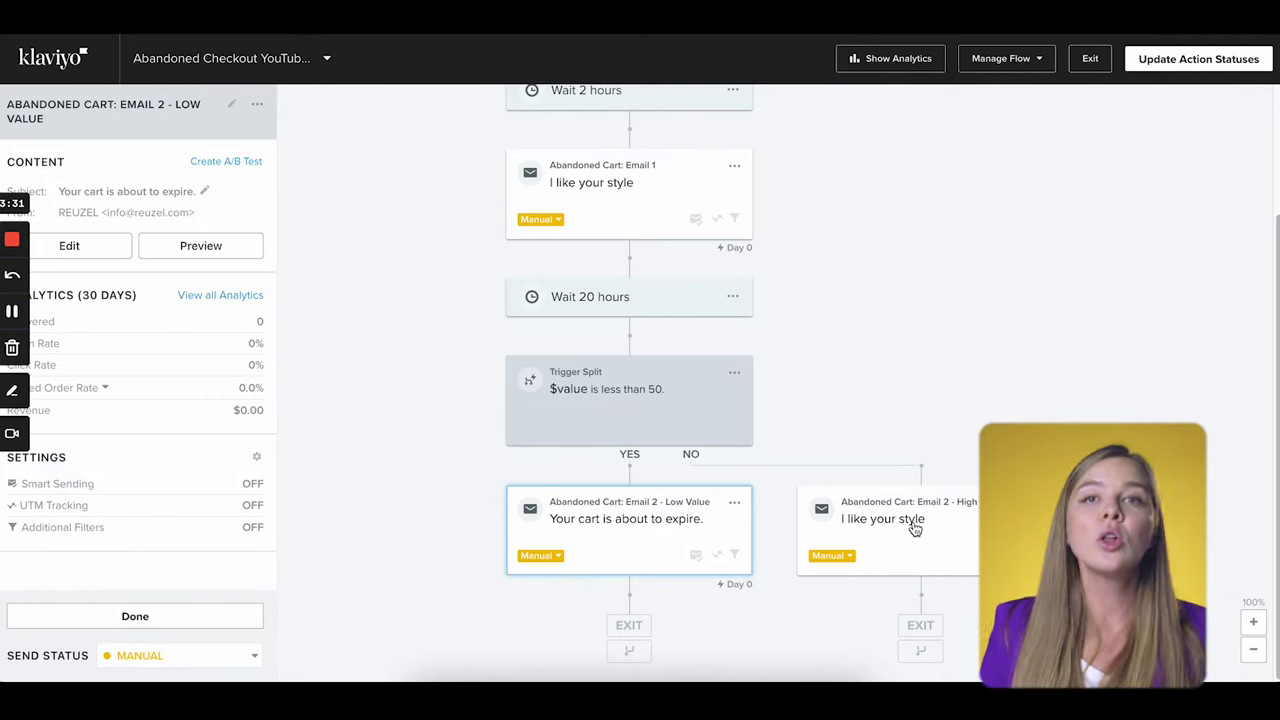
{"action": "left_click", "coordinate": [177, 618]}
- Add a further email below the Low Value email and another below the High Value email
{"action": "left_click_drag", "start_coordinate": [117, 157], "coordinate": [600, 571]}
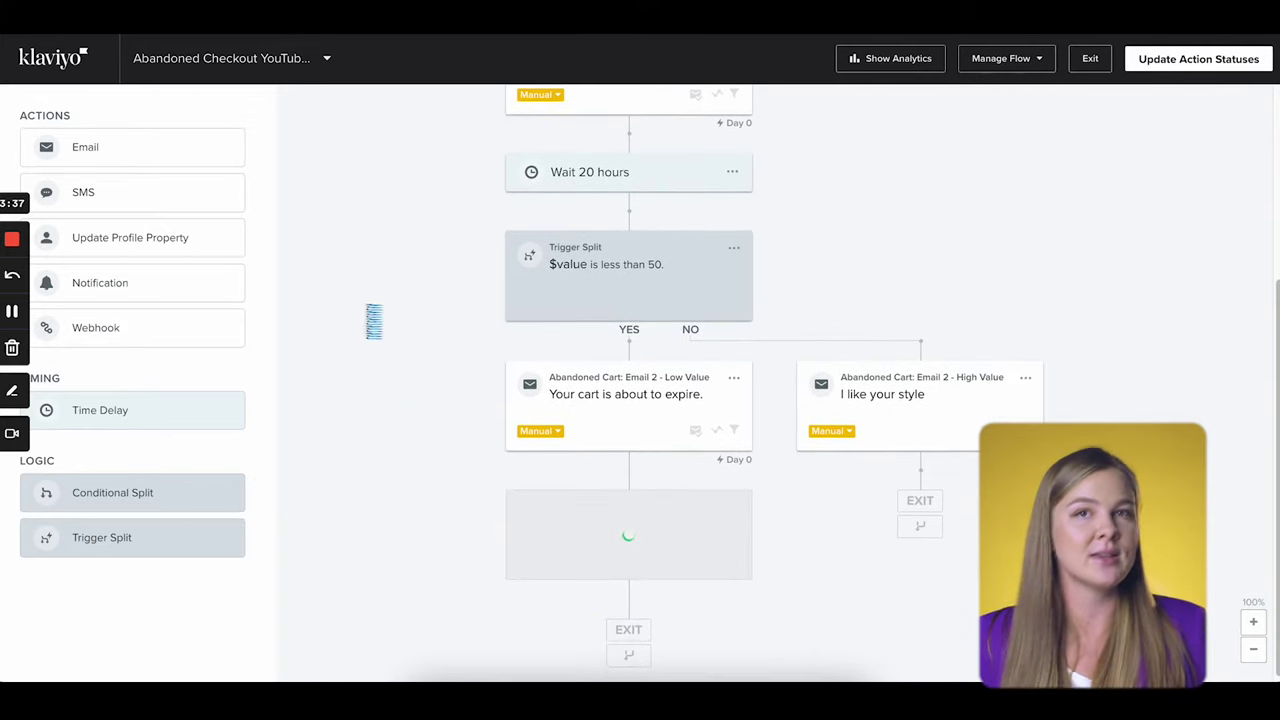
{"action": "left_click_drag", "start_coordinate": [125, 160], "coordinate": [893, 505]}
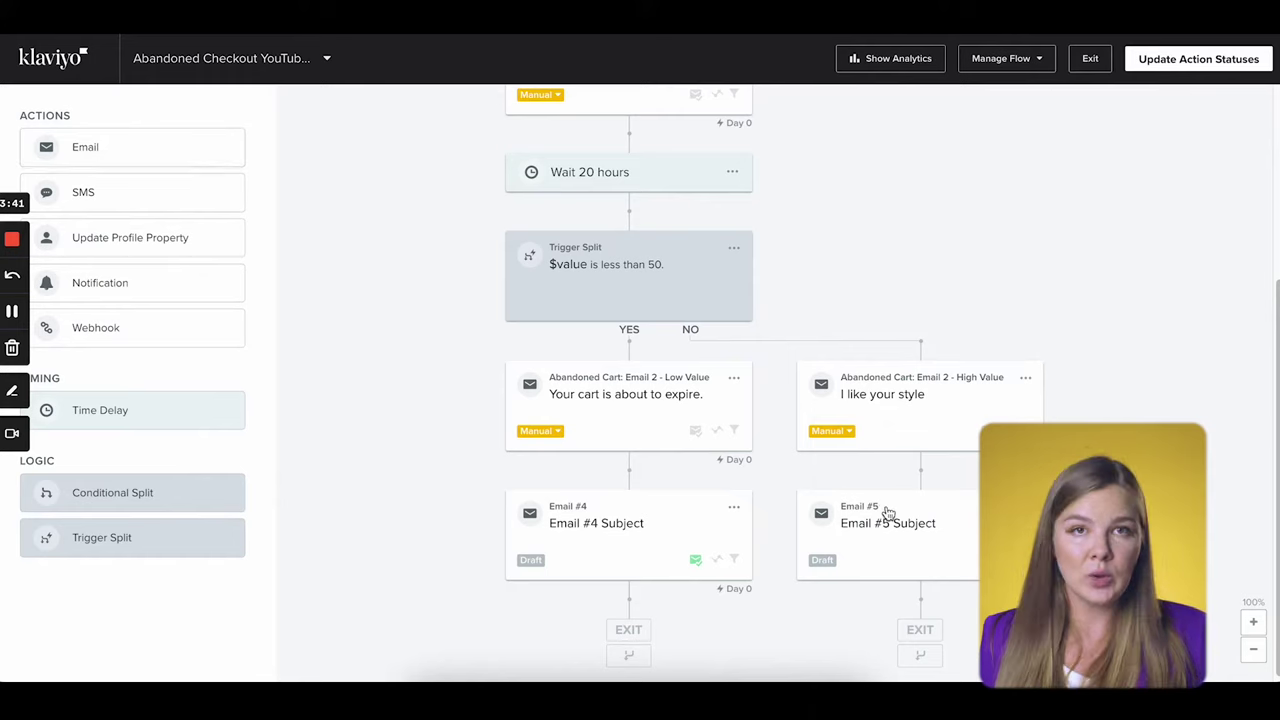
{"action": "left_click", "coordinate": [657, 418]}
{"action": "left_click", "coordinate": [916, 410]}
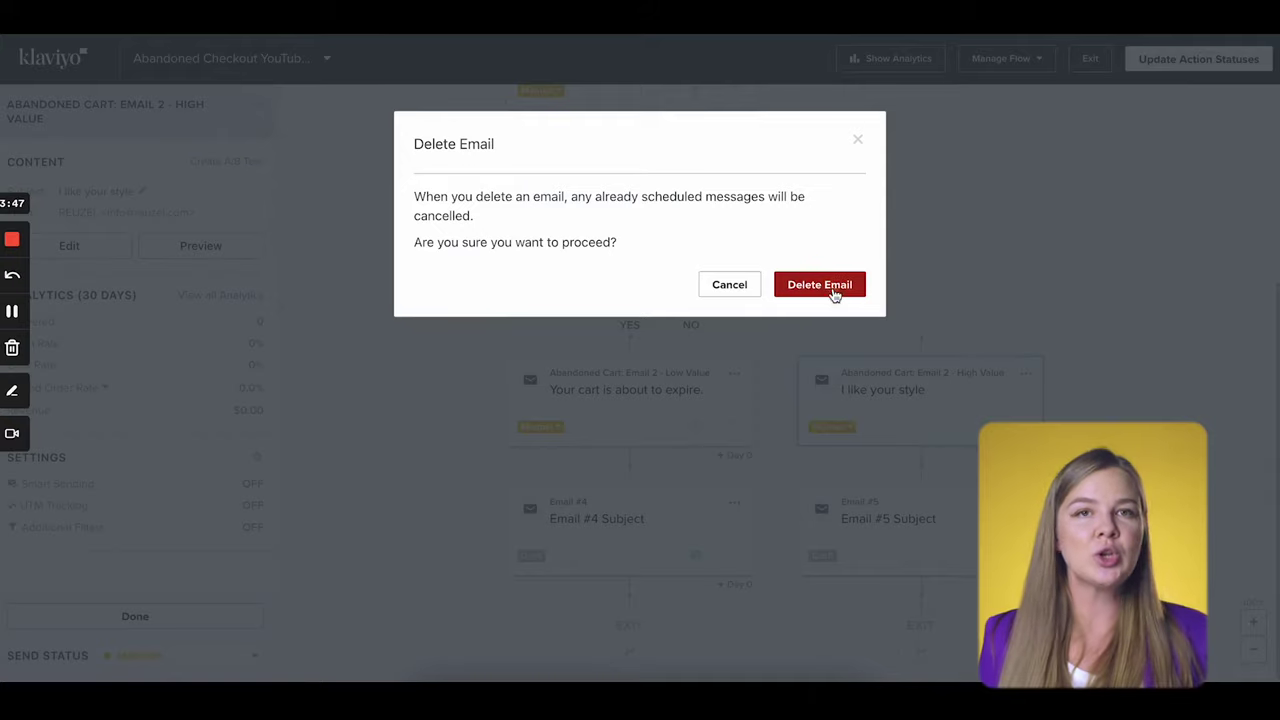
- Delete the two draft emails placed below the Low Value and High Value emails
{"action": "left_click", "coordinate": [831, 290]}
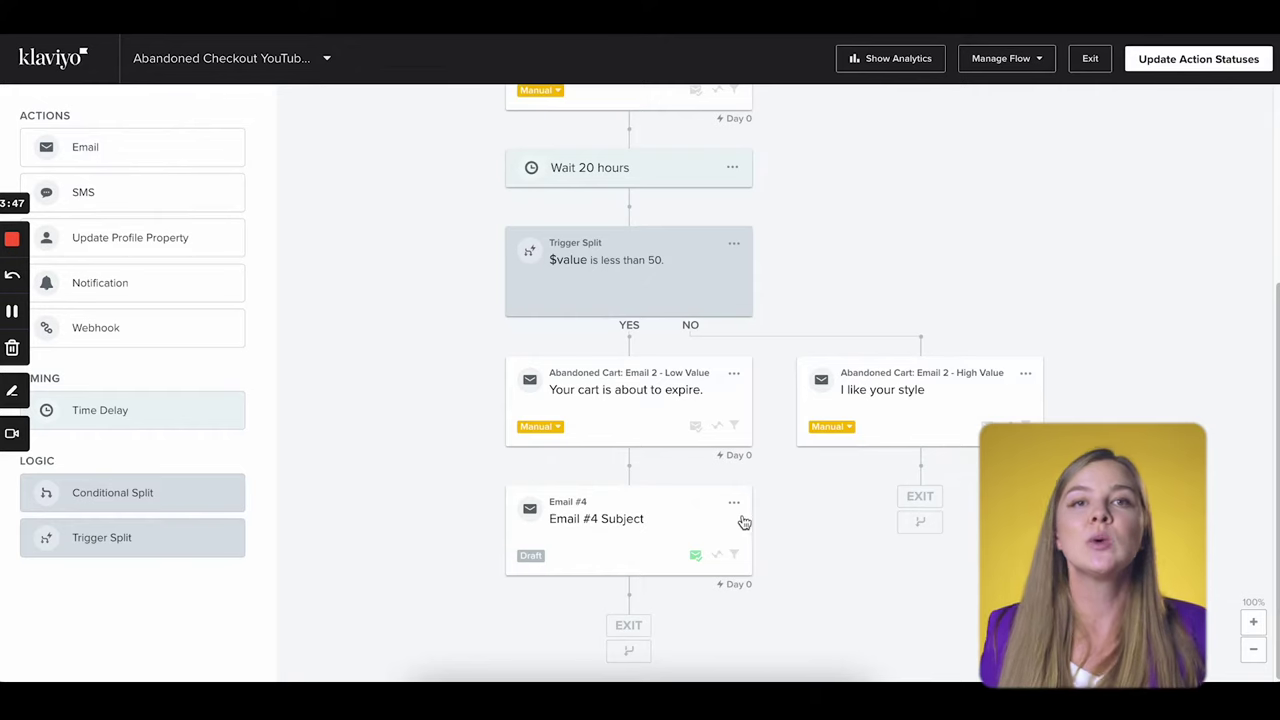
{"action": "left_click", "coordinate": [734, 505]}
{"action": "left_click", "coordinate": [752, 556]}
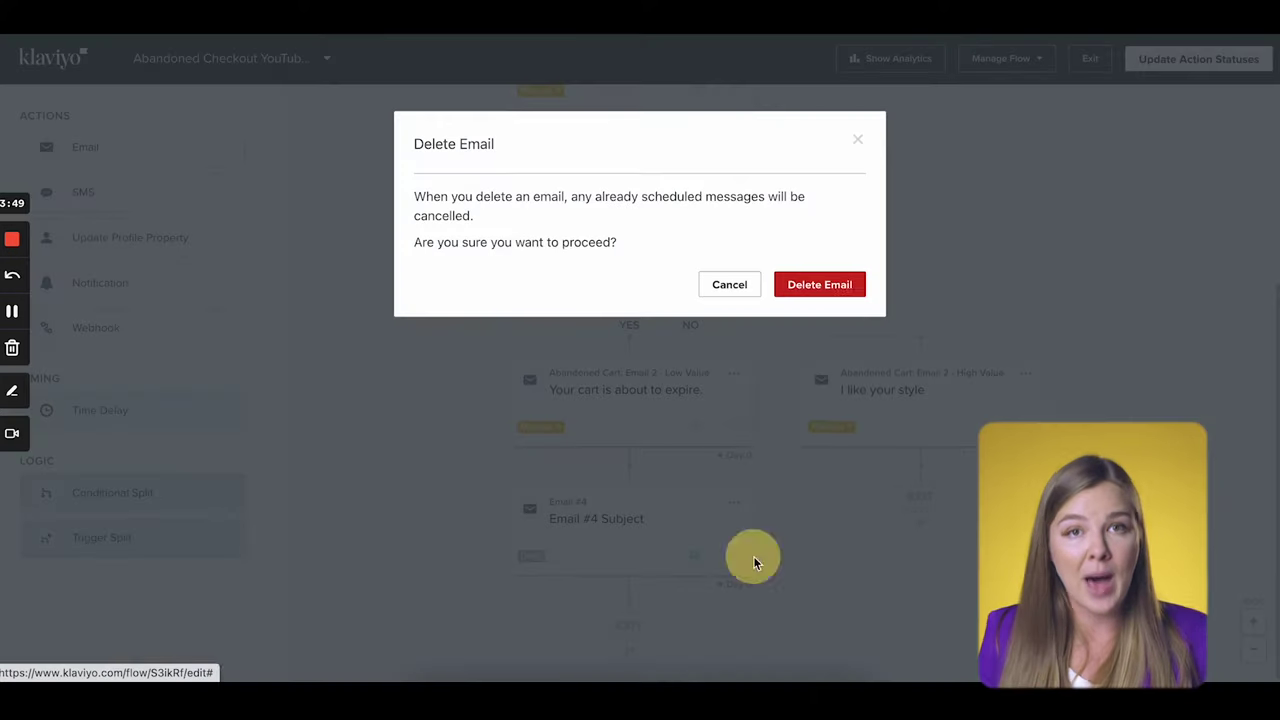
{"action": "left_click", "coordinate": [840, 282]}
- Merge the trigger split's NO branch back into the YES branch below the Low Value email
{"action": "left_click_drag", "start_coordinate": [918, 650], "coordinate": [634, 580]}
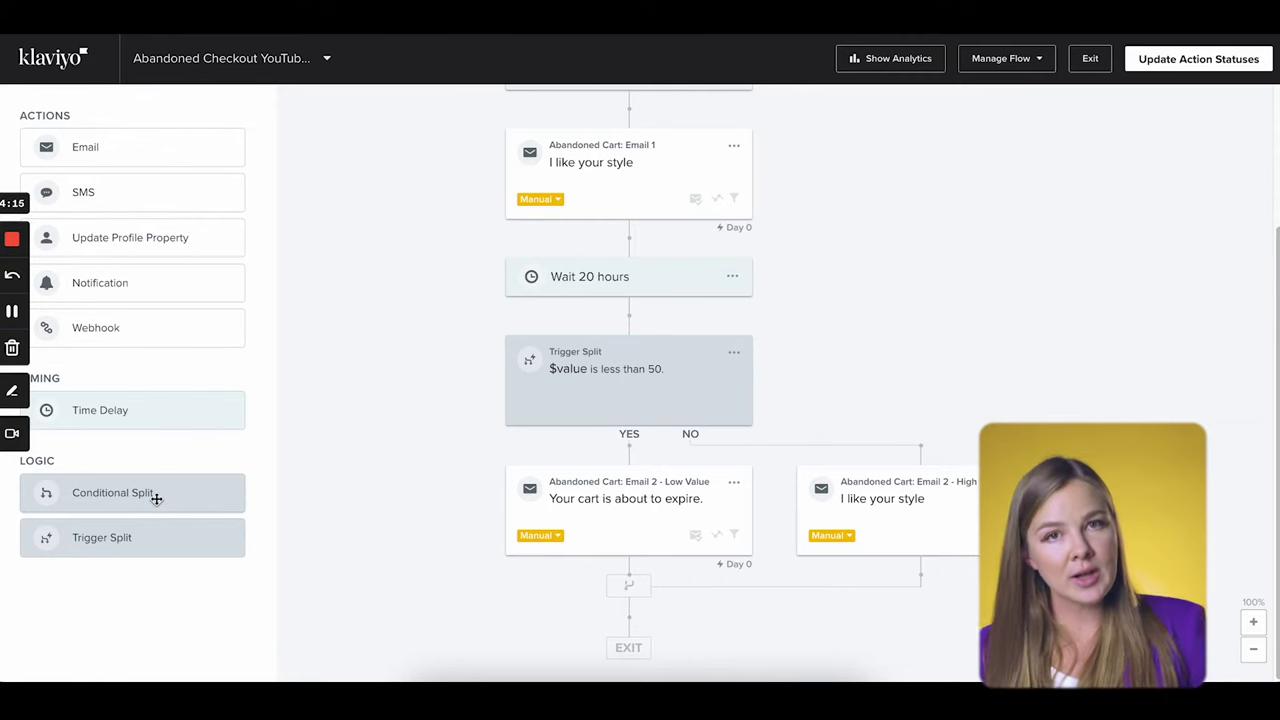
- Add a Conditional Split after the 20-hour wait for people who have Placed Order at least once over all time, and save it
{"action": "left_click_drag", "start_coordinate": [139, 499], "coordinate": [615, 364]}
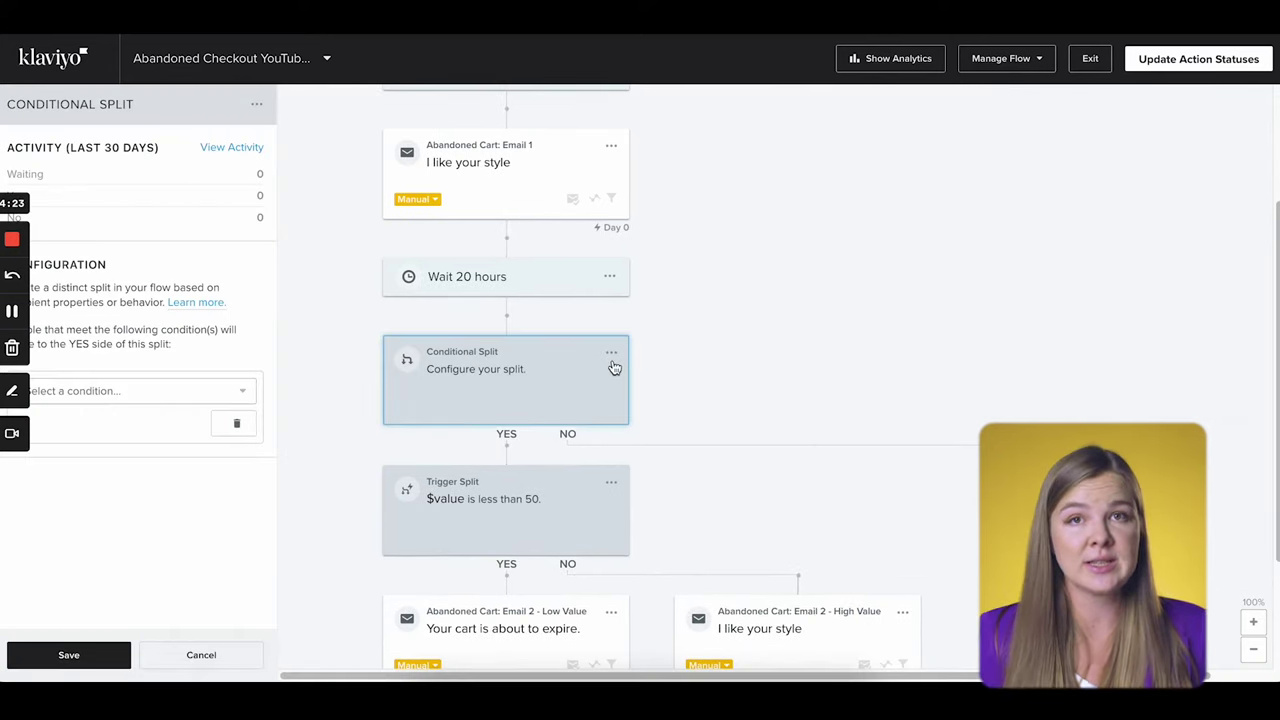
{"action": "left_click", "coordinate": [168, 396]}
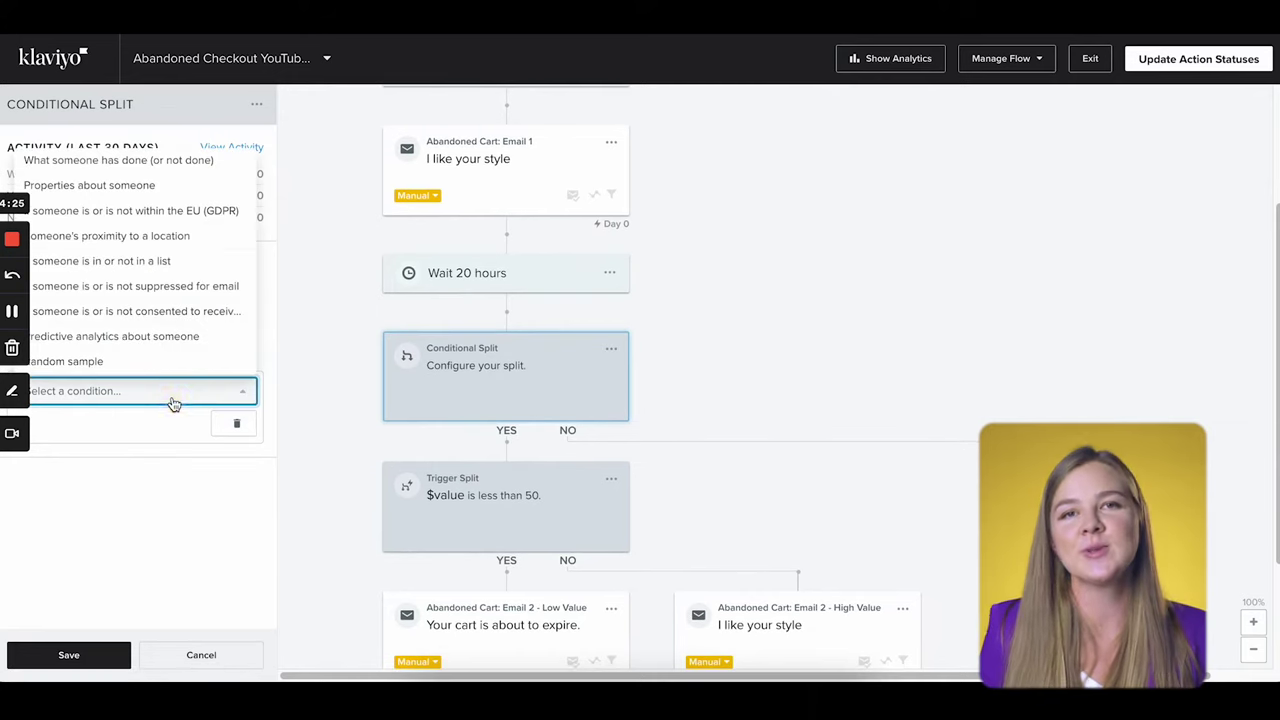
{"action": "left_click", "coordinate": [150, 158]}
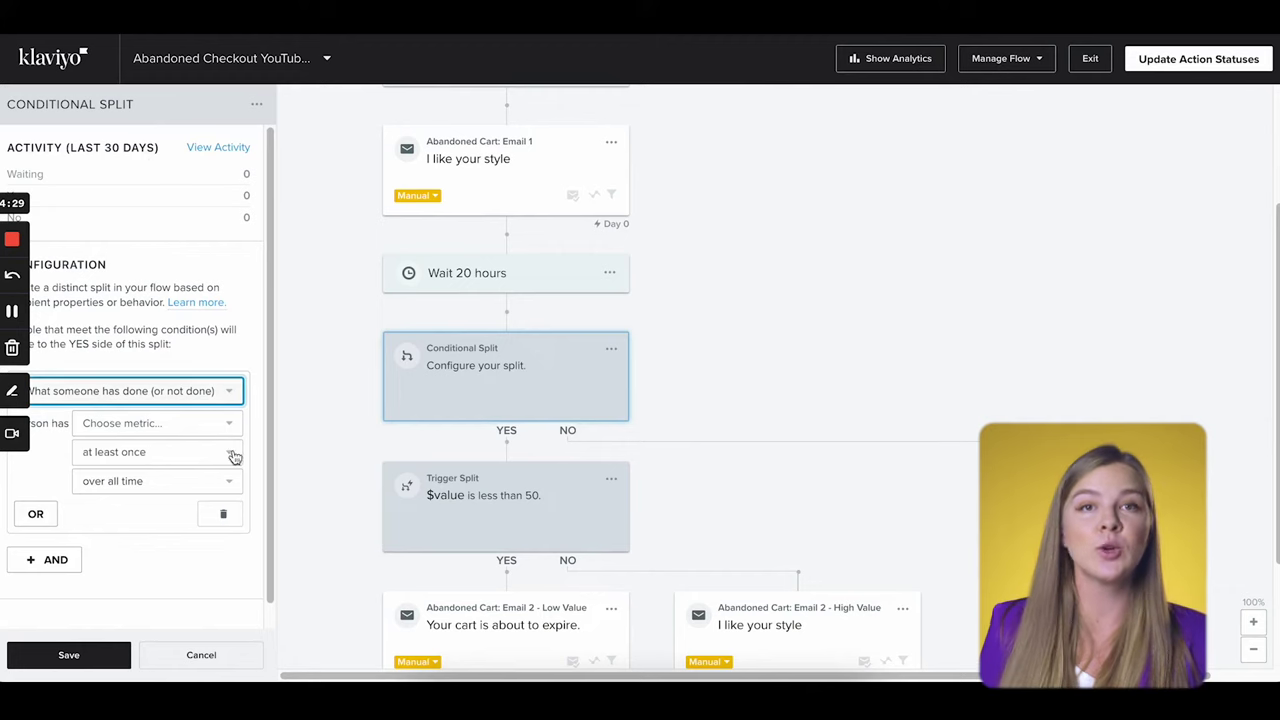
{"action": "left_click", "coordinate": [155, 424]}
{"action": "left_click", "coordinate": [145, 467]}
{"action": "type", "text": "plac"}
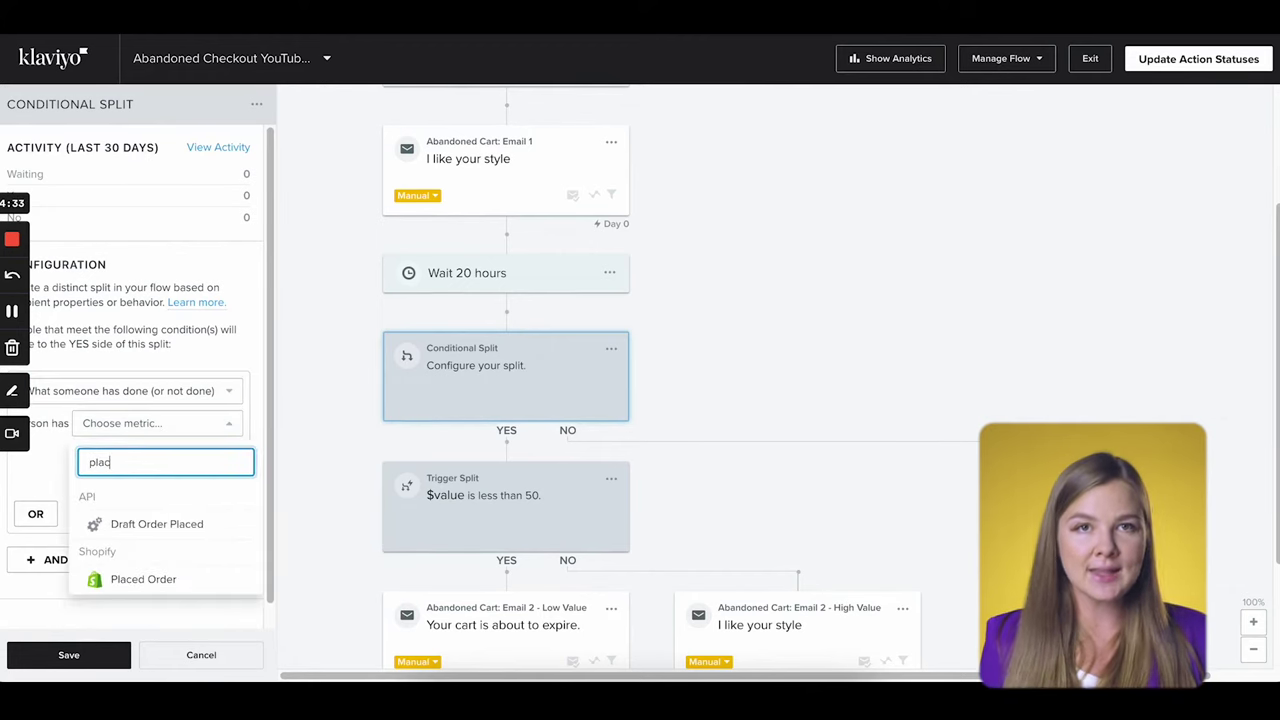
{"action": "left_click", "coordinate": [186, 585]}
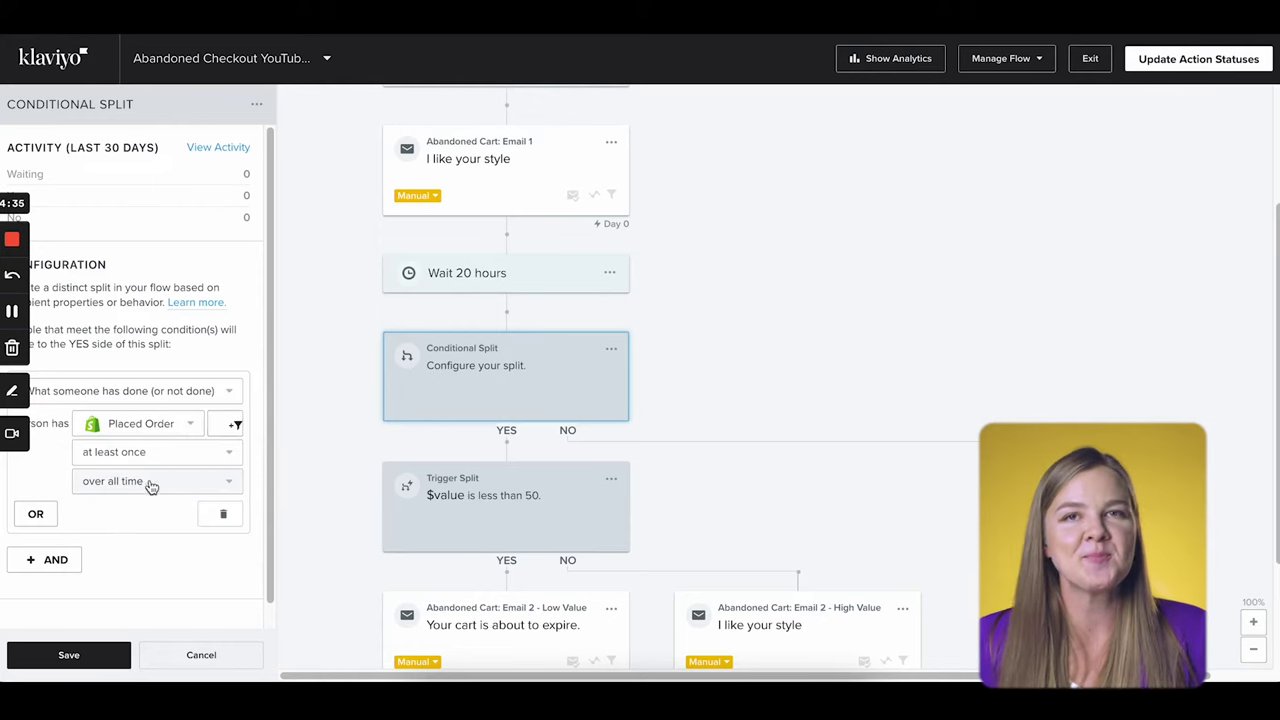
{"action": "left_click", "coordinate": [89, 657]}
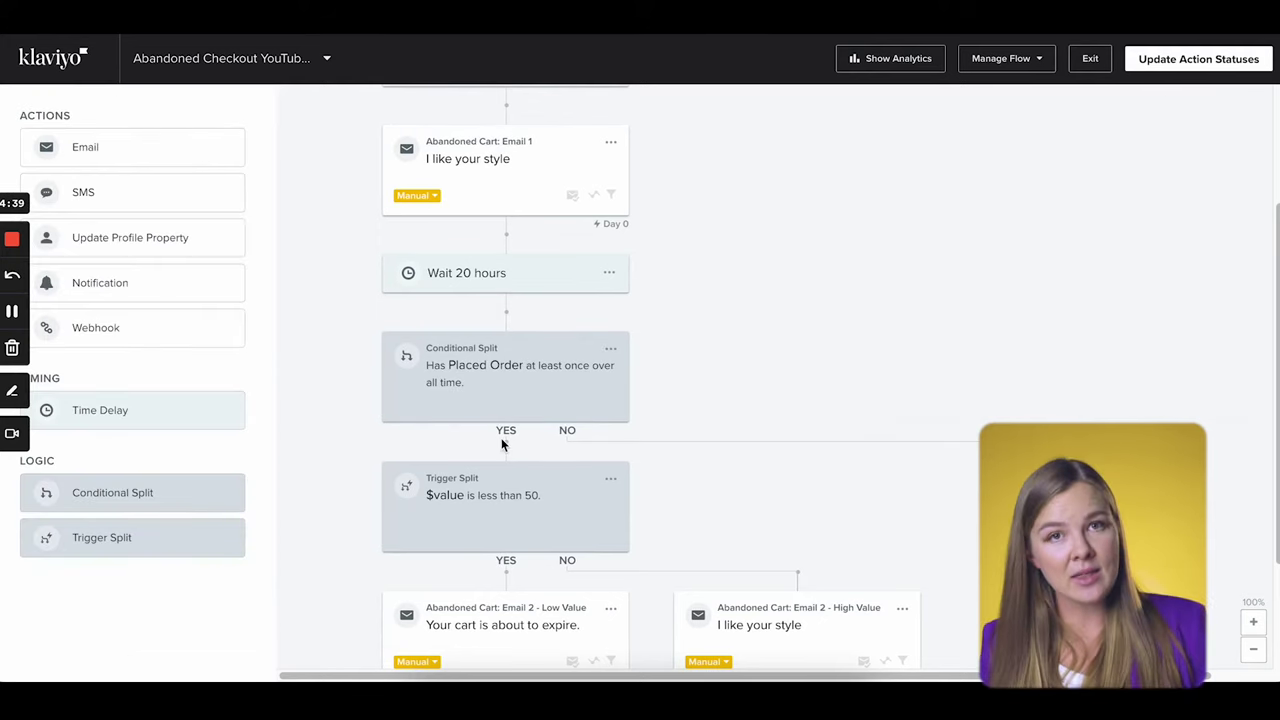
- Add an email named "Returning Customers" at the start of the conditional split's YES branch, and open the flow filters
{"action": "left_click_drag", "start_coordinate": [141, 155], "coordinate": [527, 492]}
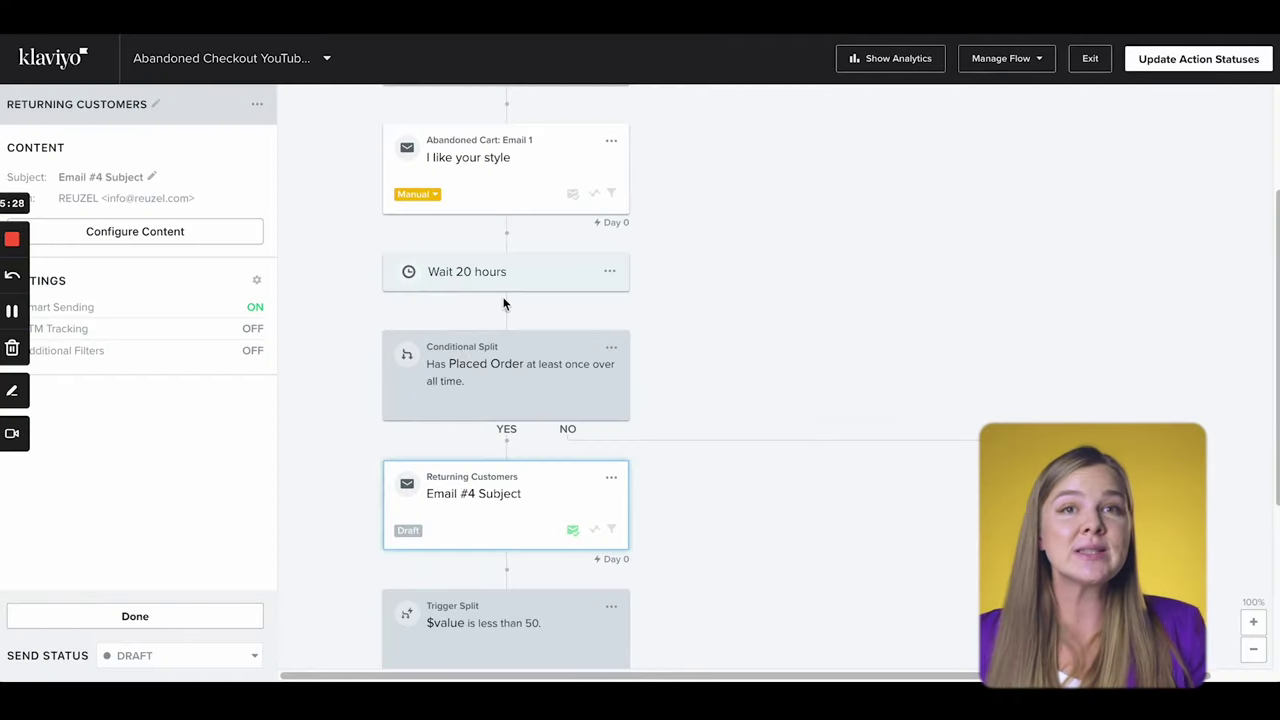
{"action": "scroll", "coordinate": [500, 291], "scroll_direction": "up", "scroll_amount": 2}
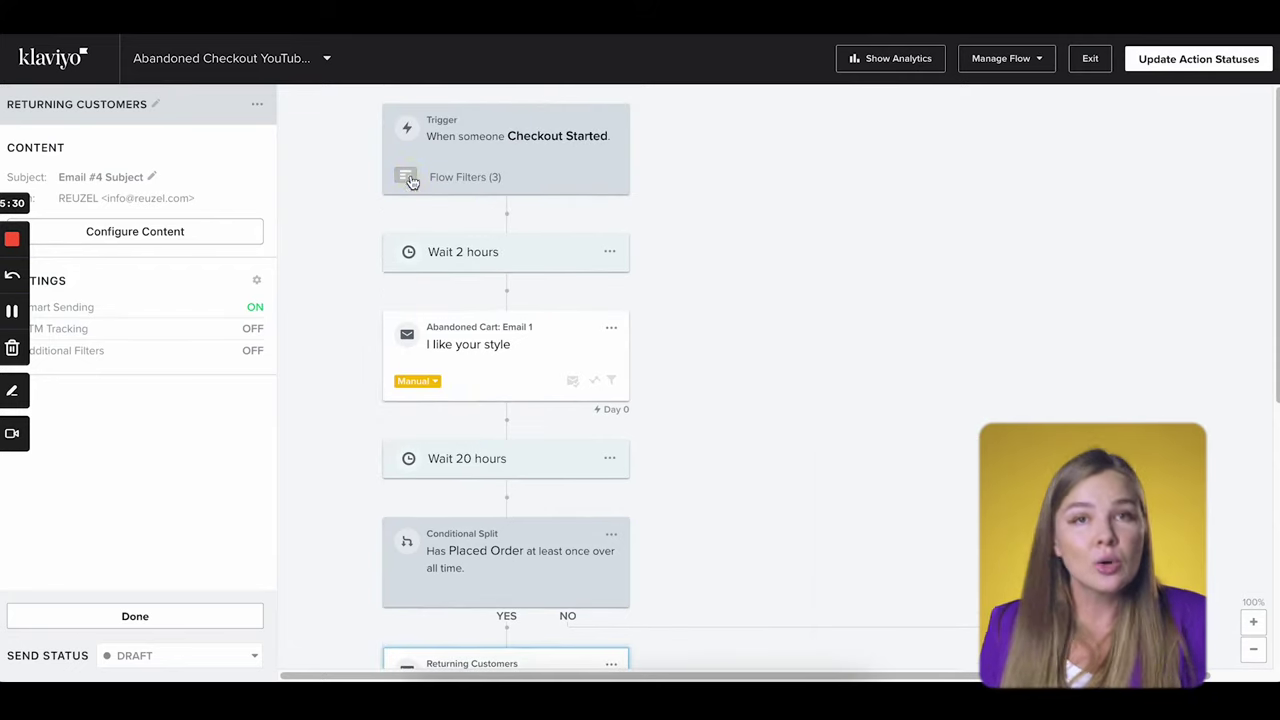
{"action": "left_click", "coordinate": [411, 181]}
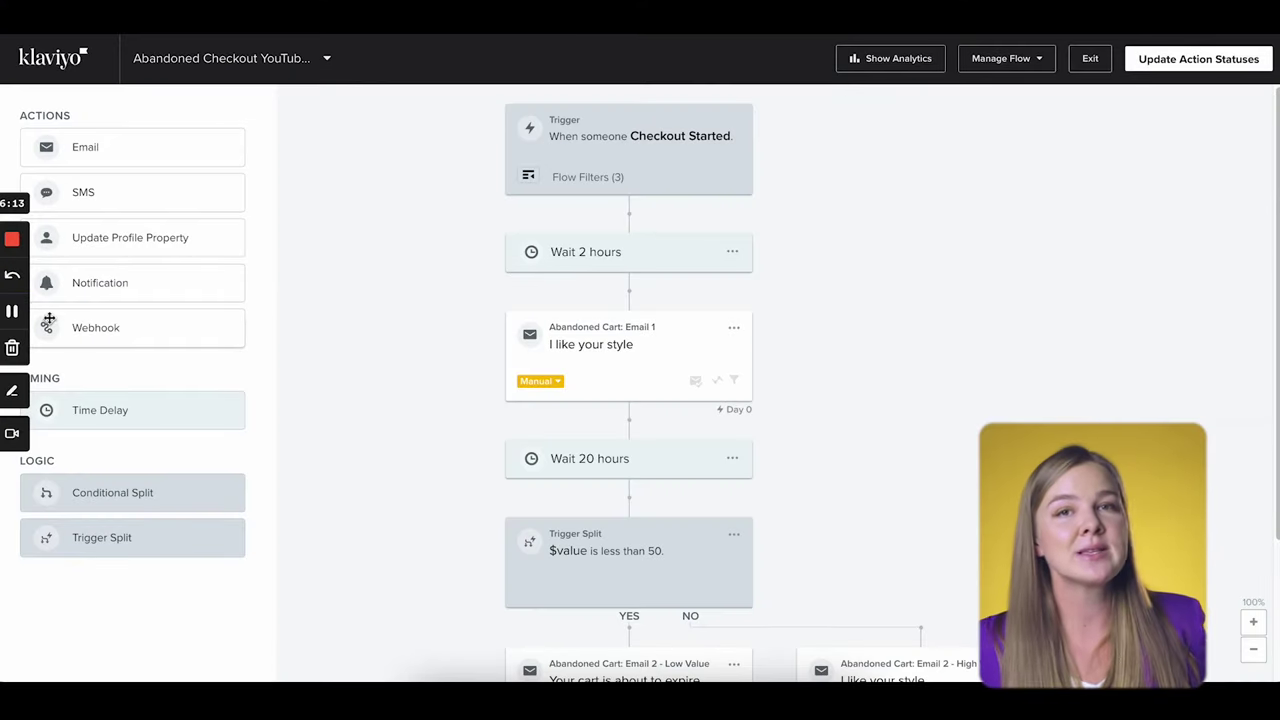
- Add an SMS between the 2-hour wait and Email 1, view its details and close them
{"action": "left_click_drag", "start_coordinate": [120, 203], "coordinate": [605, 370]}
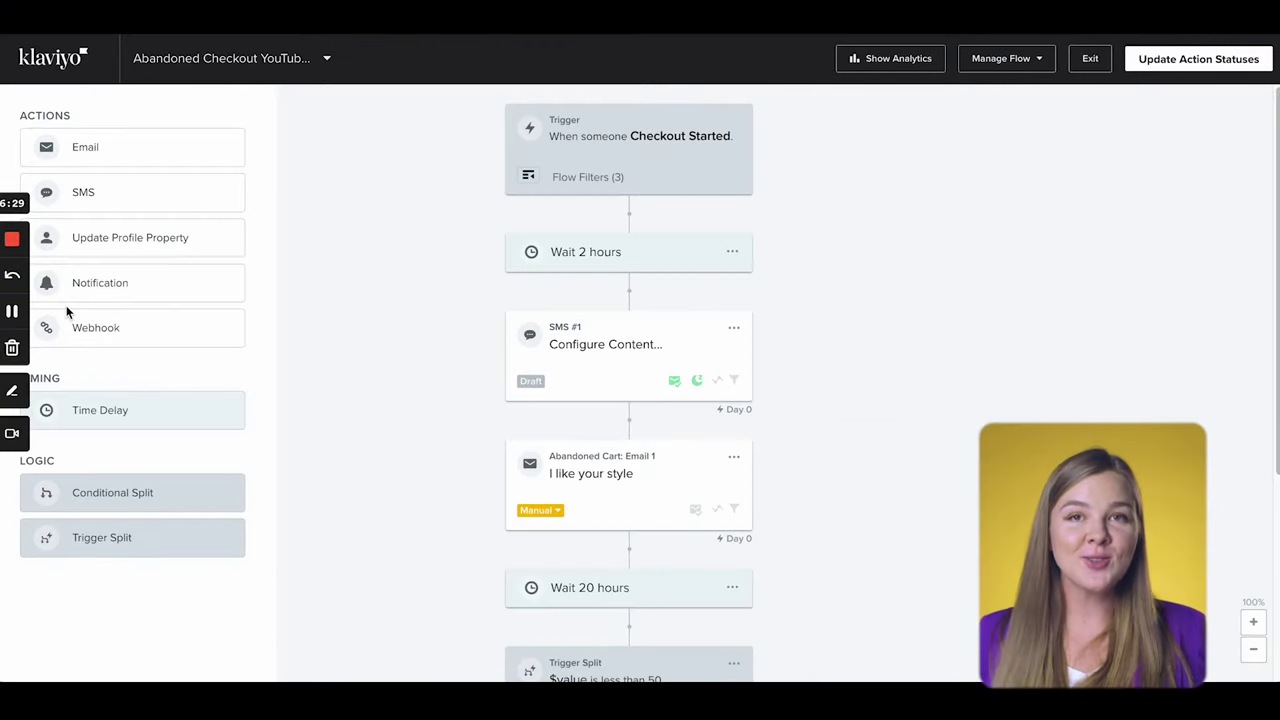
{"action": "left_click", "coordinate": [603, 354]}
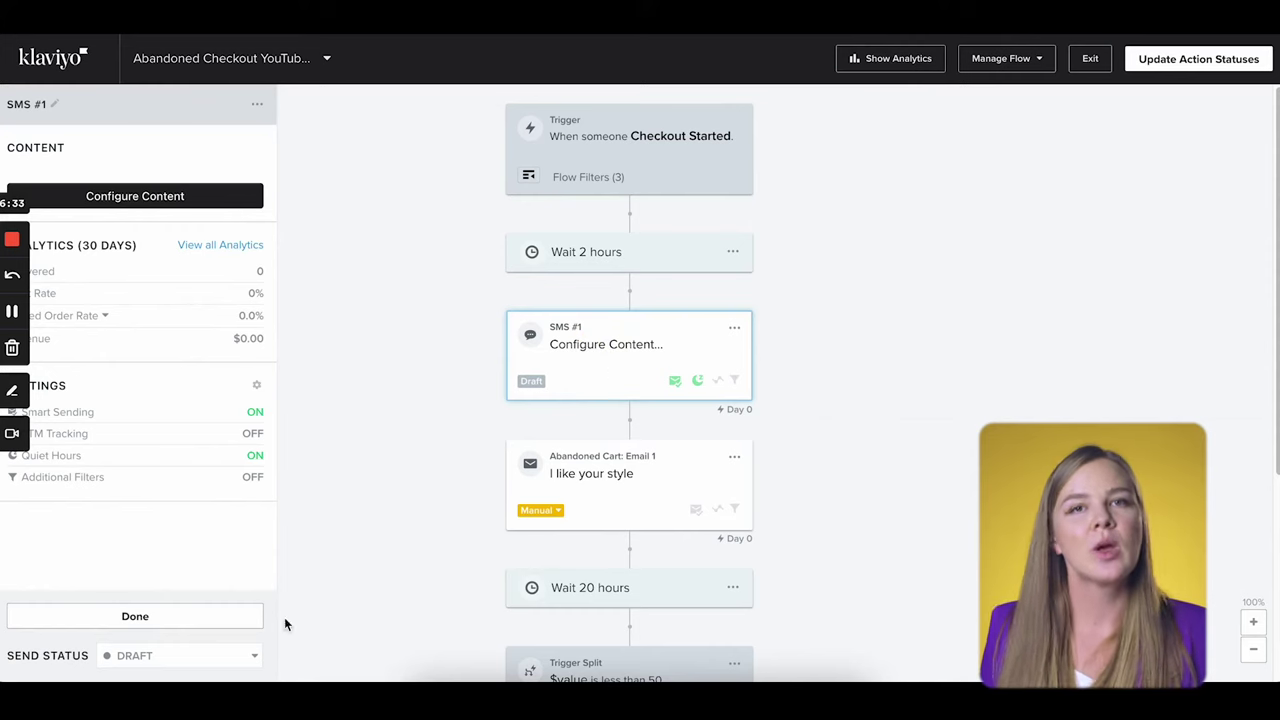
{"action": "left_click", "coordinate": [156, 617]}
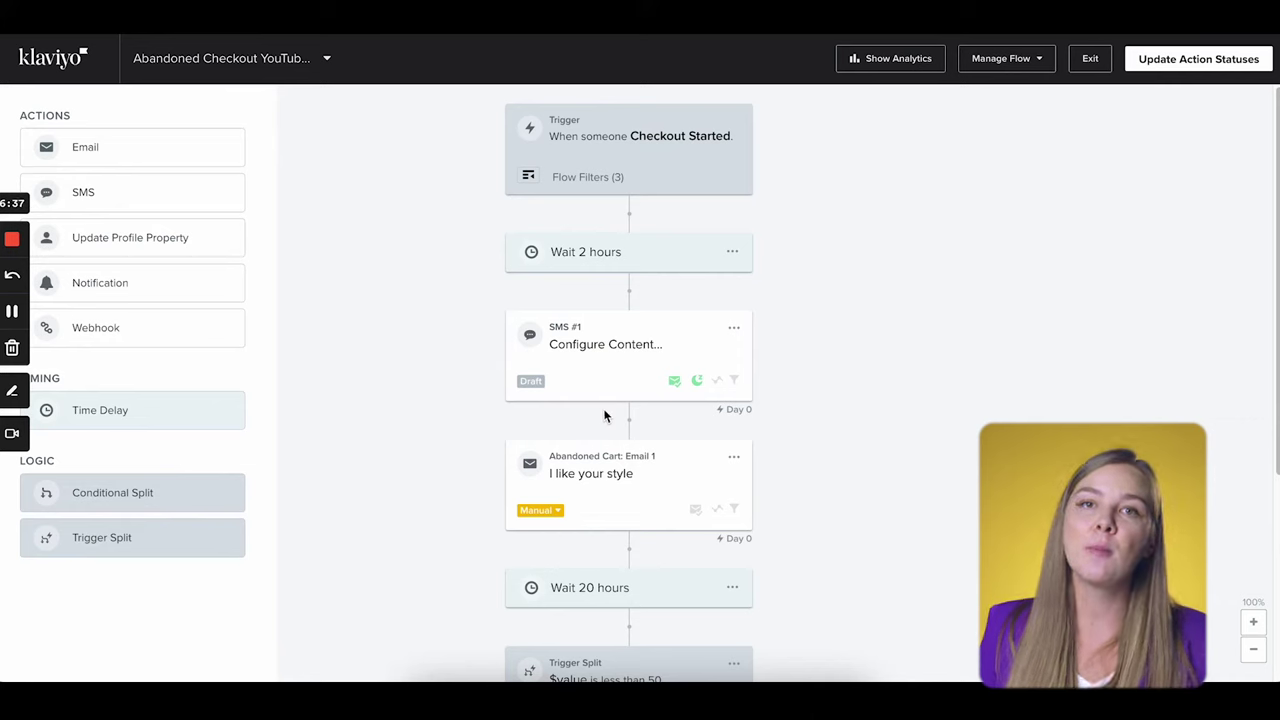
- Review the details of the SMS and of Email 1, then return to the list of flow components
{"action": "left_click", "coordinate": [596, 354]}
{"action": "left_click", "coordinate": [608, 473]}
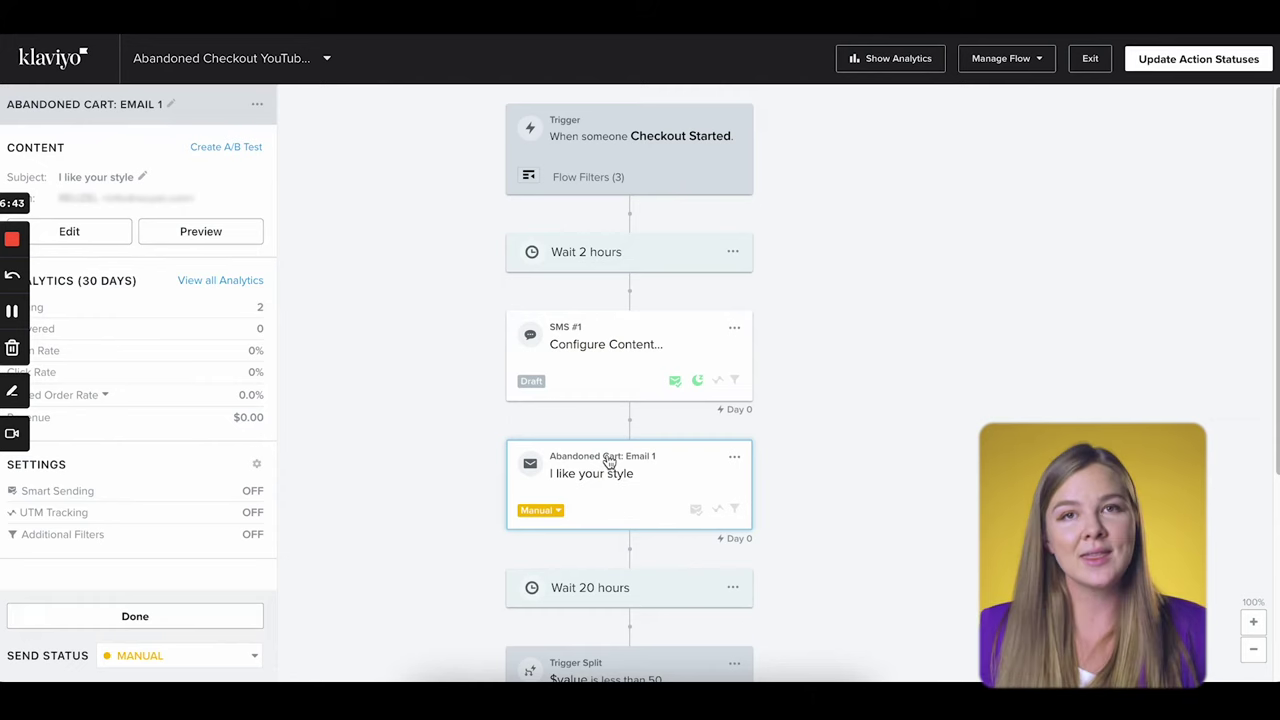
{"action": "left_click", "coordinate": [589, 493]}
{"action": "left_click", "coordinate": [589, 493]}
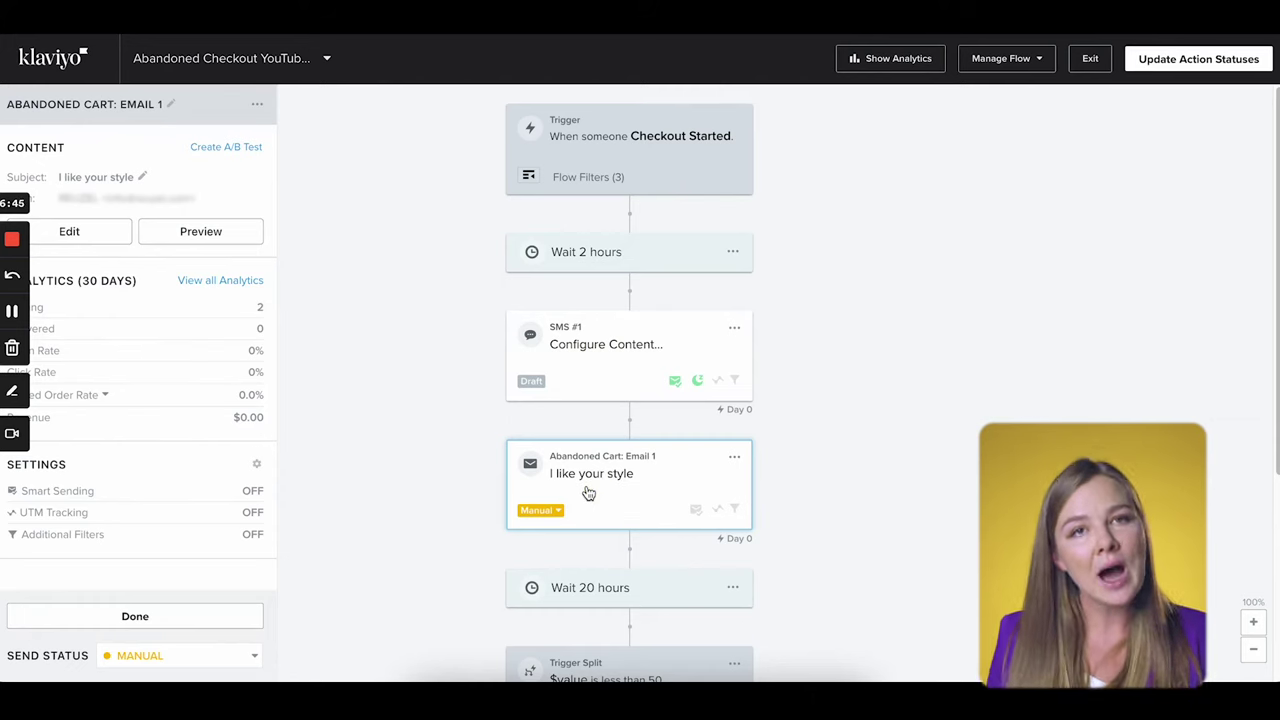
{"action": "left_click", "coordinate": [243, 618]}
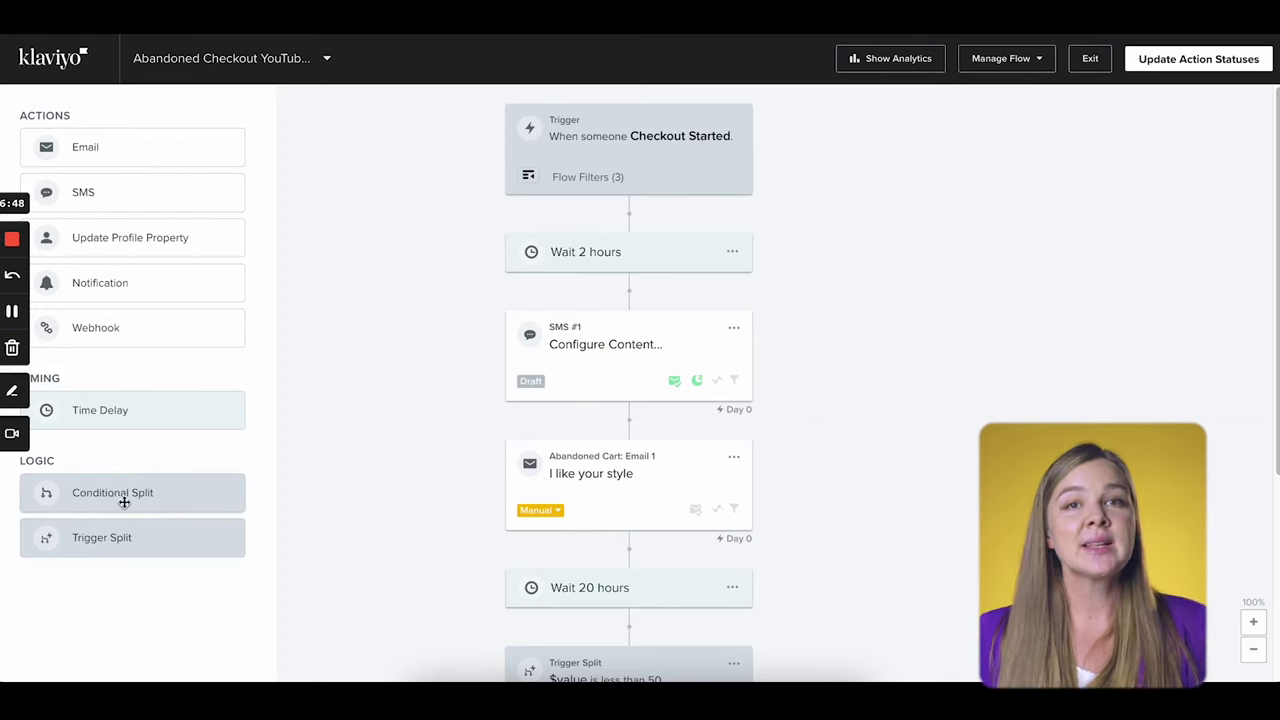
- Add a Conditional Split directly after the trigger with the condition that the person is not consented to receive SMS, and save it
{"action": "left_click_drag", "start_coordinate": [116, 500], "coordinate": [630, 262]}
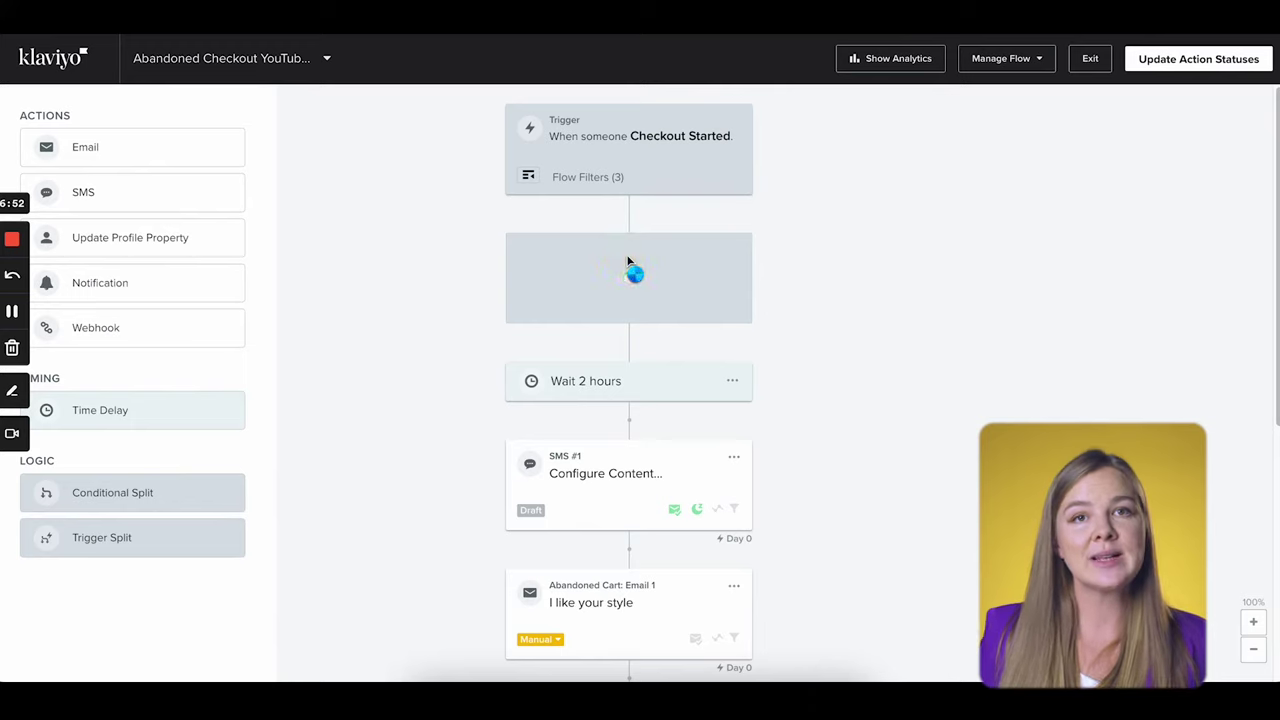
{"action": "left_click", "coordinate": [123, 398]}
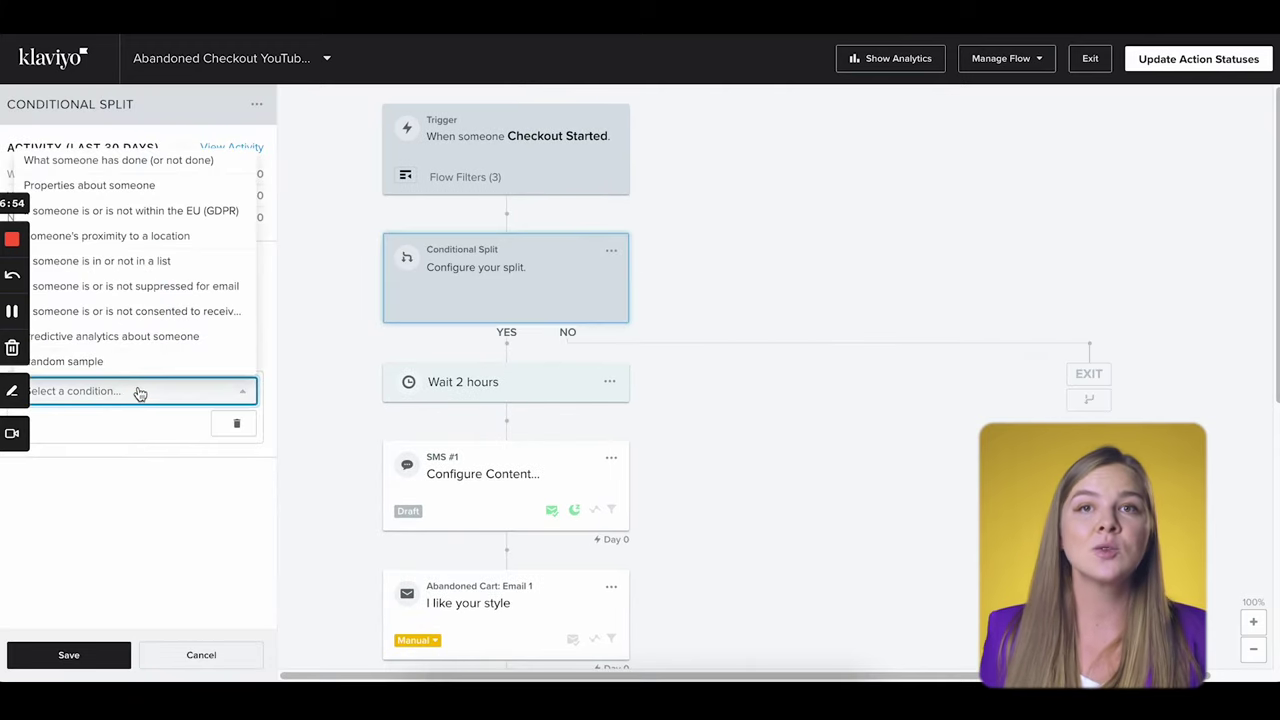
{"action": "left_click", "coordinate": [187, 314]}
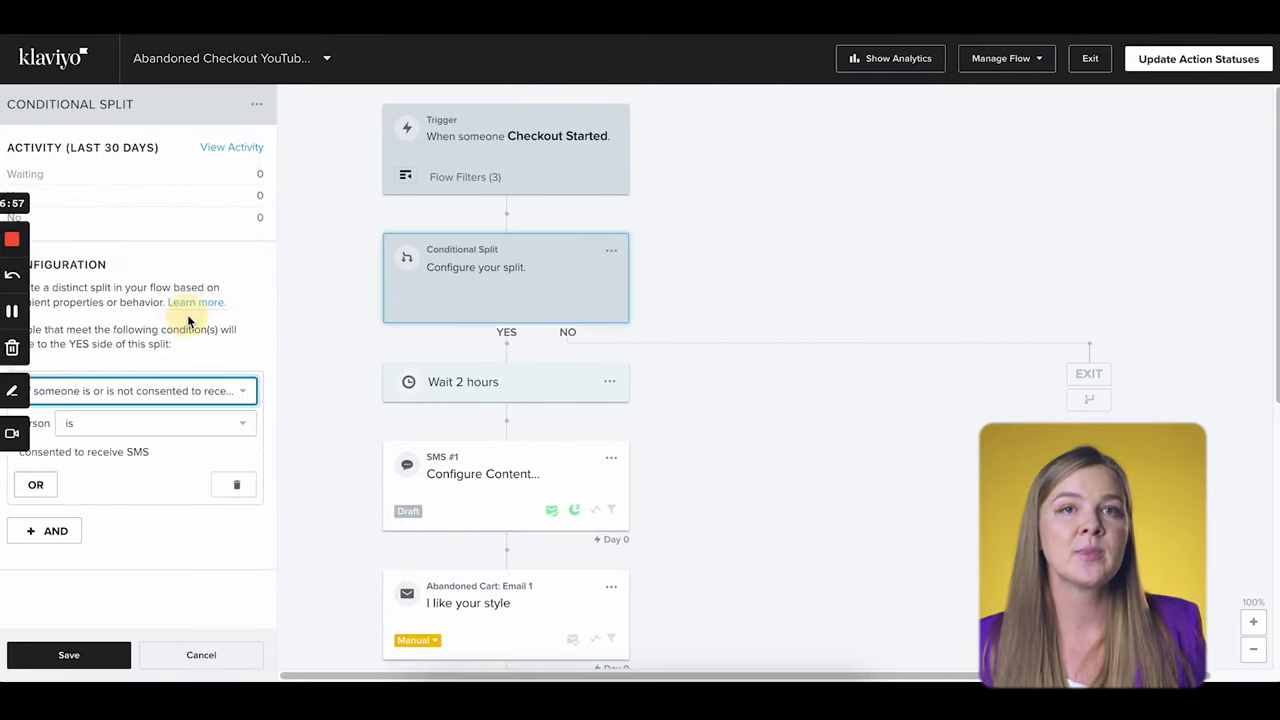
{"action": "left_click", "coordinate": [106, 431]}
{"action": "left_click", "coordinate": [84, 476]}
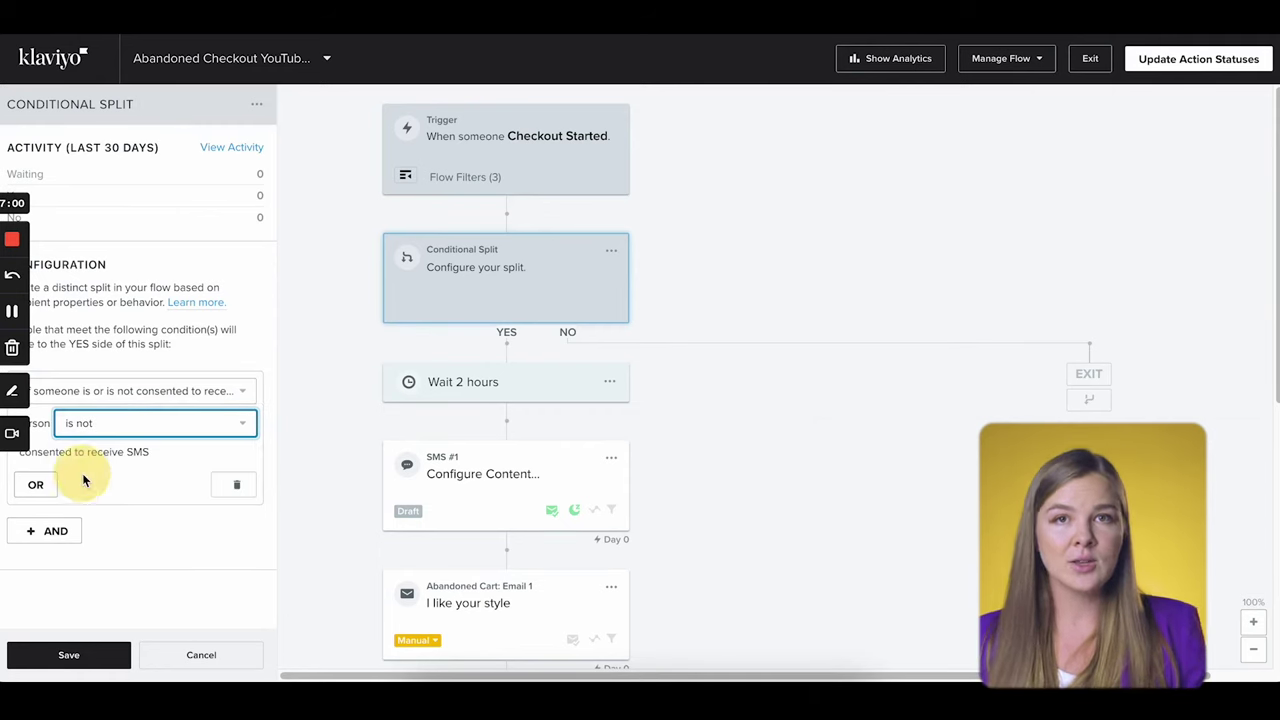
{"action": "left_click", "coordinate": [96, 661]}
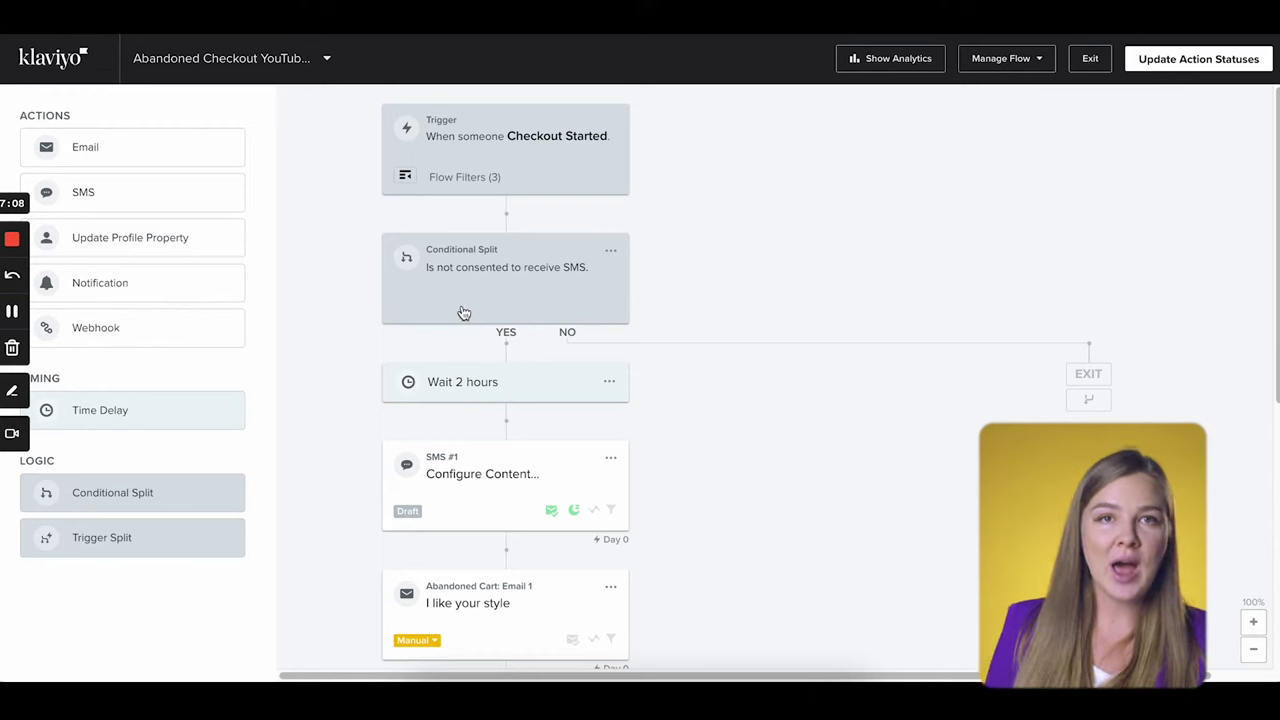
- Move the SMS to the consent split's NO branch and place a 45-minute time delay before it
{"action": "left_click_drag", "start_coordinate": [475, 477], "coordinate": [1082, 400]}
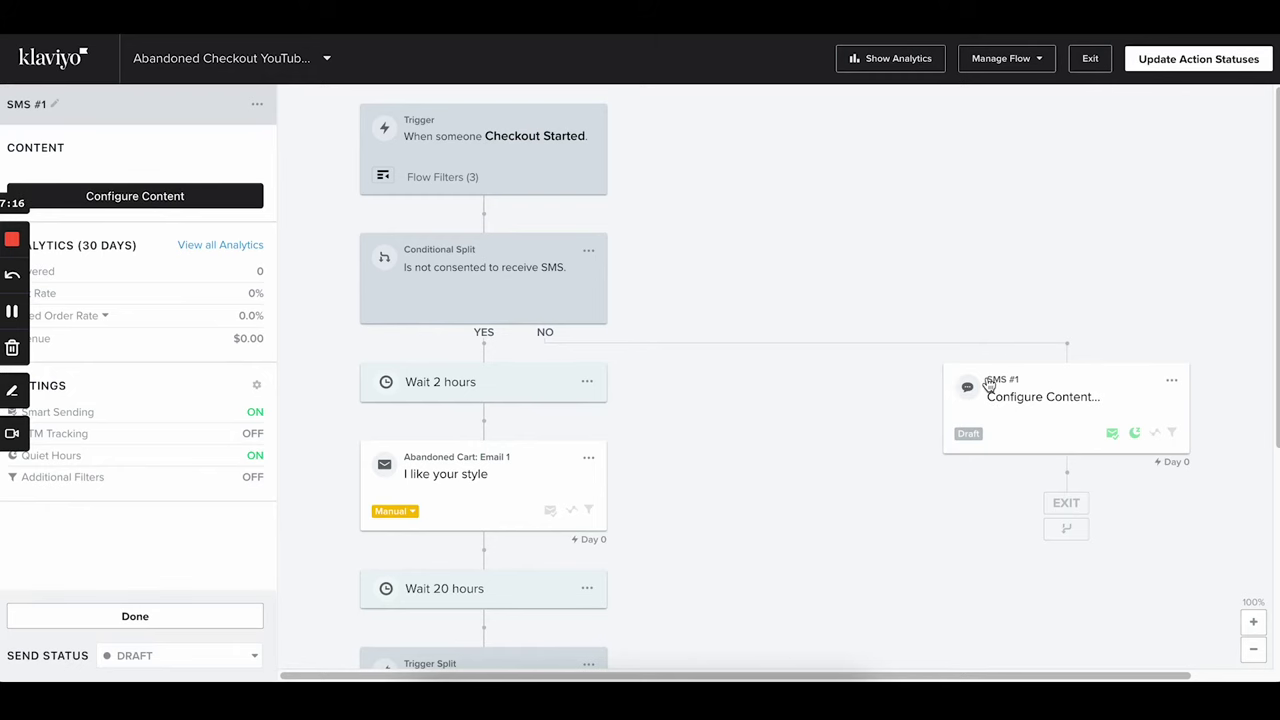
{"action": "left_click", "coordinate": [174, 617]}
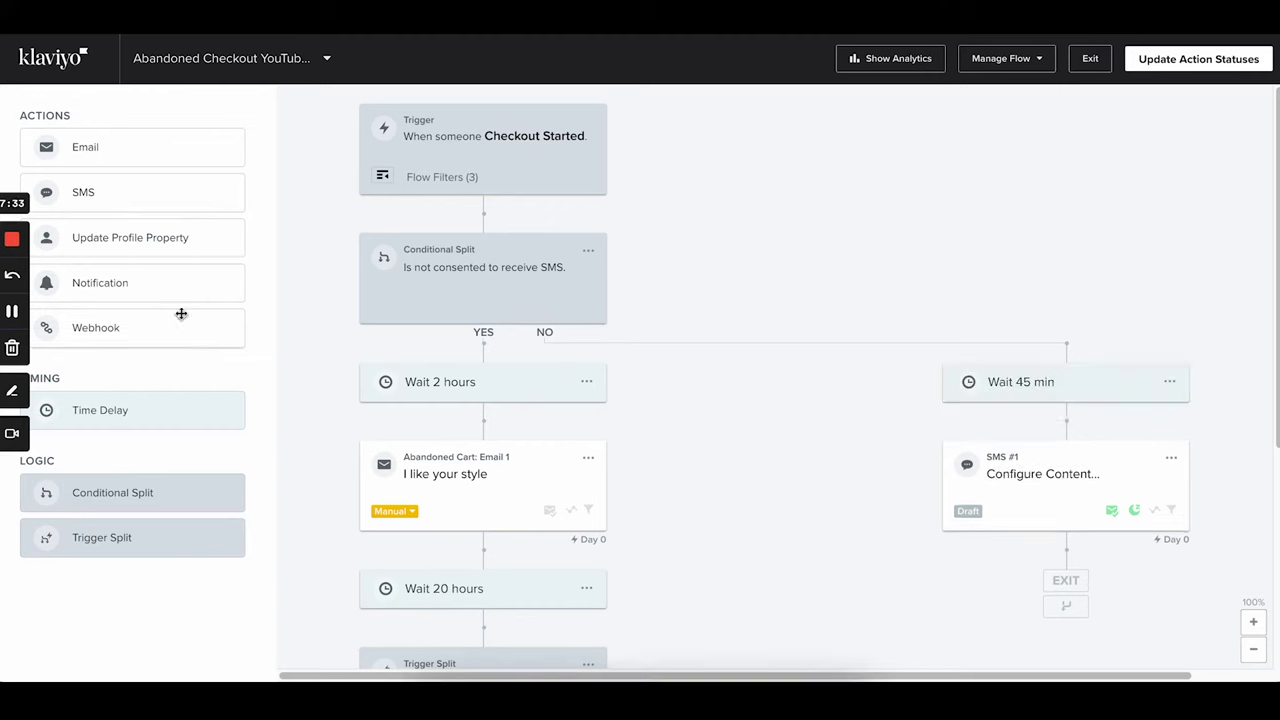
- Merge the NO branch below the SMS back into the YES path above the 2-hour wait
{"action": "scroll", "coordinate": [660, 450], "scroll_direction": "down", "scroll_amount": 1}
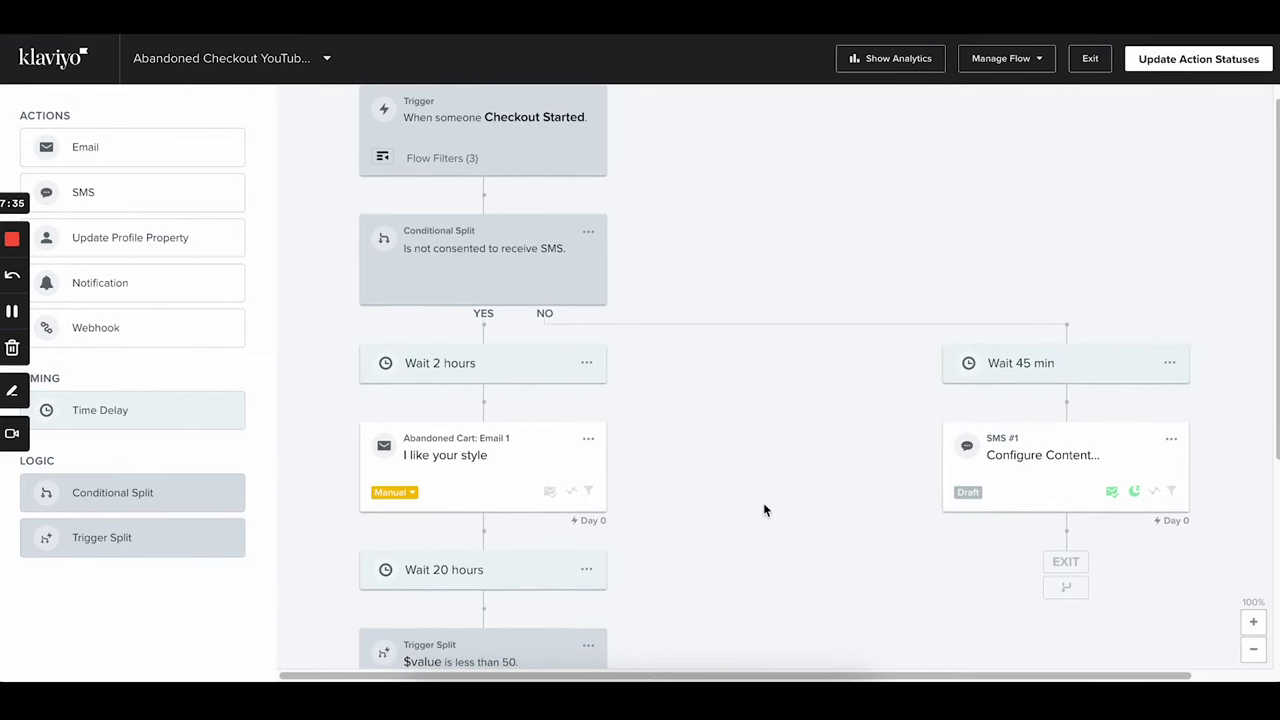
{"action": "left_click_drag", "start_coordinate": [1078, 595], "coordinate": [490, 350]}
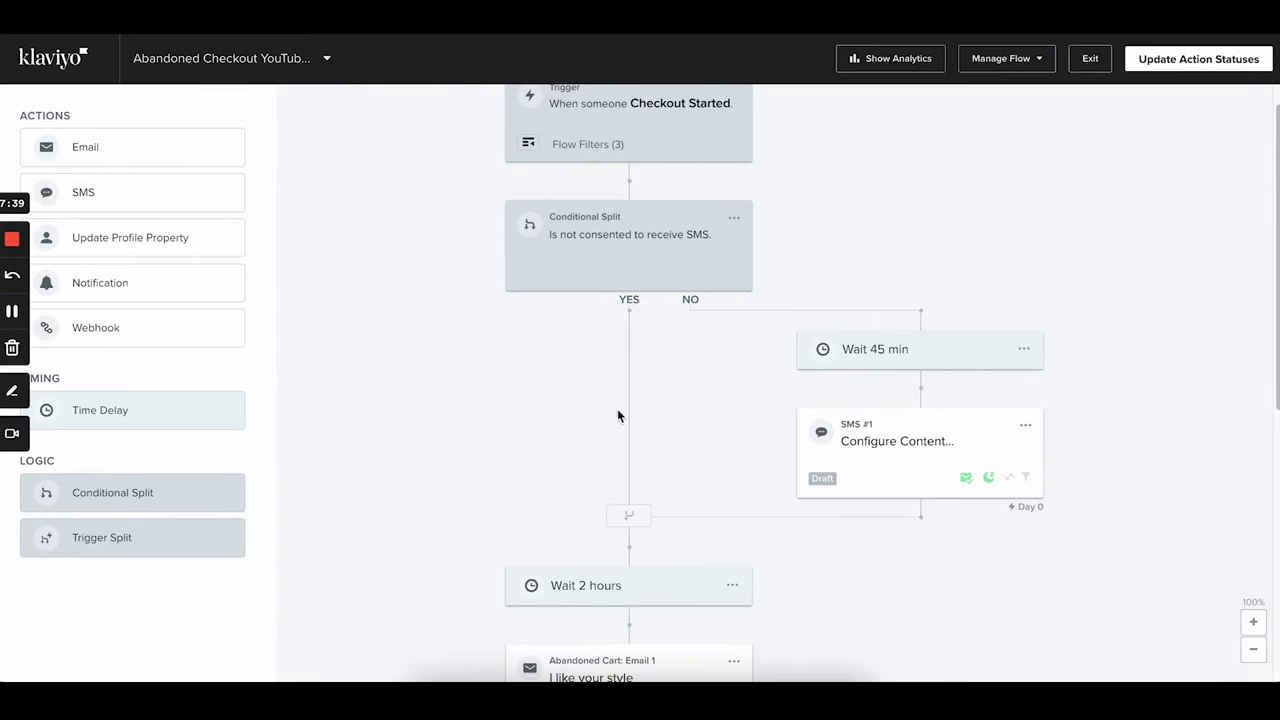
{"action": "scroll", "coordinate": [604, 510], "scroll_direction": "up", "scroll_amount": 1}
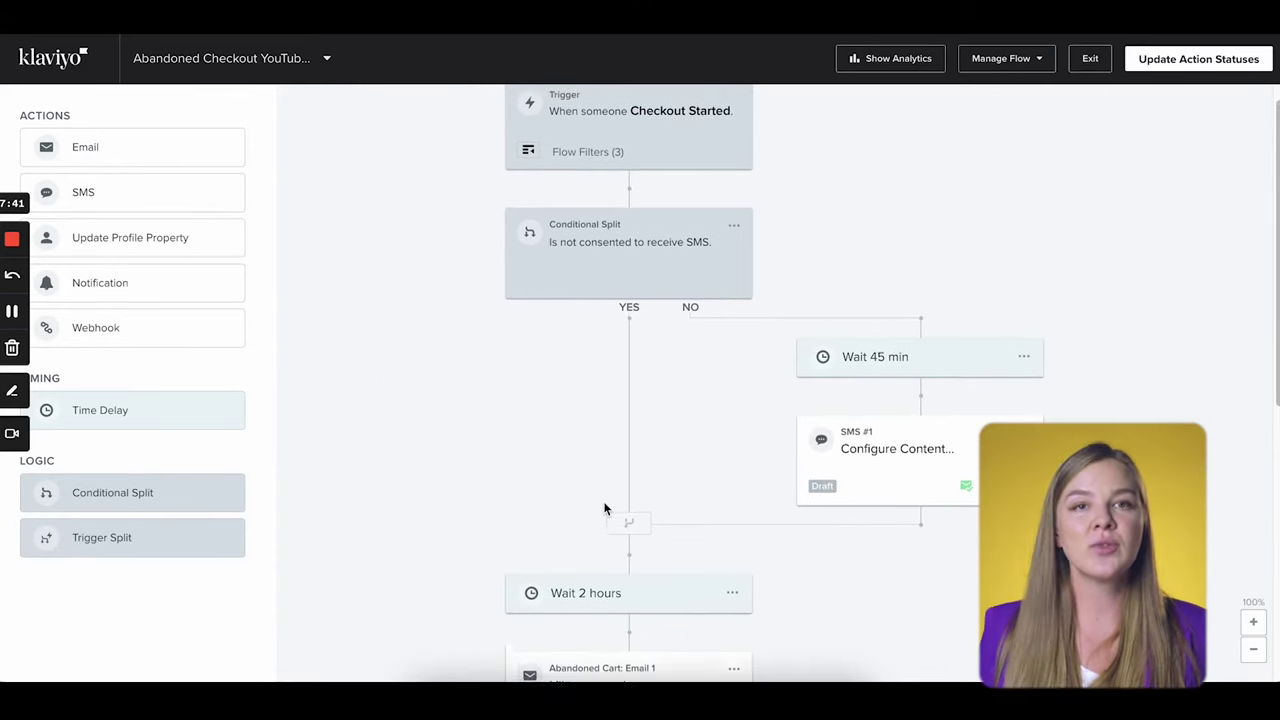
- Review the trigger, the 45-minute SMS delay, the 2-hour delay and Email 1 along the flow
{"action": "left_click", "coordinate": [703, 157]}
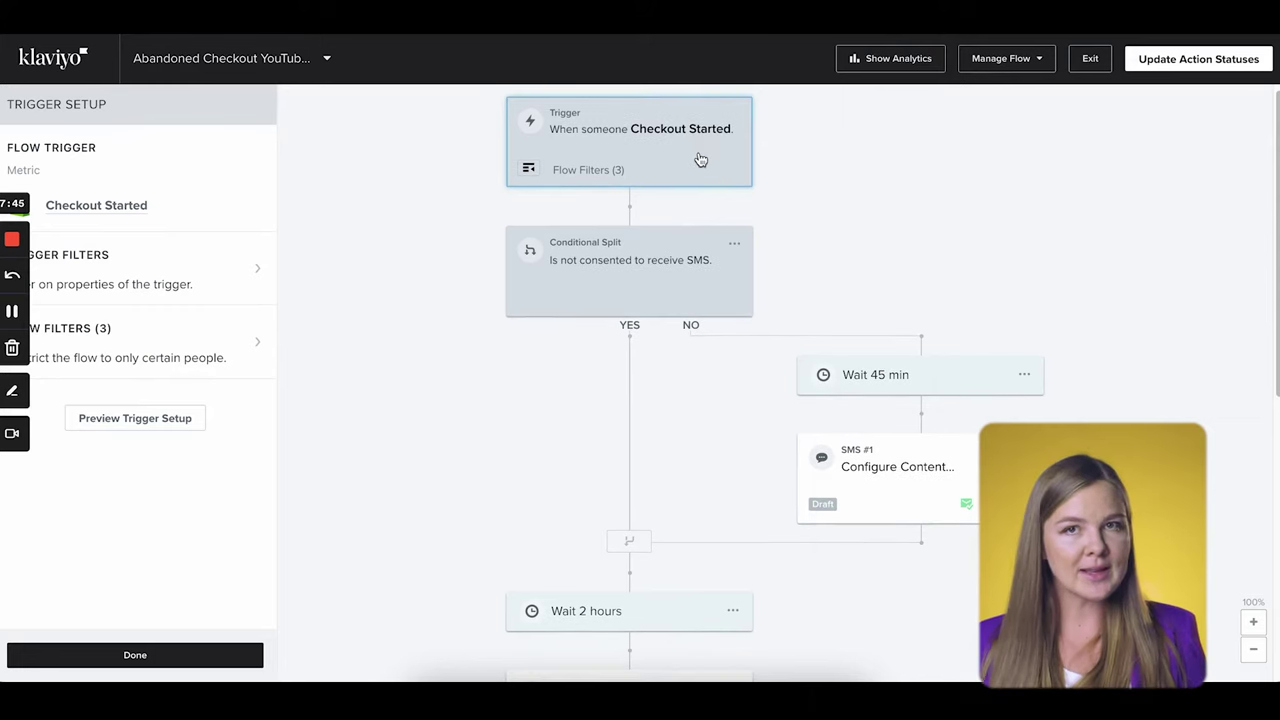
{"action": "left_click", "coordinate": [872, 381]}
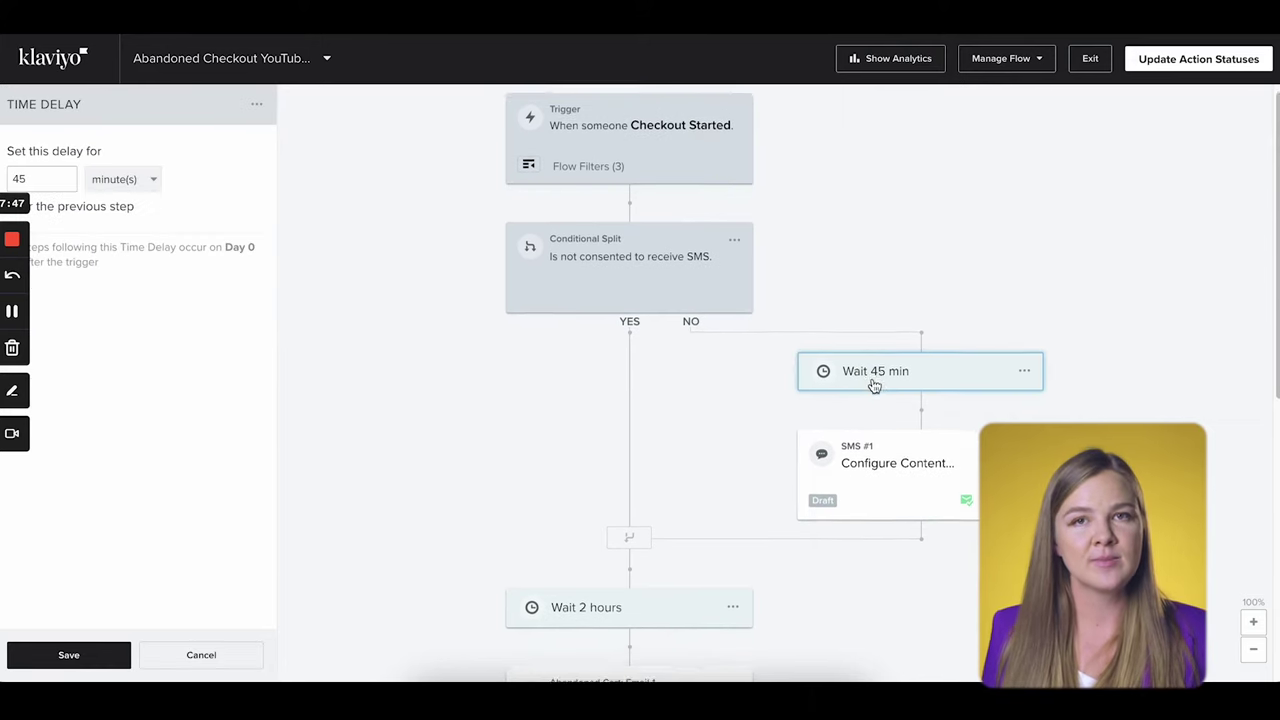
{"action": "left_click", "coordinate": [651, 580]}
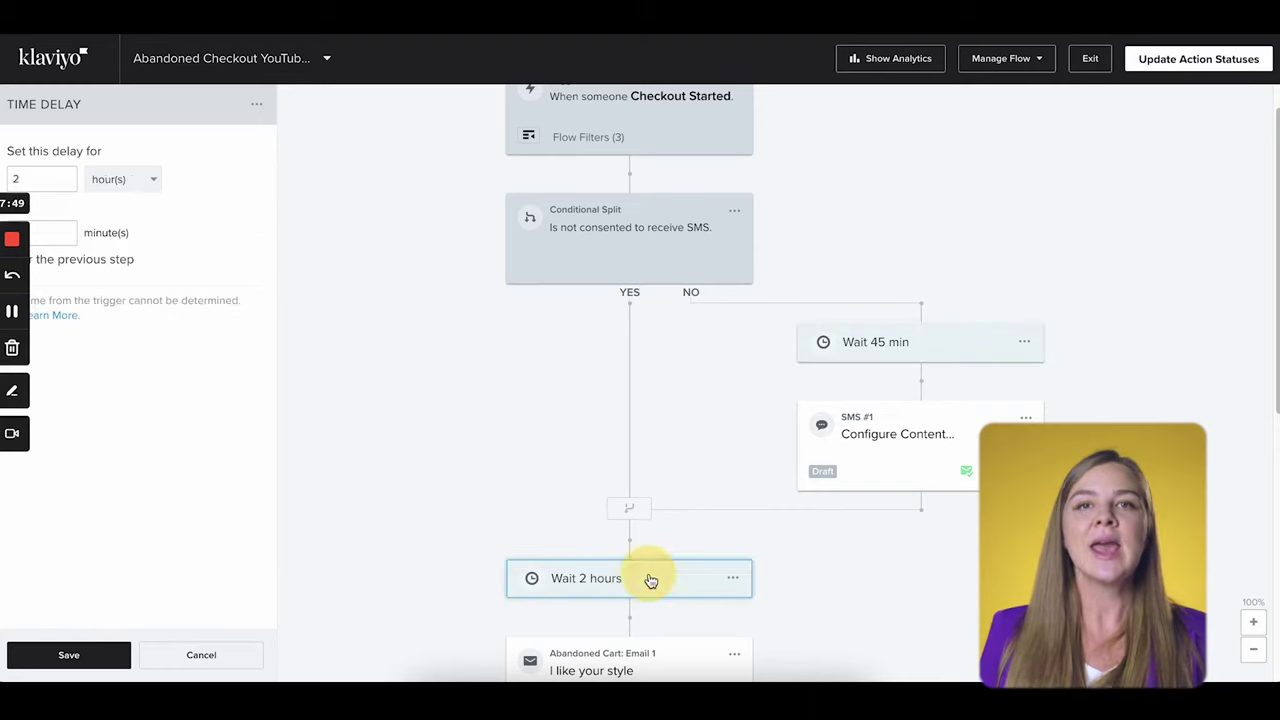
{"action": "scroll", "coordinate": [651, 570], "scroll_direction": "down", "scroll_amount": 1}
{"action": "left_click", "coordinate": [651, 543]}
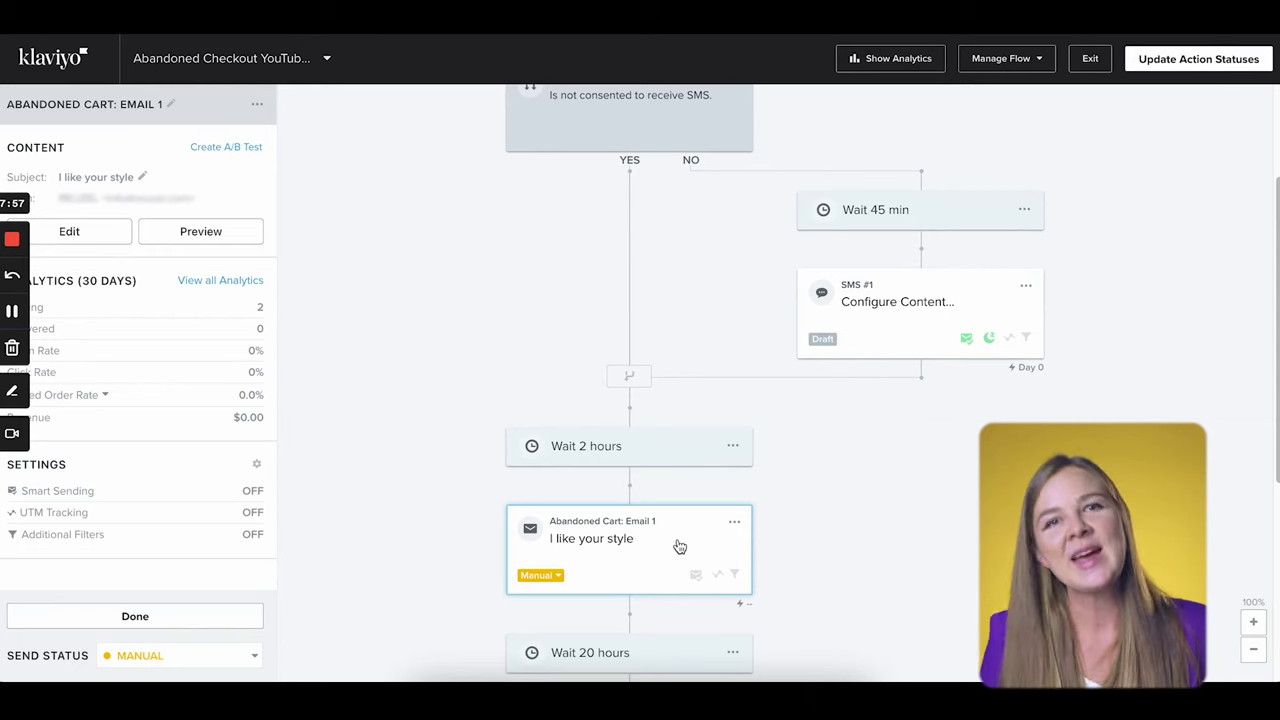
{"action": "scroll", "coordinate": [684, 530], "scroll_direction": "up", "scroll_amount": 3}
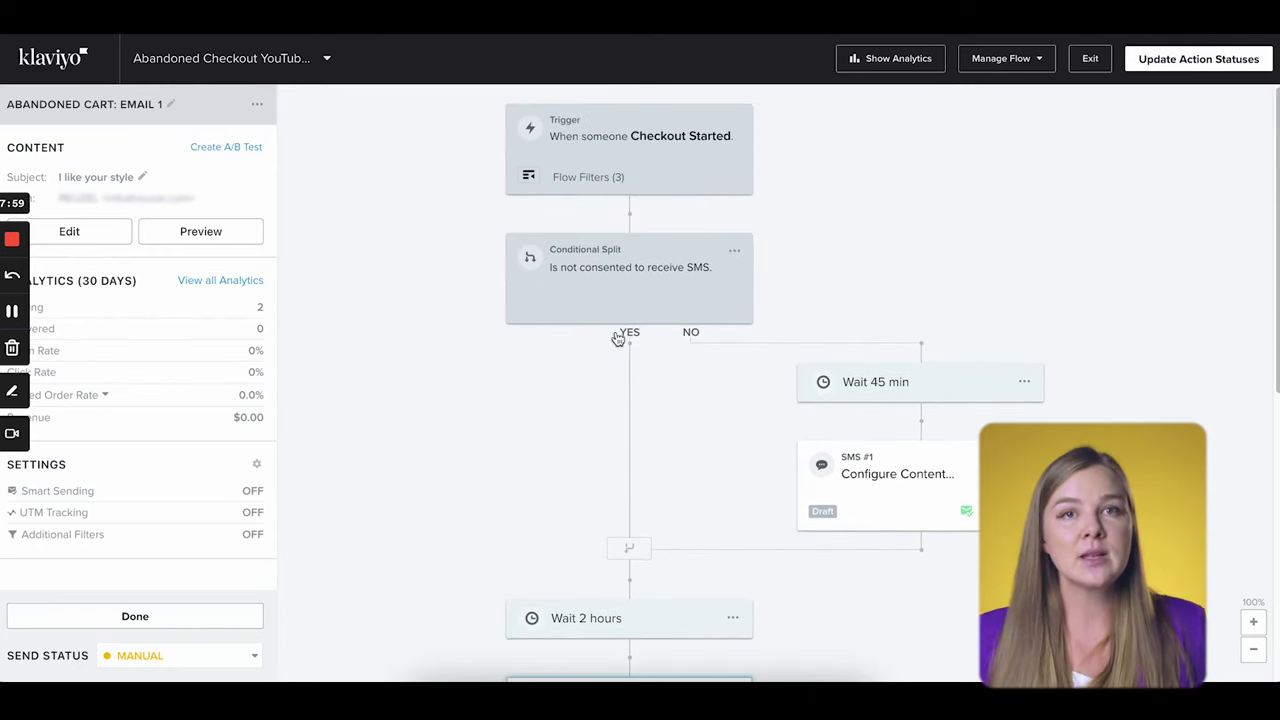
{"action": "scroll", "coordinate": [620, 320], "scroll_direction": "down", "scroll_amount": 2}
{"action": "left_click", "coordinate": [629, 520]}
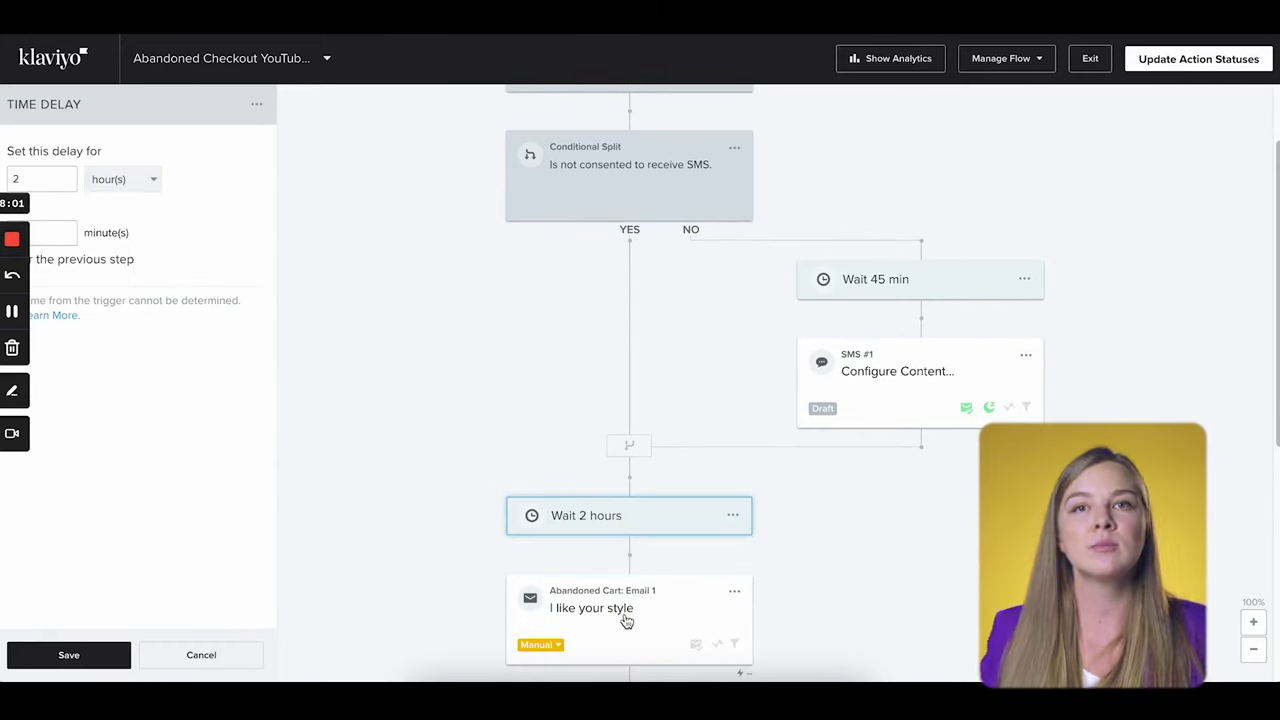
{"action": "left_click", "coordinate": [626, 621]}
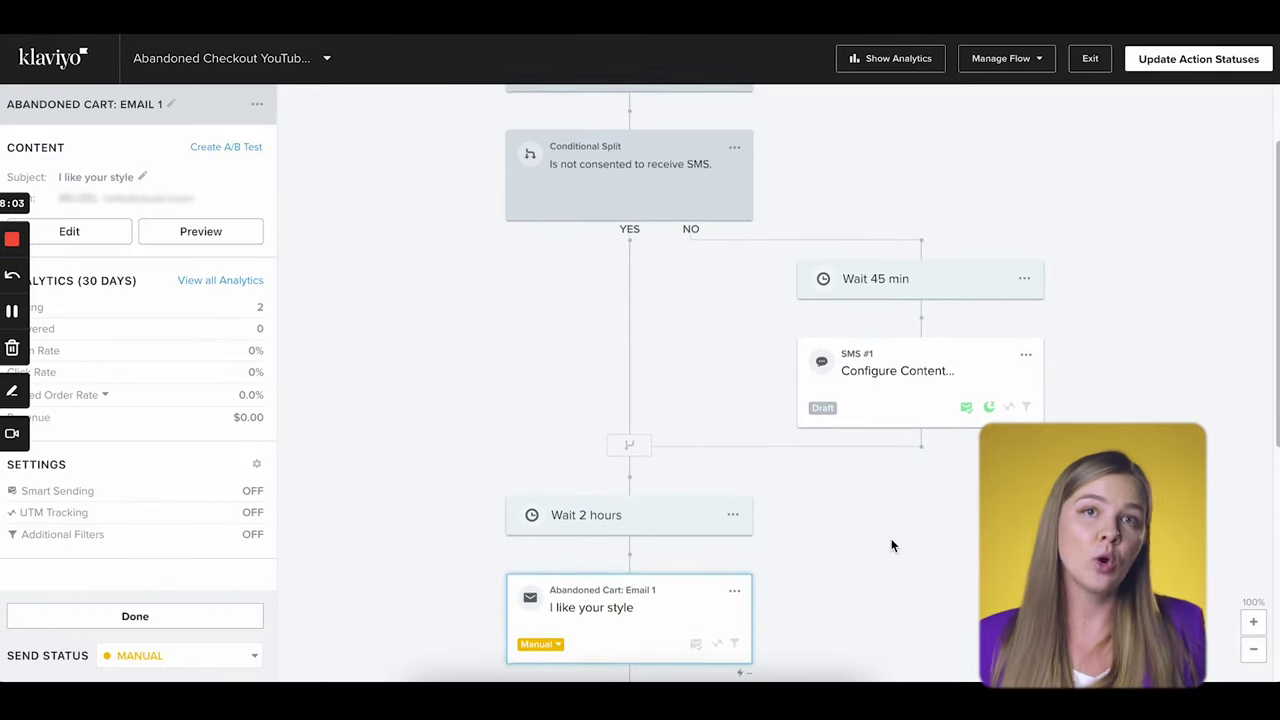
- Review the 20-hour delay and the low-value and high-value versions of Email 2
{"action": "scroll", "coordinate": [890, 540], "scroll_direction": "down", "scroll_amount": 2}
{"action": "left_click", "coordinate": [664, 621]}
{"action": "scroll", "coordinate": [900, 560], "scroll_direction": "down", "scroll_amount": 5}
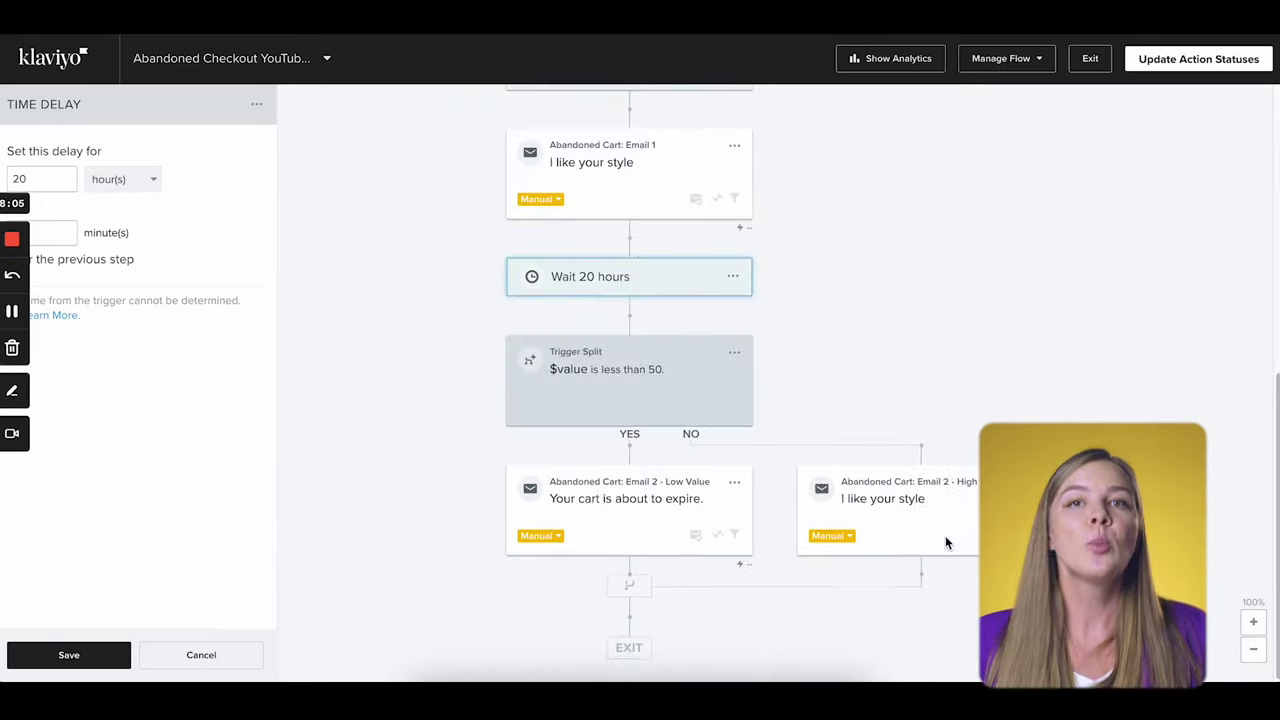
{"action": "left_click", "coordinate": [631, 518]}
{"action": "left_click", "coordinate": [912, 500]}
- Rename the SMS on the consent split's NO branch as Abandoned Cart SMS 1
{"action": "scroll", "coordinate": [860, 420], "scroll_direction": "up", "scroll_amount": 7}
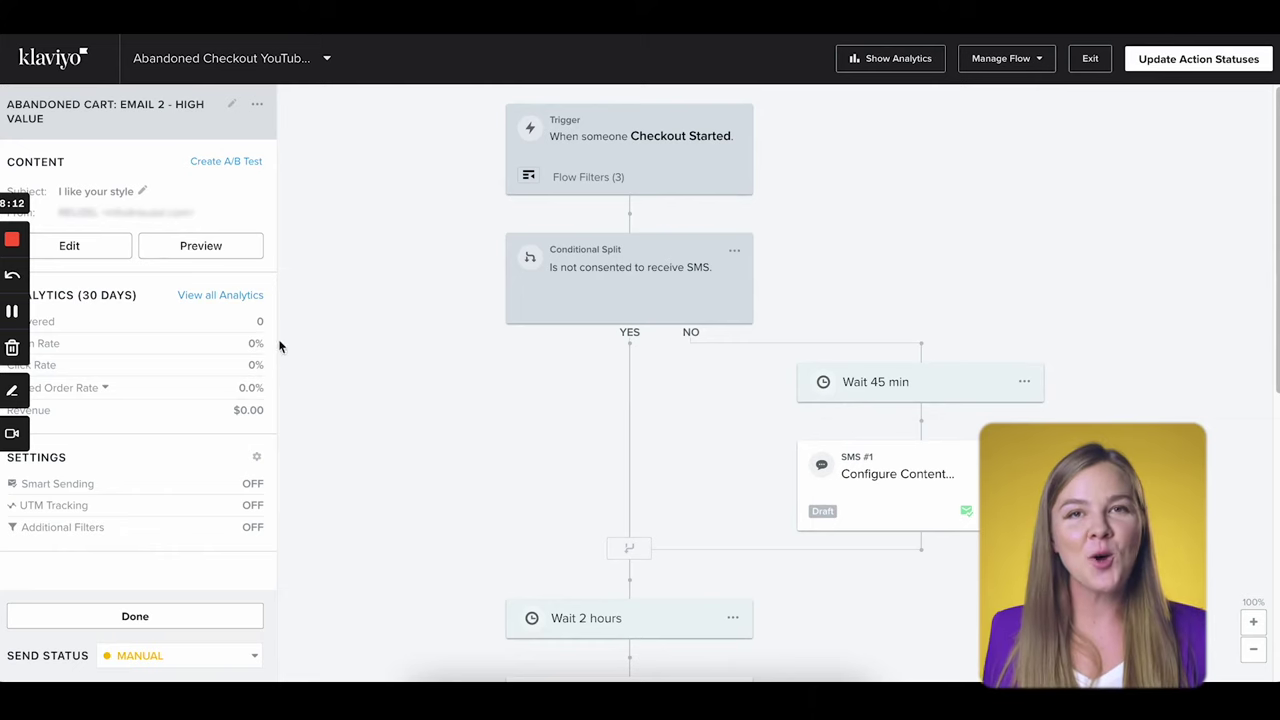
{"action": "left_click", "coordinate": [913, 470]}
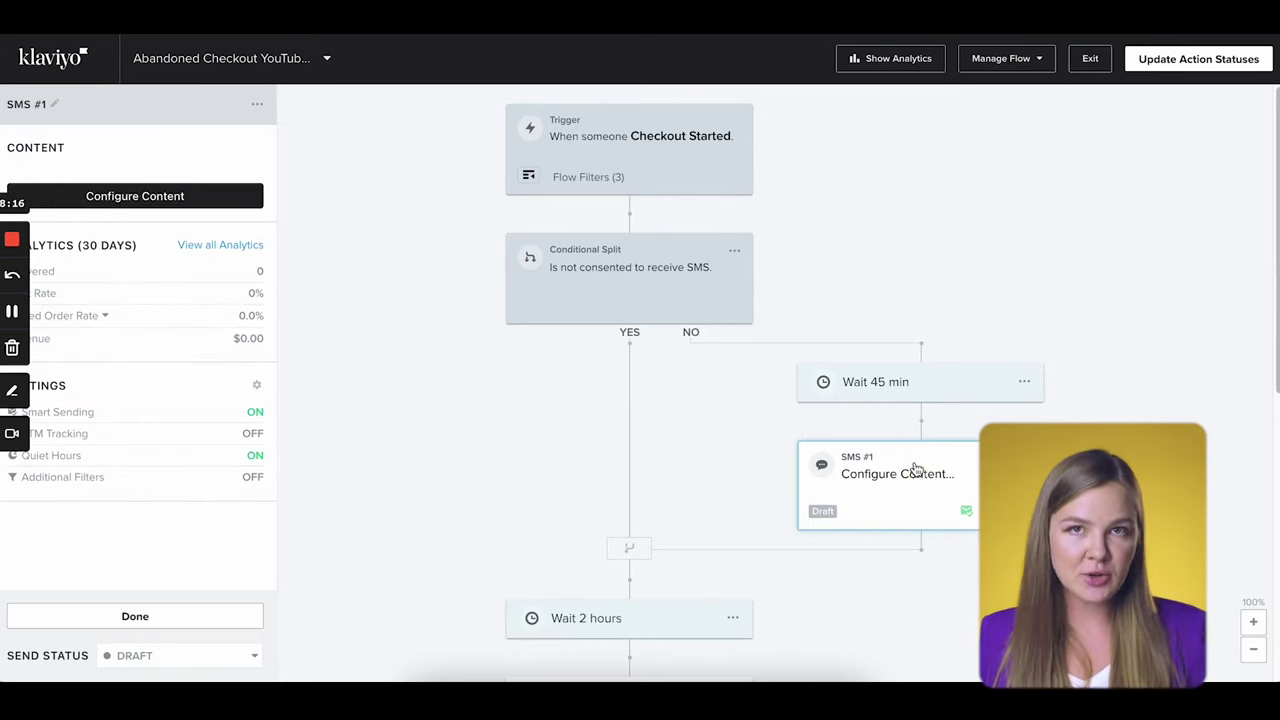
{"action": "left_click", "coordinate": [54, 104]}
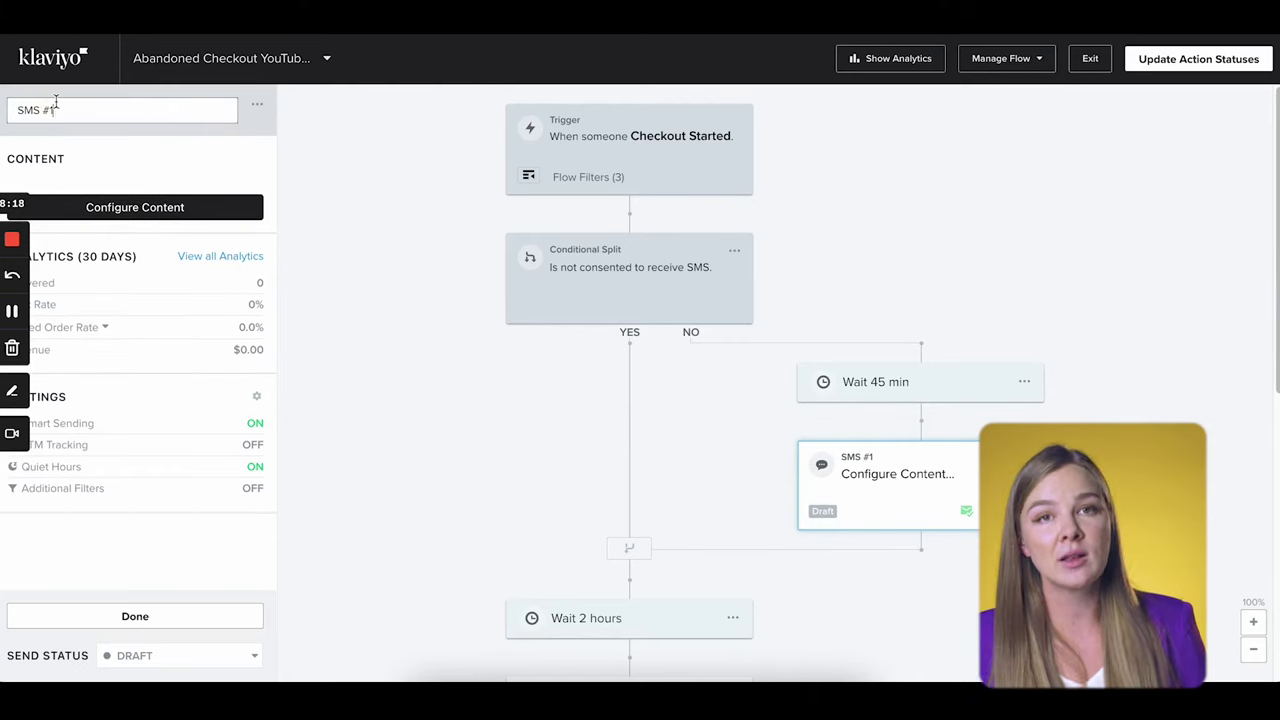
{"action": "key", "text": "ctrl+a"}
{"action": "key", "text": "BackSpace"}
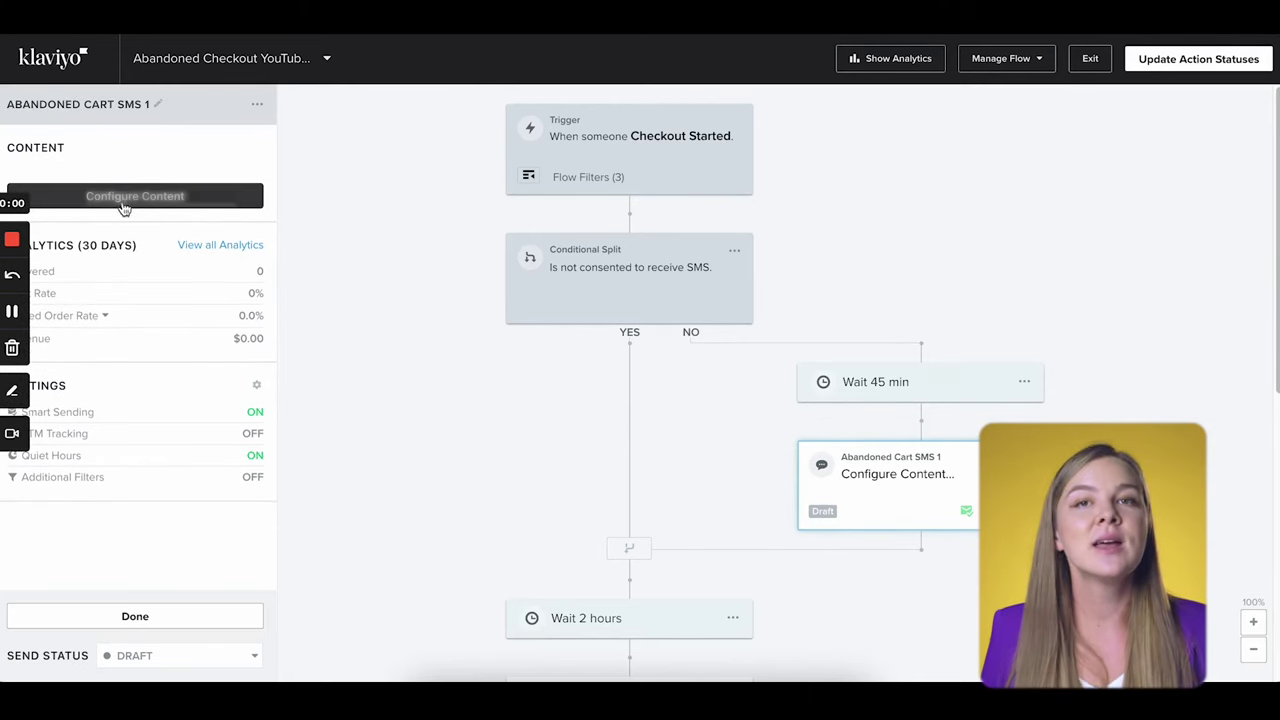
- Fill the SMS content with a {{ first_name|title|default:'there' }} greeting, a PRODUCT NAME placeholder and a 48-hour saved-cart reminder ending in three pointing-down emojis
{"action": "left_click", "coordinate": [122, 205]}
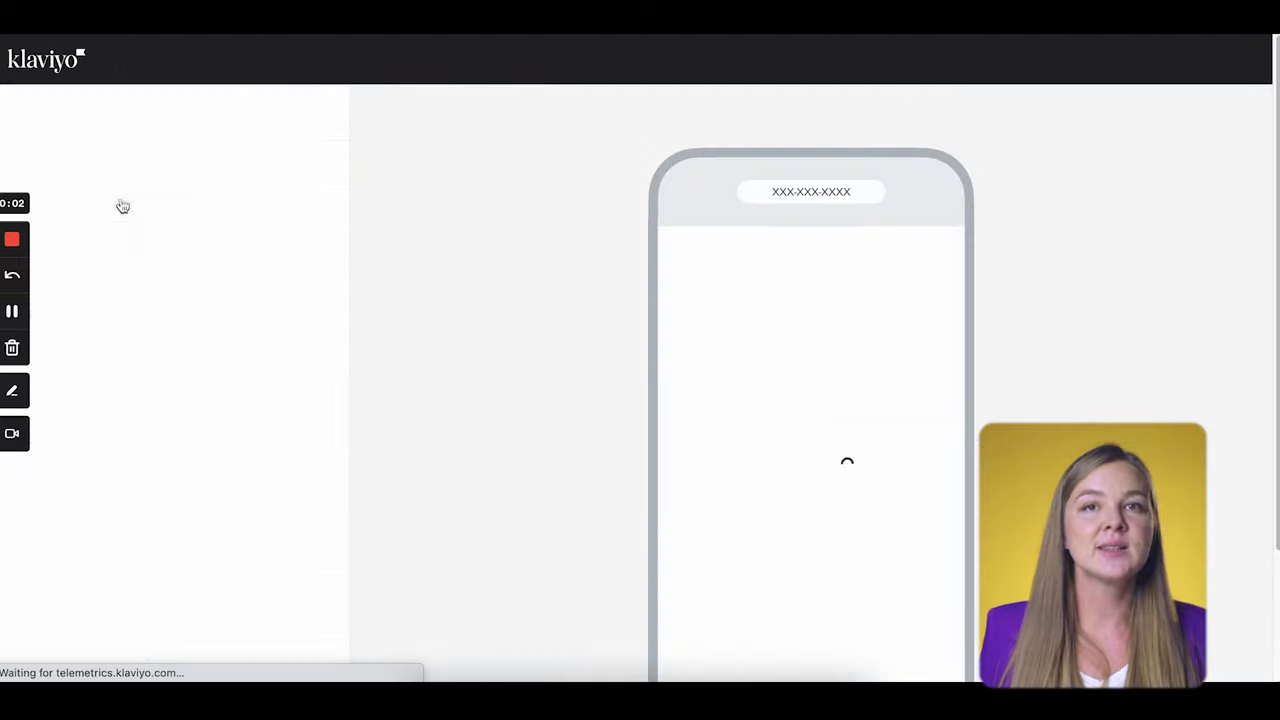
{"action": "left_click", "coordinate": [110, 251]}
{"action": "left_click", "coordinate": [108, 251]}
{"action": "type", "text": "Hey {{ first_name|title|default:'there' }}, still thinking about that PRODUCT NAME? We saved your entire cart for the next 48 hours — go look at it again, or, better yet, take these home! 👇👇👇"}
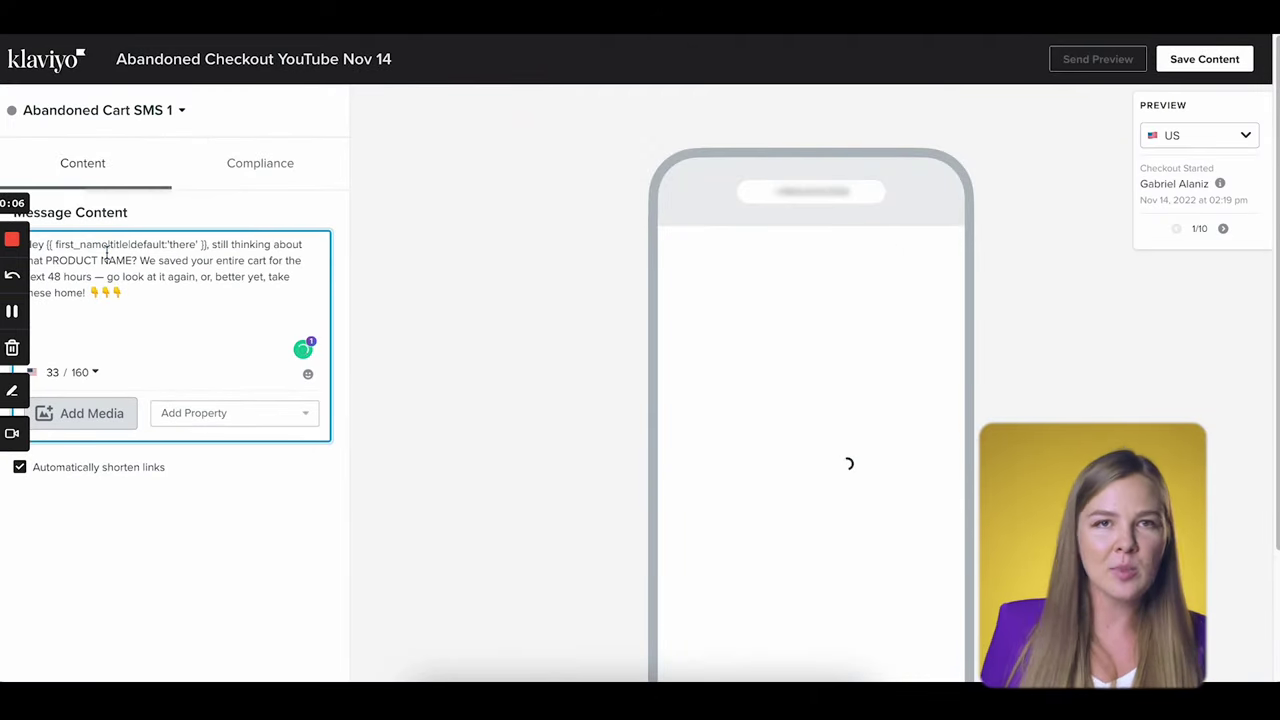
- Add a line break after the closing emojis to set the message apart from the unsubscribe text
{"action": "left_click_drag", "start_coordinate": [868, 372], "coordinate": [682, 366]}
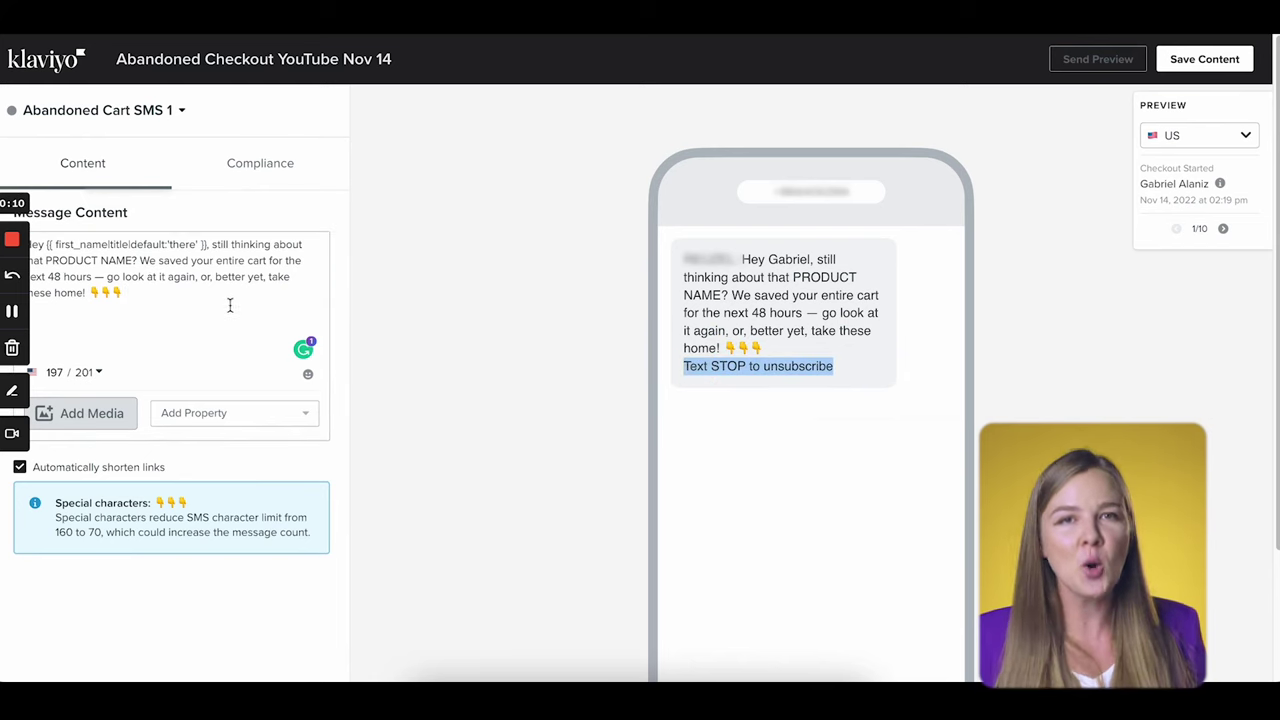
{"action": "left_click", "coordinate": [150, 294]}
{"action": "key", "text": "Return"}
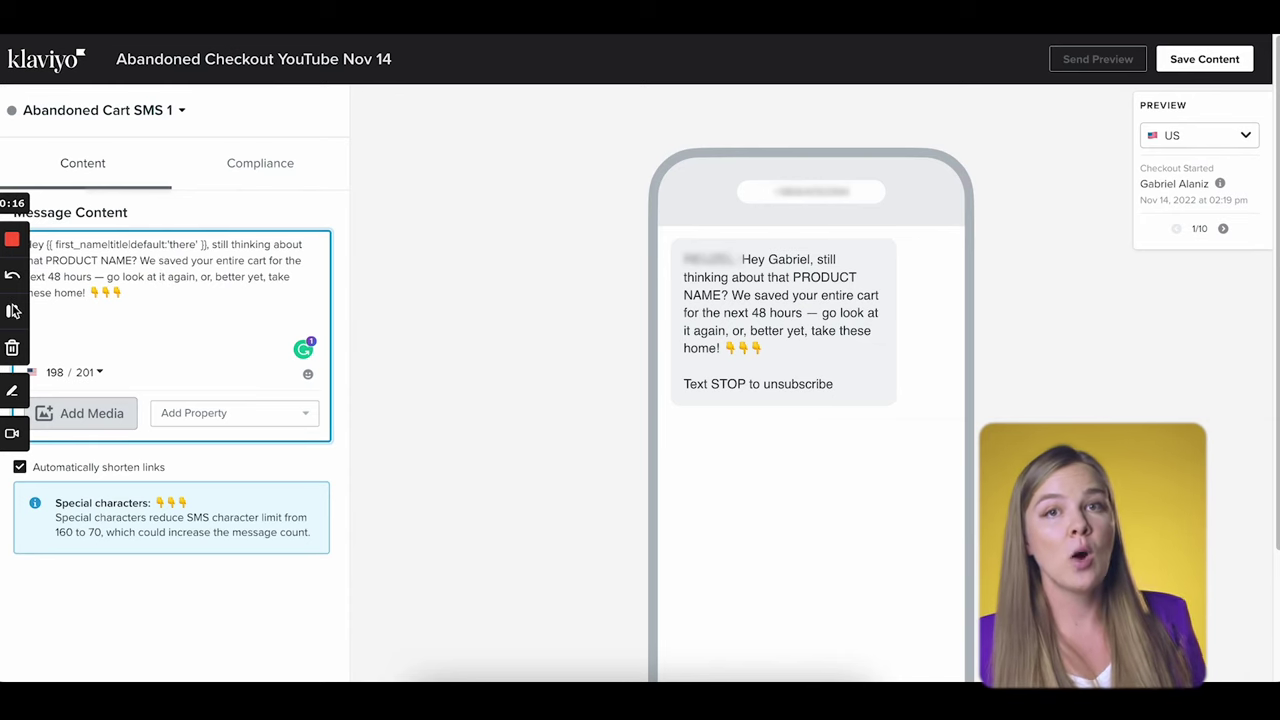
{"action": "left_click", "coordinate": [14, 311]}
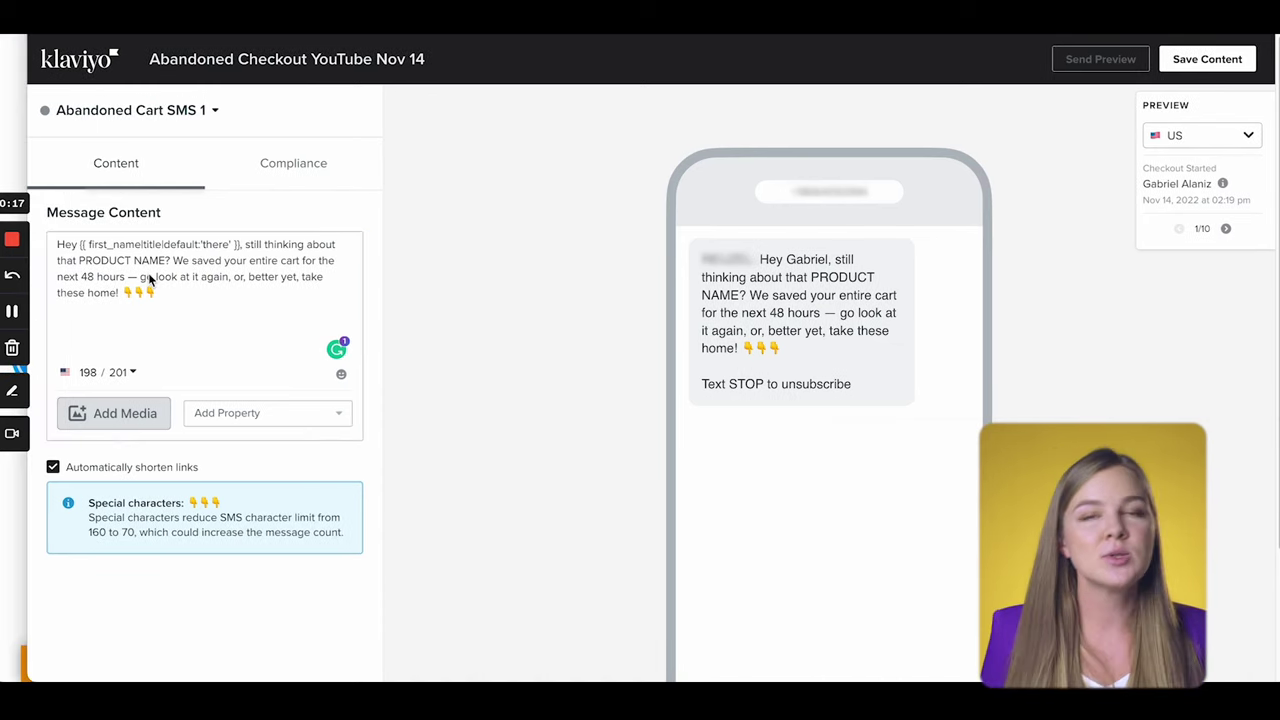
- Replace the PRODUCT NAME placeholder with the first item's variable {{ event.Items.0 }}, copied from the preview event's properties
{"action": "left_click", "coordinate": [150, 281]}
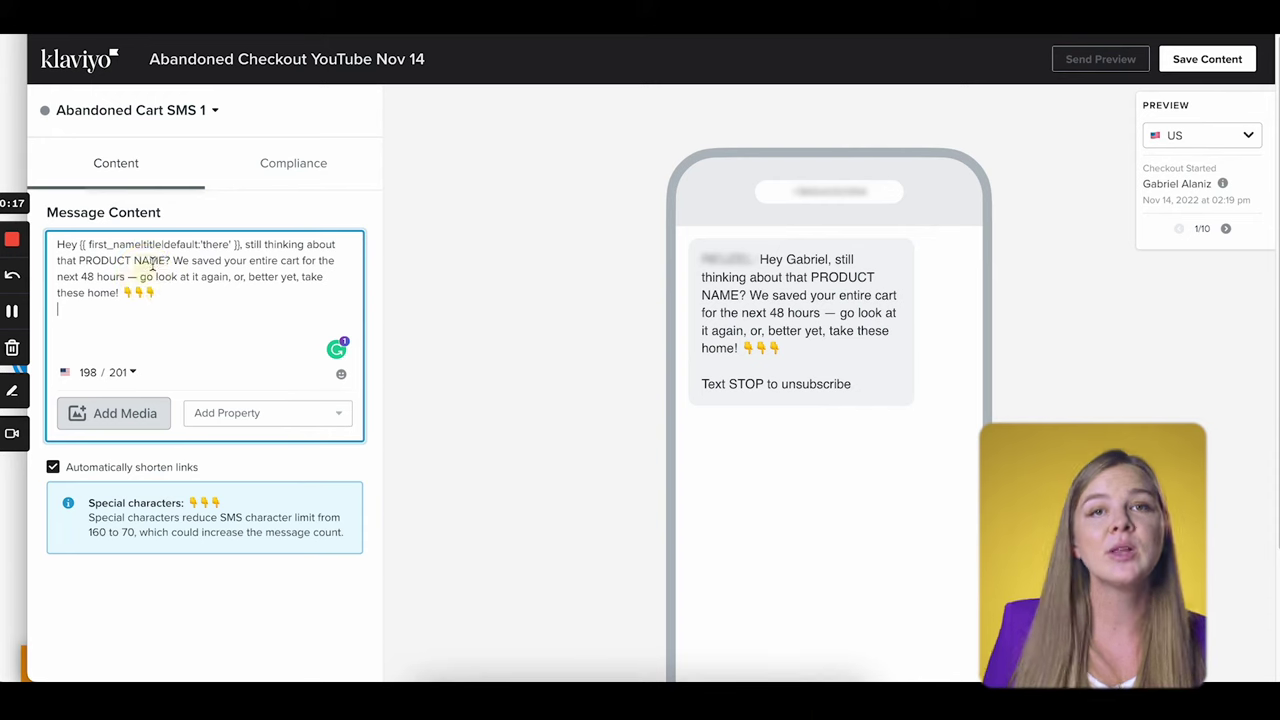
{"action": "left_click_drag", "start_coordinate": [168, 260], "coordinate": [77, 260]}
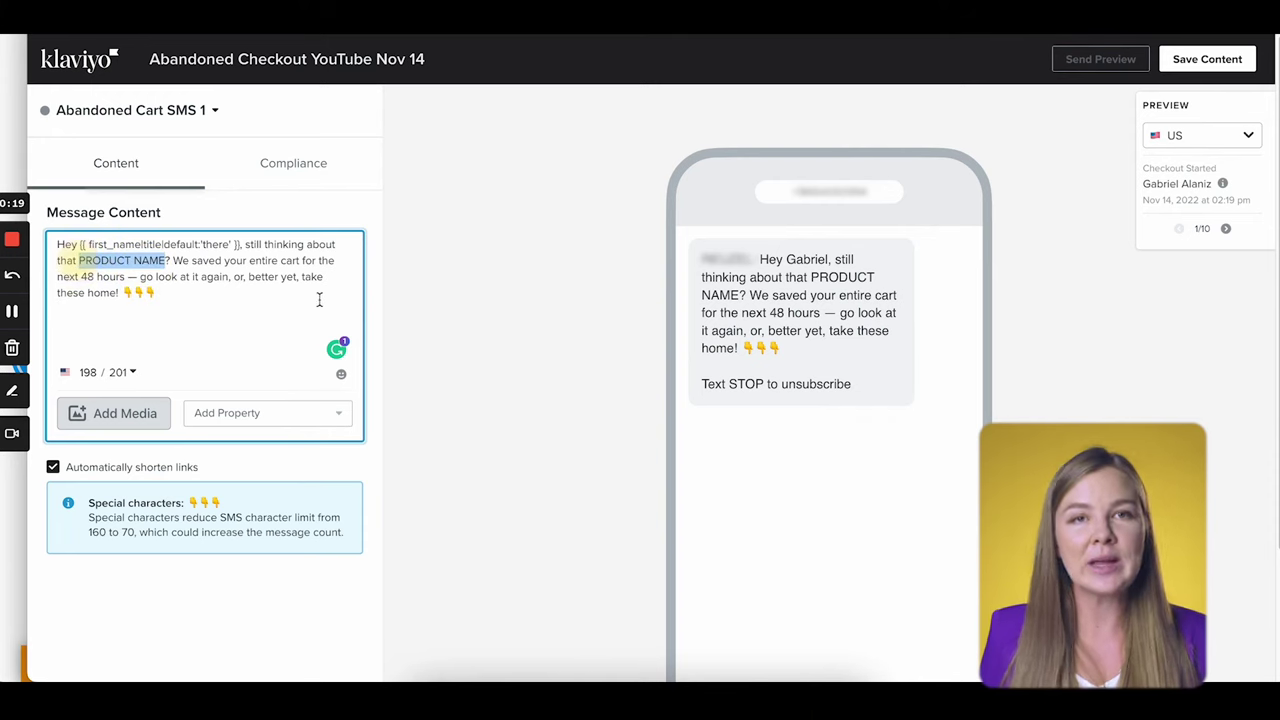
{"action": "double_click", "coordinate": [1162, 105]}
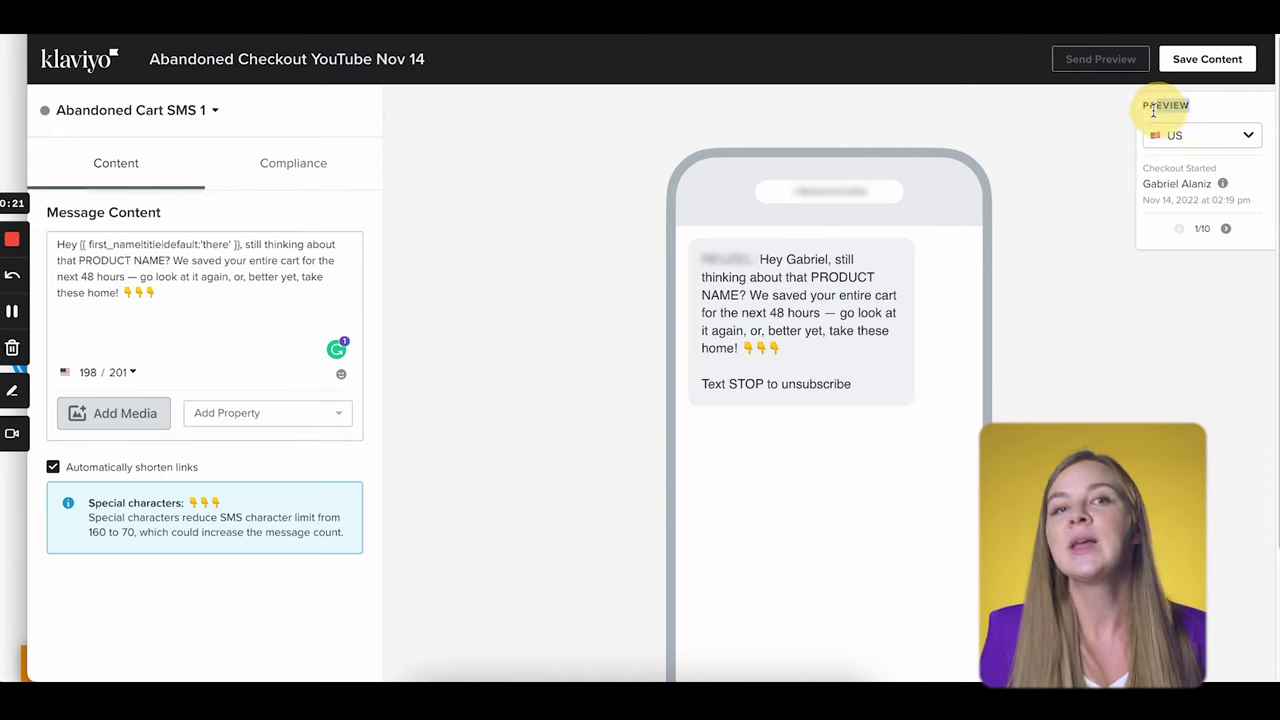
{"action": "left_click", "coordinate": [1224, 187]}
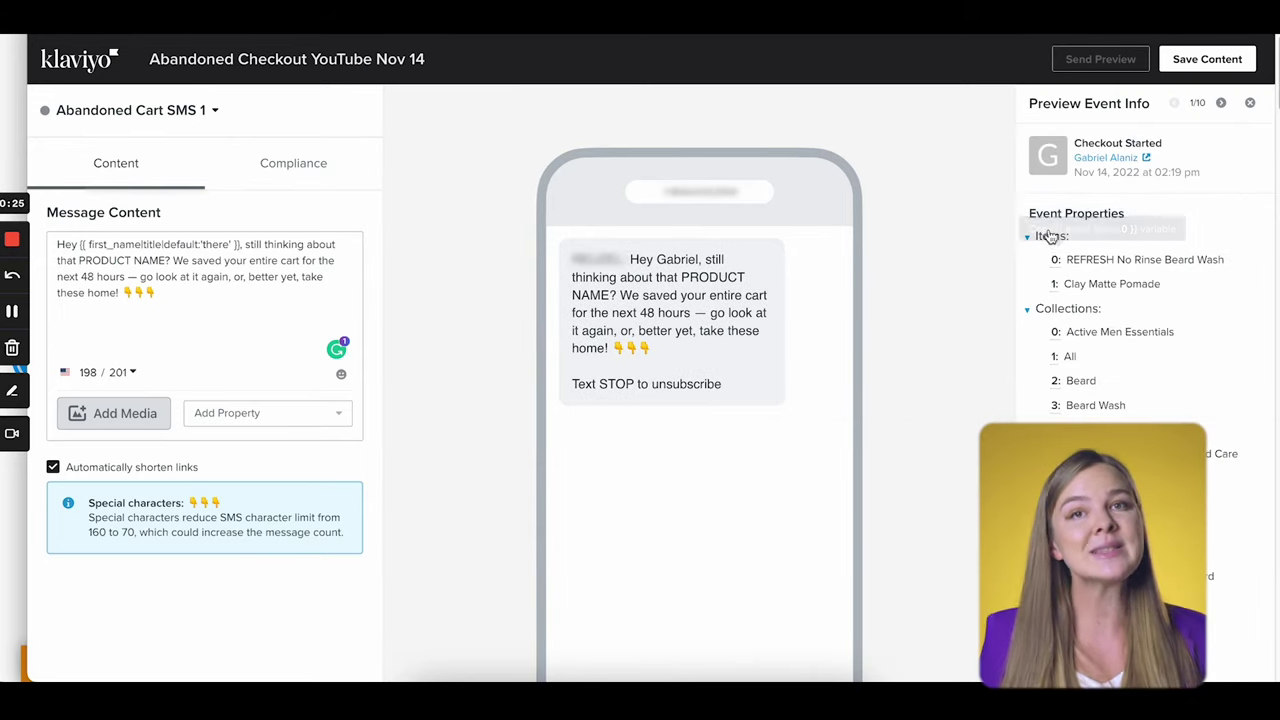
{"action": "left_click", "coordinate": [1057, 261]}
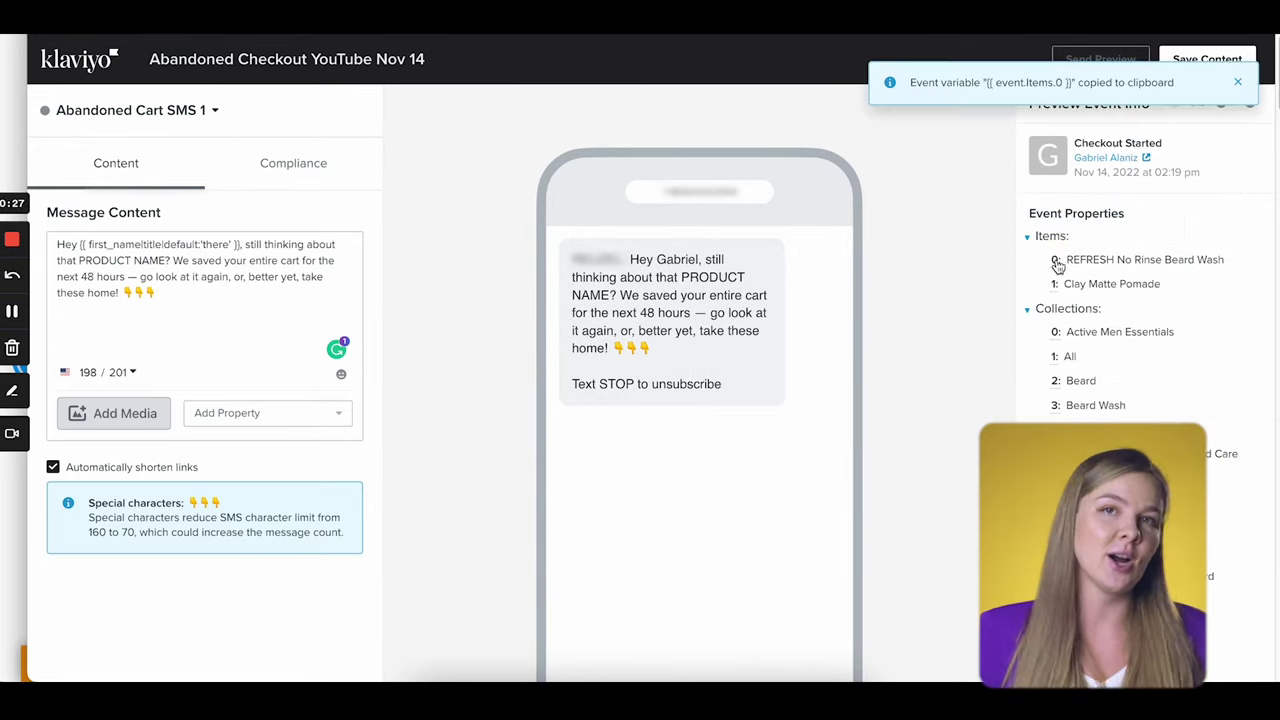
{"action": "left_click", "coordinate": [160, 257]}
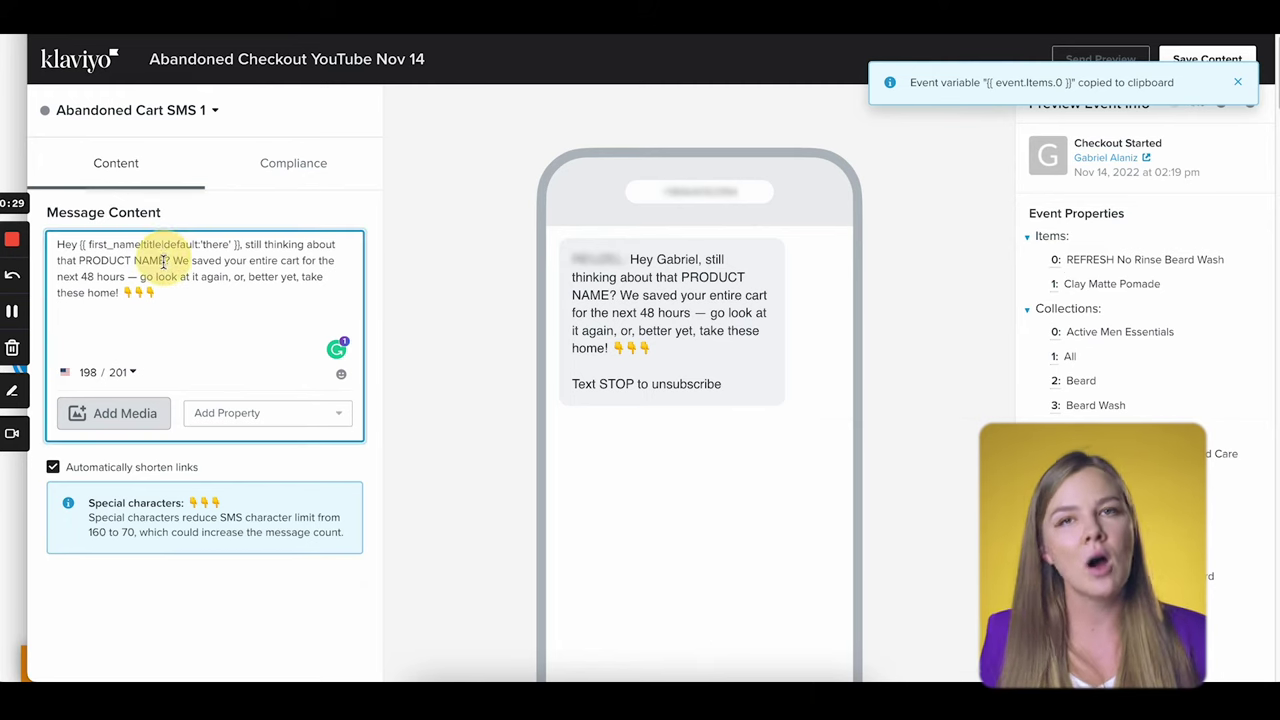
{"action": "left_click_drag", "start_coordinate": [79, 262], "coordinate": [166, 261]}
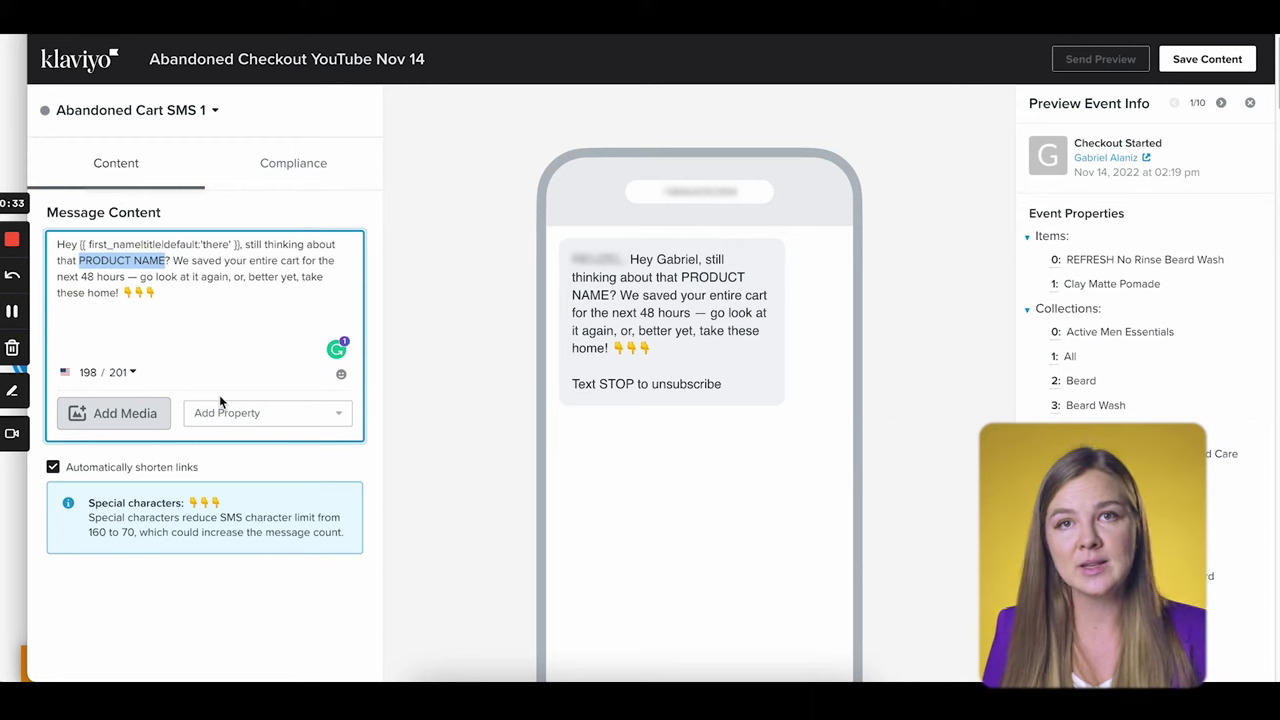
{"action": "type", "text": "{{ event.Items.0 }}"}
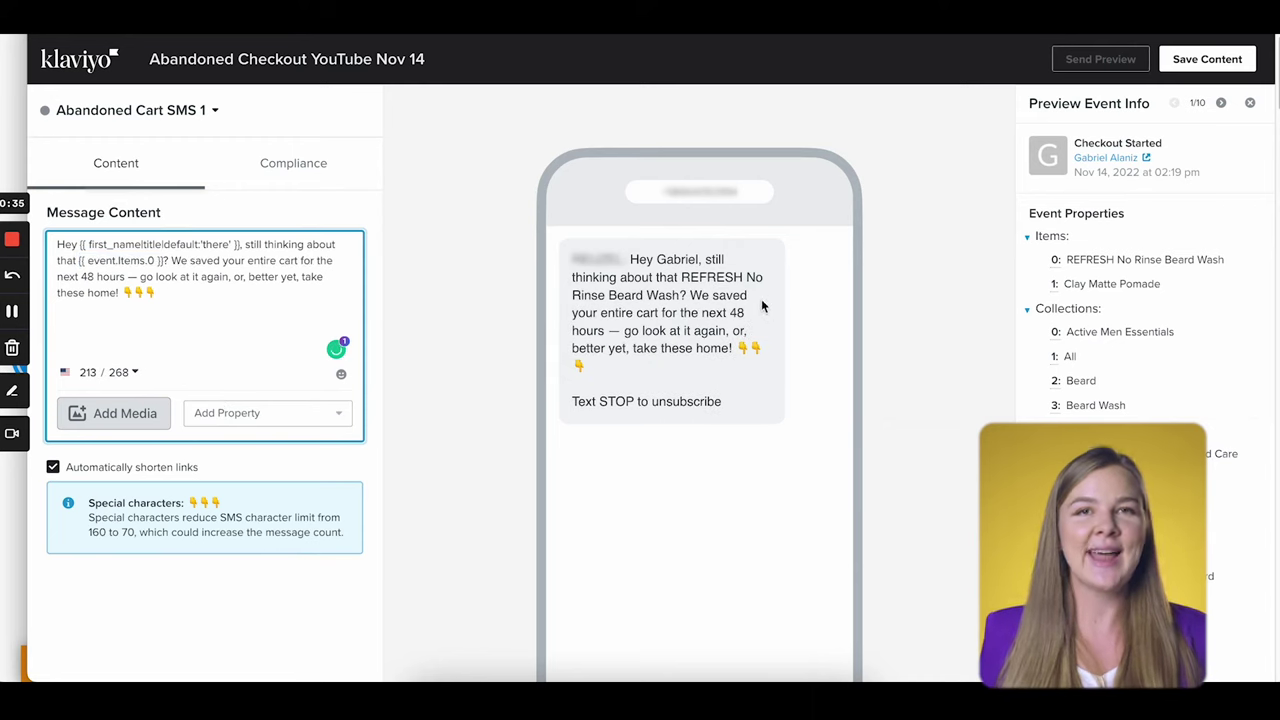
- Check the product name in the SMS preview for the first, second and third checkout events
{"action": "left_click_drag", "start_coordinate": [690, 274], "coordinate": [681, 296]}
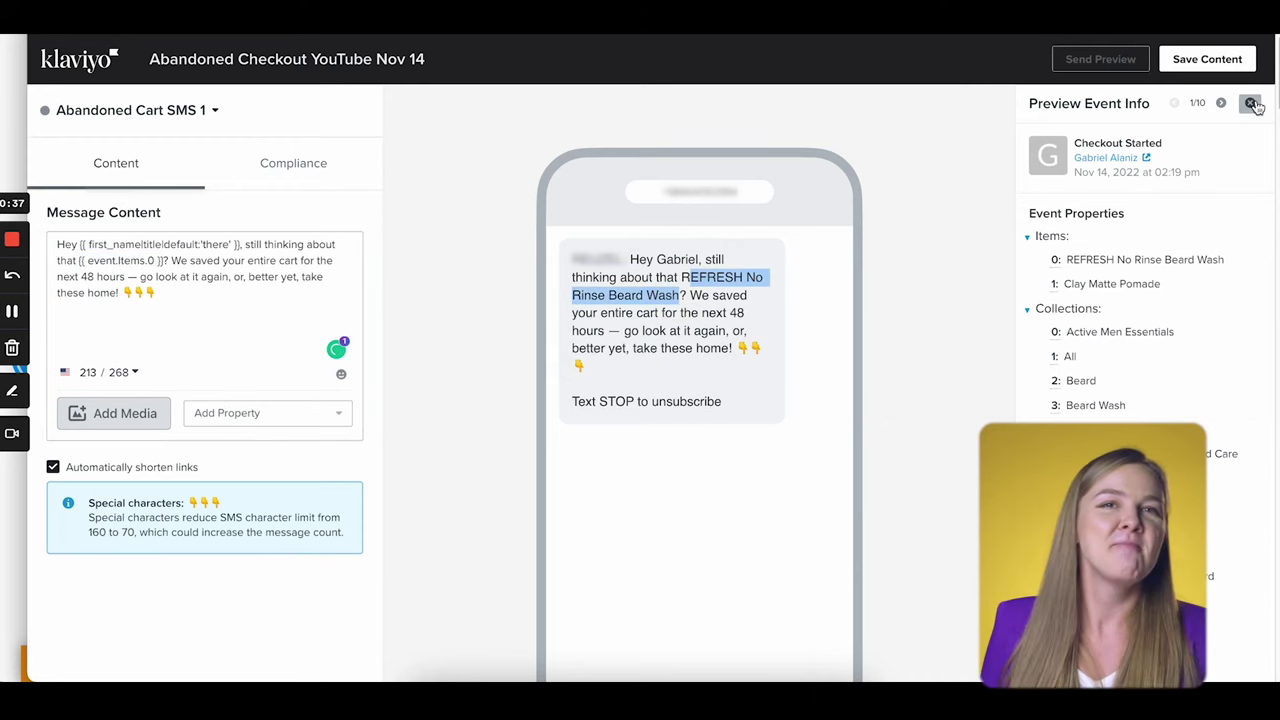
{"action": "left_click", "coordinate": [1226, 104]}
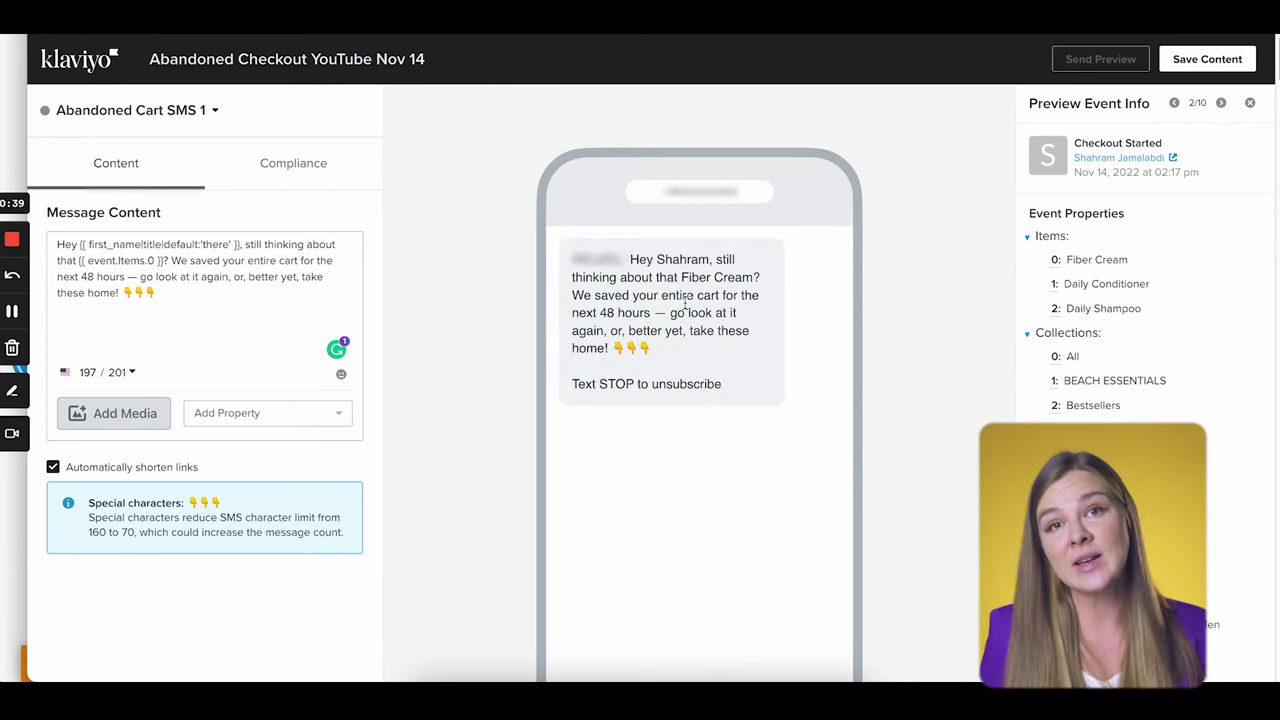
{"action": "left_click_drag", "start_coordinate": [681, 274], "coordinate": [760, 278]}
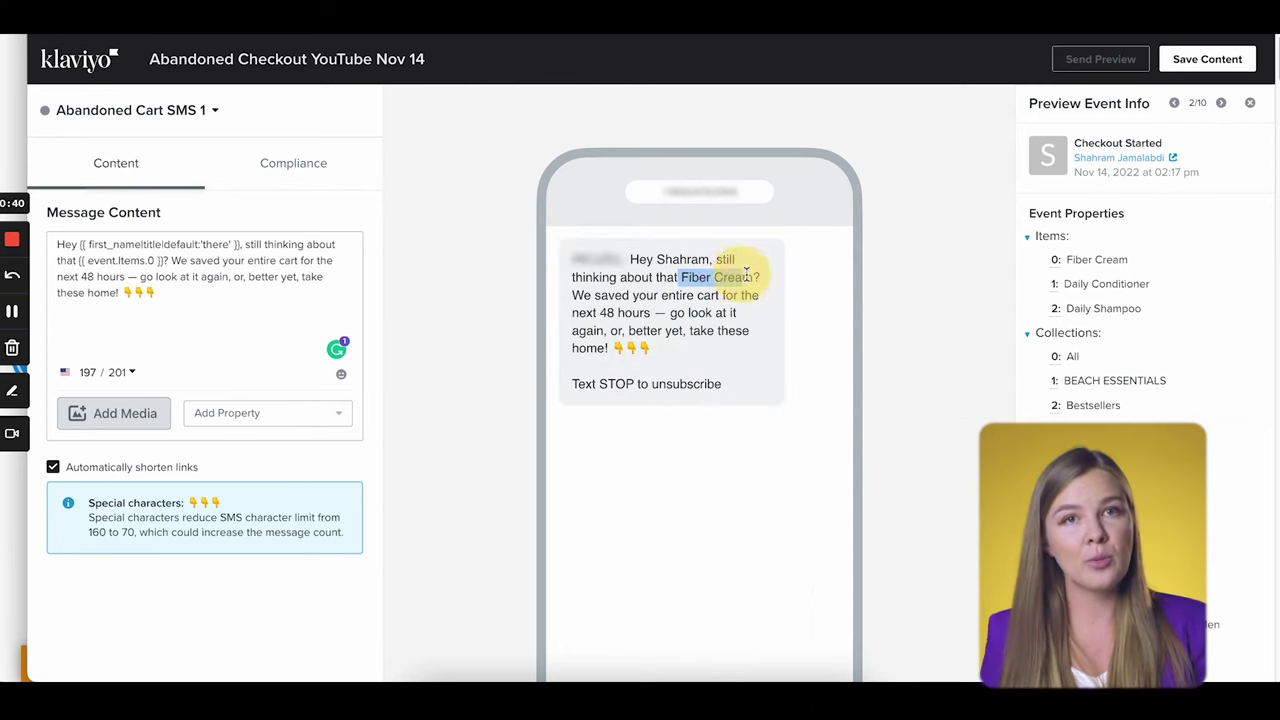
{"action": "left_click", "coordinate": [1221, 103]}
{"action": "left_click_drag", "start_coordinate": [631, 281], "coordinate": [769, 279]}
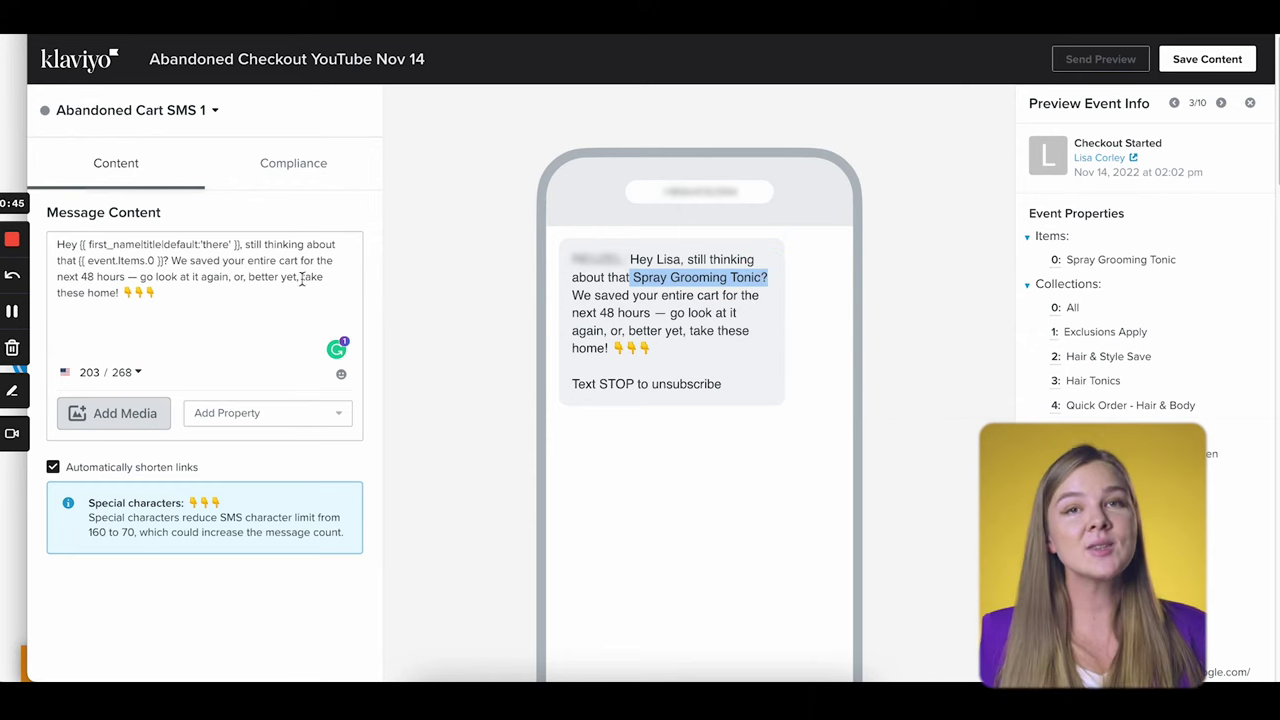
- Insert a blank line between the product question and the sentence starting "We saved your entire cart"
{"action": "left_click", "coordinate": [103, 248]}
{"action": "left_click", "coordinate": [172, 262]}
{"action": "key", "text": "Return"}
{"action": "key", "text": "Return"}
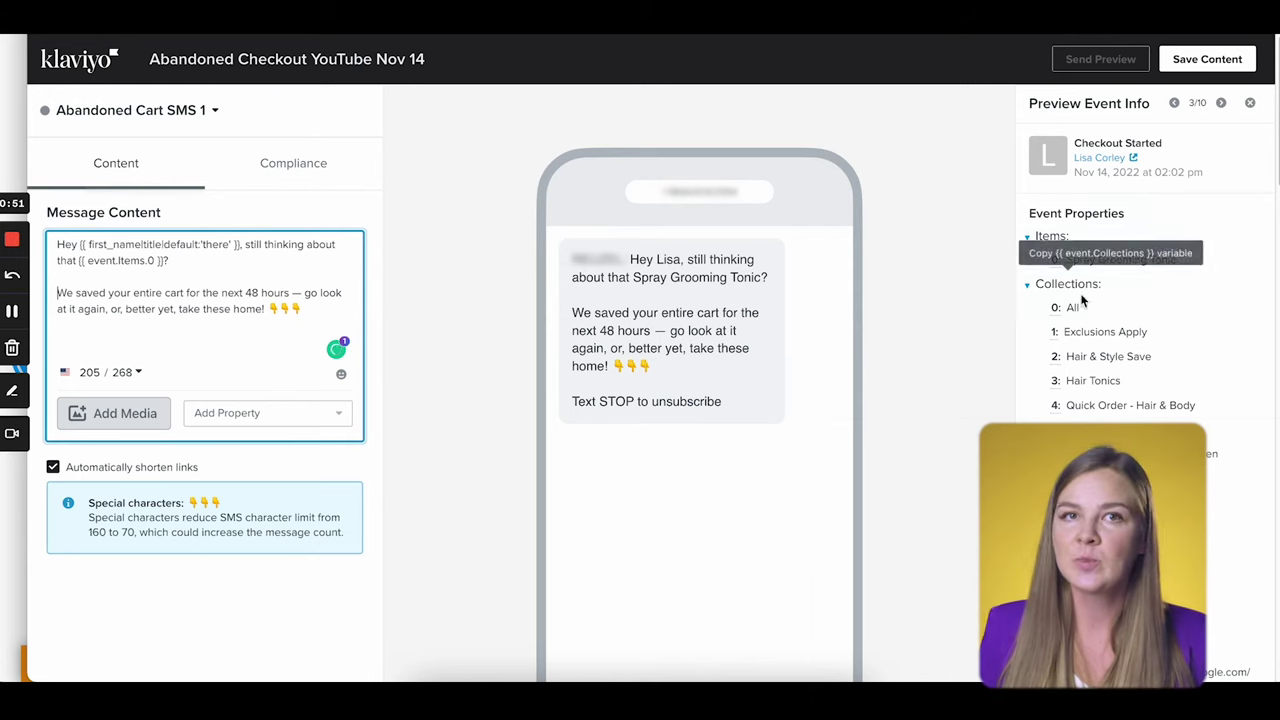
- Find "image" in the event properties and copy the src variable of the first product image
{"action": "key", "text": "ctrl+f"}
{"action": "type", "text": "image"}
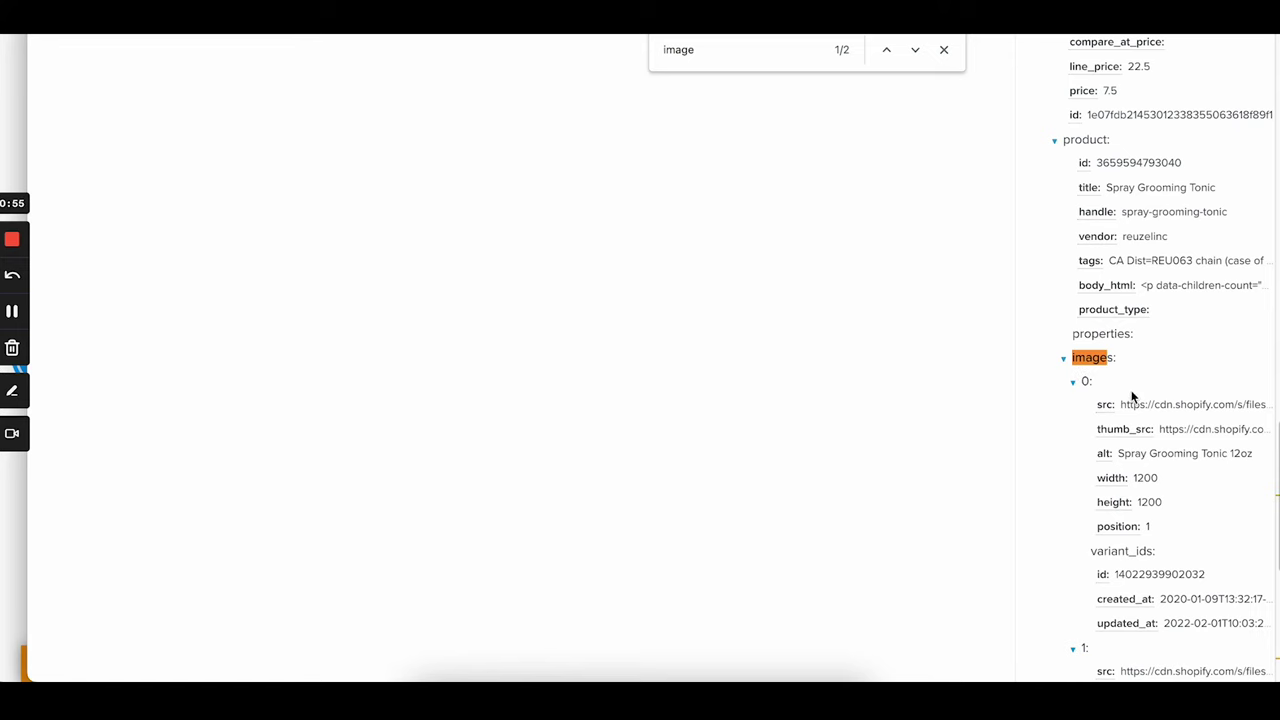
{"action": "left_click", "coordinate": [1106, 407]}
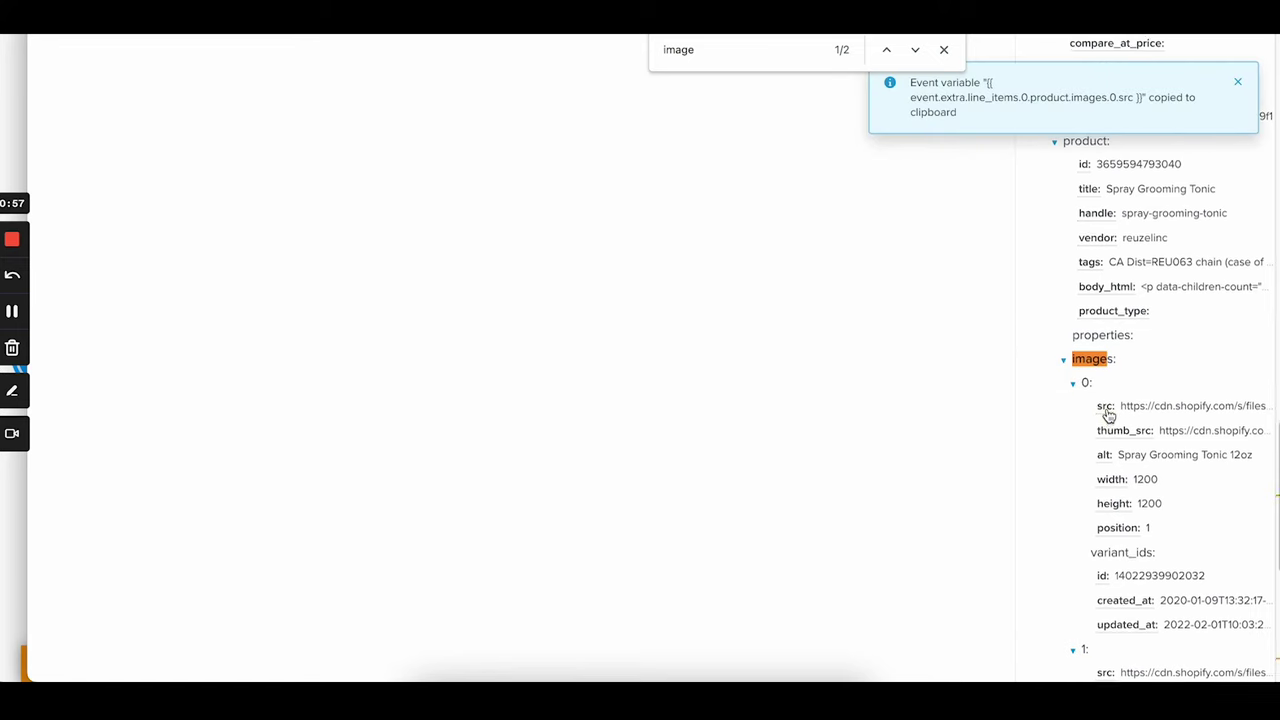
- Add a dynamic image to the SMS using the copied variable {{ event.extra.line_items.0.product.images.0.src }}
{"action": "scroll", "coordinate": [731, 348], "scroll_direction": "up", "scroll_amount": 2}
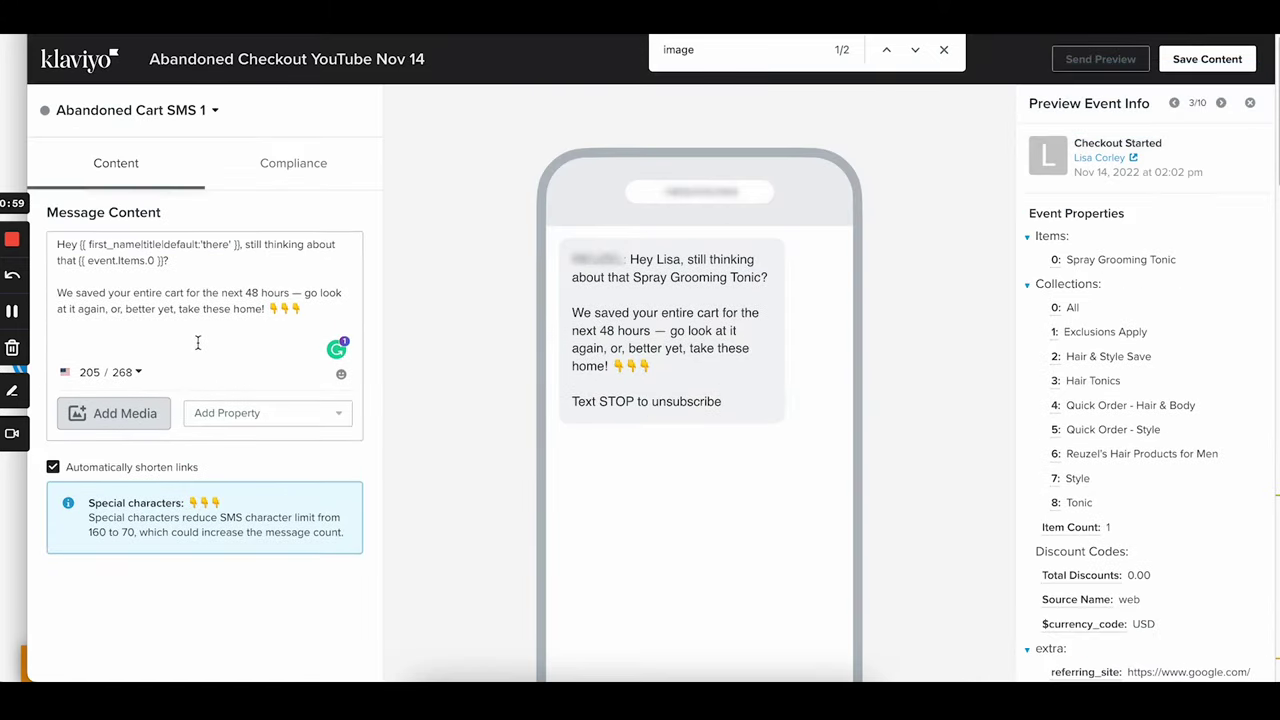
{"action": "left_click", "coordinate": [122, 415]}
{"action": "left_click", "coordinate": [353, 281]}
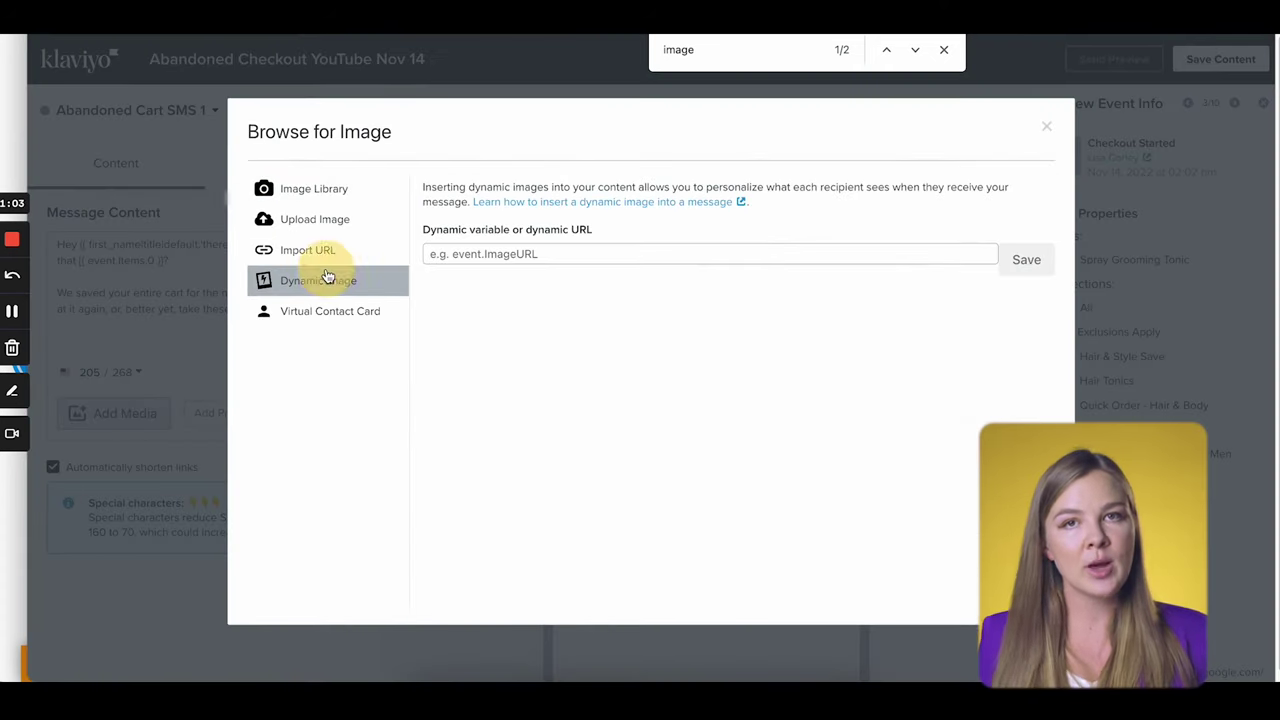
{"action": "left_click", "coordinate": [538, 254]}
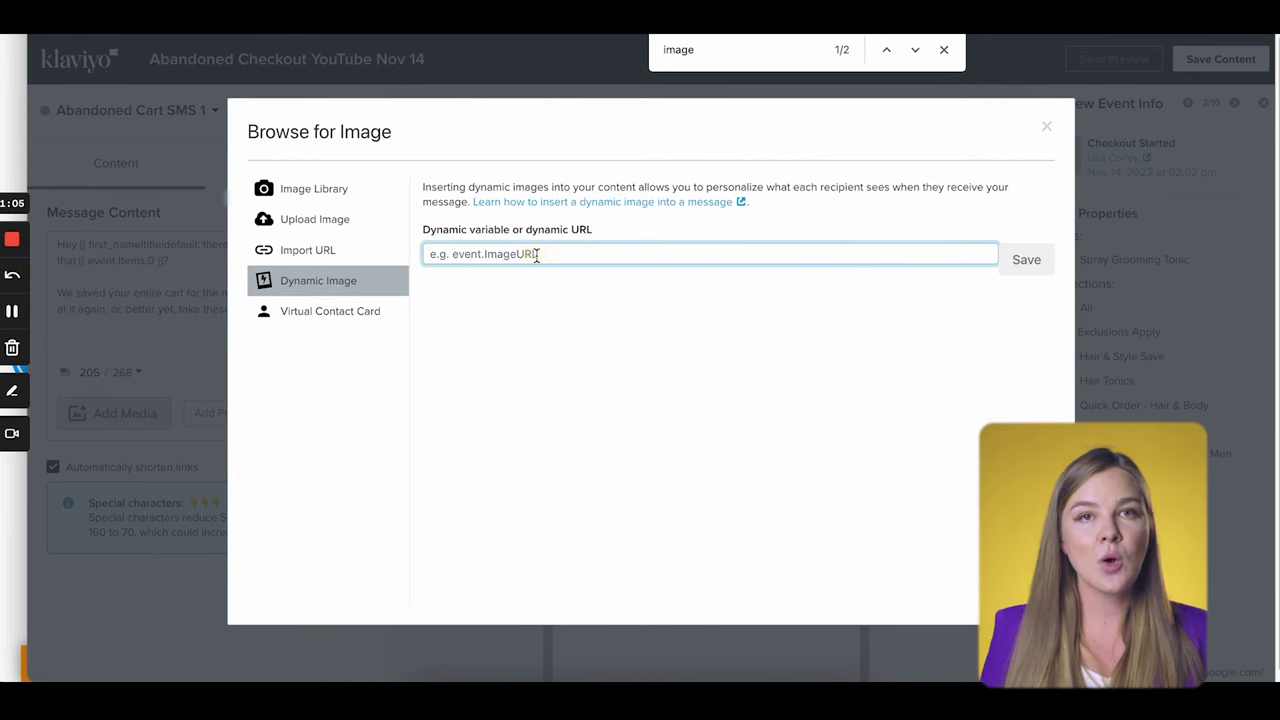
{"action": "key", "text": "ctrl+v"}
{"action": "left_click", "coordinate": [1026, 260]}
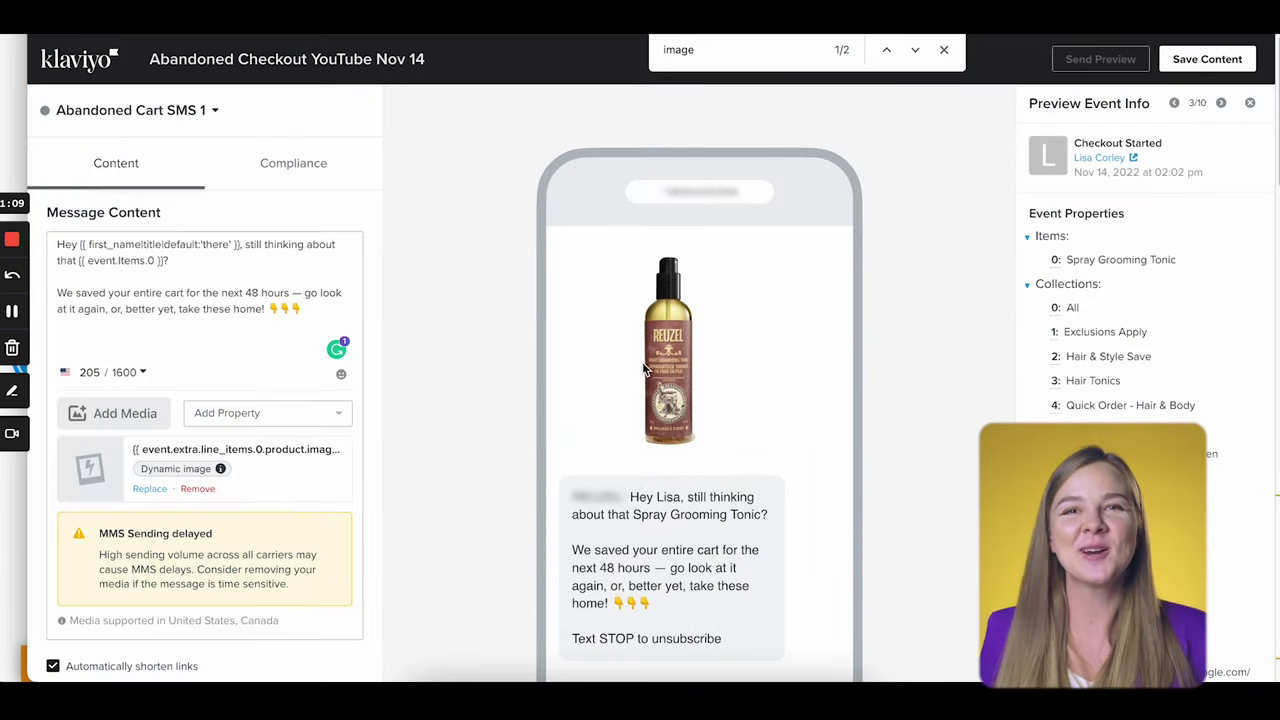
- Check the product image and name in the SMS preview for the fourth, fifth and sixth checkout events
{"action": "scroll", "coordinate": [663, 352], "scroll_direction": "down", "scroll_amount": 2}
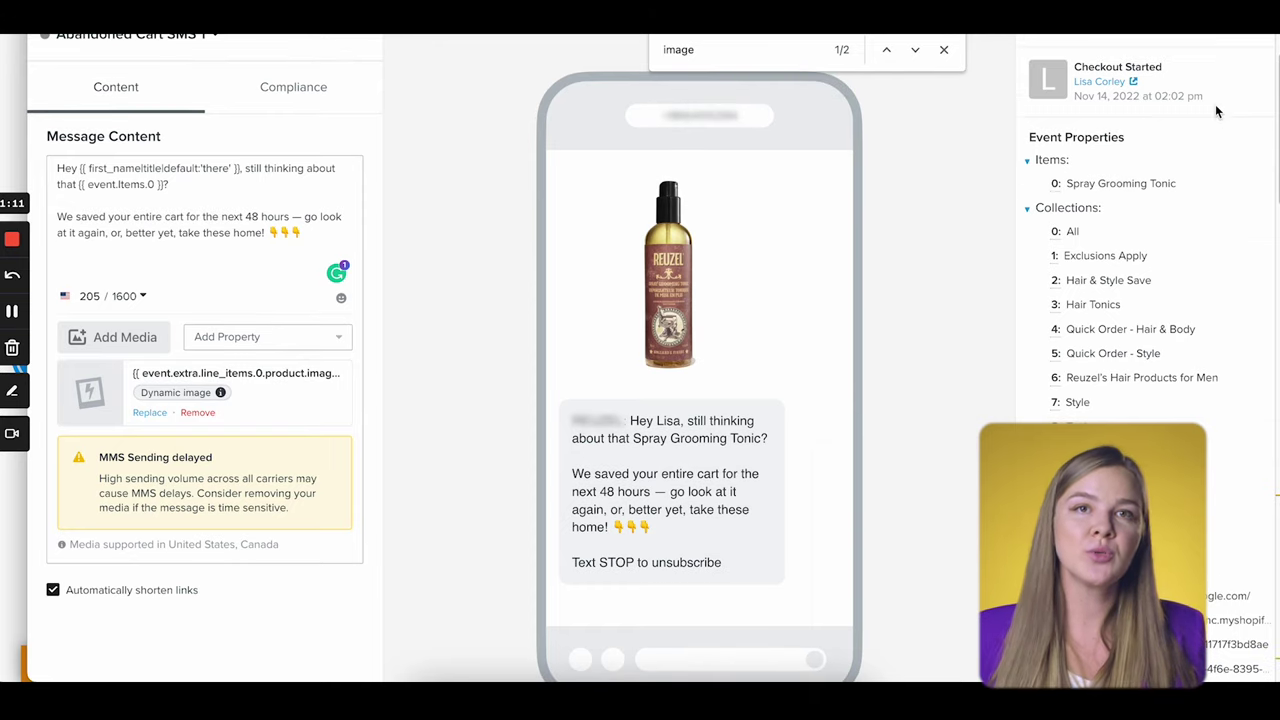
{"action": "scroll", "coordinate": [1218, 151], "scroll_direction": "up", "scroll_amount": 1}
{"action": "left_click", "coordinate": [1221, 68]}
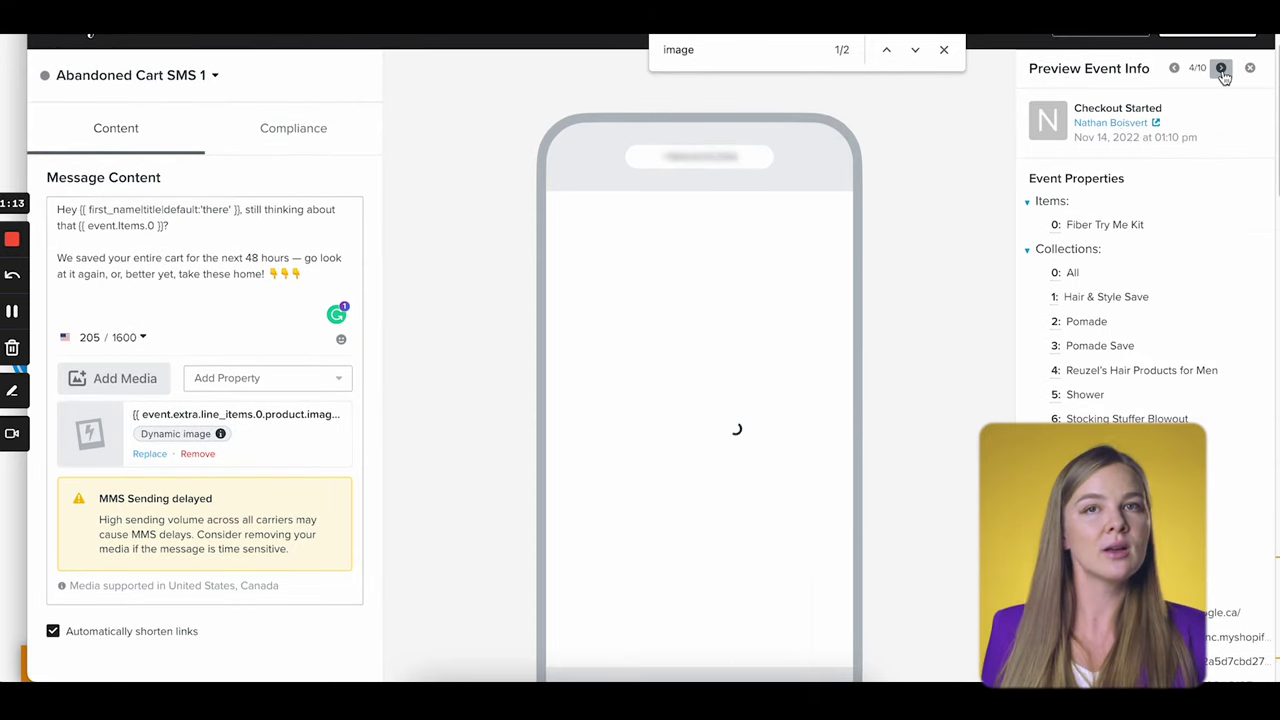
{"action": "left_click", "coordinate": [1221, 68]}
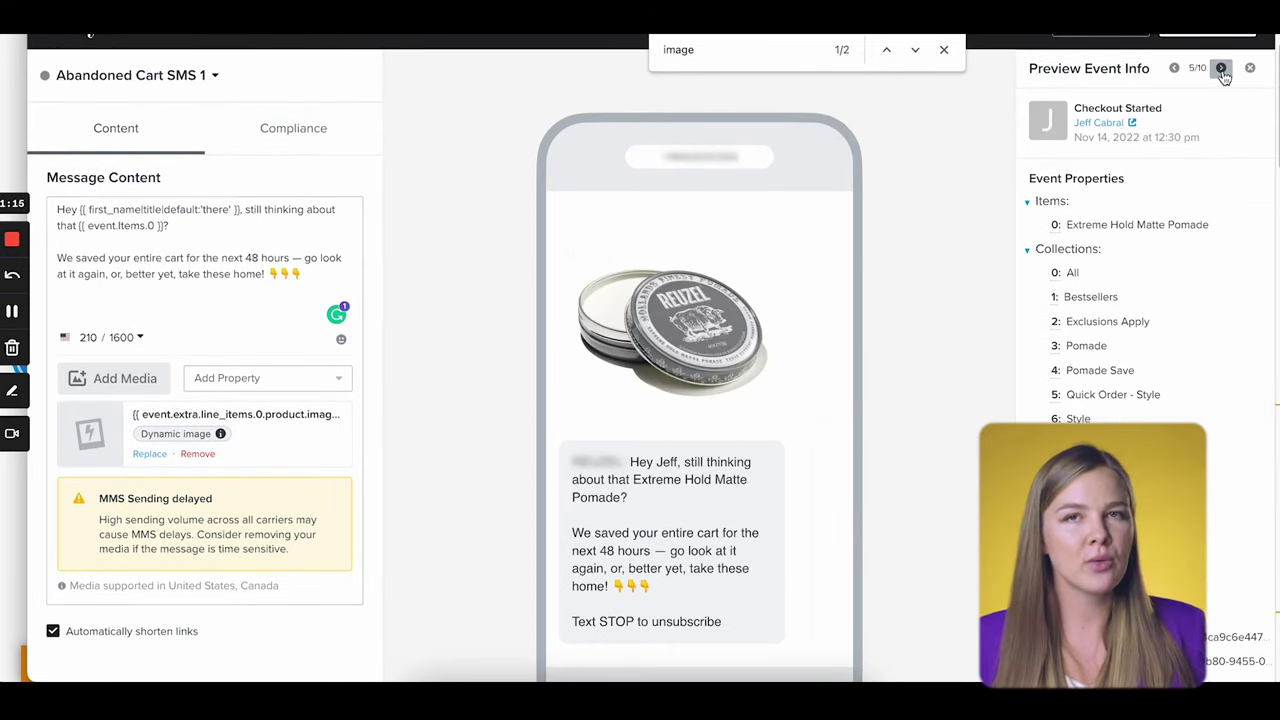
{"action": "left_click", "coordinate": [1221, 68]}
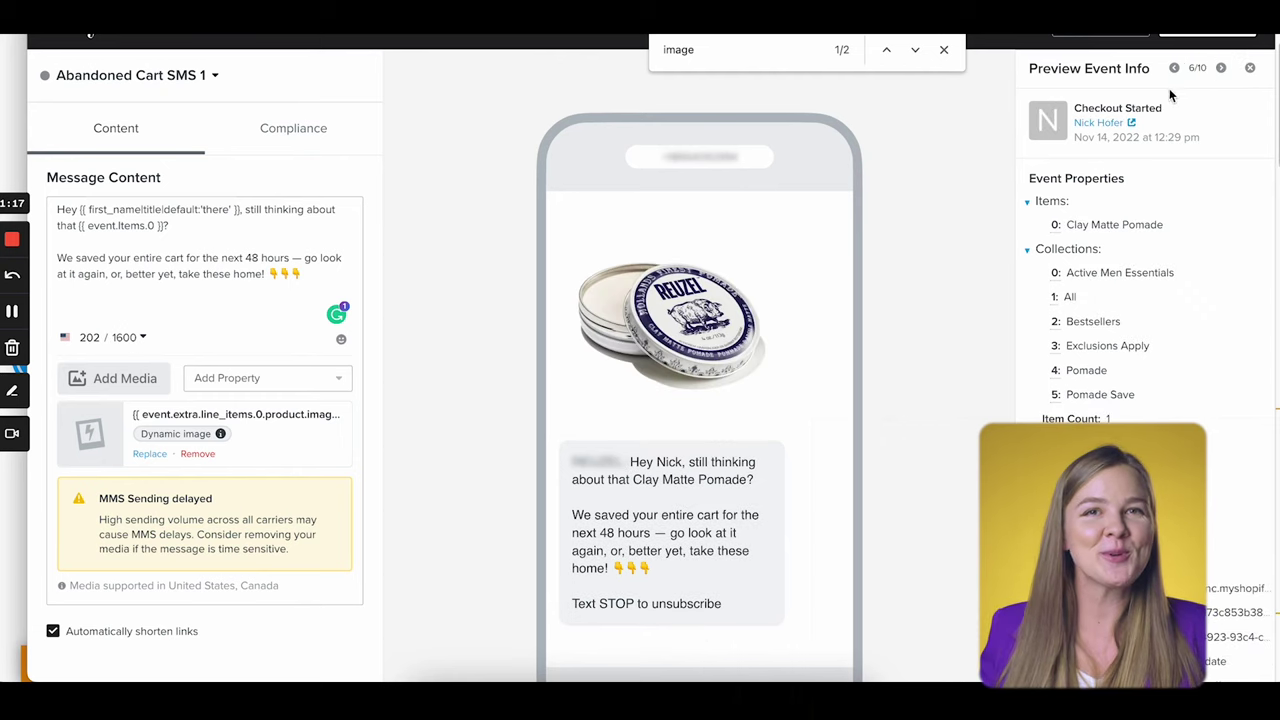
{"action": "left_click", "coordinate": [943, 49]}
{"action": "scroll", "coordinate": [719, 262], "scroll_direction": "up", "scroll_amount": 1}
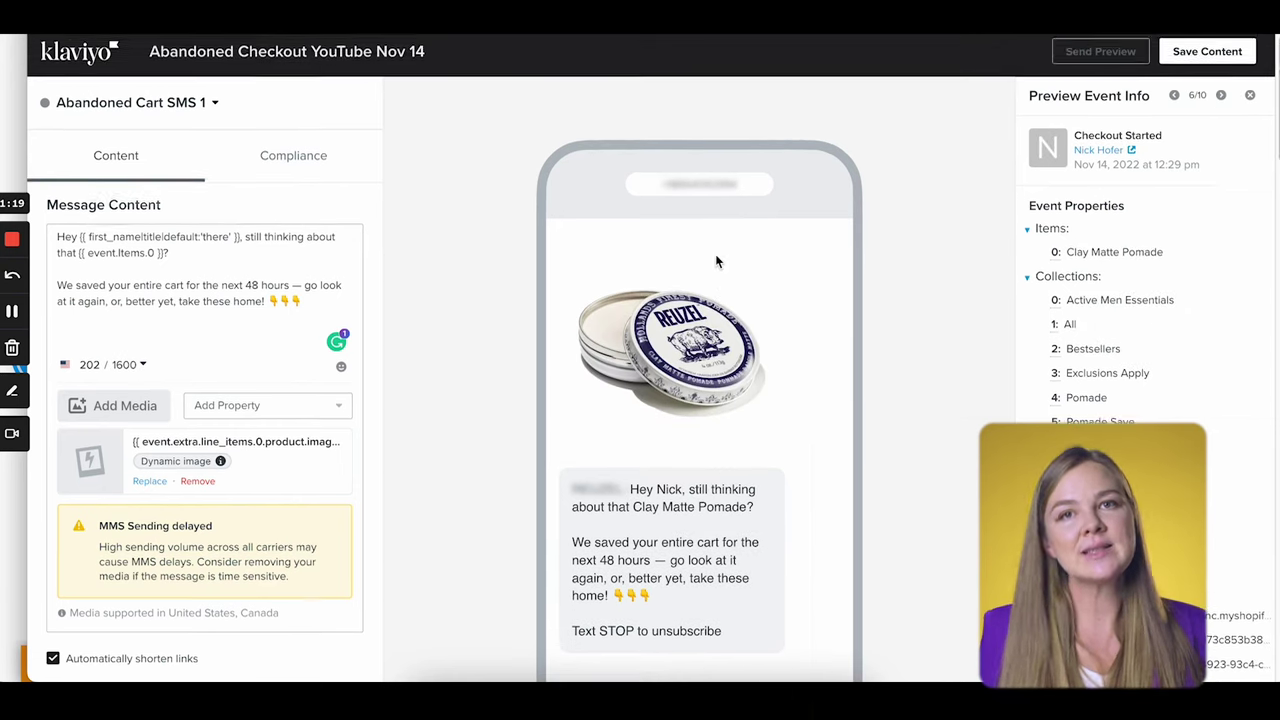
{"action": "scroll", "coordinate": [703, 393], "scroll_direction": "down", "scroll_amount": 3}
{"action": "scroll", "coordinate": [700, 388], "scroll_direction": "up", "scroll_amount": 1}
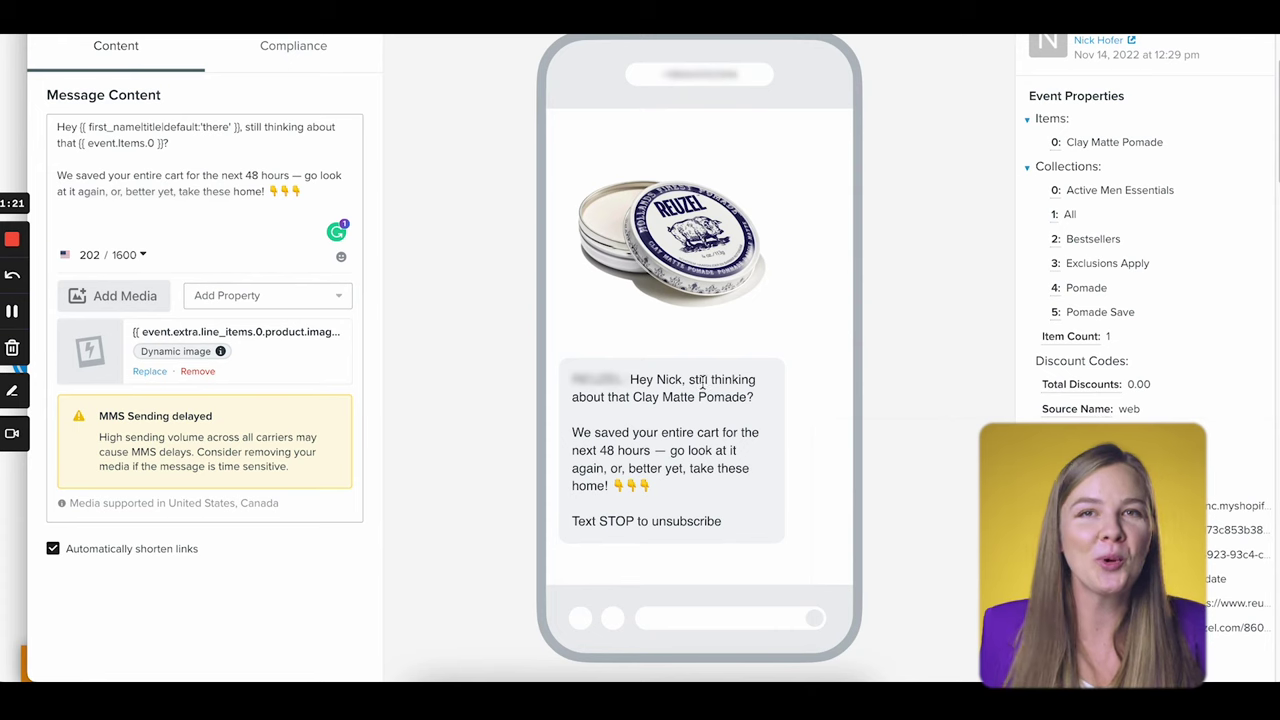
{"action": "left_click_drag", "start_coordinate": [660, 488], "coordinate": [642, 490]}
{"action": "scroll", "coordinate": [1010, 355], "scroll_direction": "up", "scroll_amount": 3}
- Find "checkout" in the event properties and copy the checkout_url variable
{"action": "left_click", "coordinate": [993, 350]}
{"action": "key", "text": "ctrl+f"}
{"action": "type", "text": "checkout"}
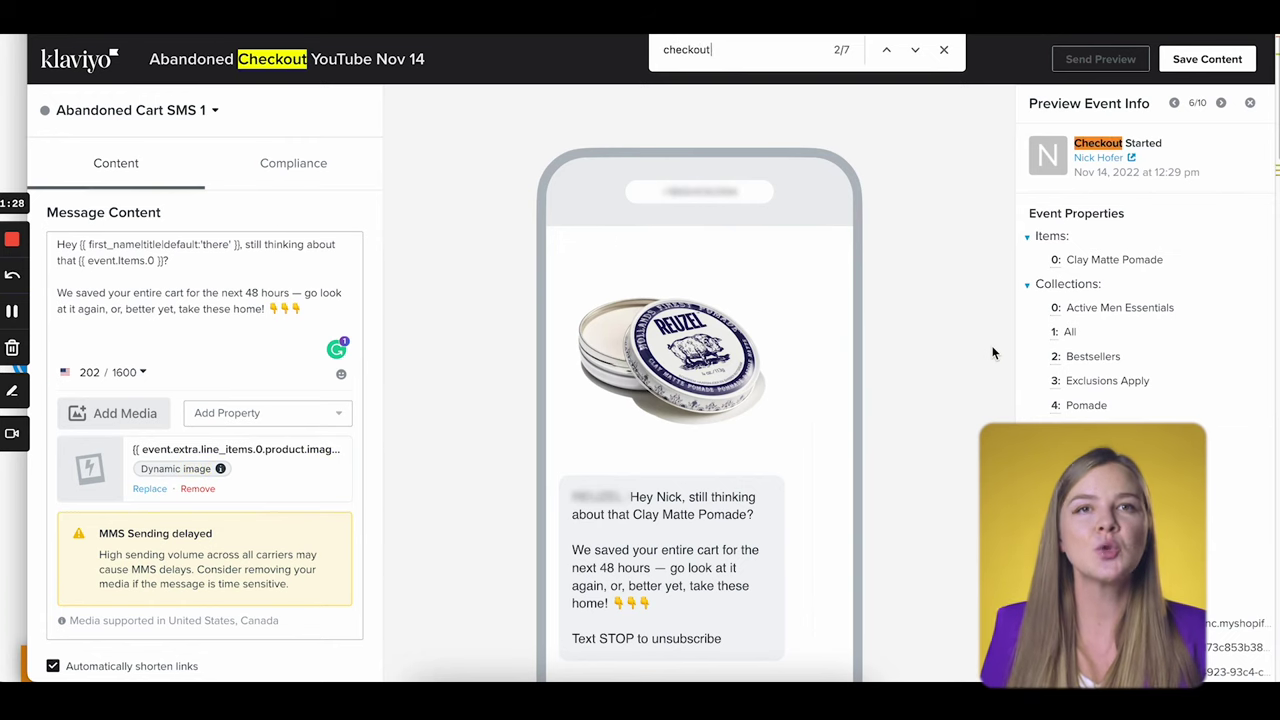
{"action": "key", "text": "Return"}
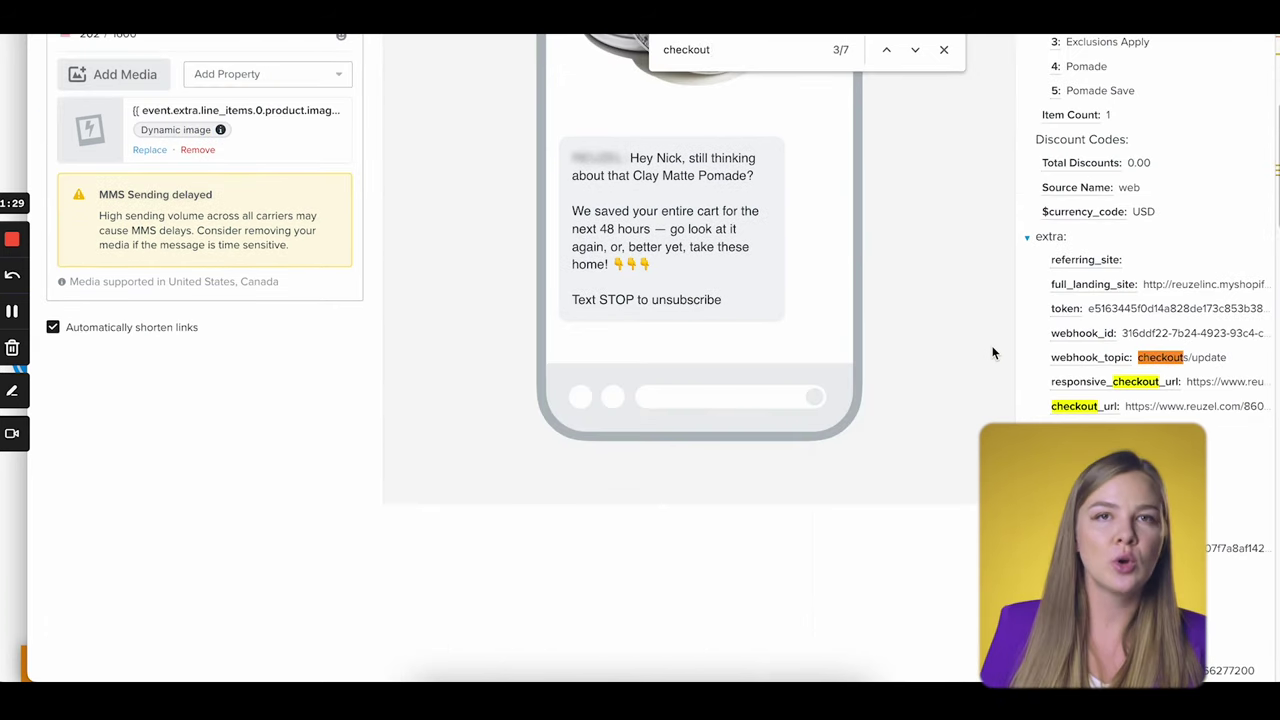
{"action": "left_click", "coordinate": [1101, 413]}
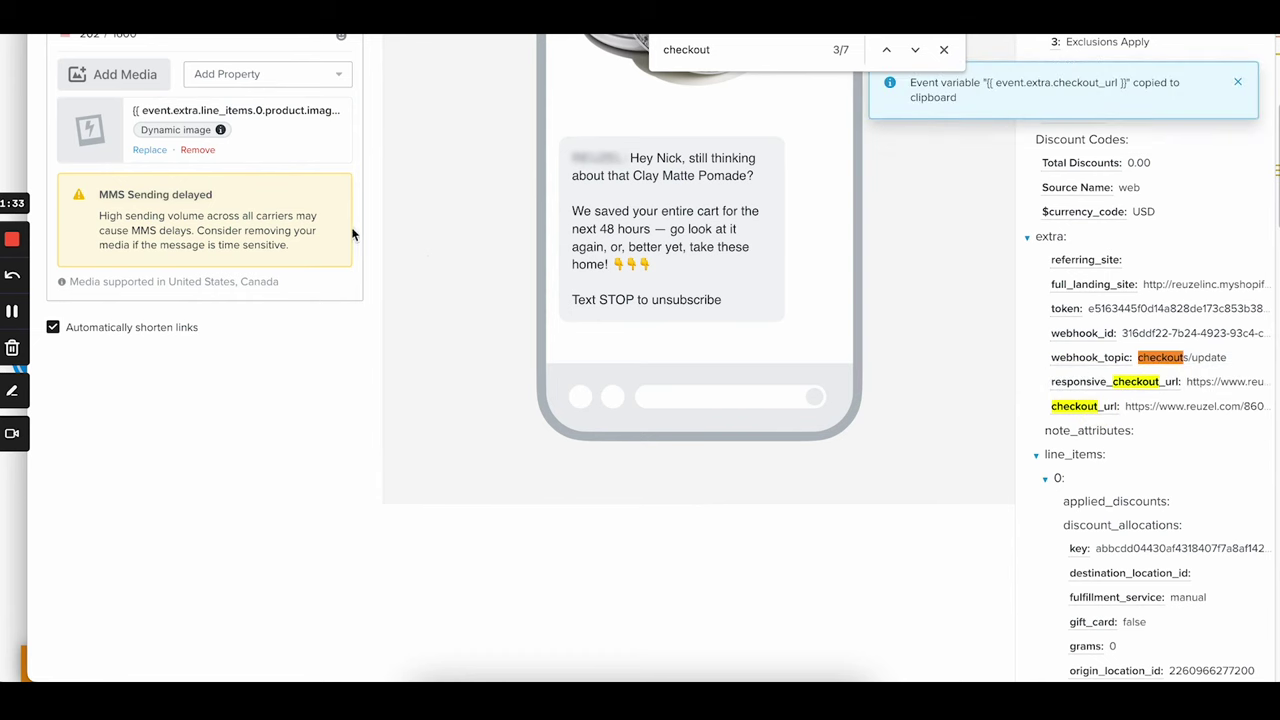
- Insert {{ event.extra.checkout_url }} at the end of the SMS message, separated by a blank line, and close the page search
{"action": "scroll", "coordinate": [300, 230], "scroll_direction": "up", "scroll_amount": 5}
{"action": "left_click", "coordinate": [310, 308]}
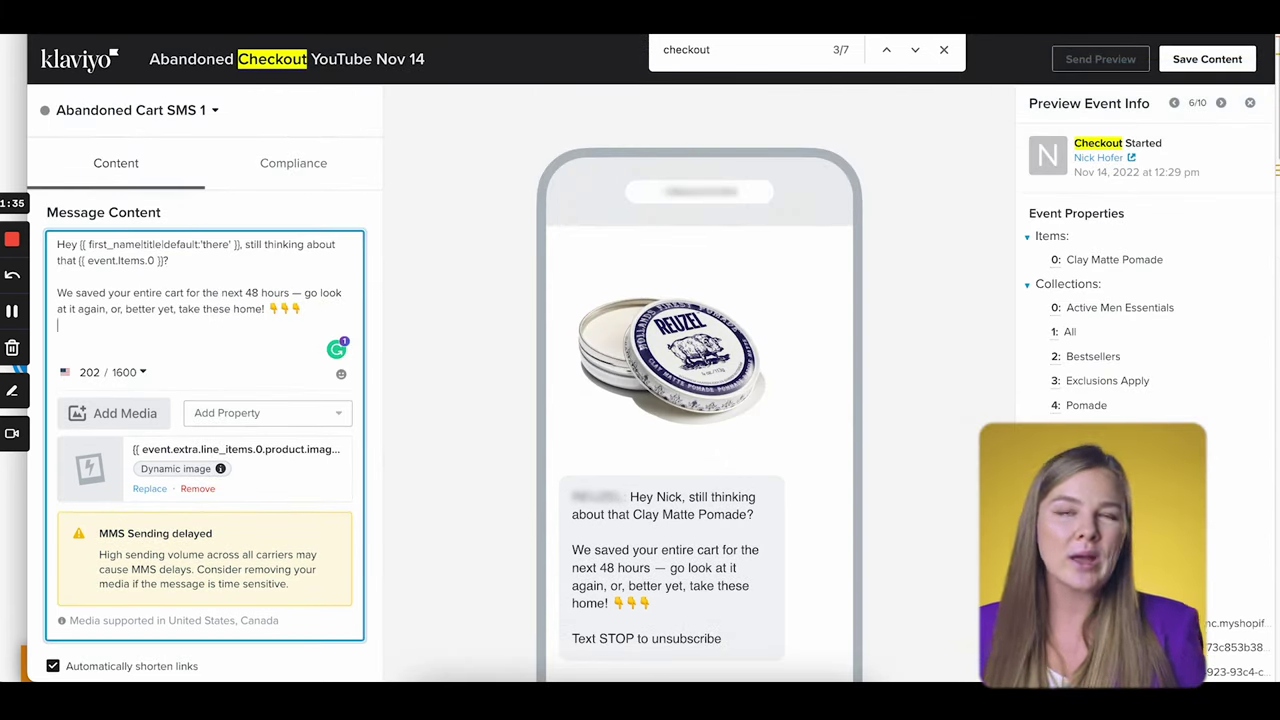
{"action": "key", "text": "Return"}
{"action": "key", "text": "Return"}
{"action": "key", "text": "ctrl+v"}
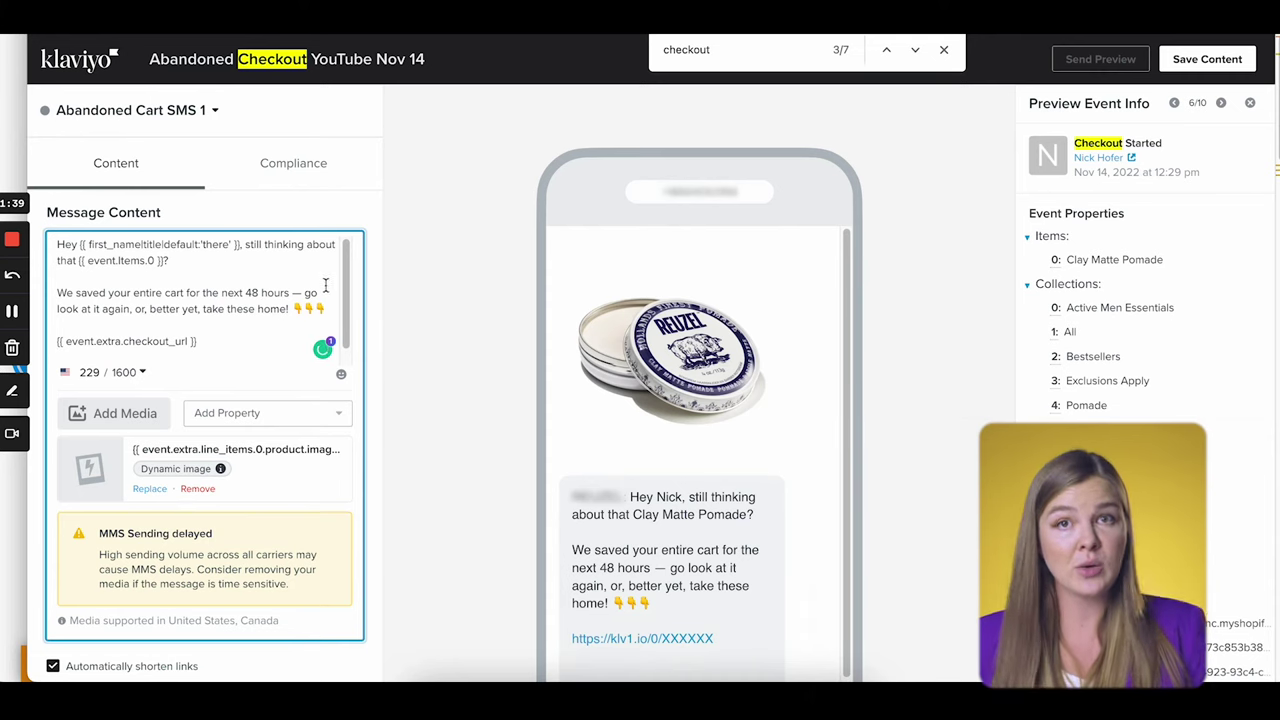
{"action": "left_click", "coordinate": [409, 220]}
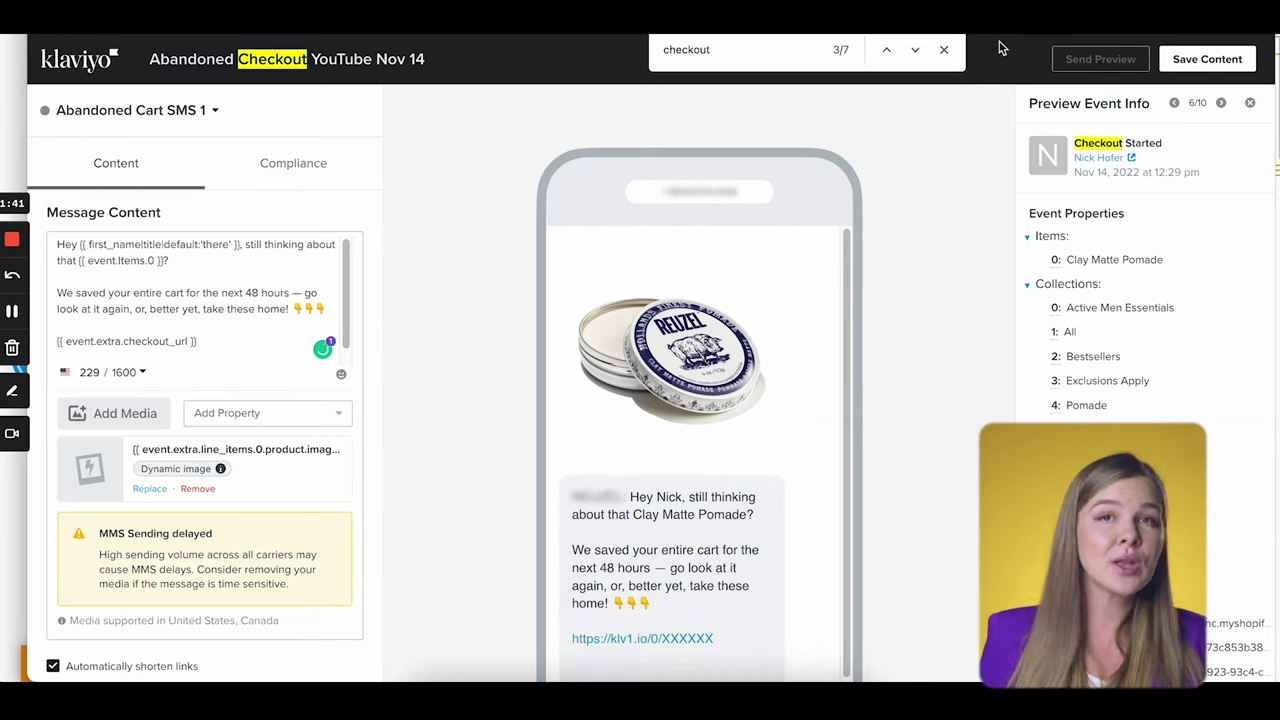
{"action": "left_click", "coordinate": [945, 51]}
{"action": "scroll", "coordinate": [183, 360], "scroll_direction": "down", "scroll_amount": 10}
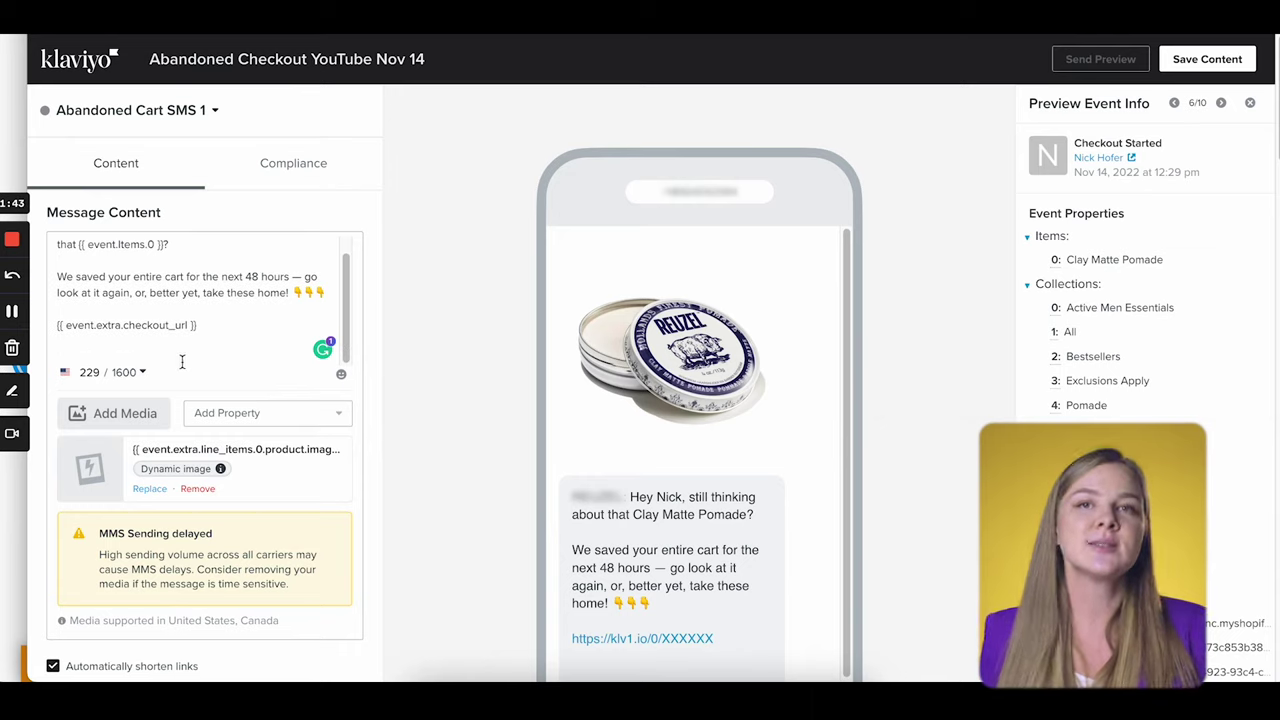
{"action": "scroll", "coordinate": [278, 370], "scroll_direction": "up", "scroll_amount": 5}
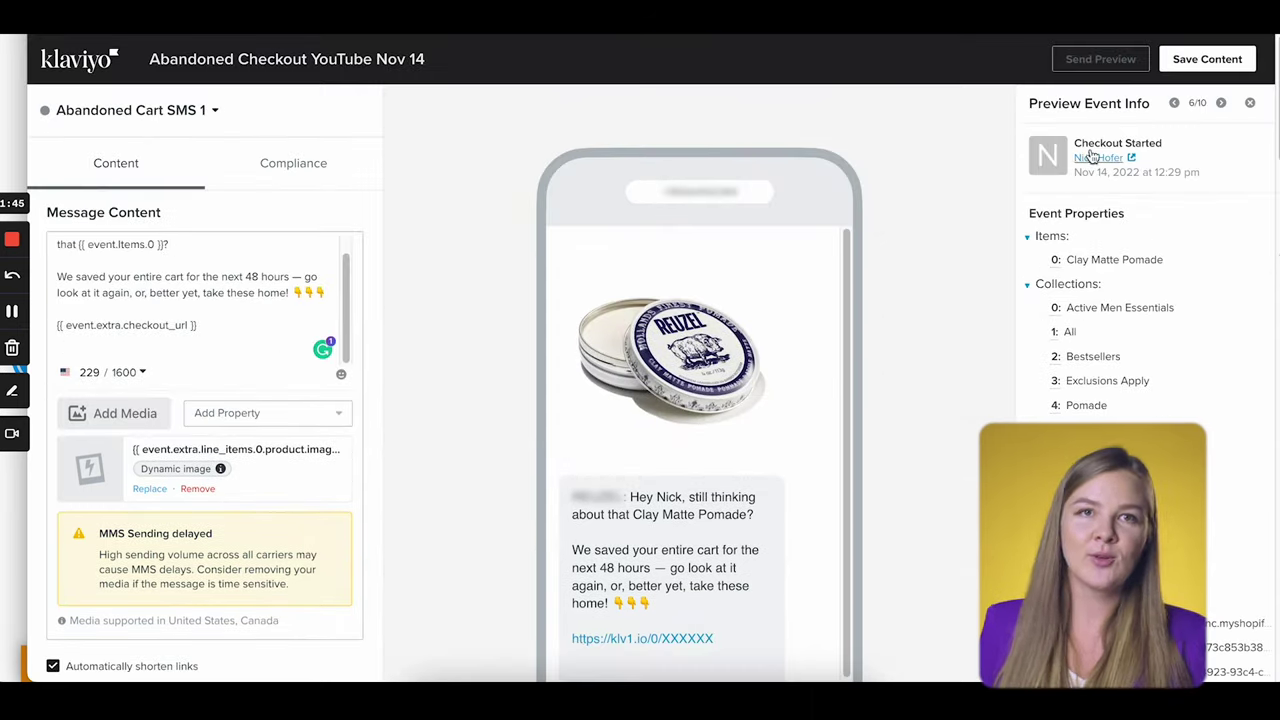
{"action": "left_click", "coordinate": [1113, 58]}
{"action": "left_click", "coordinate": [517, 228]}
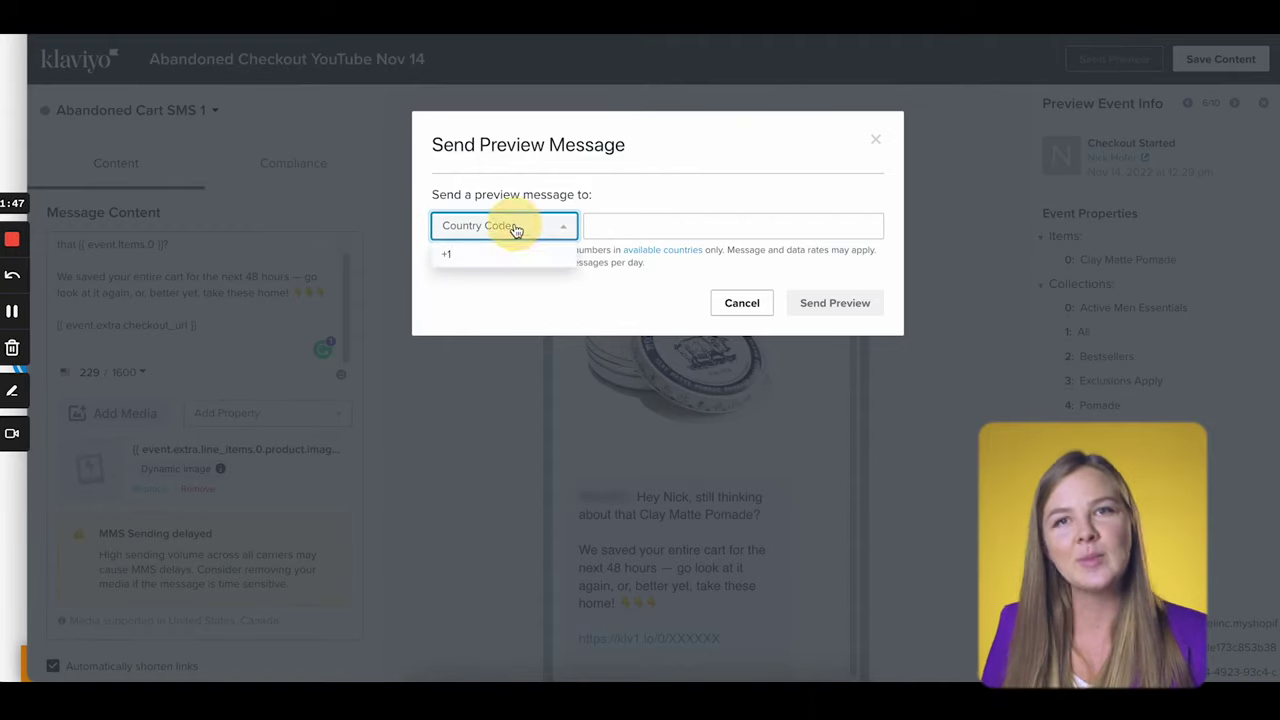
{"action": "left_click", "coordinate": [506, 254]}
{"action": "left_click", "coordinate": [686, 228]}
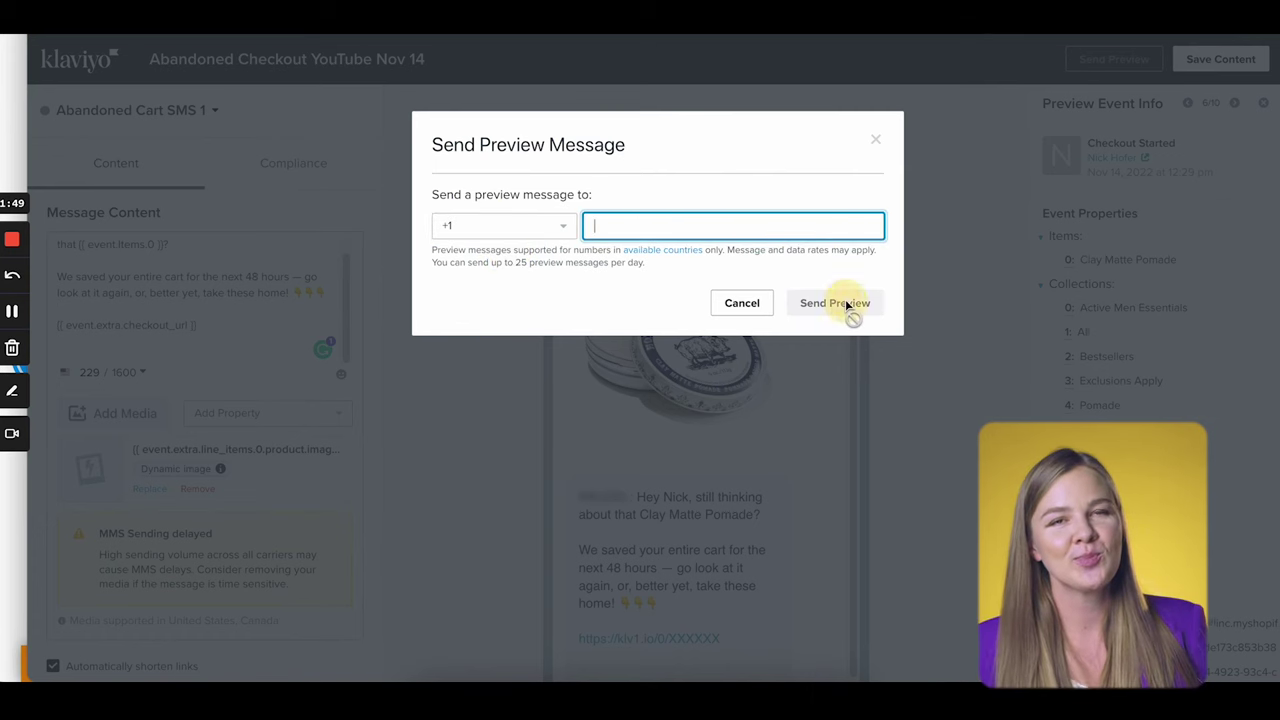
{"action": "left_click", "coordinate": [742, 303]}
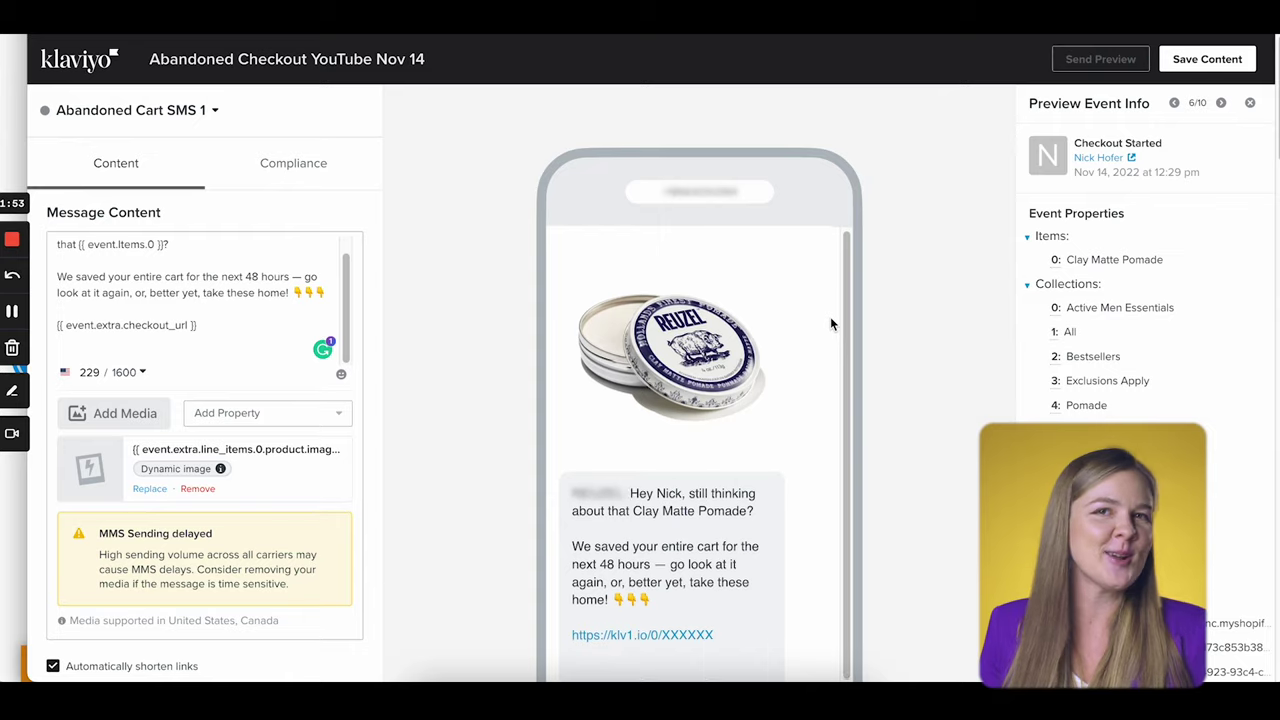
- Save the content of Abandoned Cart SMS 1 and return to the flow
{"action": "scroll", "coordinate": [916, 313], "scroll_direction": "down", "scroll_amount": 1}
{"action": "scroll", "coordinate": [917, 313], "scroll_direction": "up", "scroll_amount": 1}
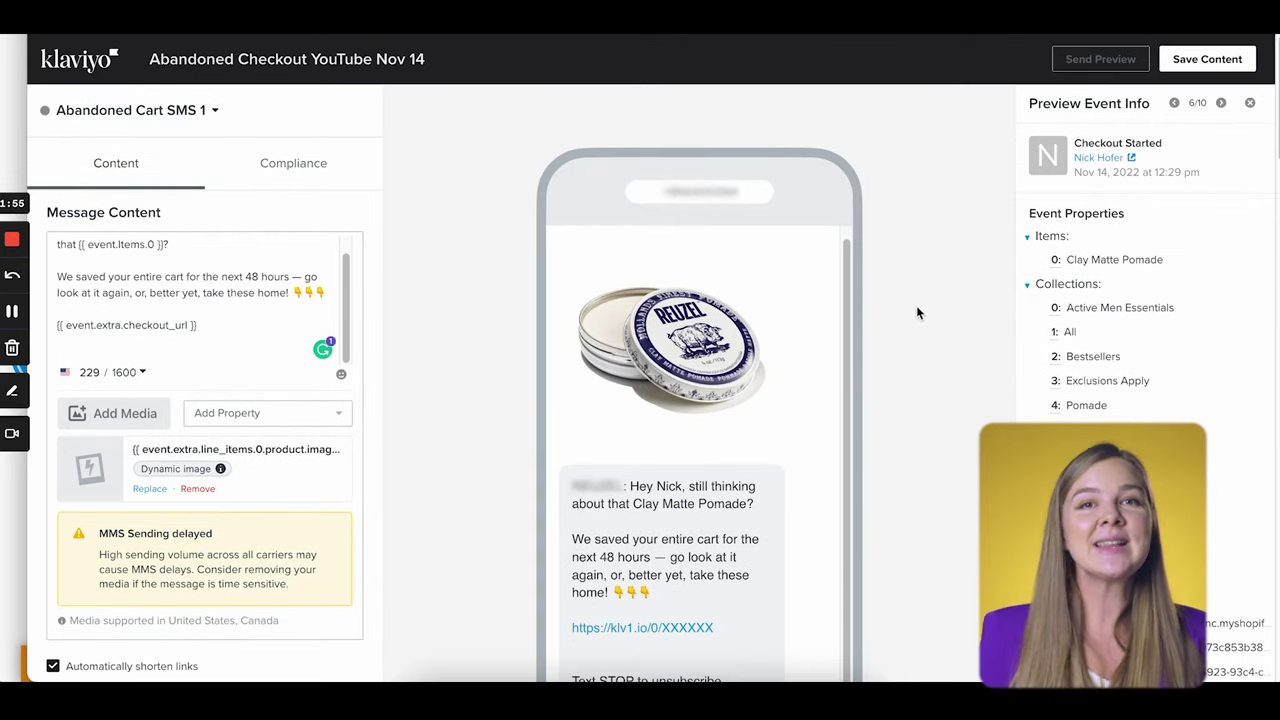
{"action": "left_click", "coordinate": [1195, 59]}
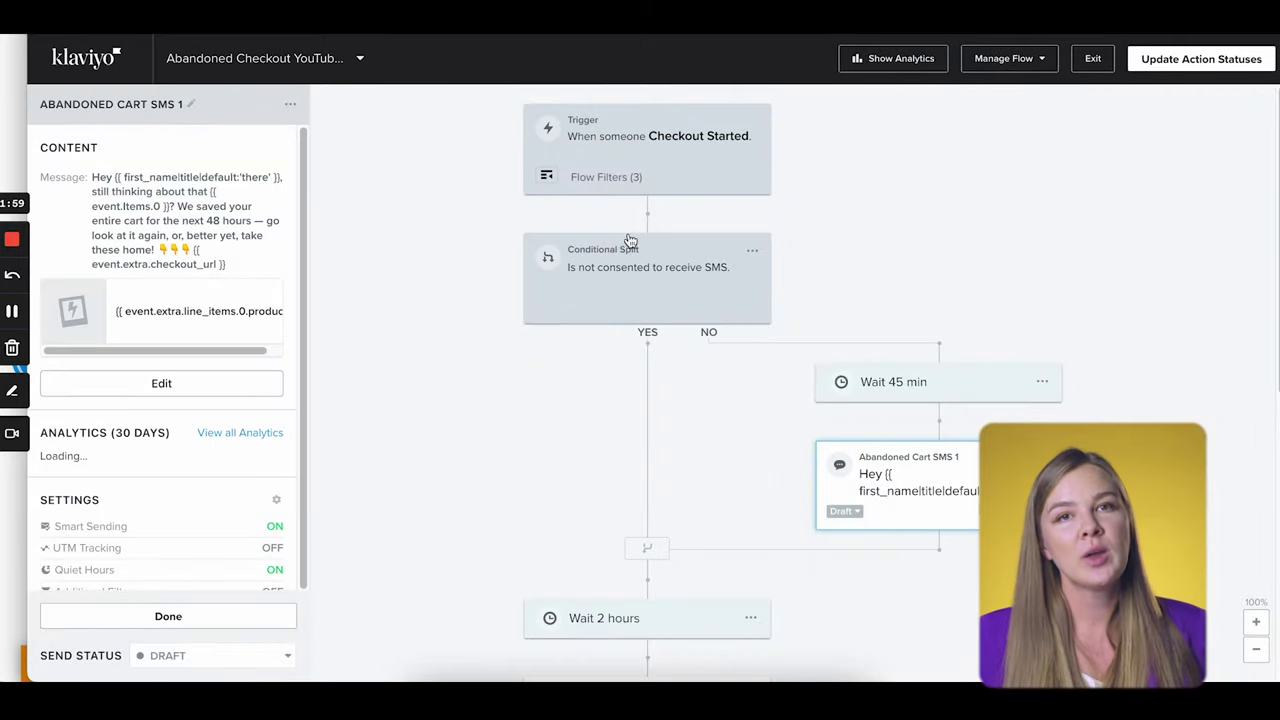
- Turn on UTM tracking in the settings of Abandoned Cart: Email 1, leaving Smart Sending off
{"action": "scroll", "coordinate": [547, 390], "scroll_direction": "down", "scroll_amount": 1}
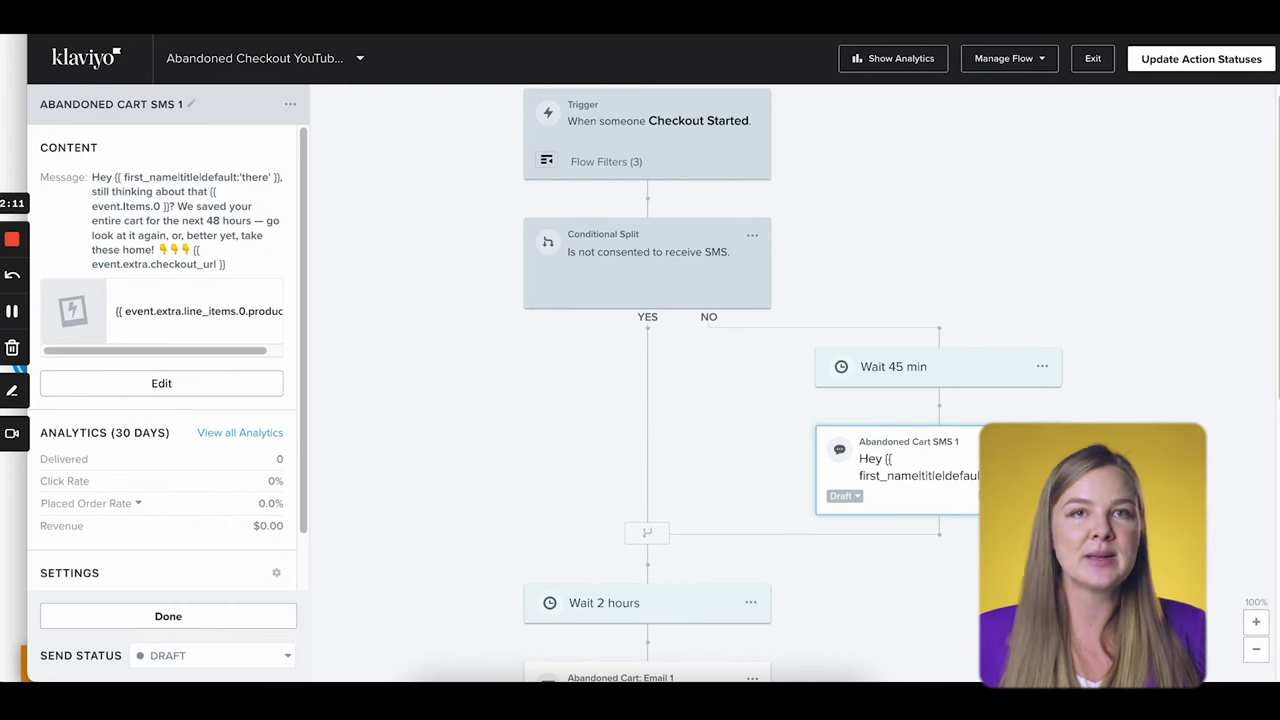
{"action": "scroll", "coordinate": [801, 502], "scroll_direction": "down", "scroll_amount": 3}
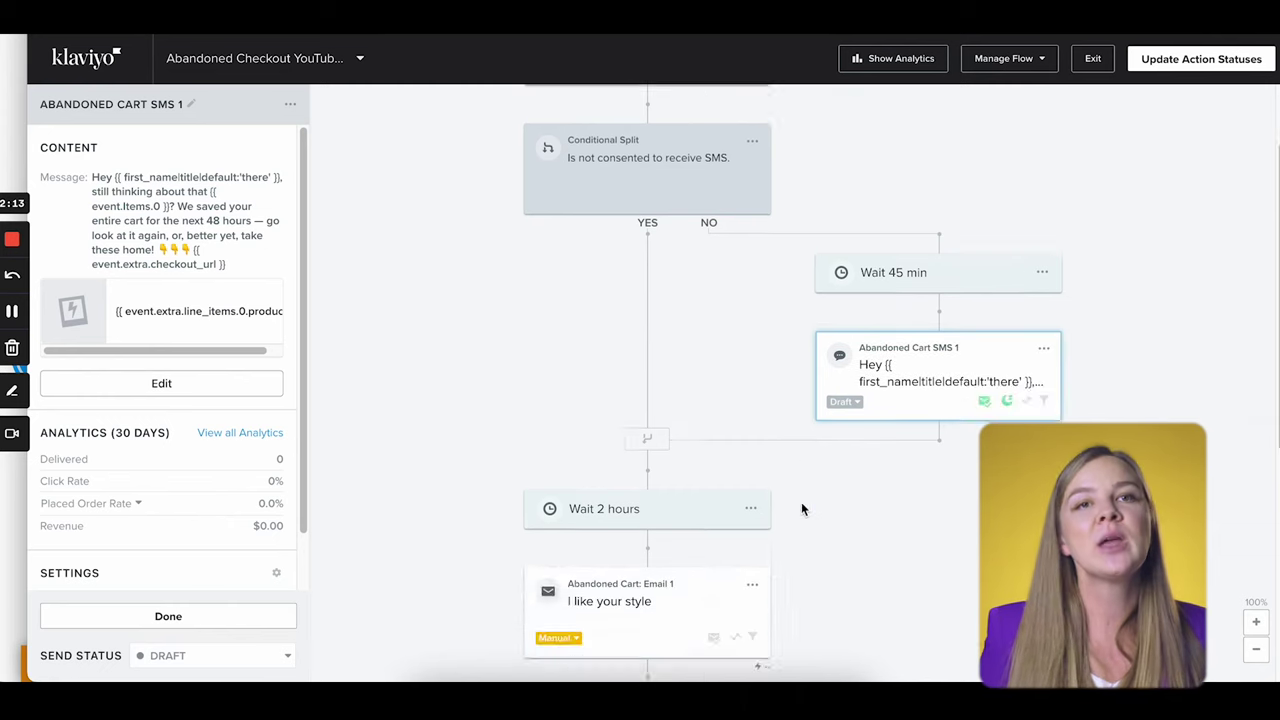
{"action": "left_click", "coordinate": [718, 414]}
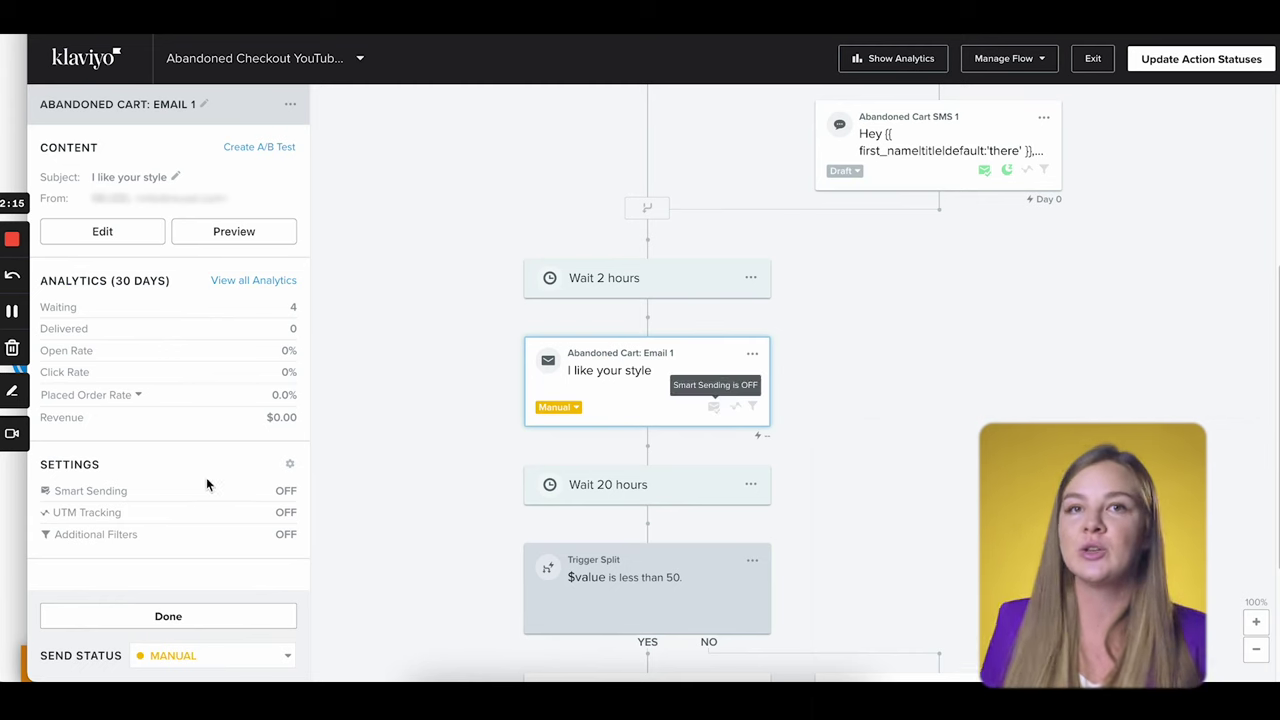
{"action": "left_click", "coordinate": [86, 490]}
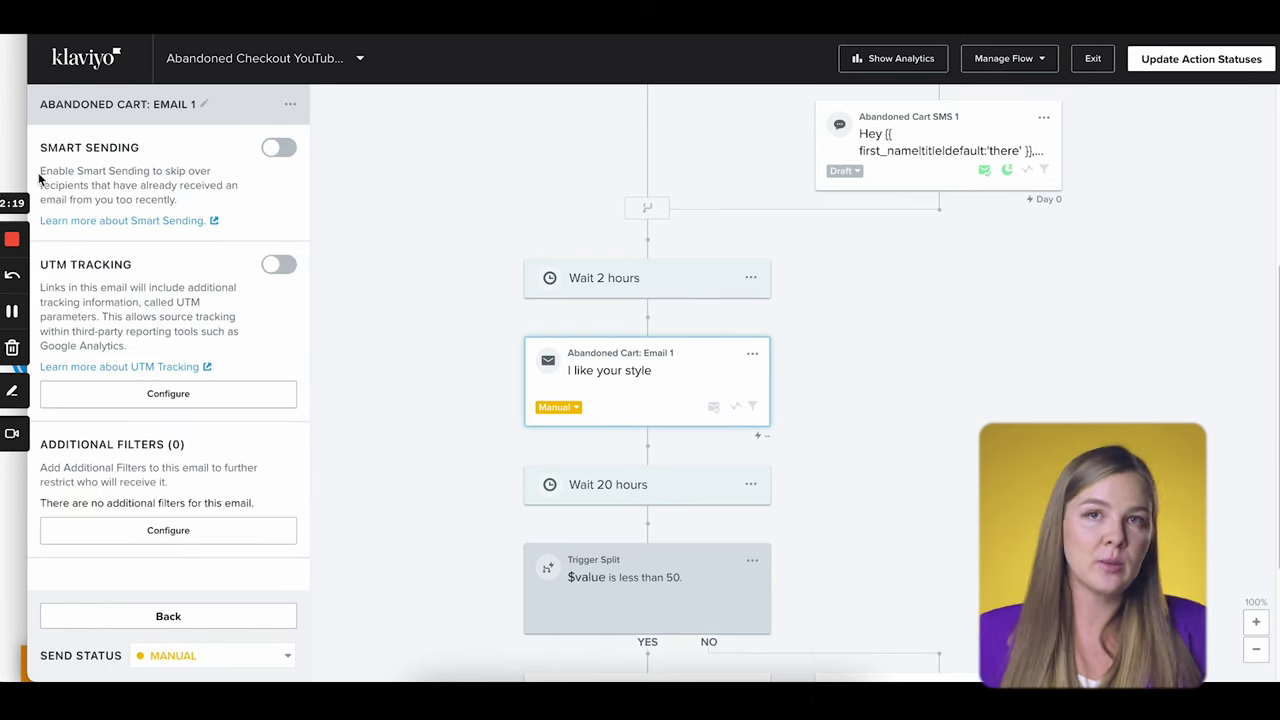
{"action": "left_click_drag", "start_coordinate": [40, 178], "coordinate": [205, 200]}
{"action": "left_click", "coordinate": [40, 289]}
{"action": "left_click_drag", "start_coordinate": [41, 289], "coordinate": [143, 359]}
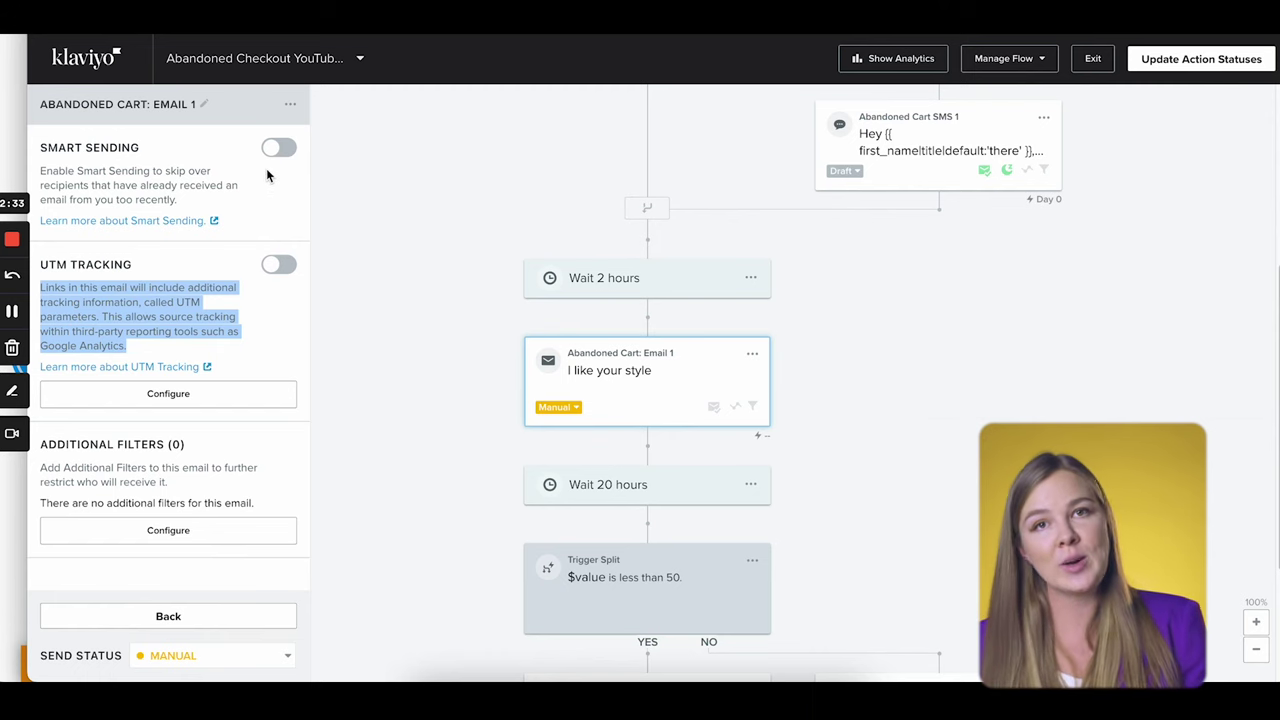
{"action": "left_click", "coordinate": [280, 268]}
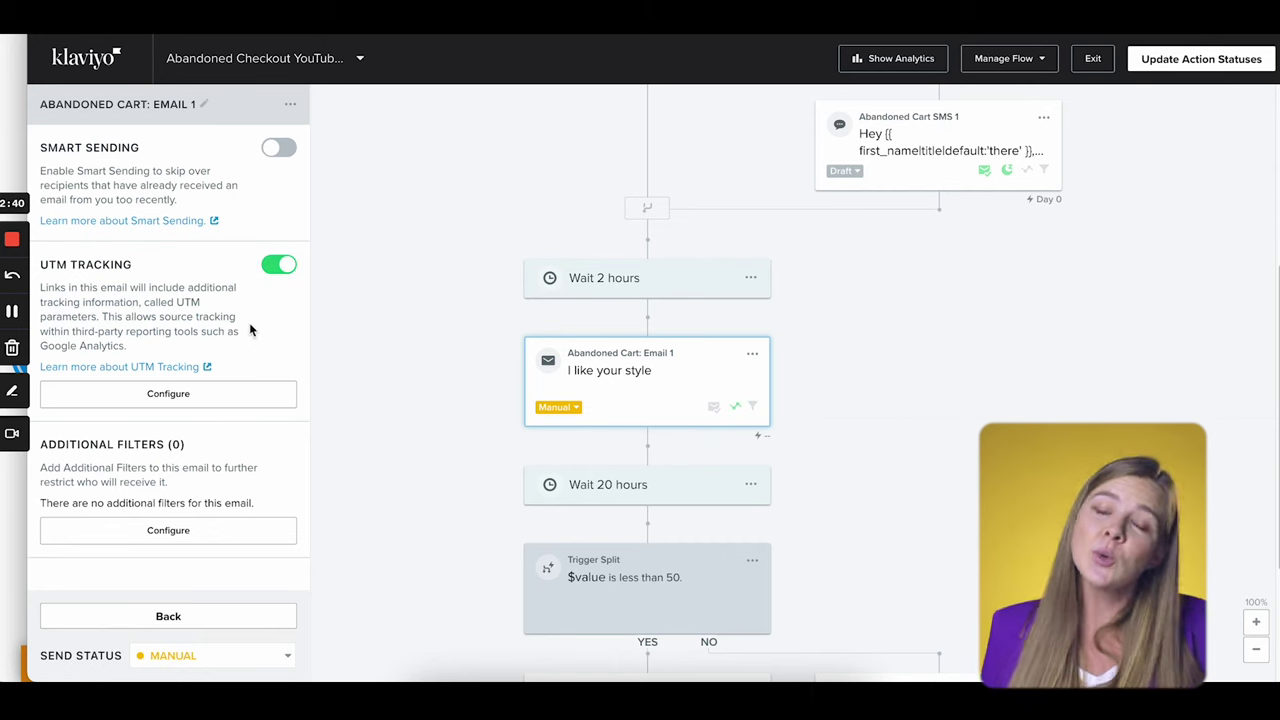
- Turn on UTM tracking in the settings of Abandoned Cart: Email 2 - Low Value
{"action": "scroll", "coordinate": [660, 440], "scroll_direction": "down", "scroll_amount": 3}
{"action": "left_click", "coordinate": [676, 588]}
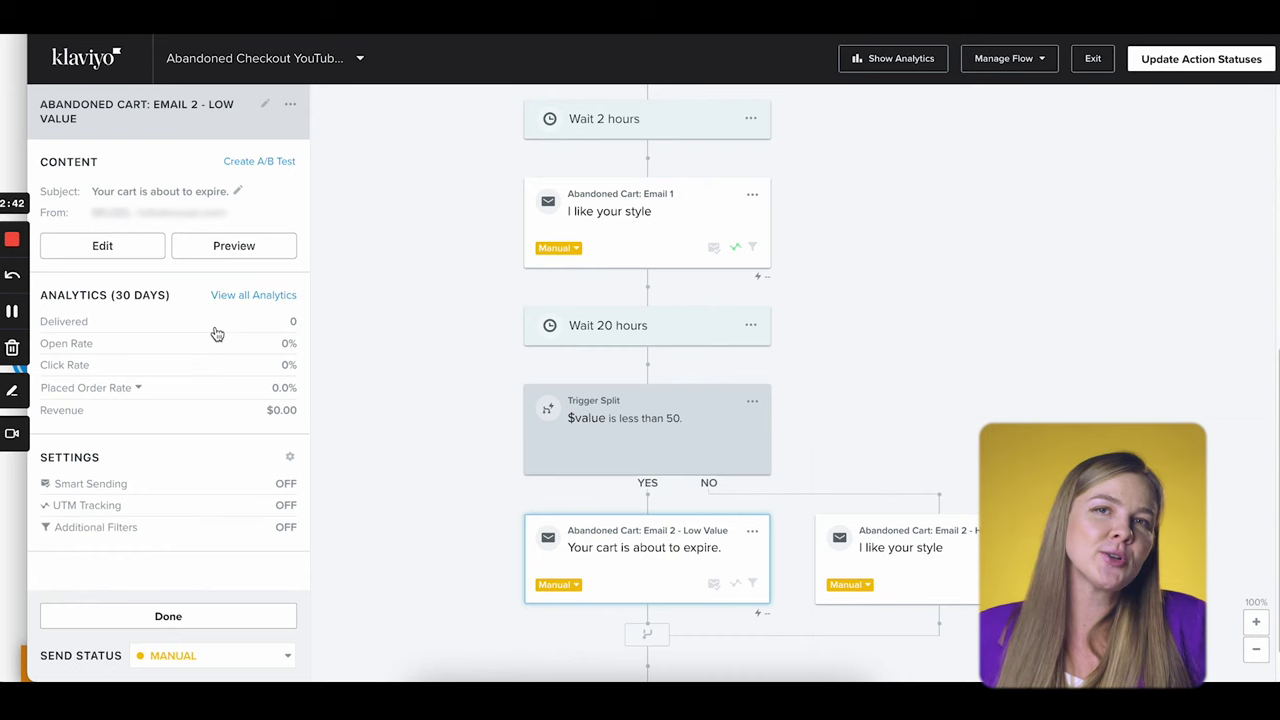
{"action": "left_click", "coordinate": [103, 506]}
{"action": "left_click", "coordinate": [278, 279]}
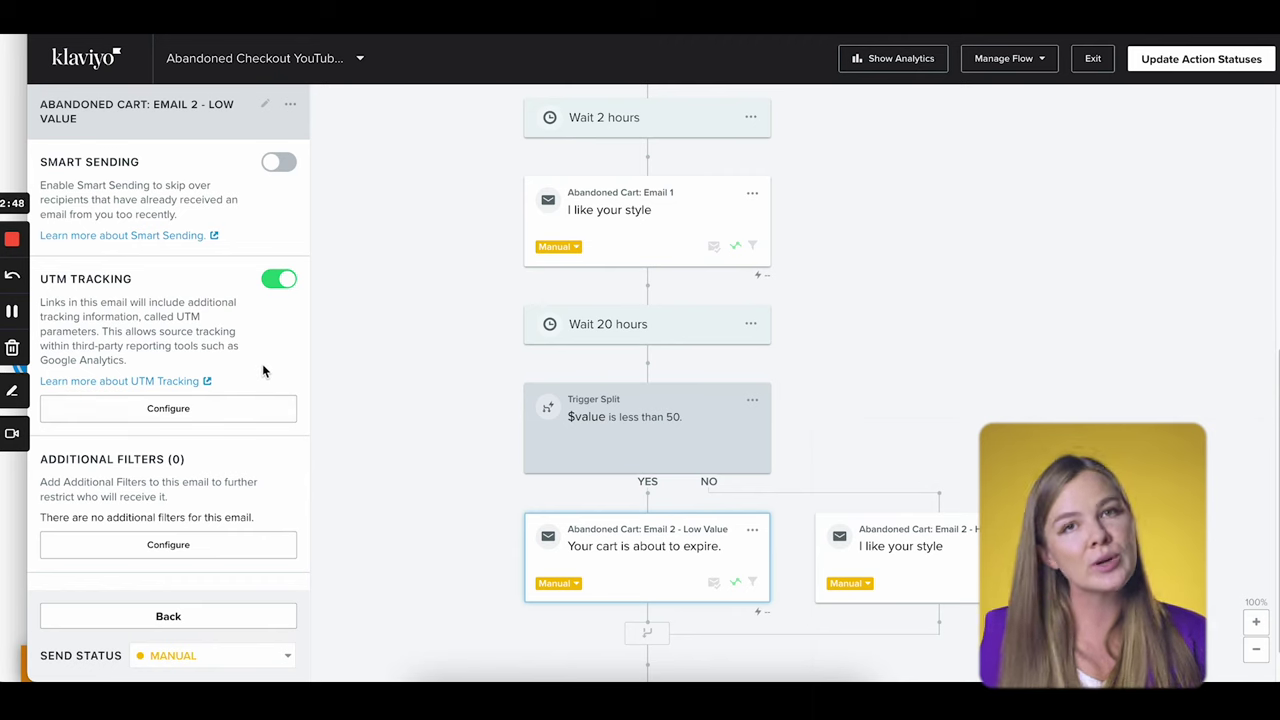
- Examine the conditions offered for an additional filter on the low-value second email without adding one
{"action": "left_click_drag", "start_coordinate": [45, 459], "coordinate": [190, 460]}
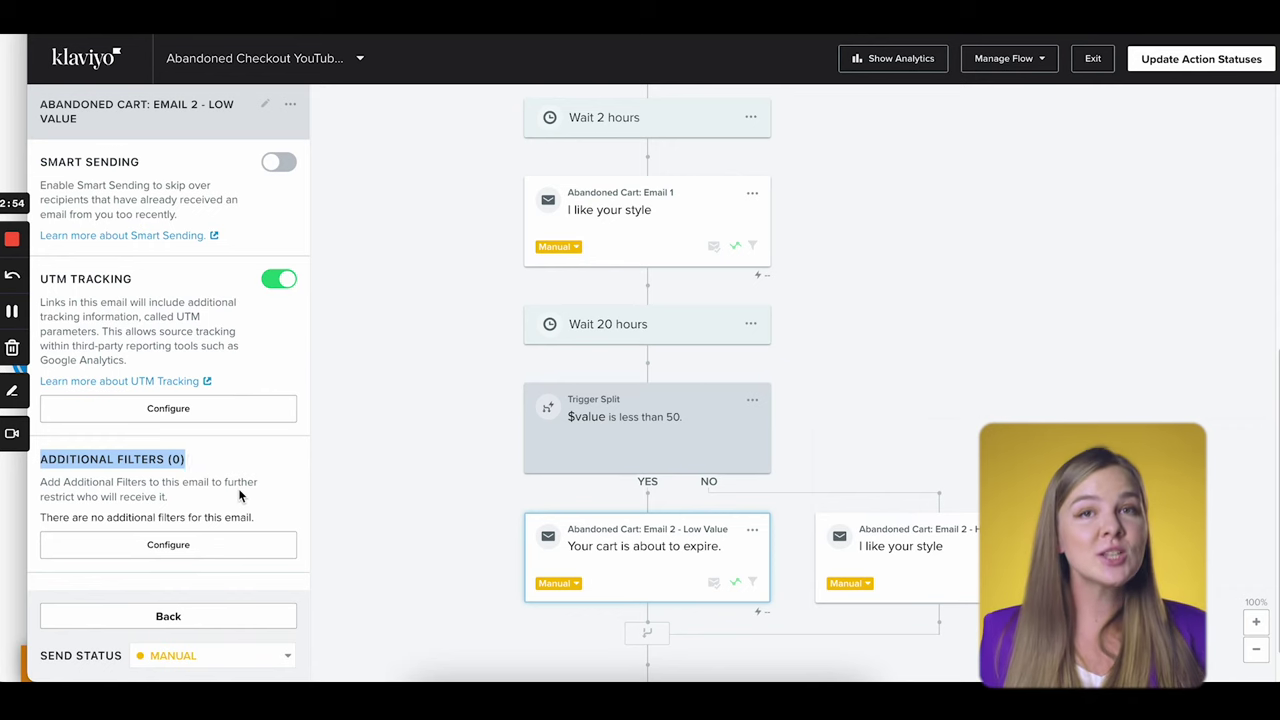
{"action": "left_click", "coordinate": [177, 552]}
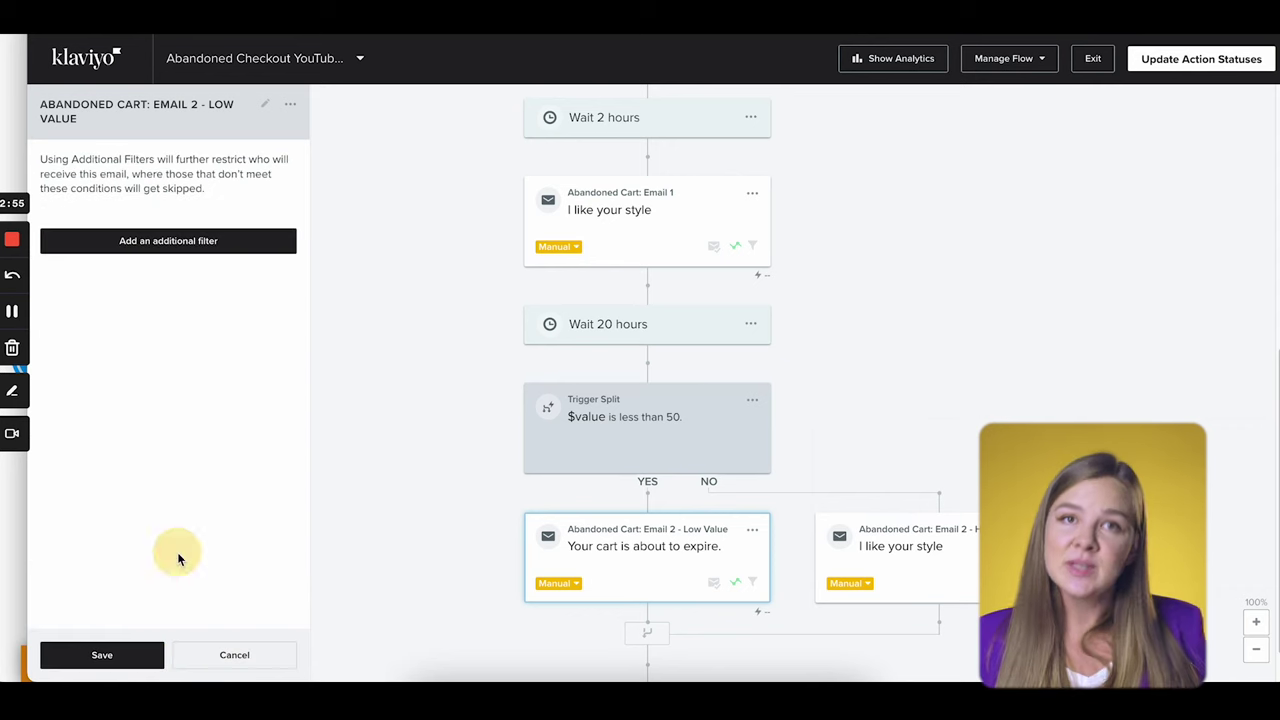
{"action": "left_click", "coordinate": [171, 252]}
{"action": "left_click", "coordinate": [157, 238]}
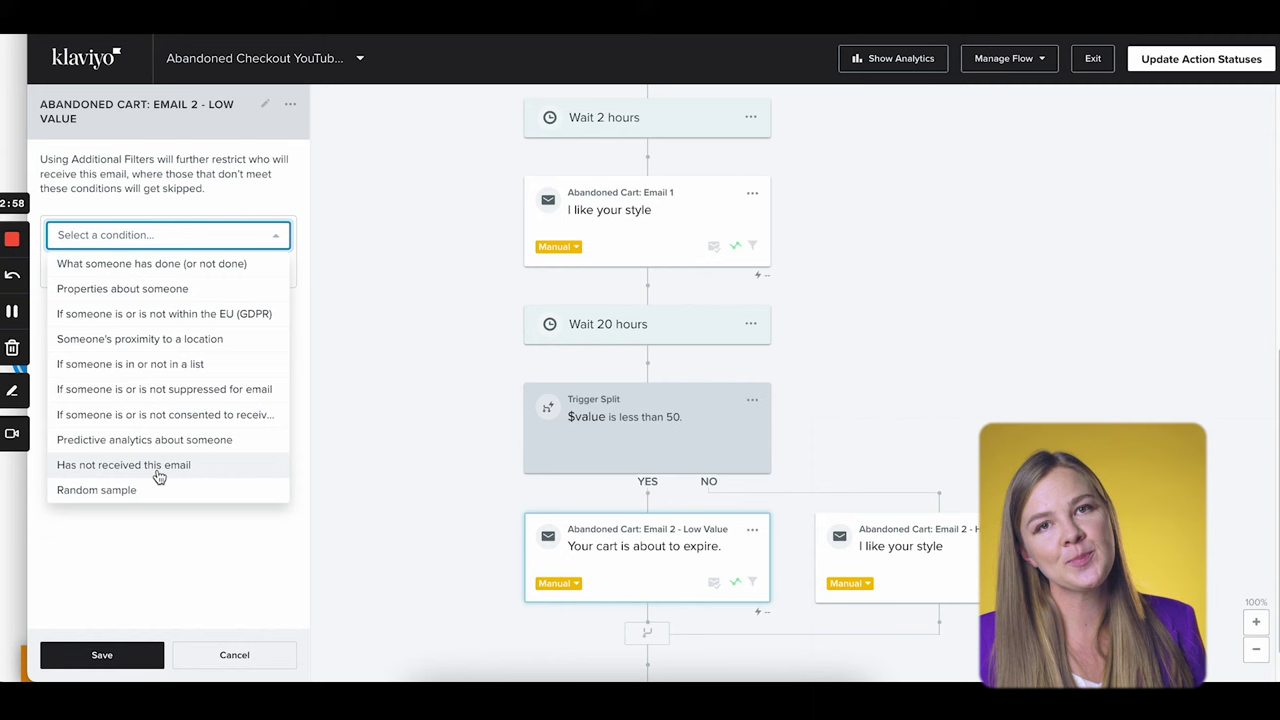
{"action": "left_click", "coordinate": [214, 658]}
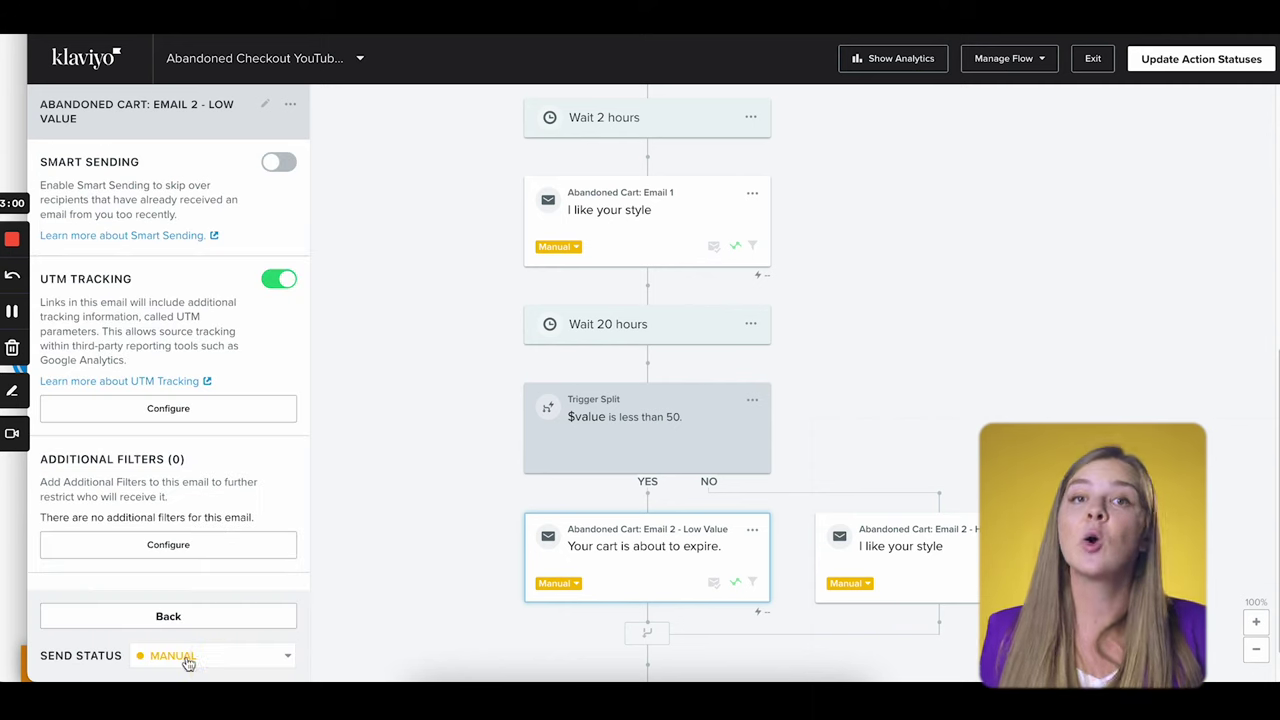
- Review the Smart Sending, UTM Tracking, Quiet Hours and Additional Filters settings of Abandoned Cart SMS 1, then close its details
{"action": "scroll", "coordinate": [1190, 240], "scroll_direction": "up", "scroll_amount": 5}
{"action": "left_click", "coordinate": [900, 470]}
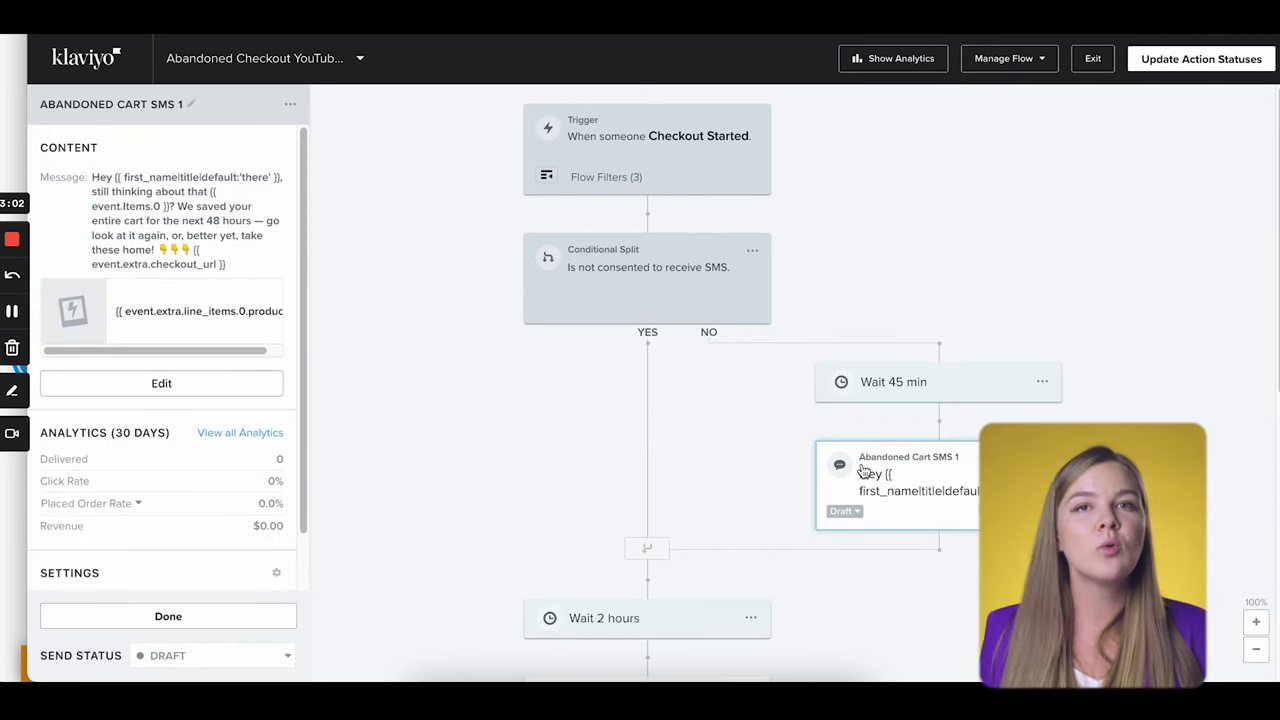
{"action": "scroll", "coordinate": [85, 480], "scroll_direction": "down", "scroll_amount": 2}
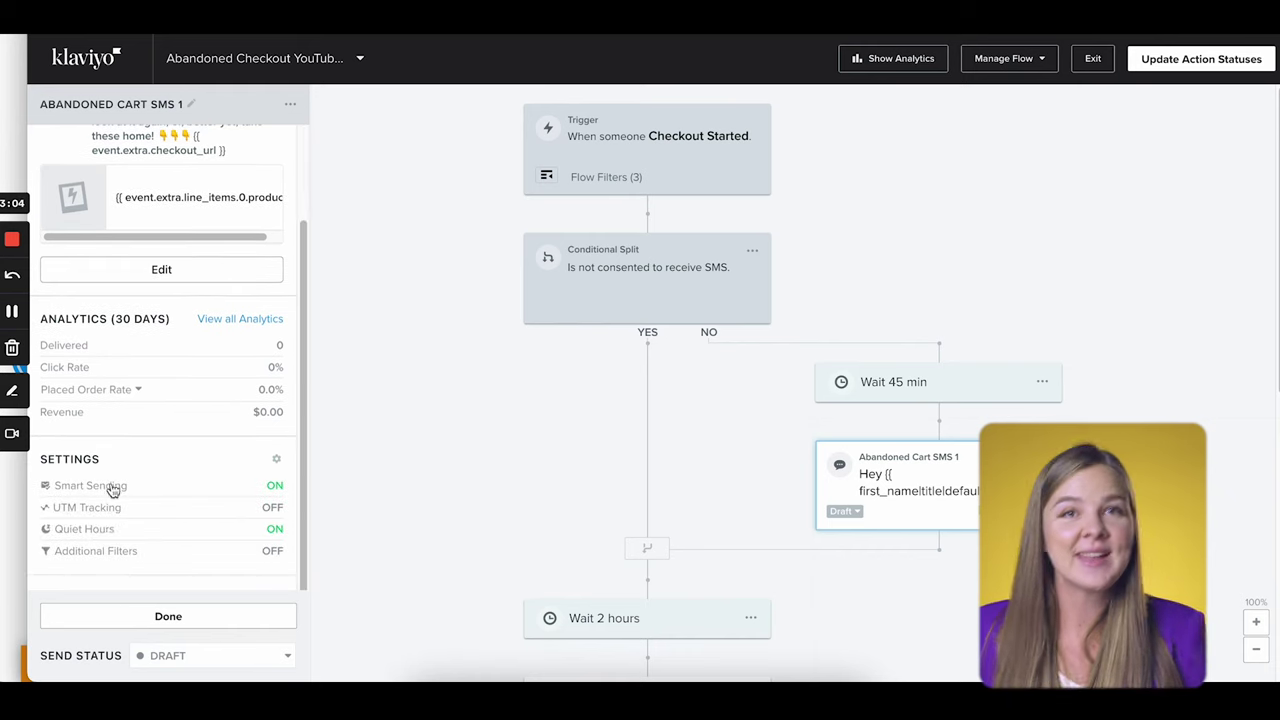
{"action": "left_click", "coordinate": [85, 530]}
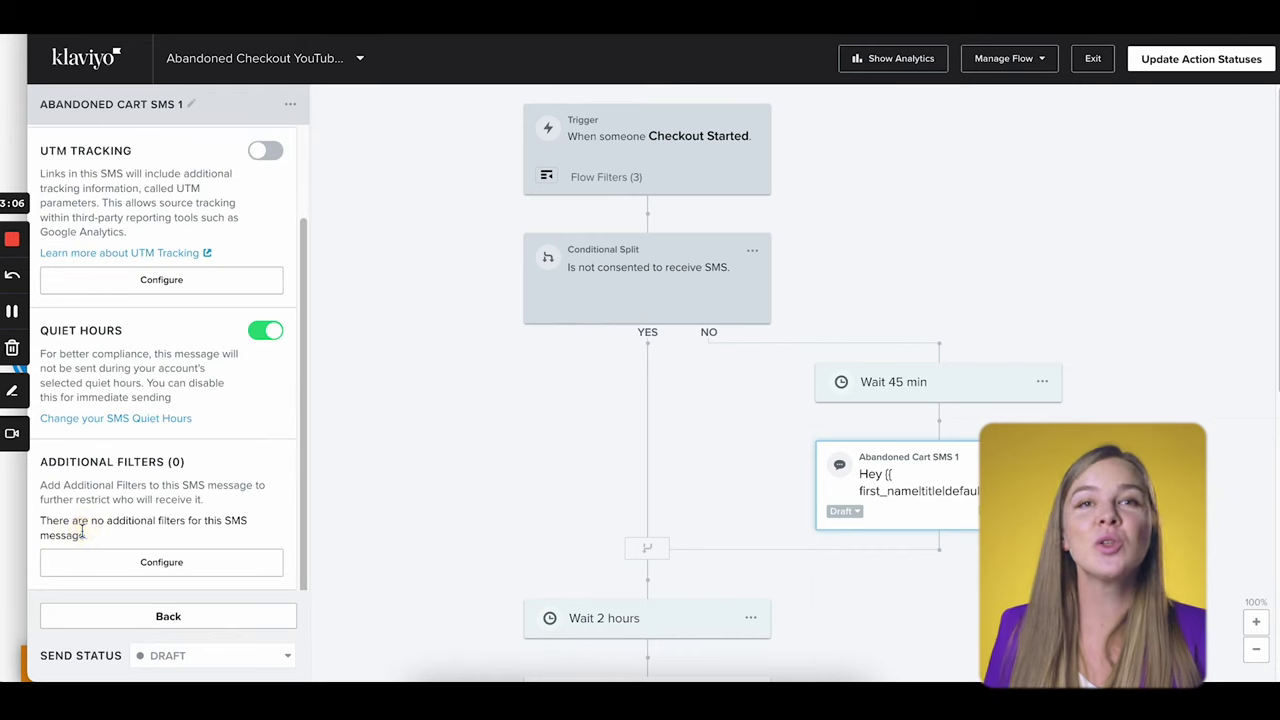
{"action": "left_click", "coordinate": [133, 614]}
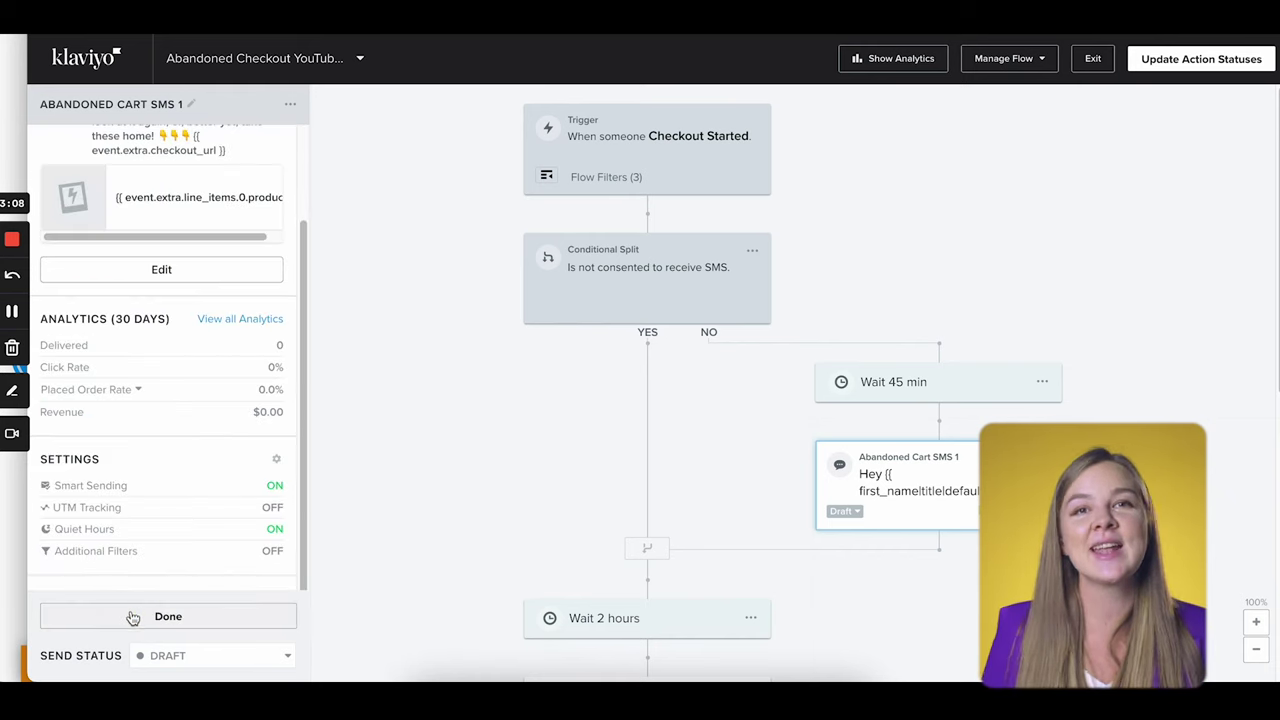
{"action": "left_click", "coordinate": [133, 618]}
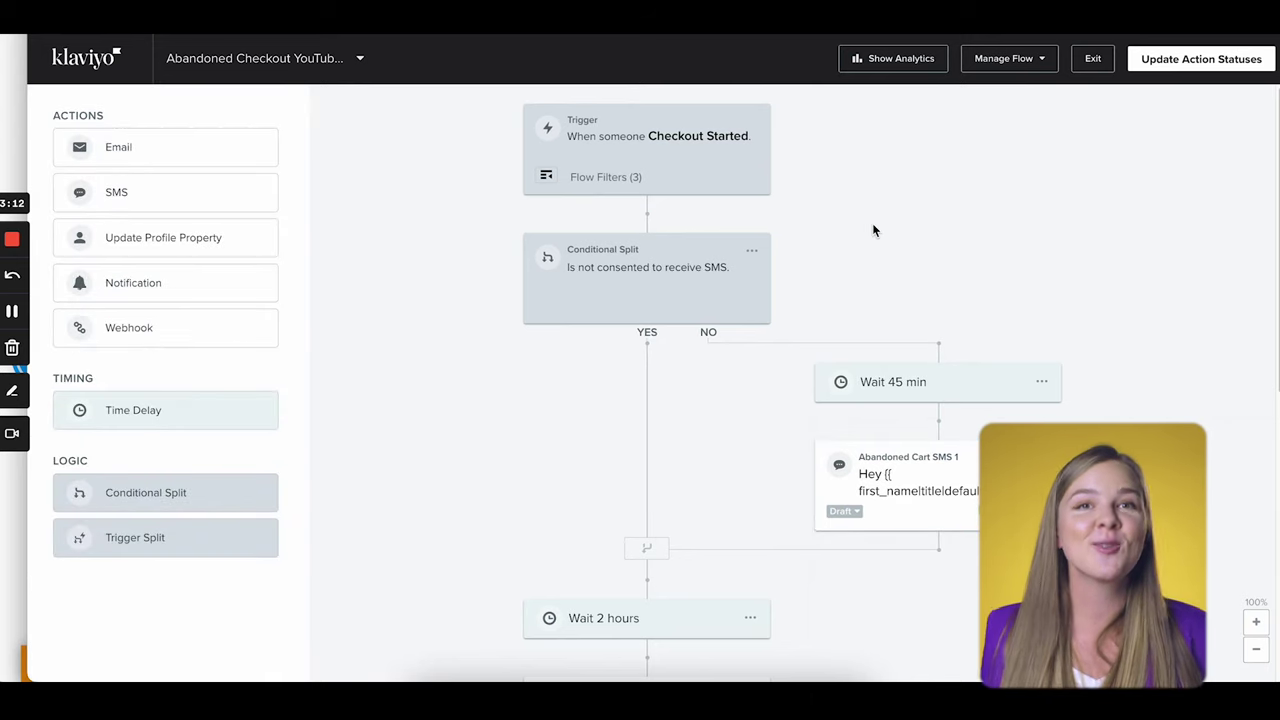
{"action": "left_click", "coordinate": [1200, 60]}
{"action": "left_click", "coordinate": [540, 300]}
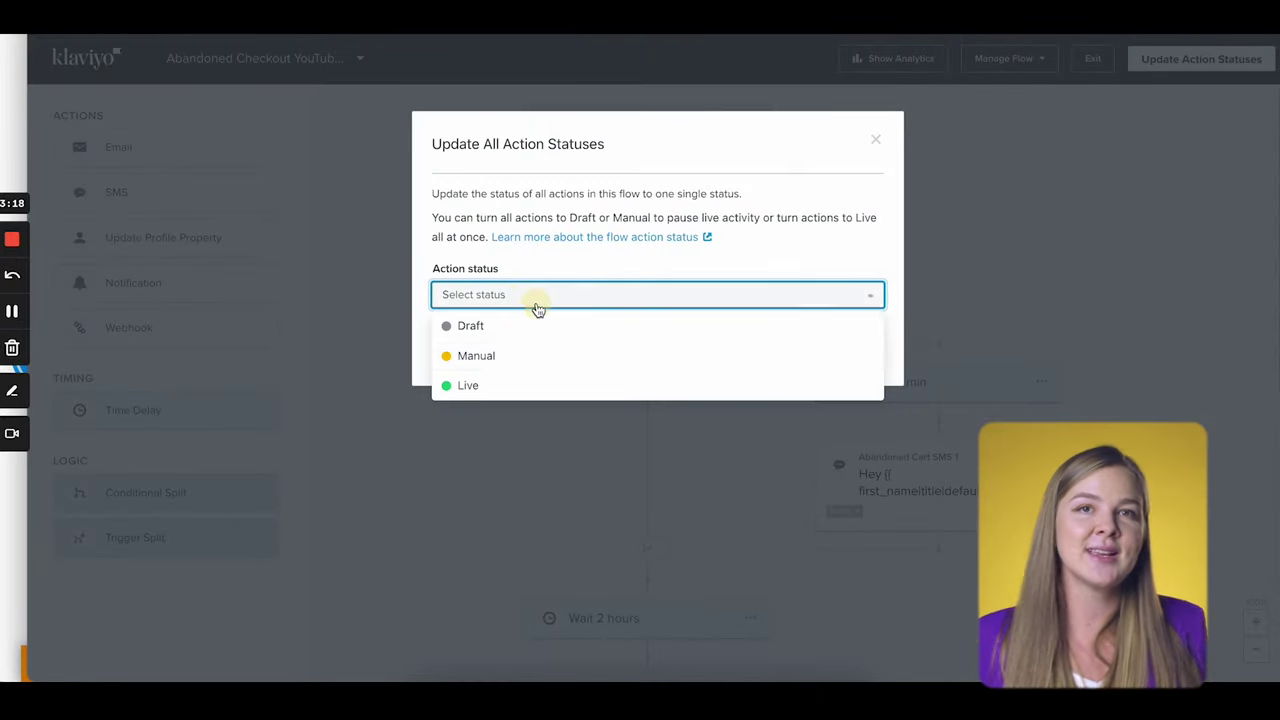
{"action": "left_click", "coordinate": [491, 386]}
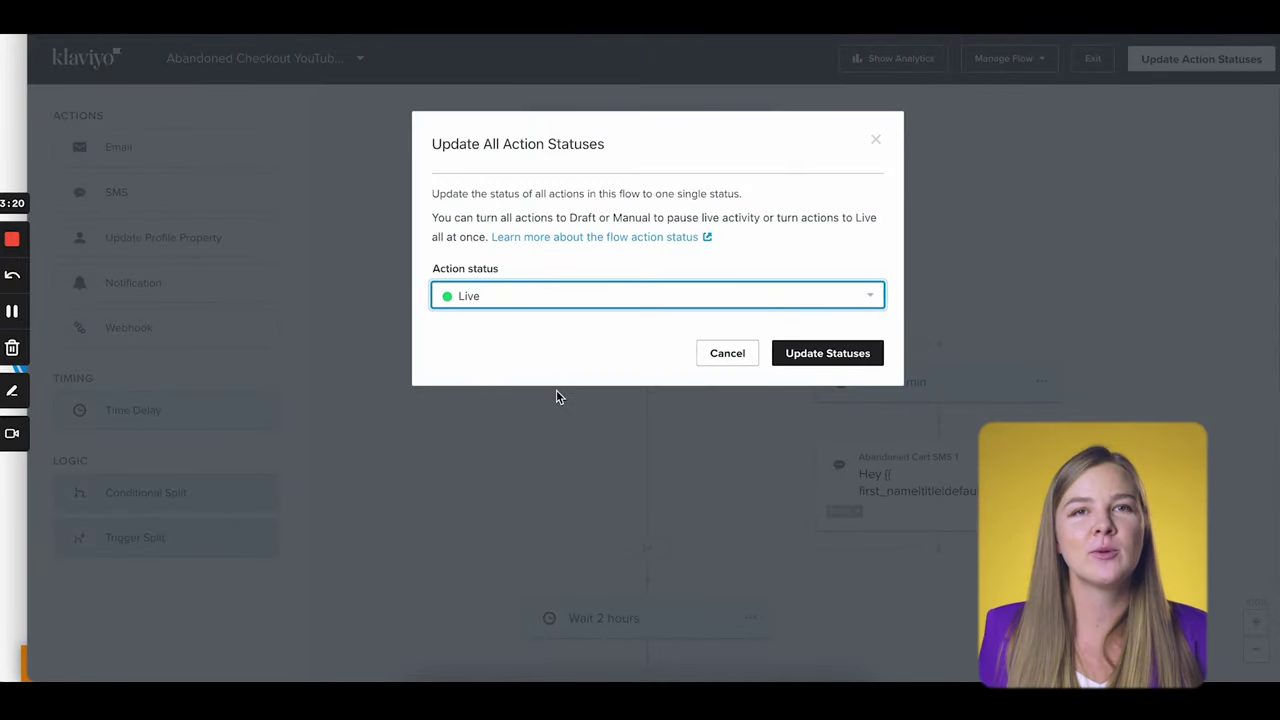
{"action": "left_click", "coordinate": [790, 358]}
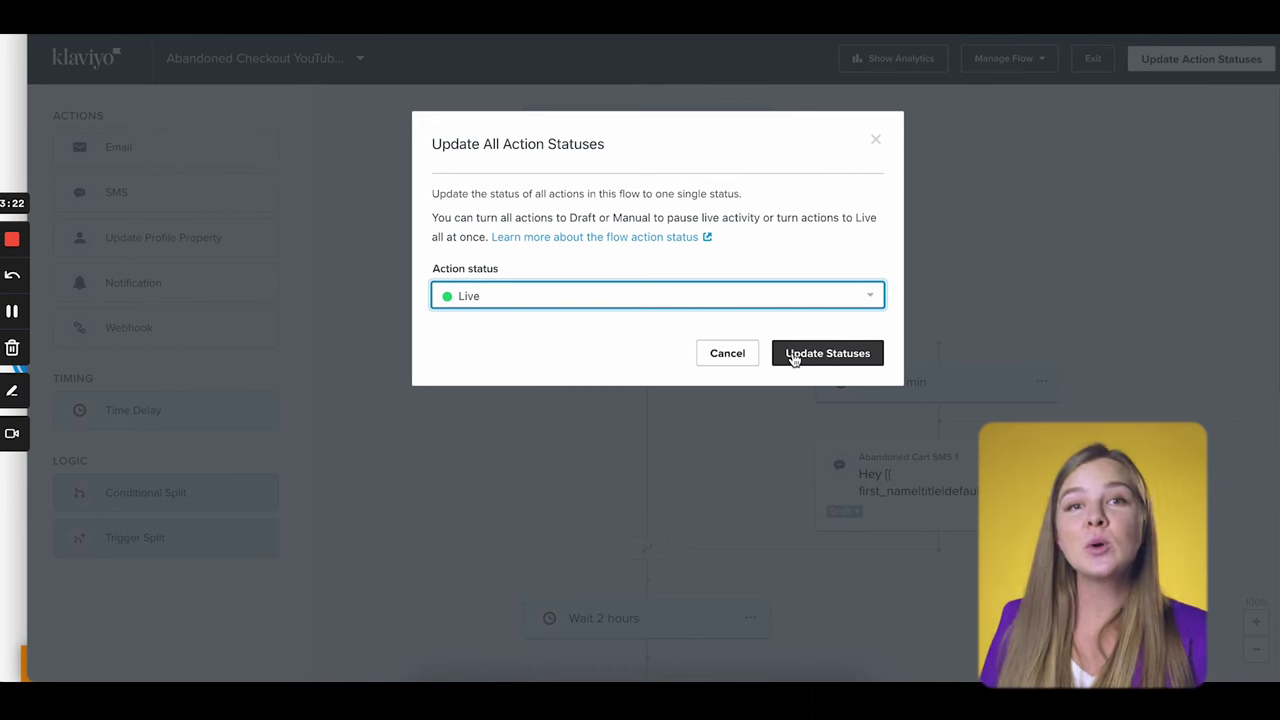
{"action": "left_click", "coordinate": [717, 360]}
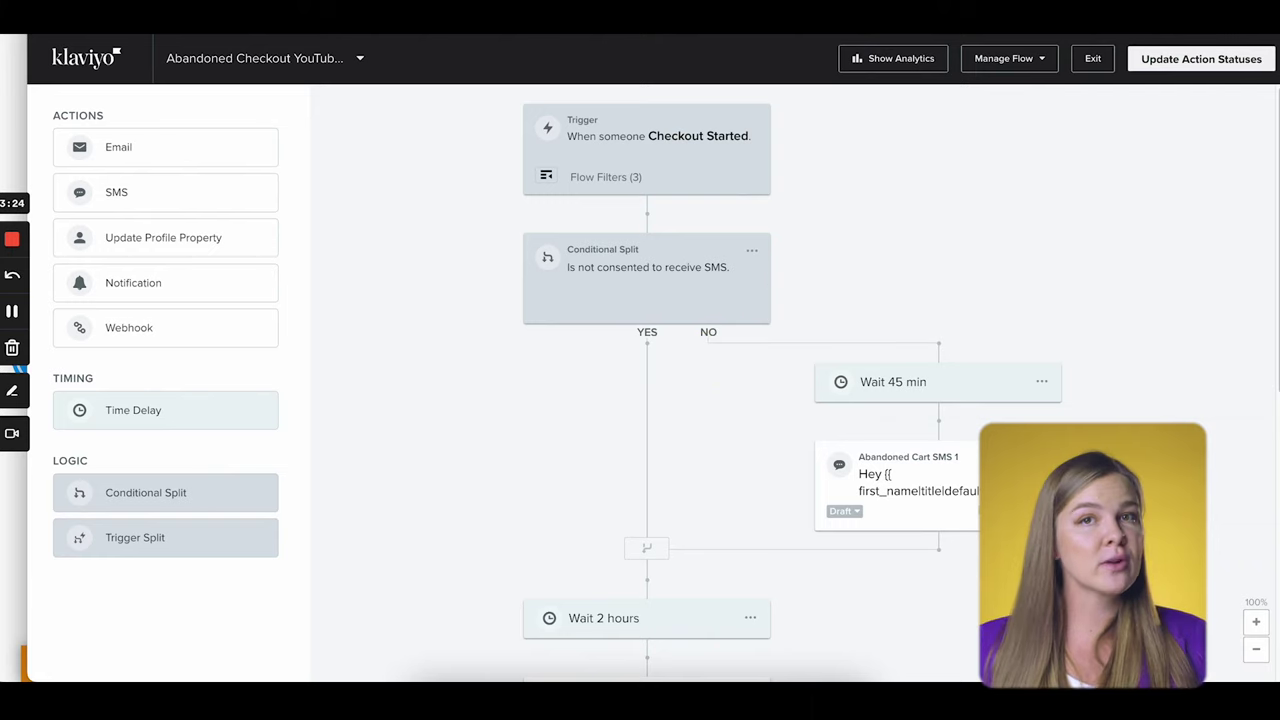
- Examine the send status options offered for Abandoned Cart: Email 1 without changing its status
{"action": "scroll", "coordinate": [970, 410], "scroll_direction": "down", "scroll_amount": 3}
{"action": "left_click", "coordinate": [660, 434]}
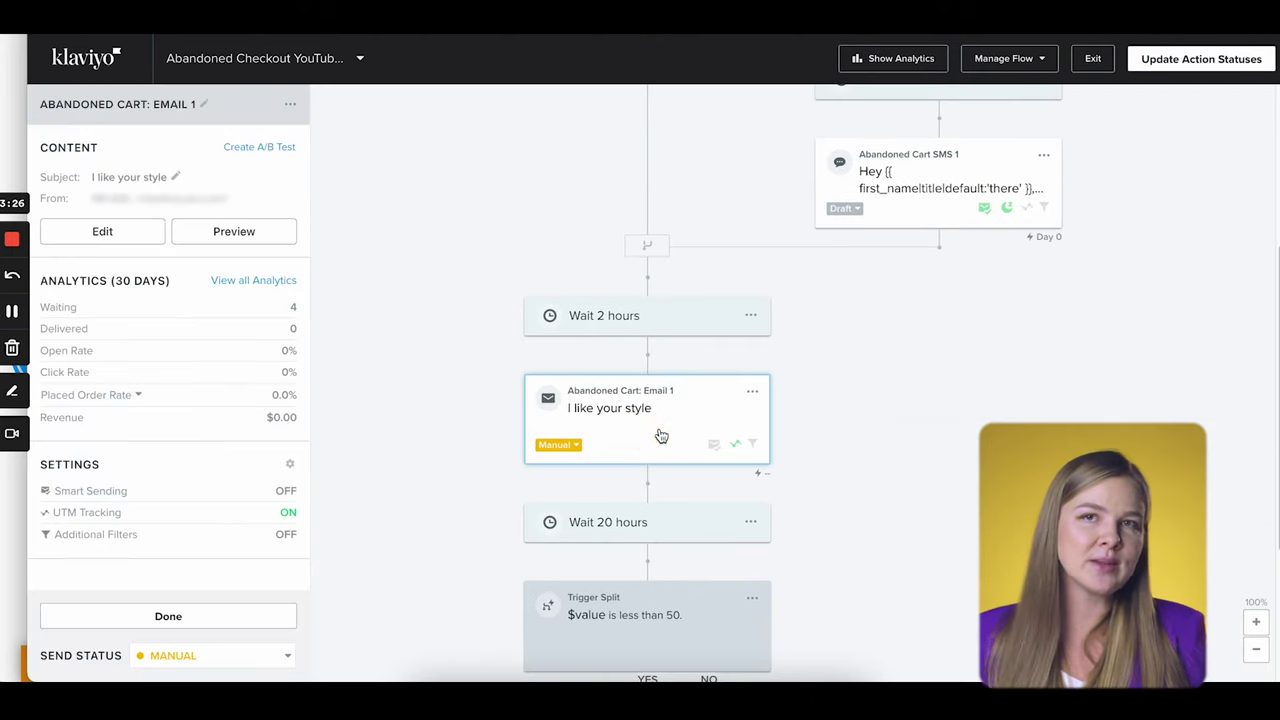
{"action": "left_click", "coordinate": [566, 448]}
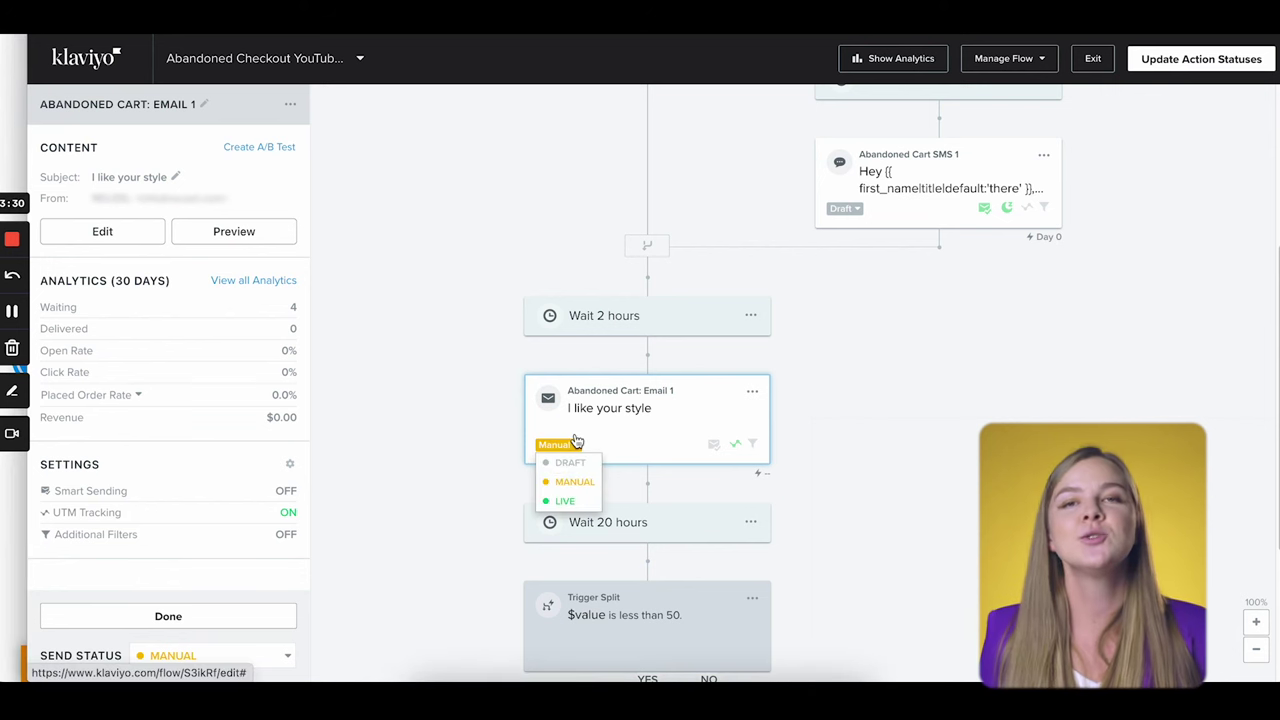
{"action": "left_click", "coordinate": [955, 473]}
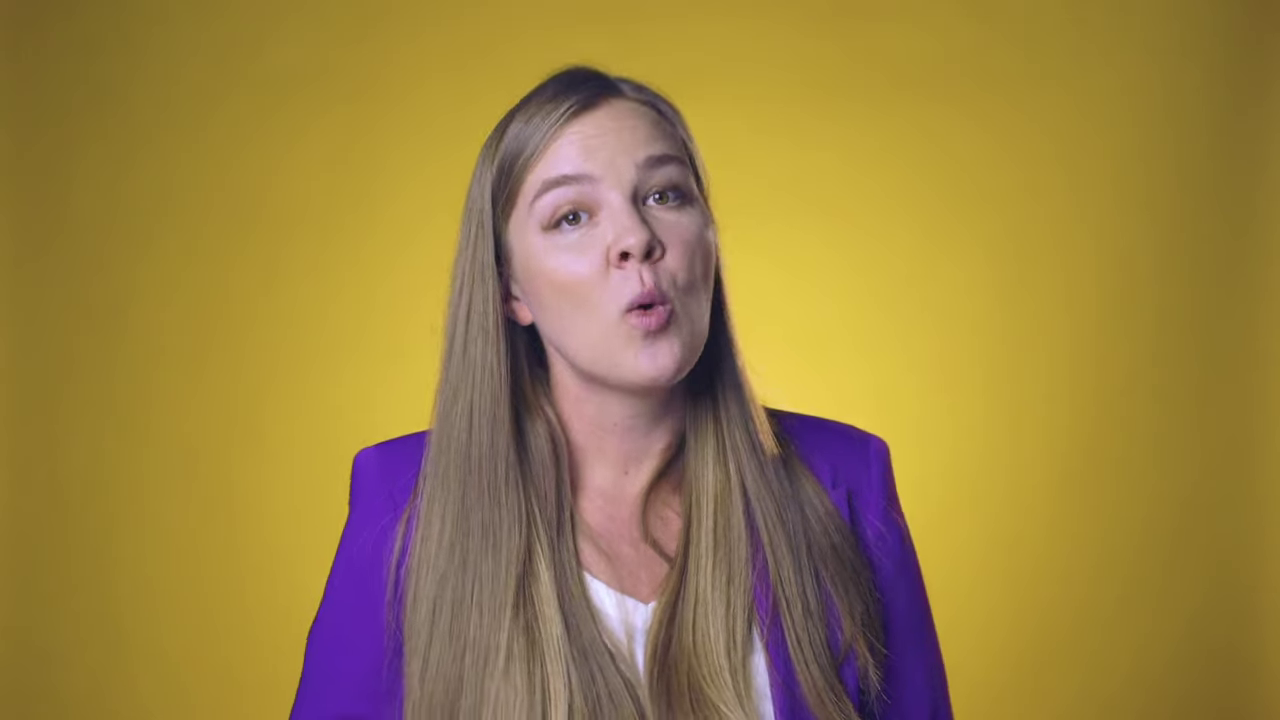